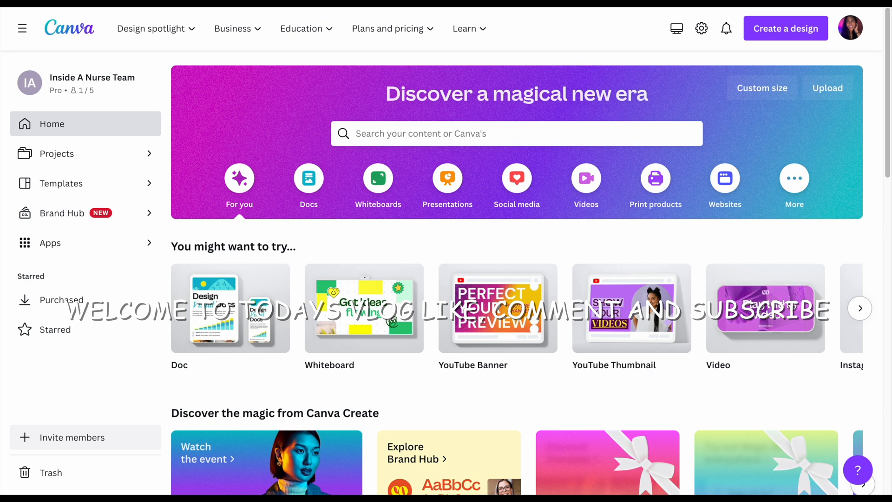
Open the Canva Pro plan overview and find the price comparison of the Free and Pro plans
mouse_move(362, 34)
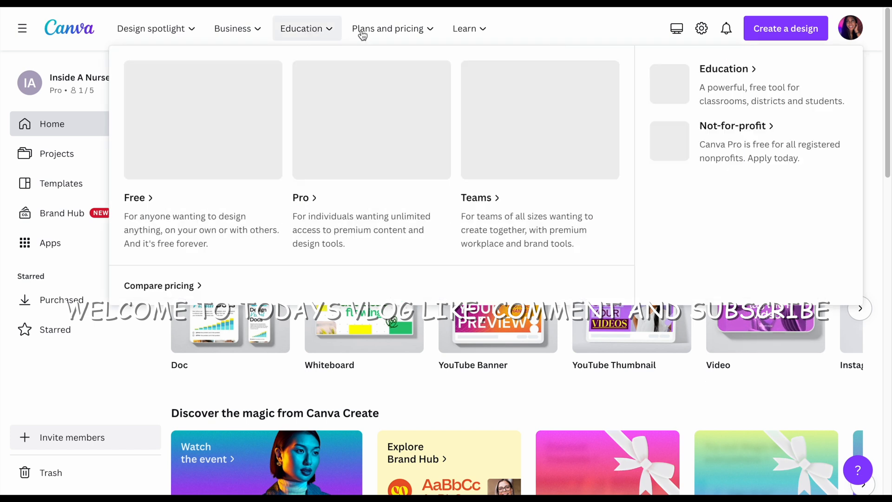
left_click(369, 29)
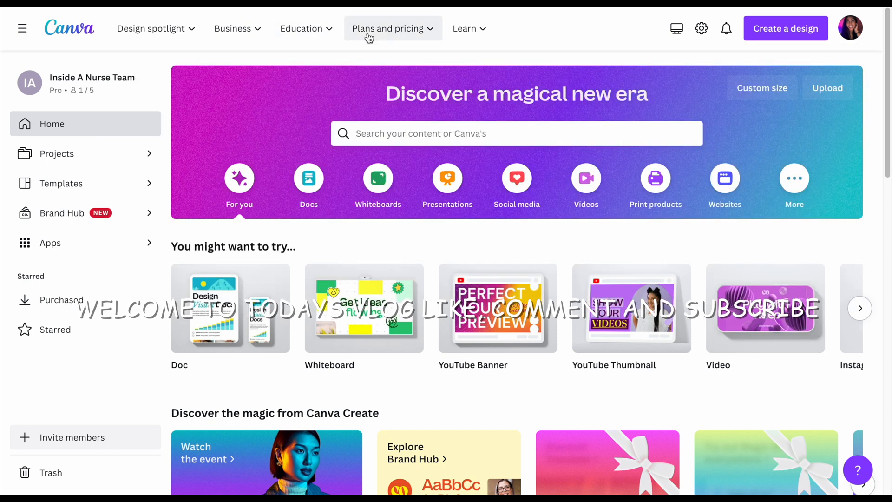
left_click(369, 29)
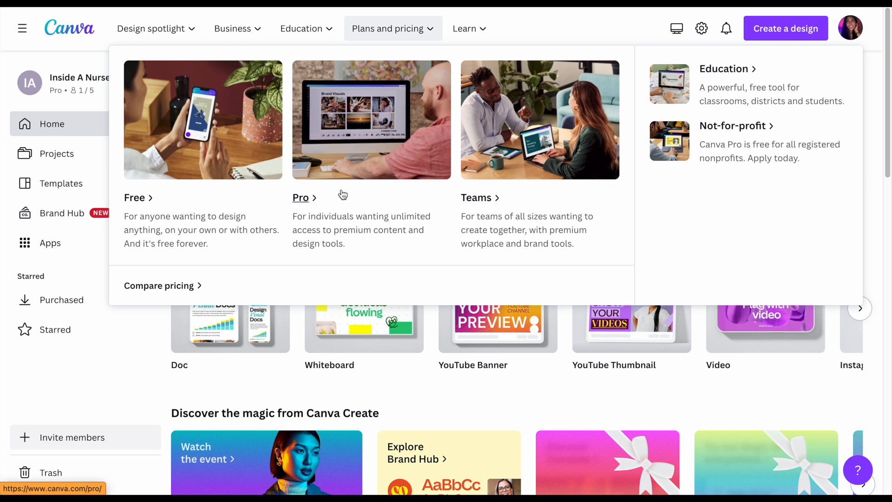
left_click(314, 198)
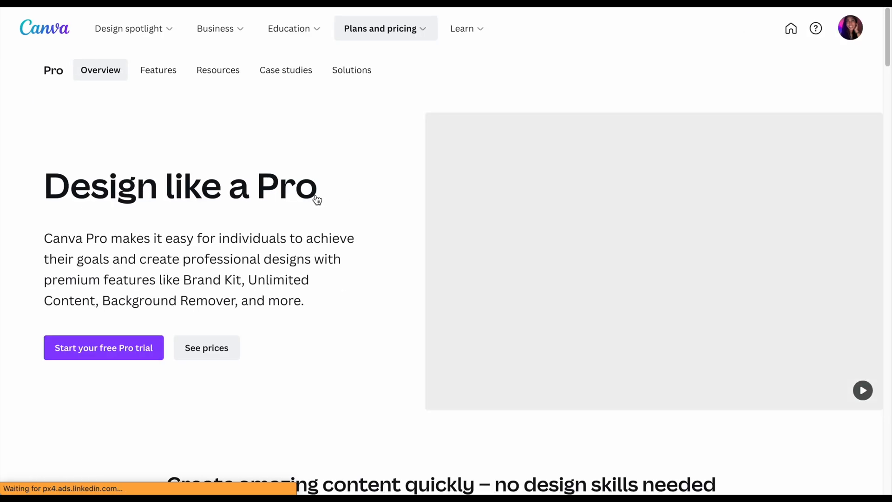
scroll(317, 200, "down", 2)
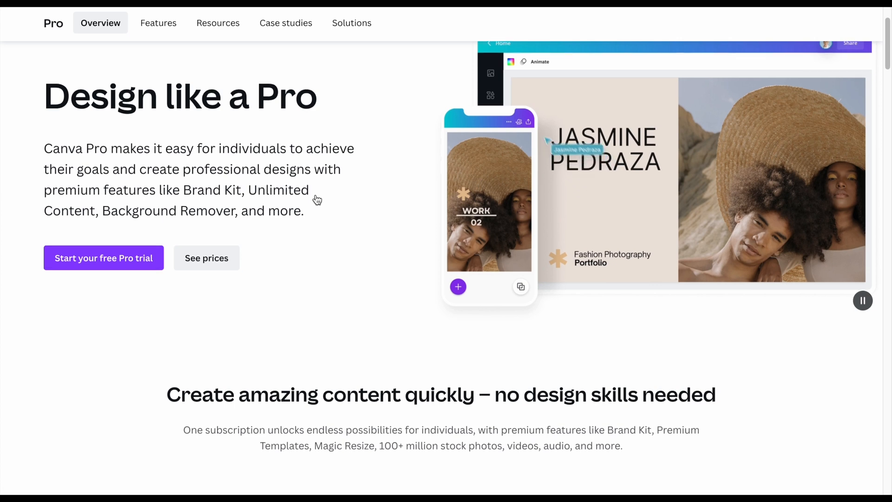
scroll(317, 200, "down", 3)
scroll(317, 200, "down", 15)
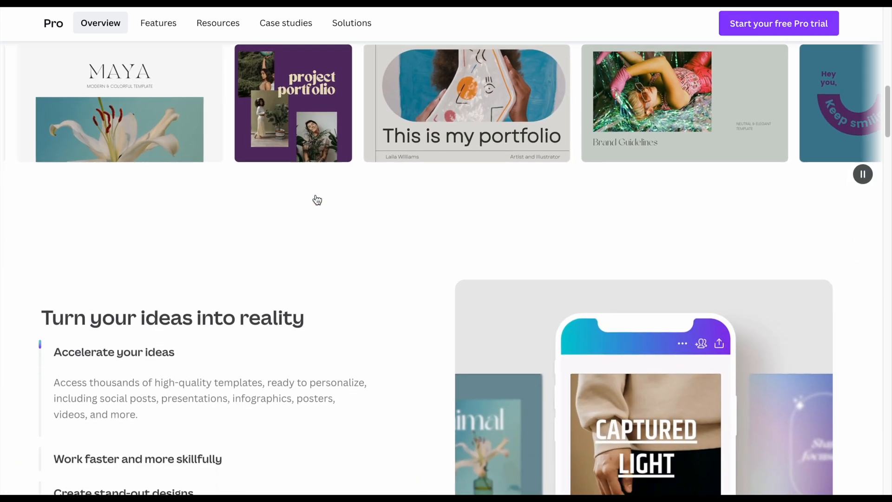
scroll(317, 199, "down", 6)
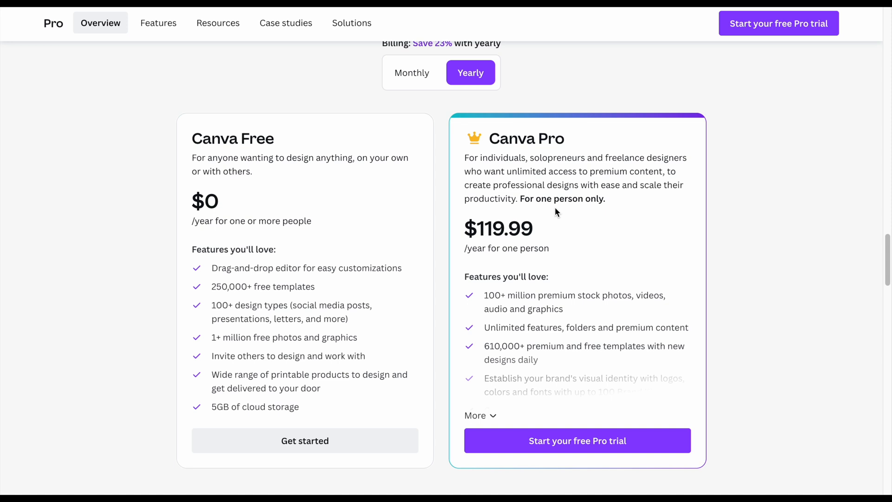
Compare the Canva Pro price under monthly and yearly billing
left_click(422, 65)
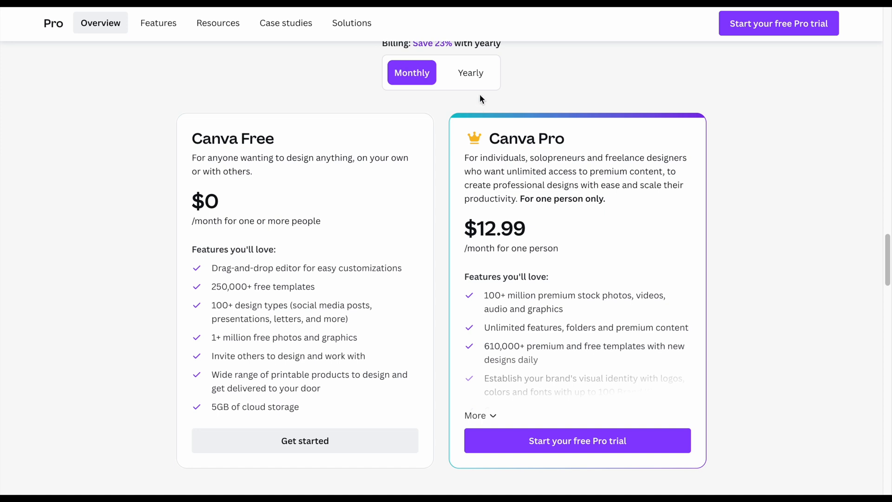
left_click(481, 81)
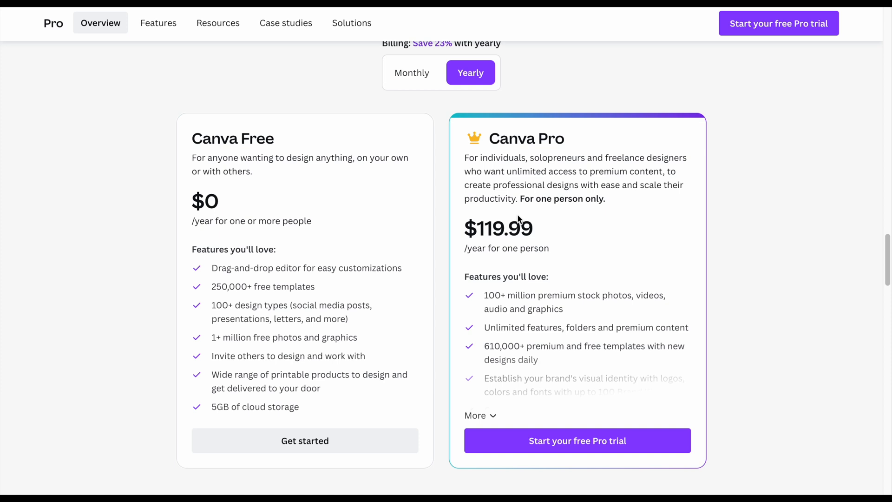
scroll(519, 219, "up", 20)
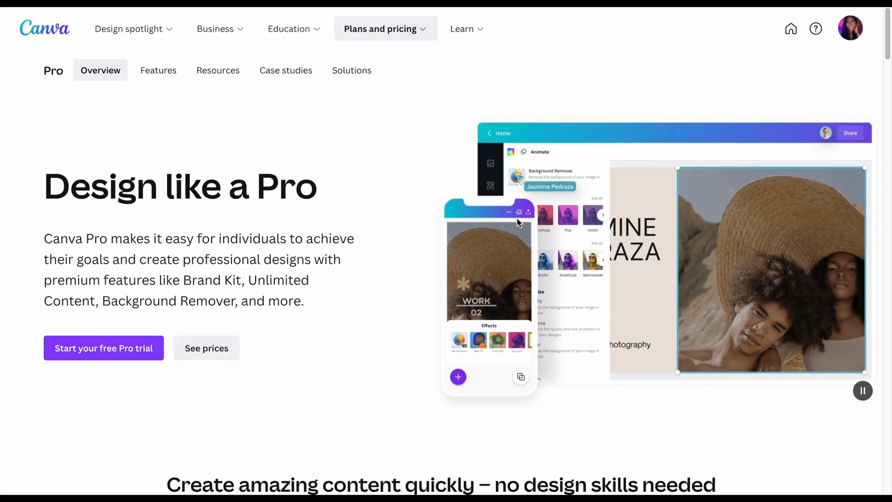
Return to the home page and search the templates for "tik tok video"
left_click(33, 30)
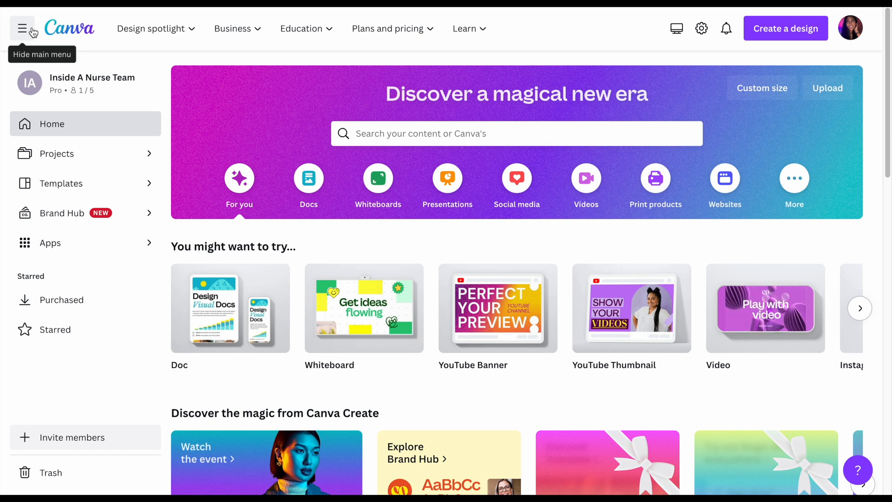
scroll(33, 31, "down", 7)
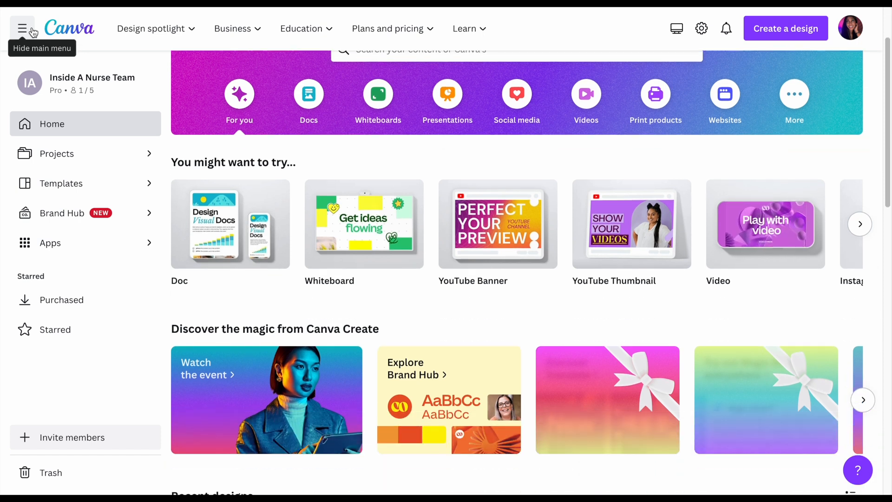
scroll(32, 32, "up", 7)
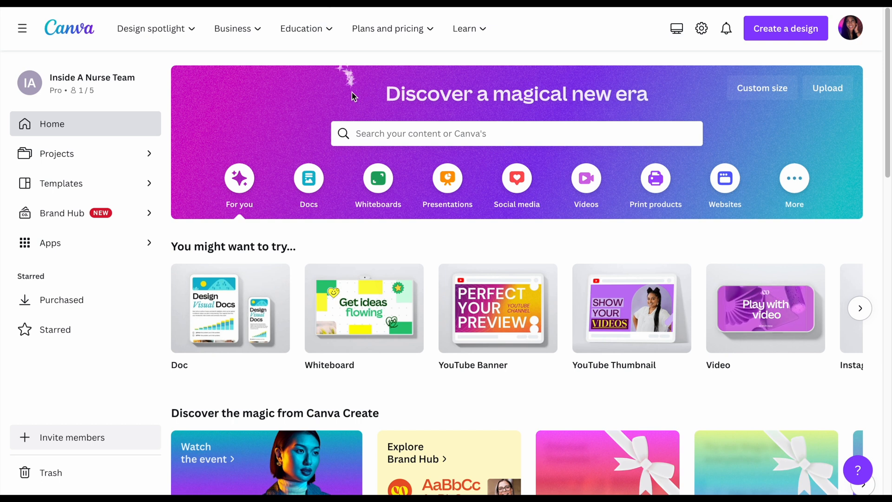
left_click(358, 136)
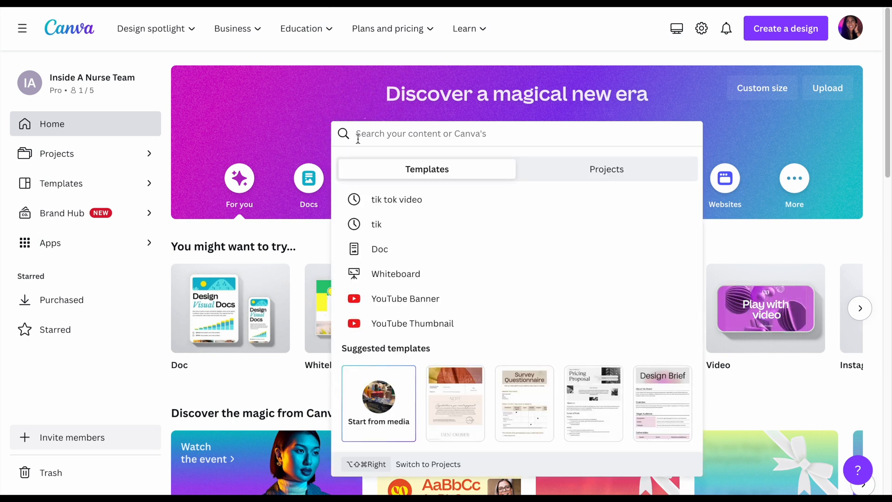
type("tik")
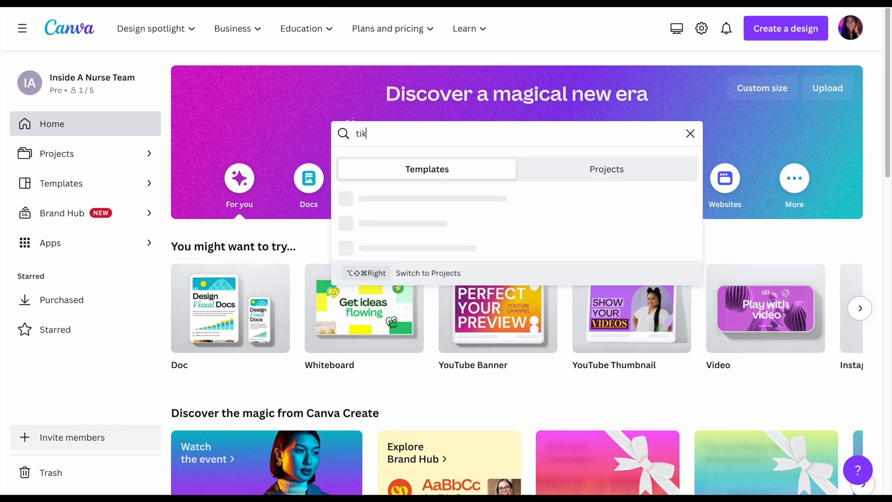
type(" tok vi")
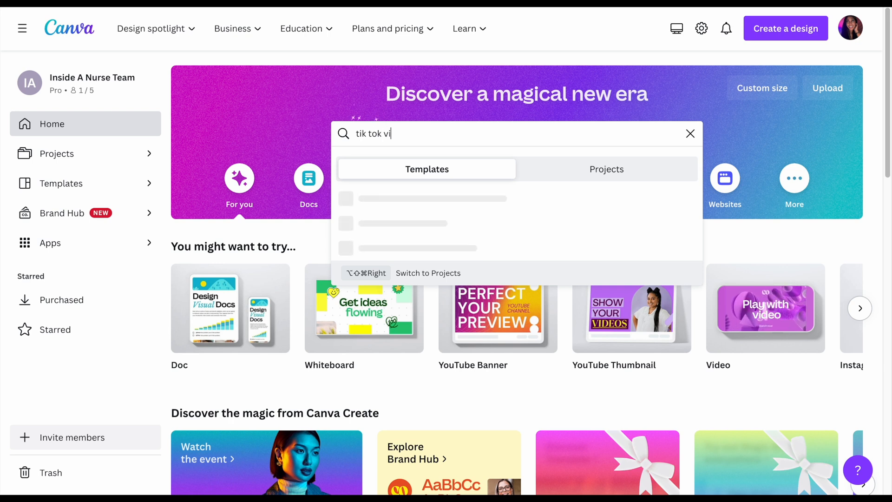
type("deo")
key("Return")
Browse the TikTok video template results and preview the animated designs to compare their styles
scroll(522, 288, "down", 4)
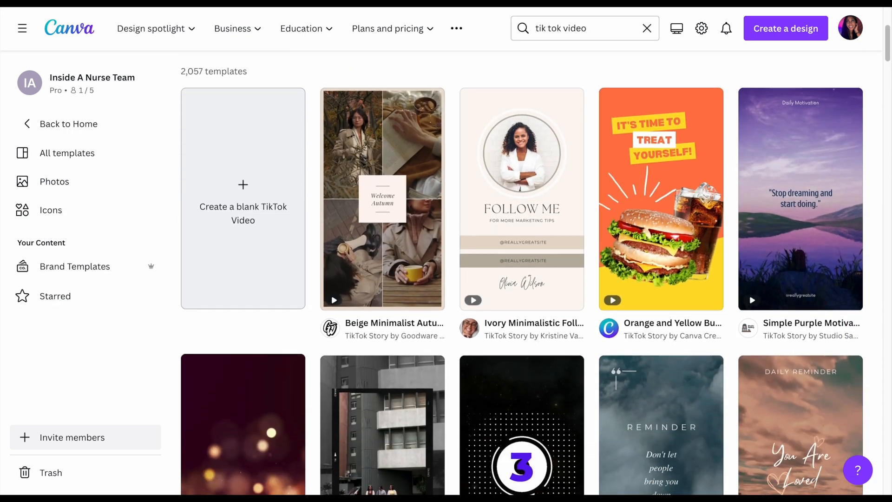
scroll(592, 195, "down", 4)
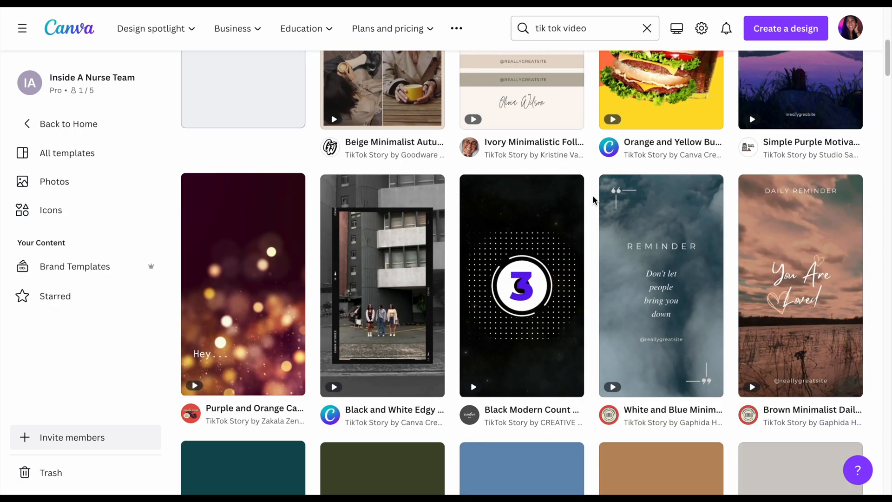
scroll(593, 199, "down", 7)
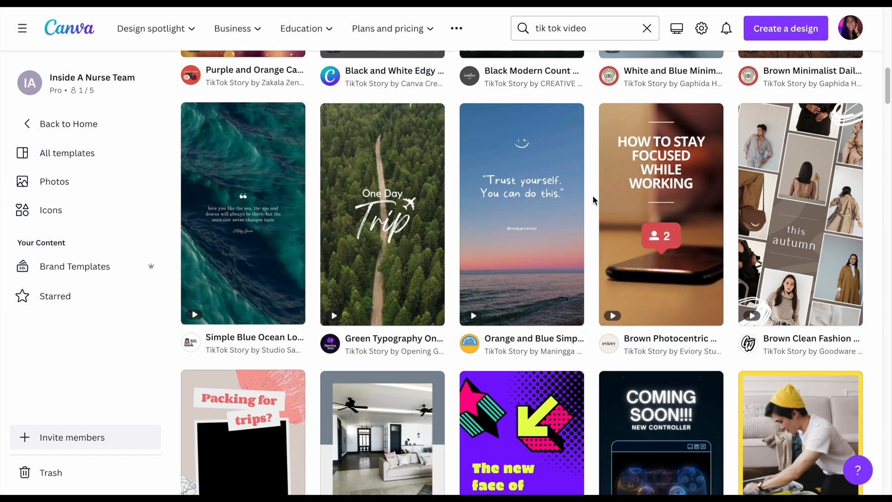
scroll(593, 198, "down", 4)
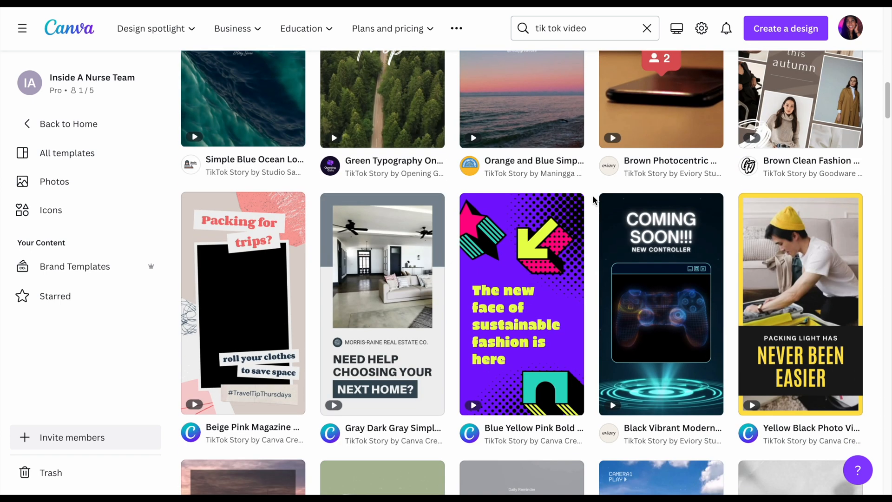
scroll(593, 199, "down", 2)
scroll(593, 199, "down", 2)
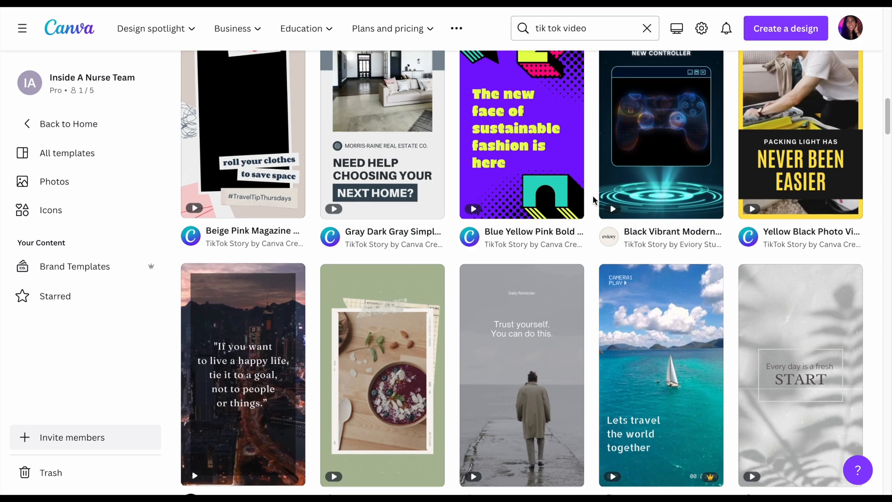
scroll(593, 199, "down", 3)
scroll(593, 199, "down", 4)
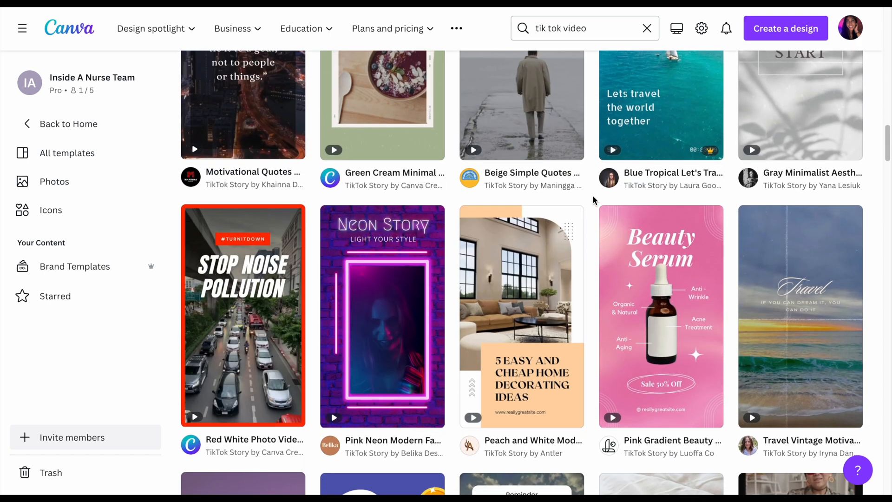
scroll(592, 199, "down", 7)
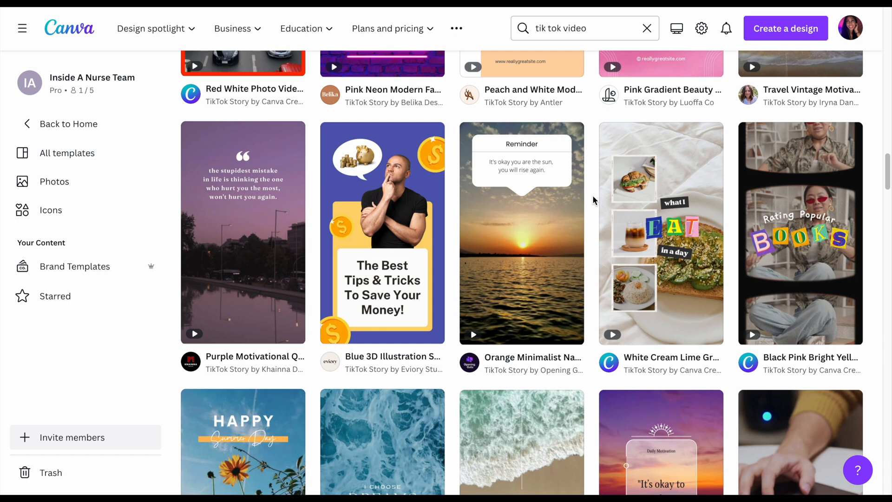
scroll(593, 197, "down", 6)
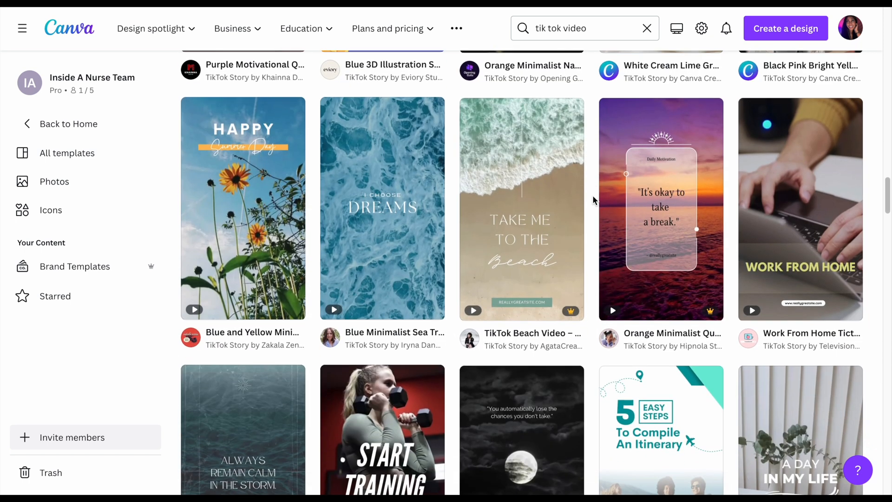
scroll(594, 200, "down", 1)
mouse_move(576, 222)
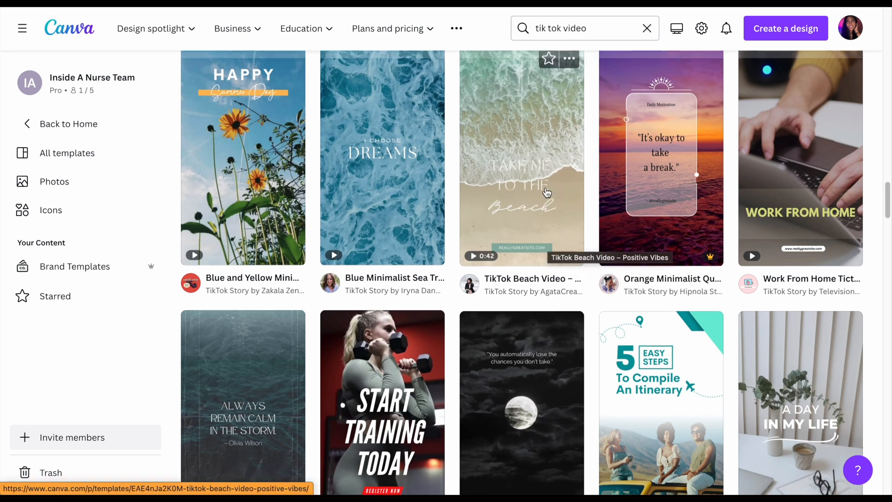
scroll(544, 205, "up", 5)
scroll(540, 213, "down", 10)
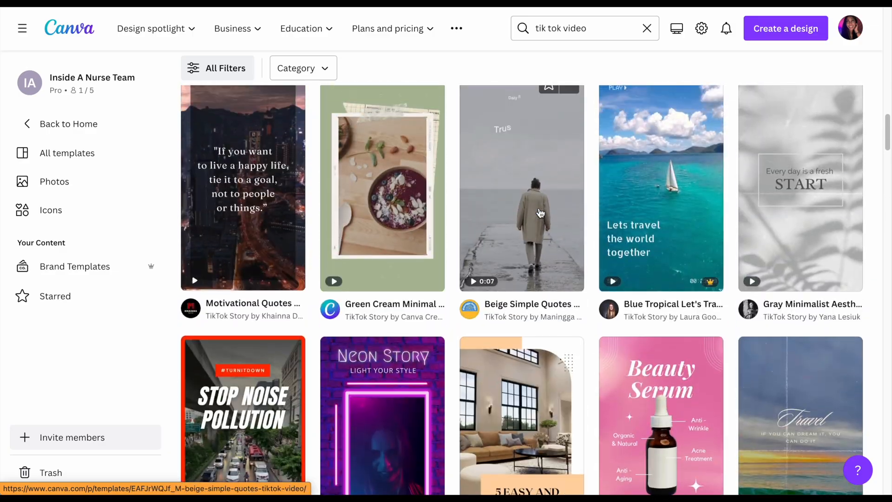
scroll(540, 213, "up", 10)
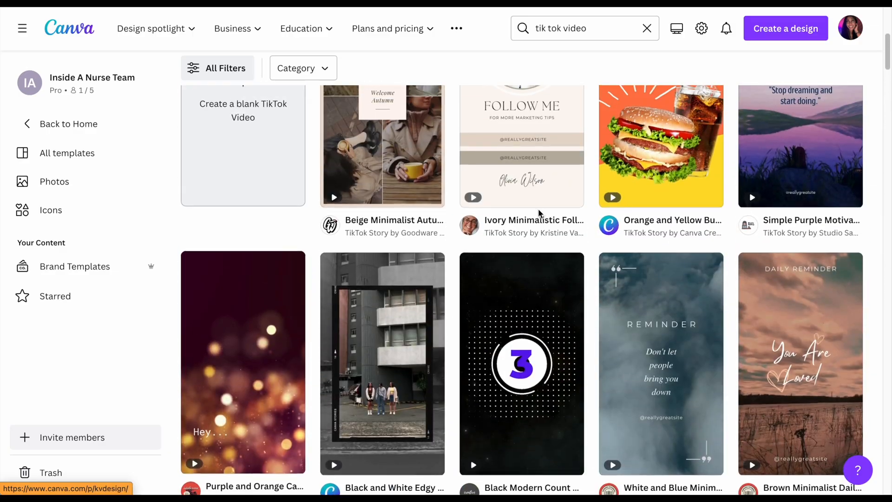
scroll(540, 214, "down", 10)
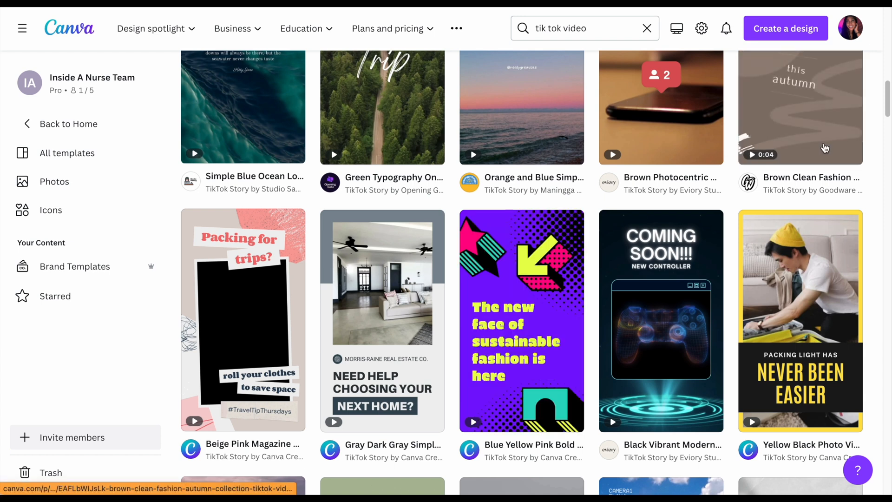
Open the Brown Clean Fashion Autumn Collection TikTok Video template for customizing in the editor
scroll(825, 148, "up", 2)
scroll(826, 148, "up", 1)
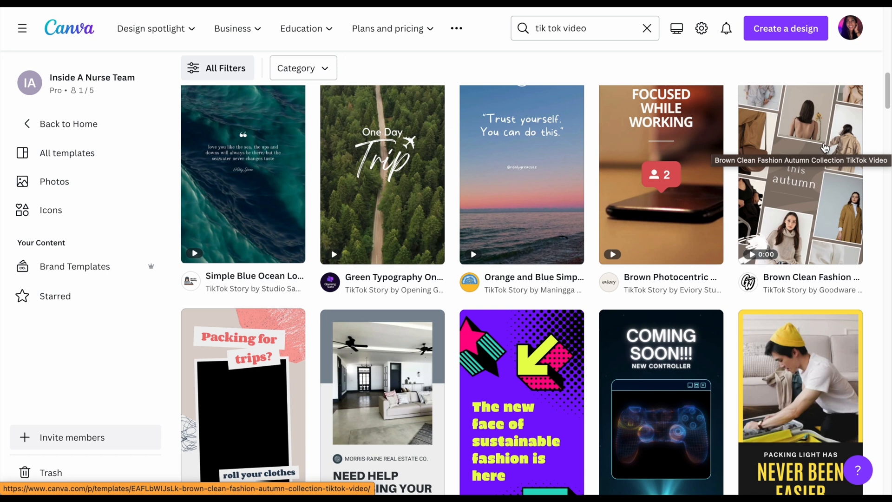
left_click(821, 172)
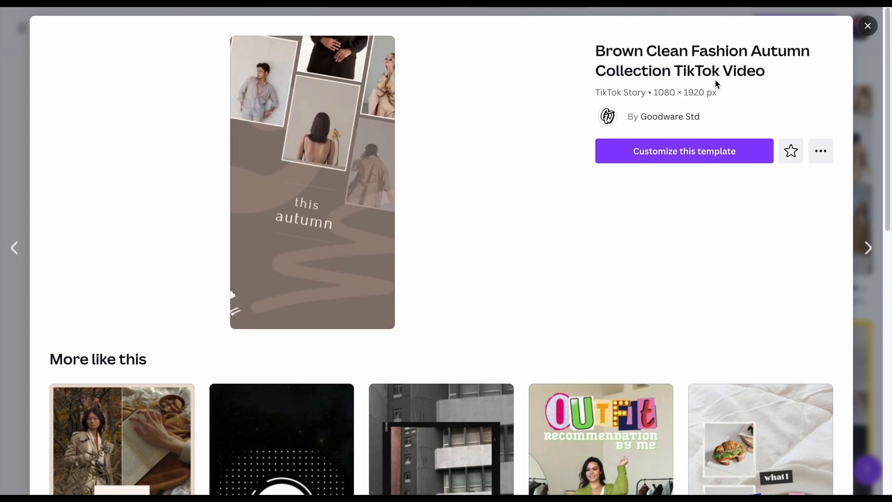
left_click(655, 149)
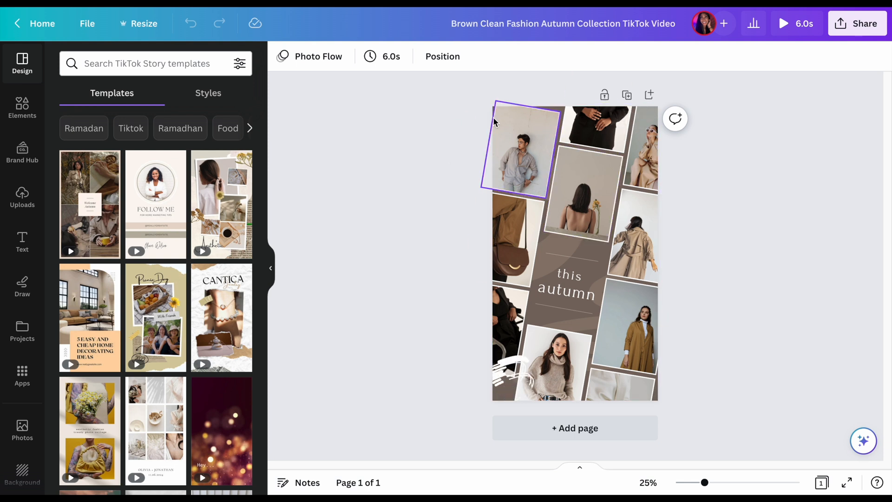
Look through the editor's element categories and open the Brand Hub assets
left_click(21, 108)
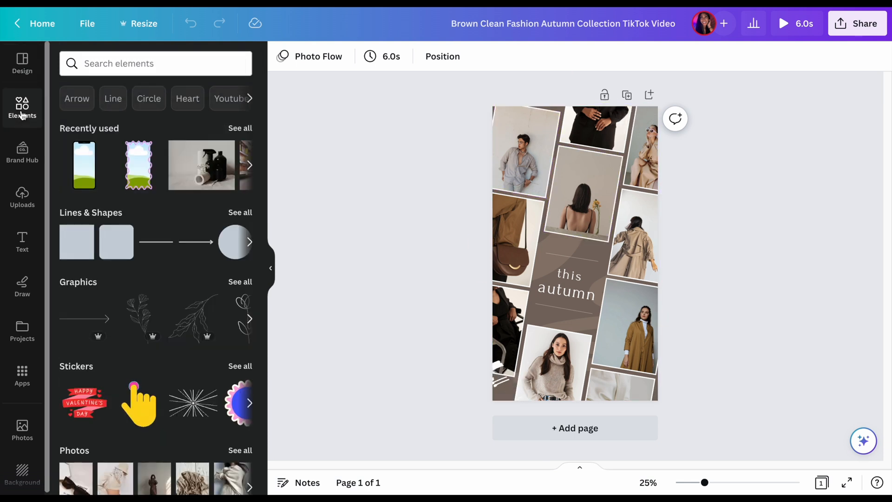
scroll(142, 246, "down", 7)
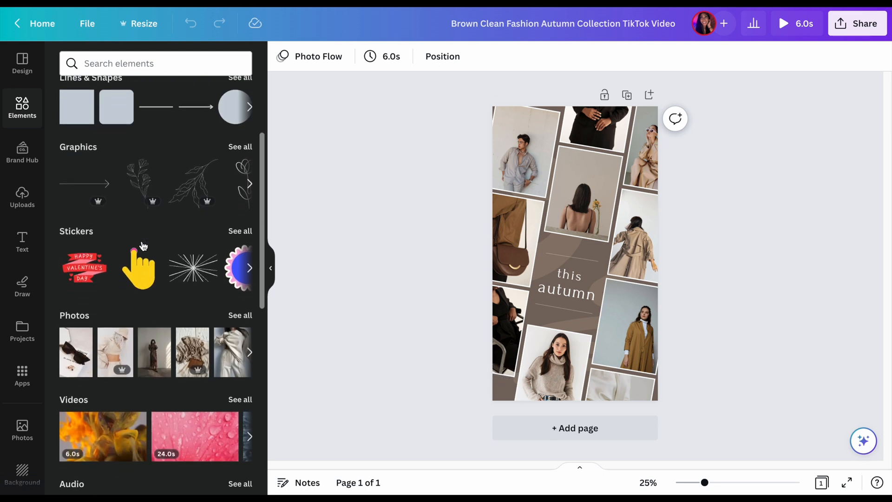
scroll(143, 245, "up", 9)
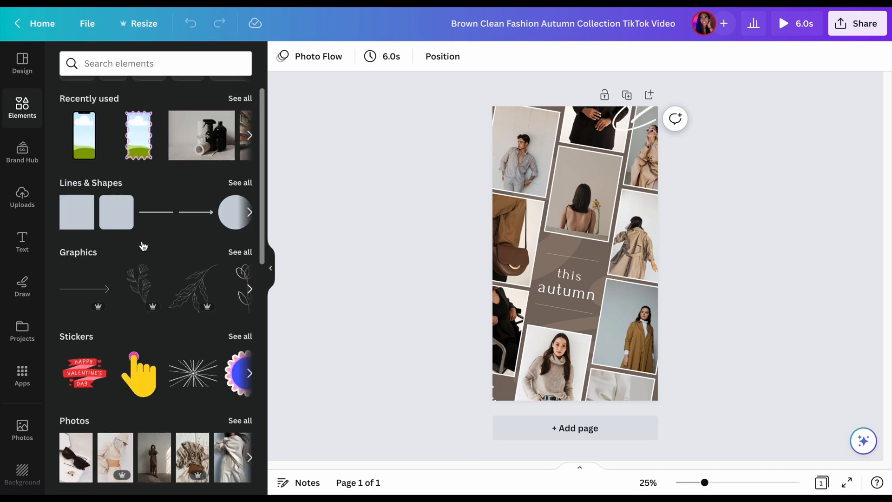
left_click(22, 153)
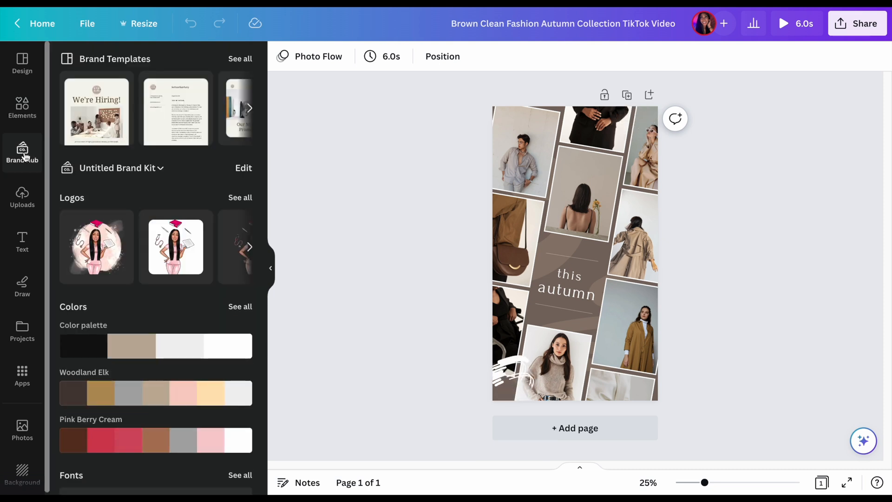
Look through the brand kit's logos, color palettes, fonts and its sections for brand photos, graphics and icons
scroll(153, 232, "down", 2)
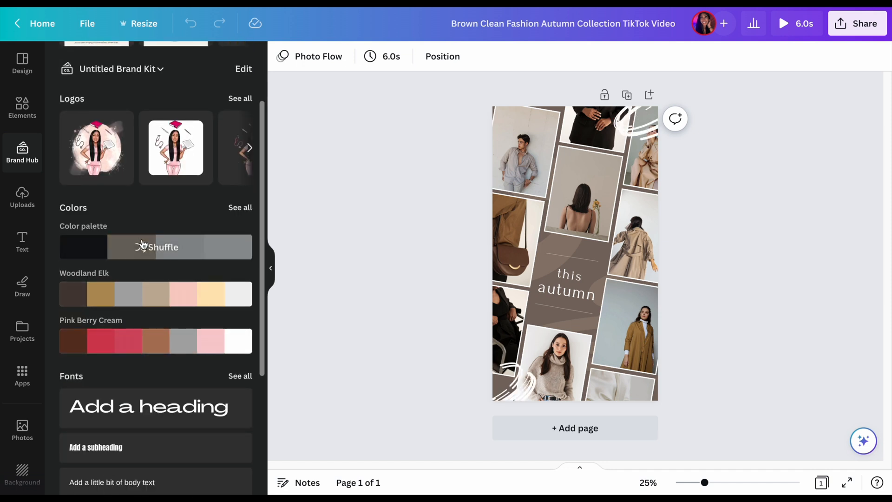
scroll(142, 245, "up", 1)
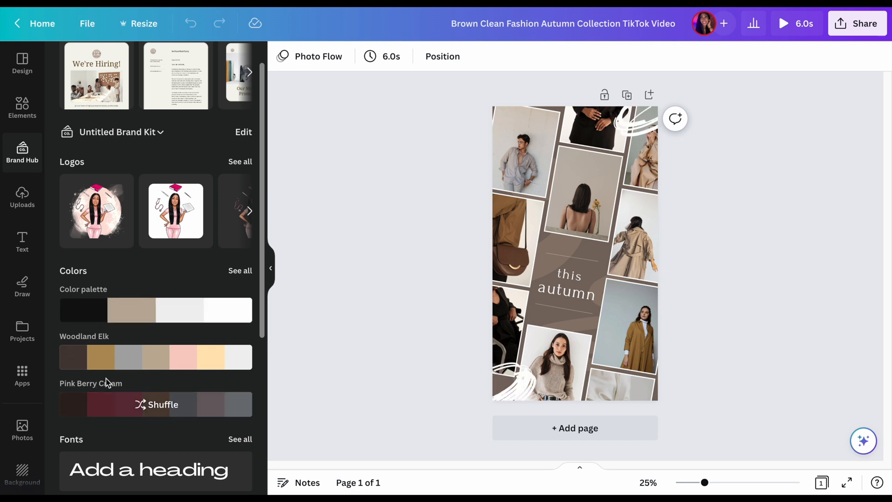
scroll(107, 382, "down", 3)
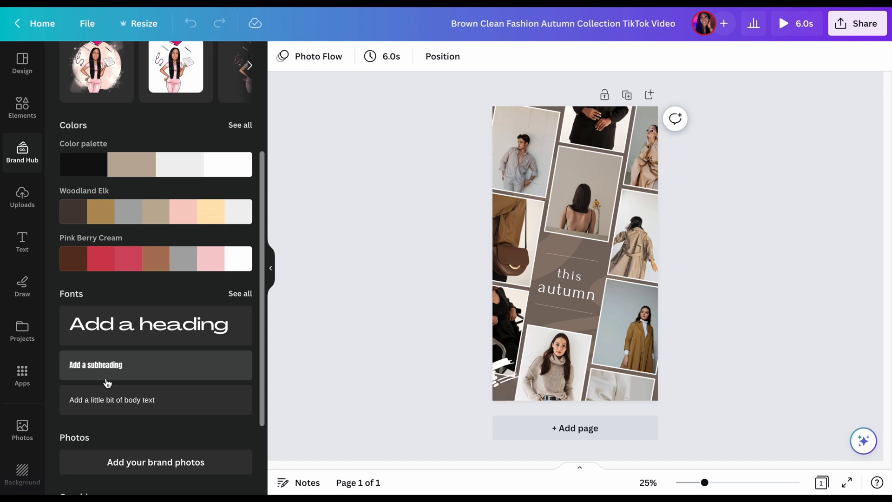
scroll(106, 382, "down", 2)
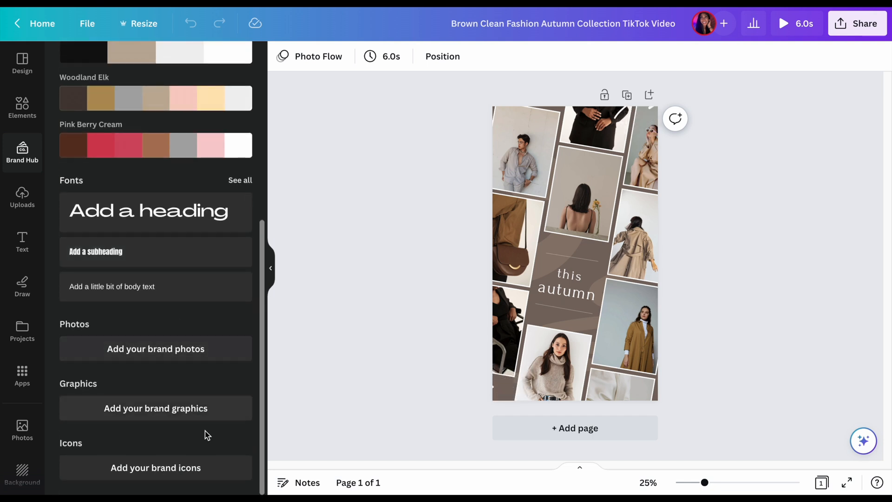
scroll(148, 423, "up", 5)
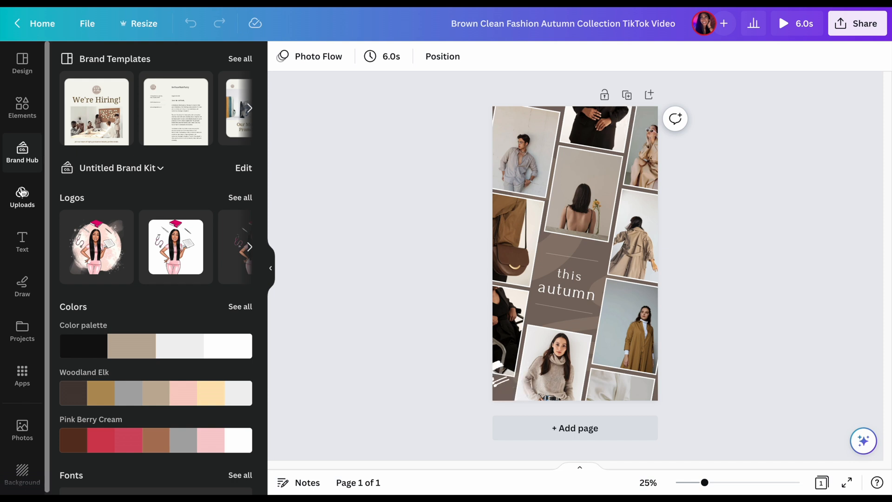
Open the uploaded media and browse the uploaded images
left_click(22, 192)
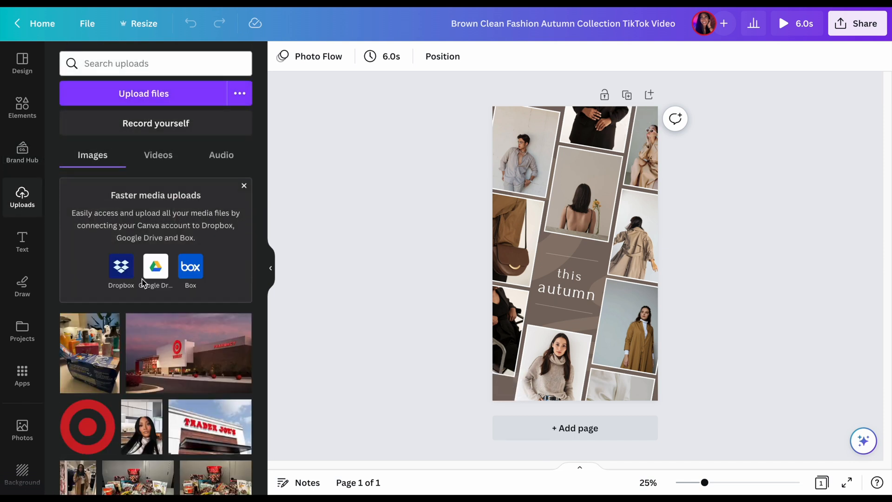
scroll(138, 341, "down", 6)
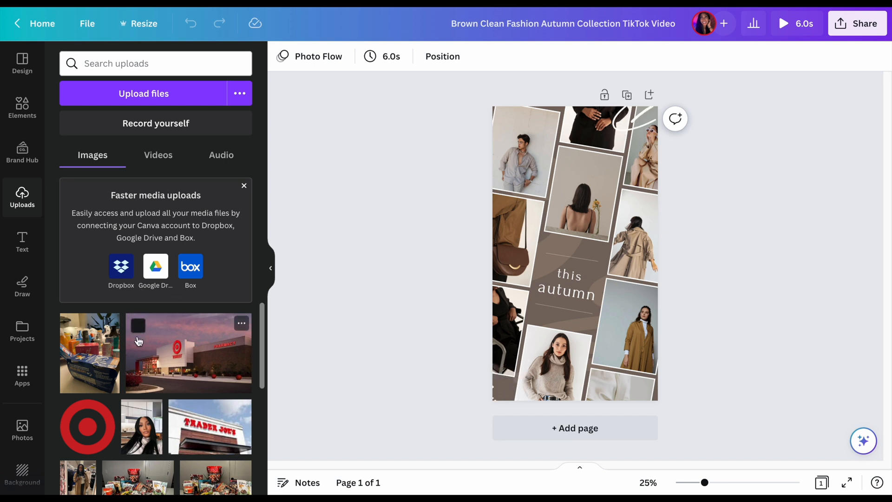
scroll(139, 341, "down", 8)
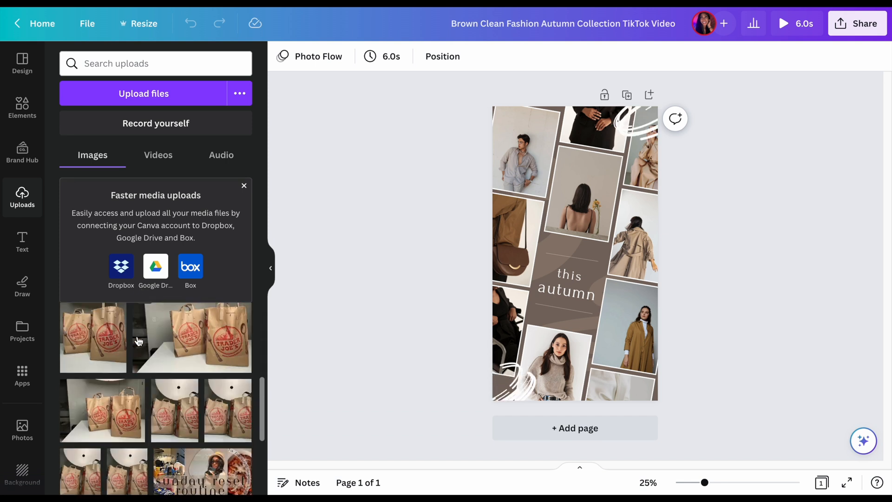
scroll(138, 341, "up", 10)
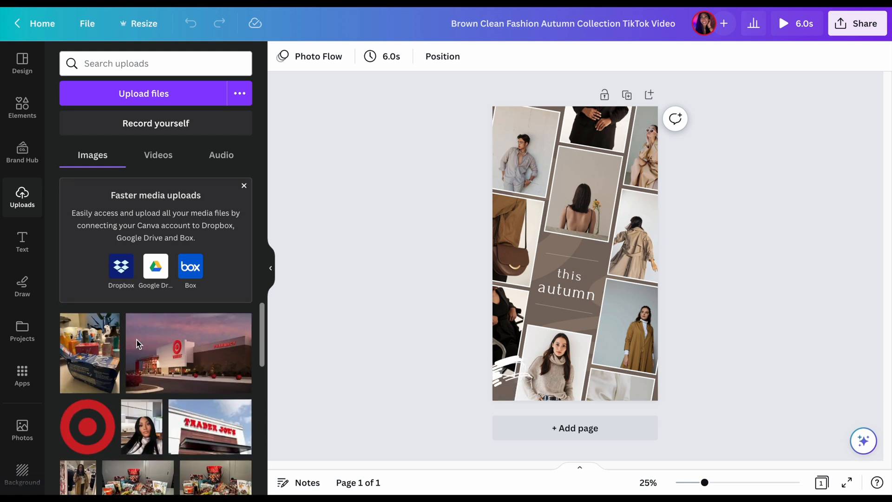
scroll(138, 344, "down", 8)
scroll(139, 344, "up", 4)
scroll(139, 343, "up", 3)
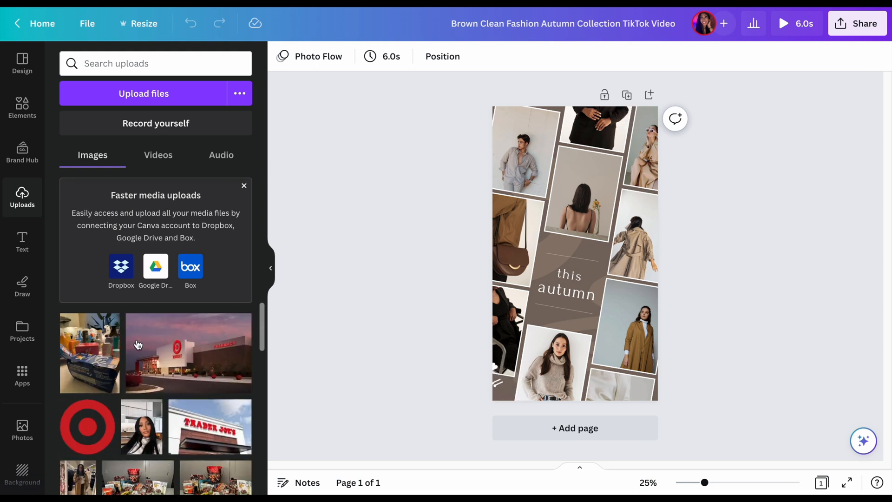
Open the text options and look through the heading styles, recently used text and font combinations
left_click(9, 241)
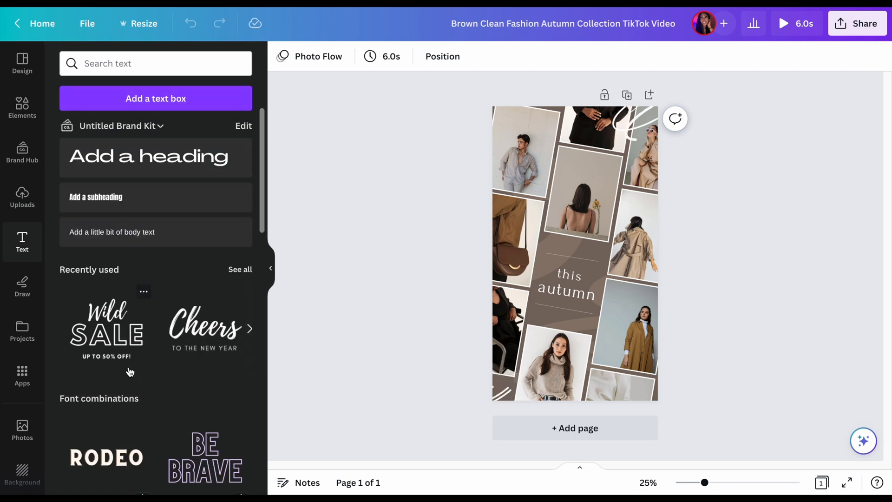
scroll(130, 371, "down", 2)
scroll(130, 371, "down", 3)
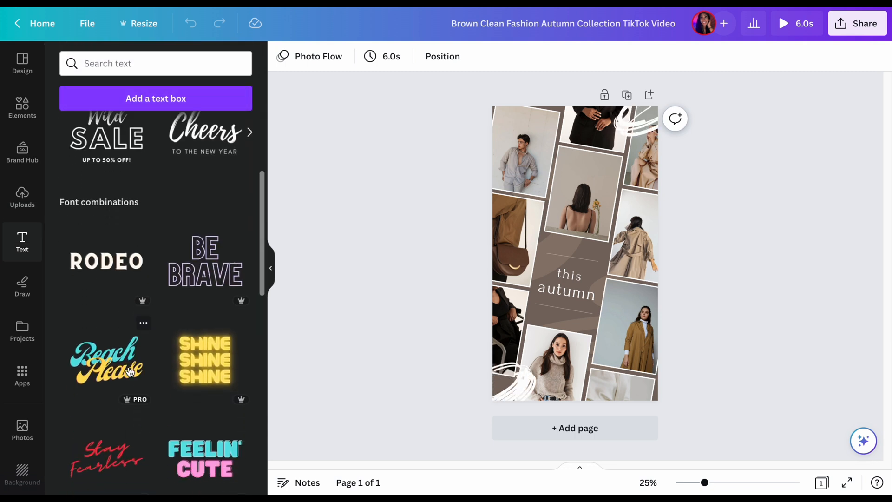
scroll(130, 371, "down", 3)
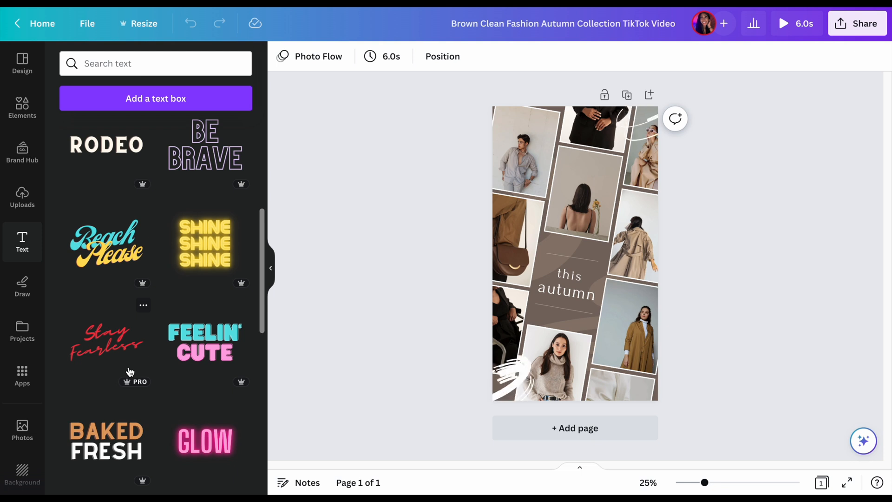
scroll(130, 370, "up", 8)
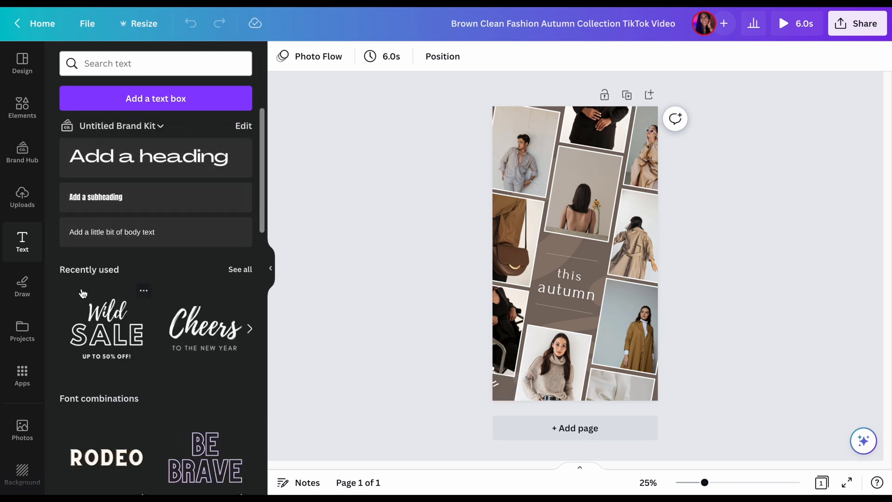
View the editor's drawing tools, saved projects and available apps one after another
left_click(20, 288)
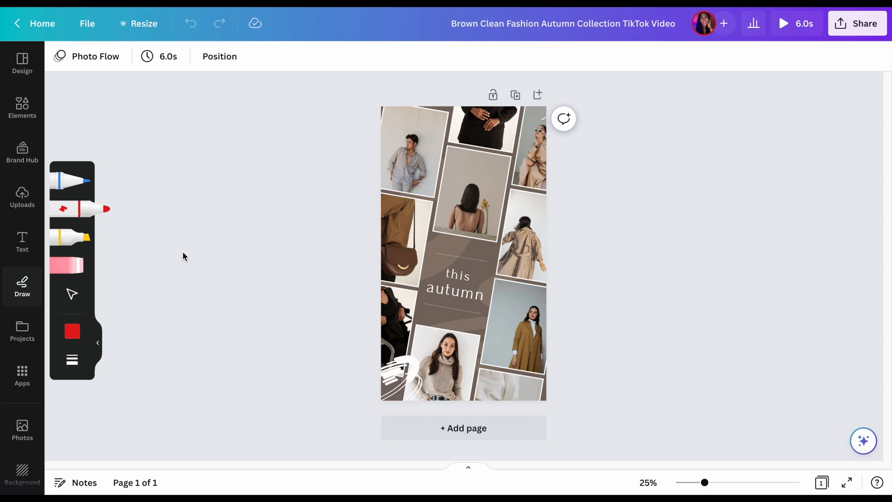
left_click(23, 337)
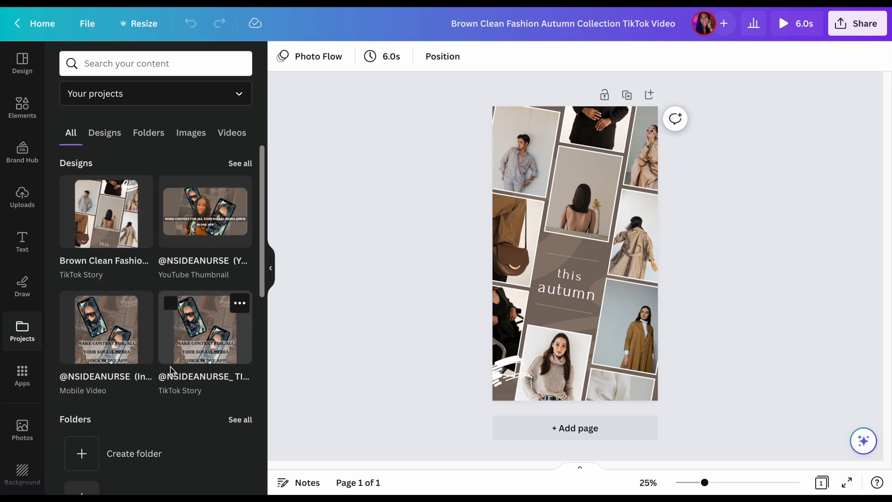
left_click(17, 375)
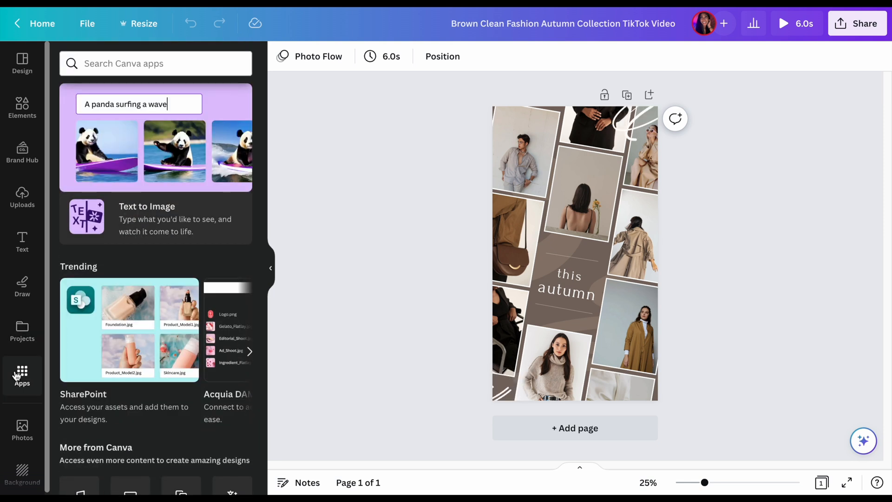
Open the stock photo library and browse its recommended and trending photos
left_click(20, 430)
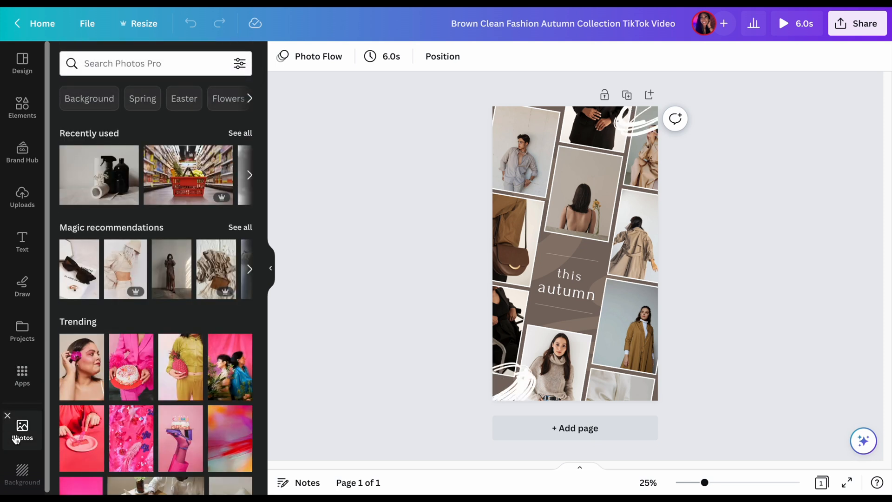
scroll(186, 304, "down", 6)
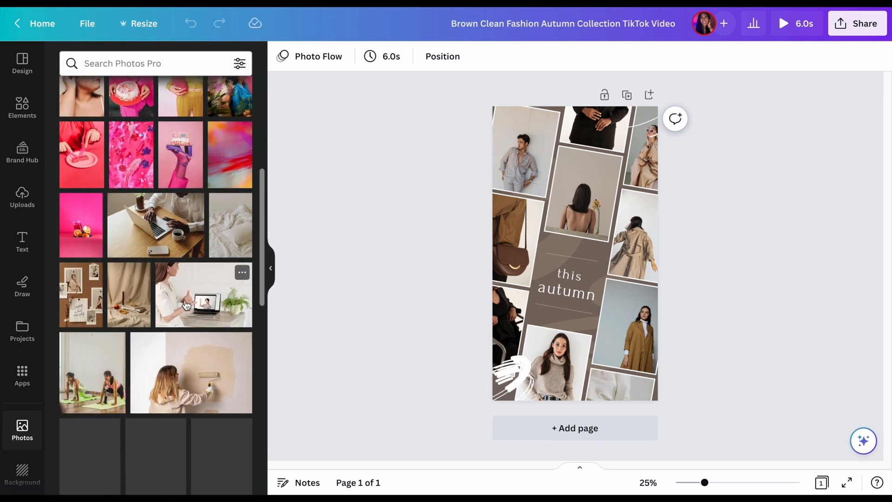
scroll(186, 305, "down", 5)
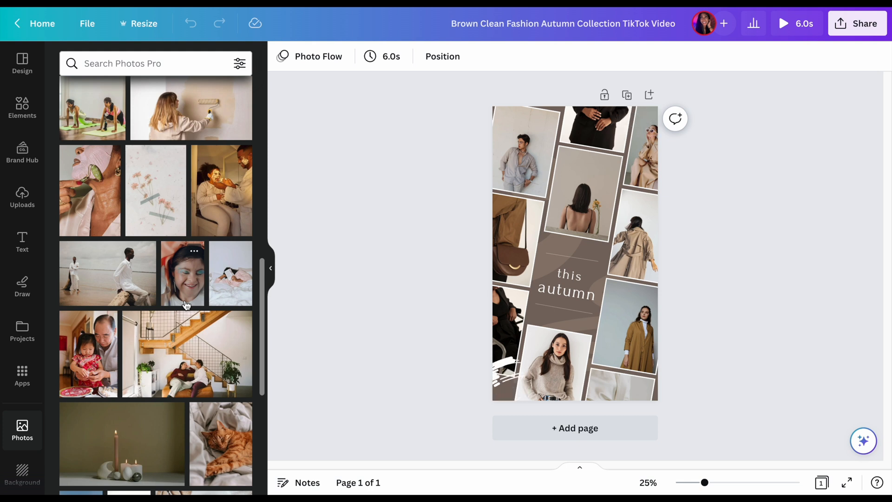
scroll(186, 306, "down", 2)
scroll(186, 305, "down", 2)
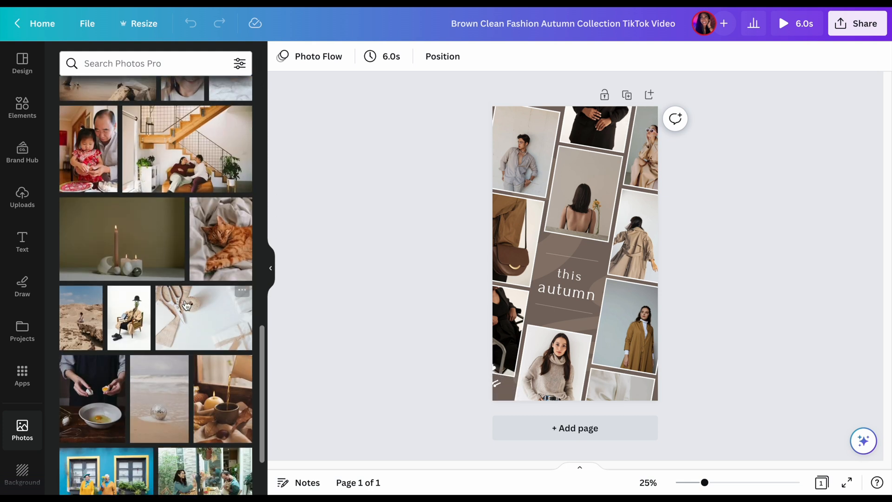
scroll(186, 305, "down", 1)
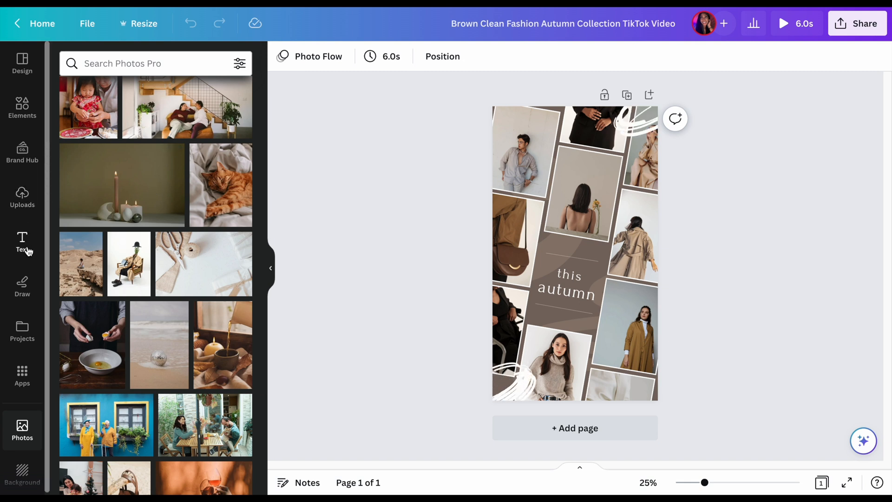
Open the background library and look through its categories, from Landscapes and Patterns to Flowers and Nature
scroll(4, 386, "down", 1)
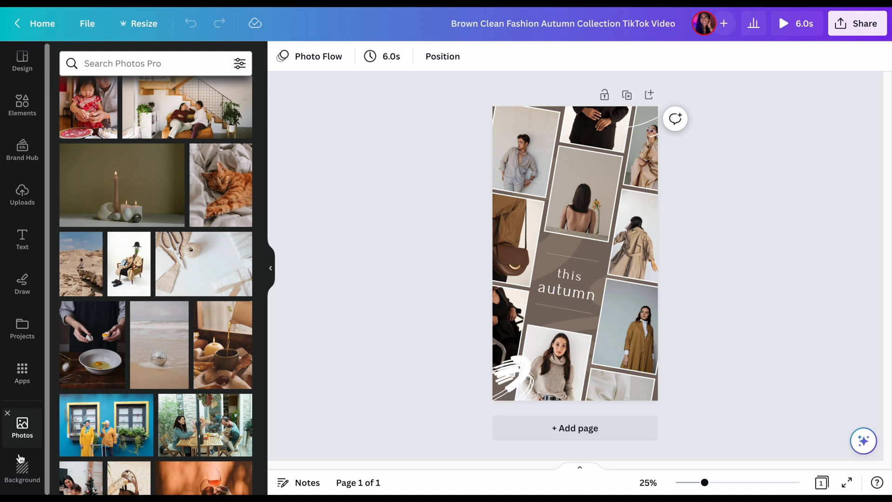
left_click(21, 470)
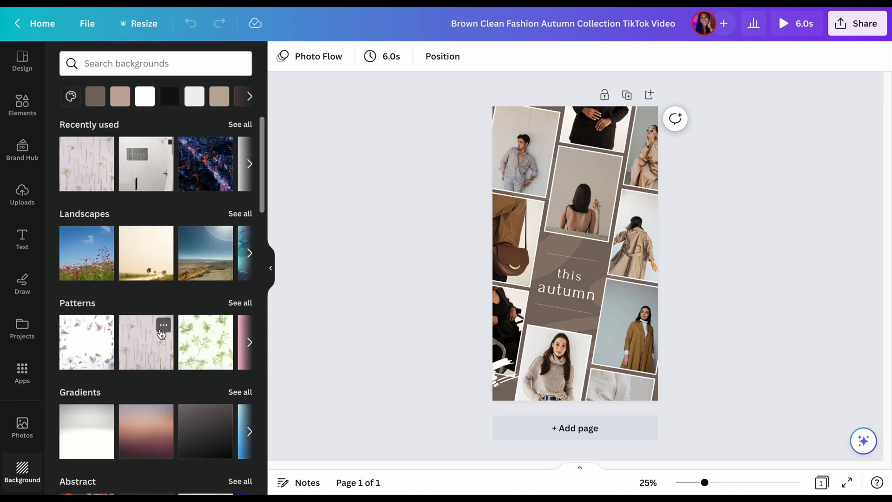
scroll(161, 334, "down", 1)
scroll(161, 333, "down", 1)
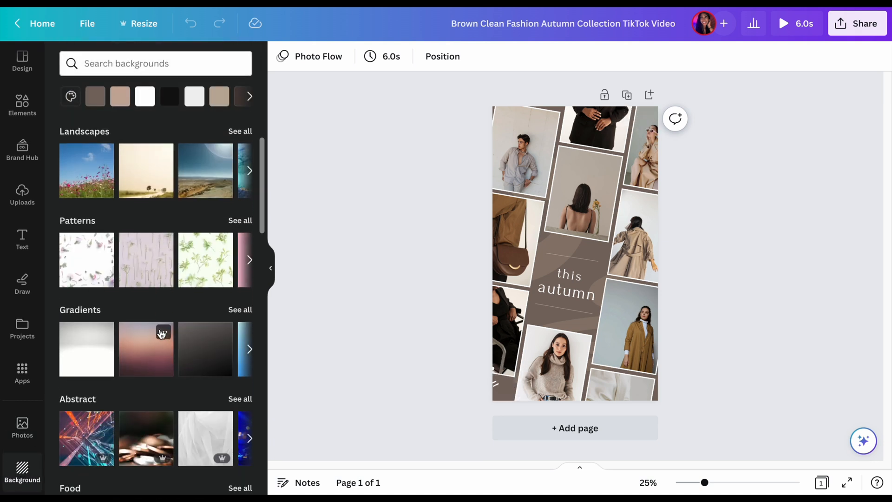
scroll(161, 334, "down", 8)
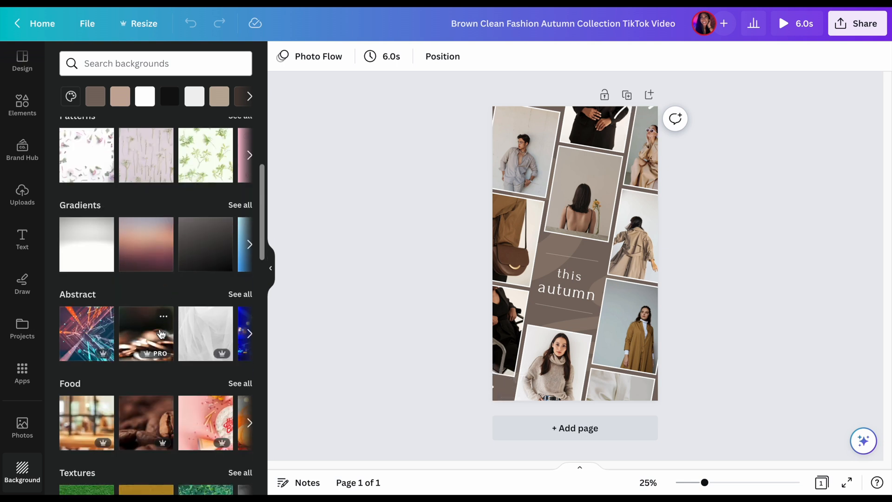
scroll(161, 334, "down", 1)
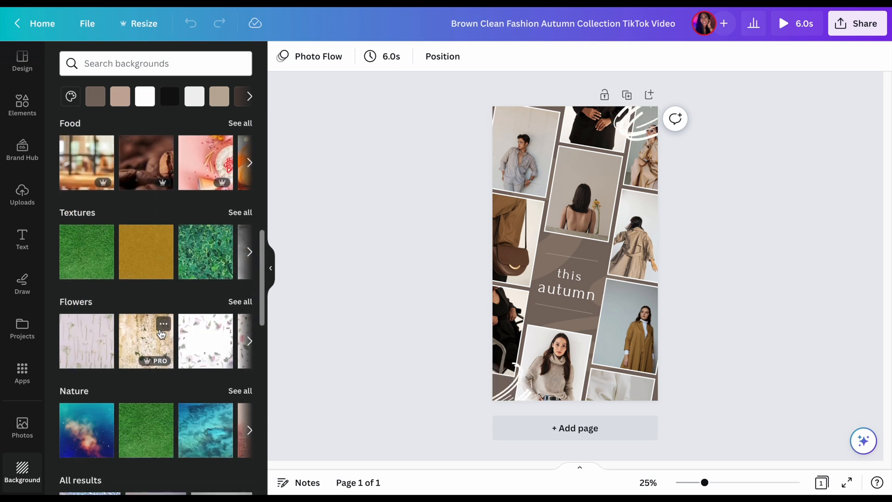
scroll(161, 334, "up", 1)
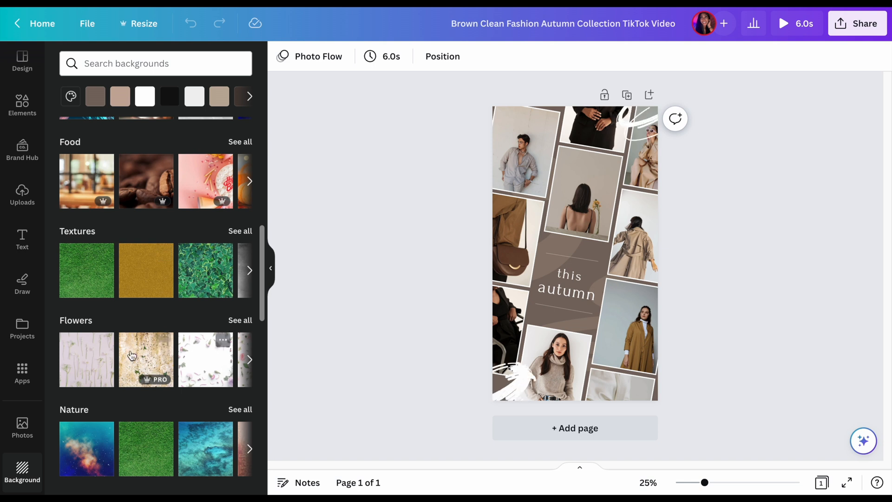
Browse the full collection of backgrounds under All results and compare the available textures, gradients and images
scroll(142, 369, "down", 10)
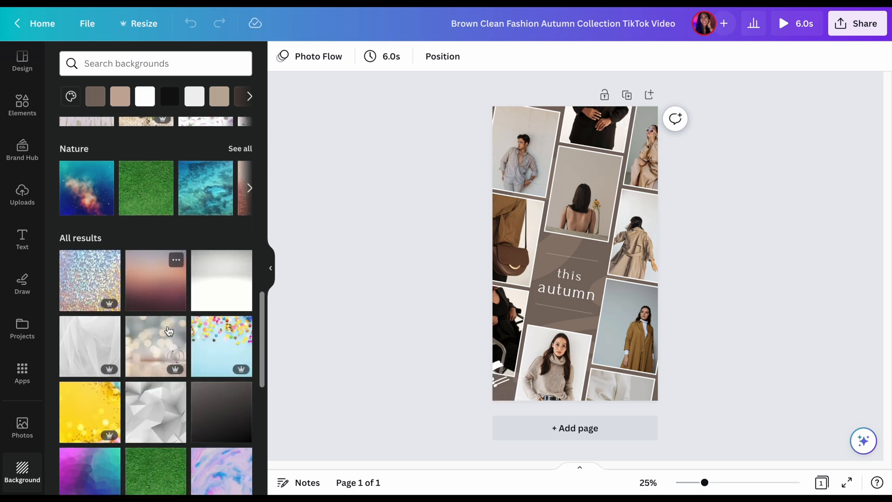
scroll(139, 353, "down", 15)
scroll(174, 373, "down", 8)
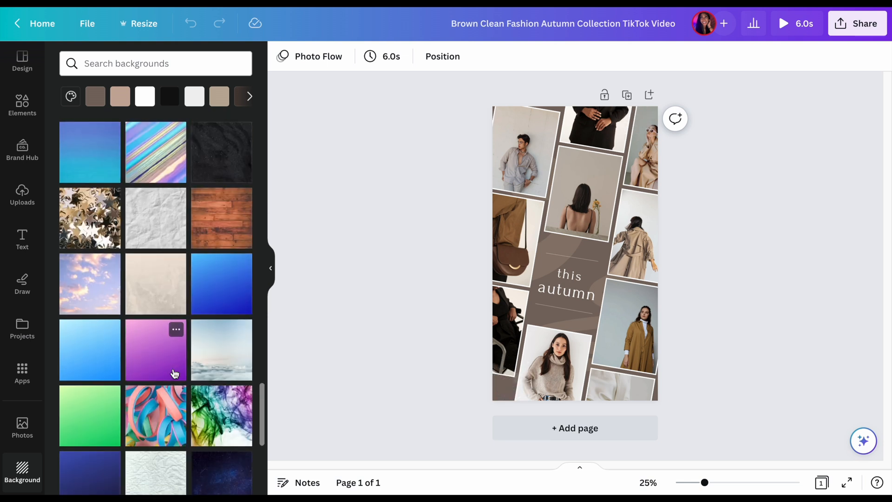
scroll(174, 374, "down", 10)
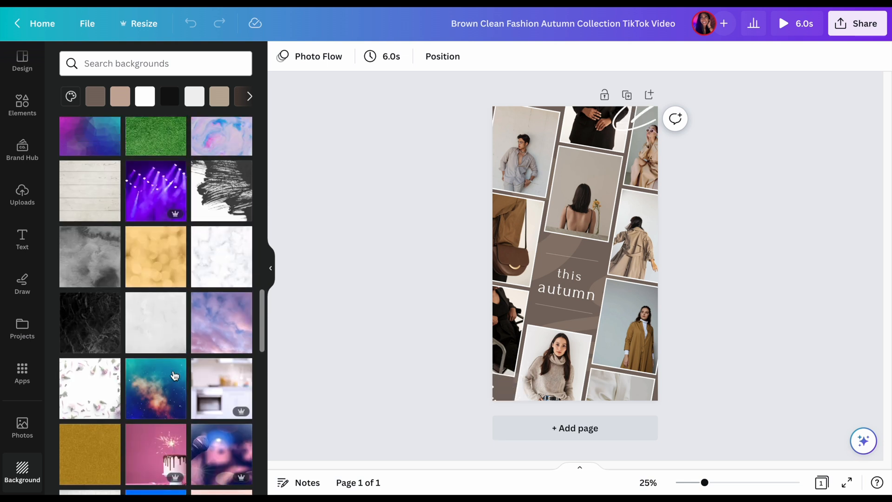
scroll(175, 375, "down", 1)
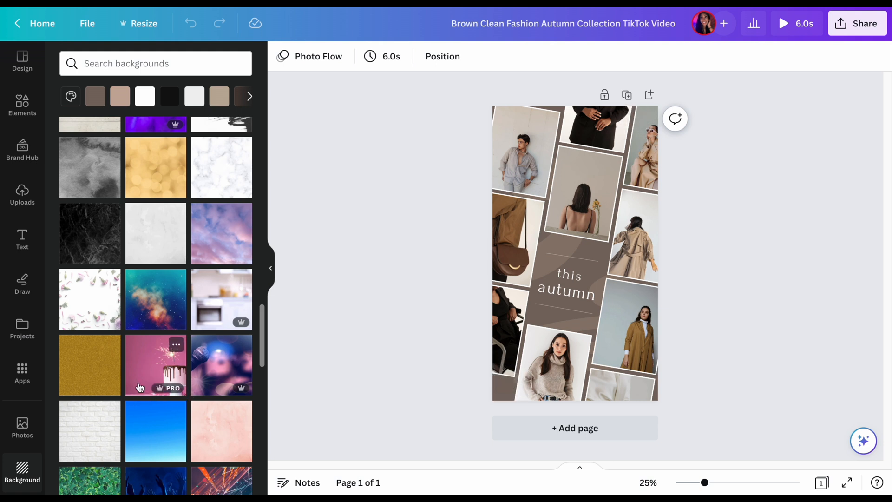
scroll(140, 387, "down", 3)
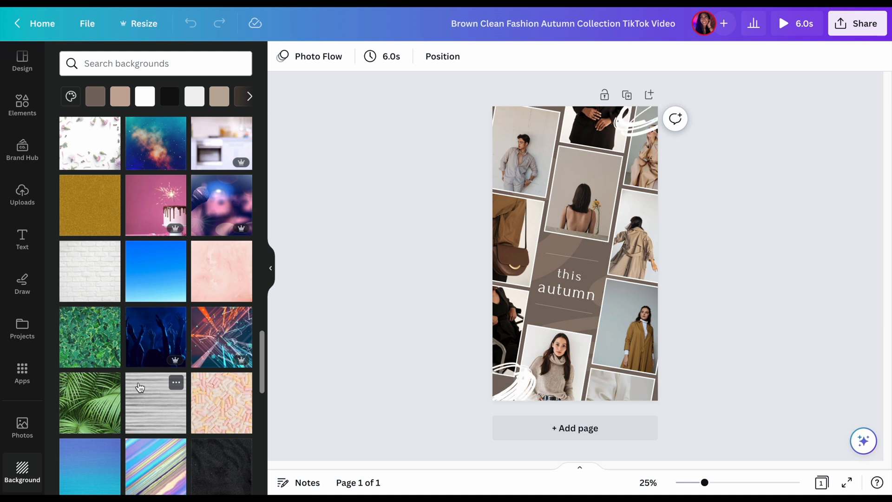
scroll(140, 387, "down", 1)
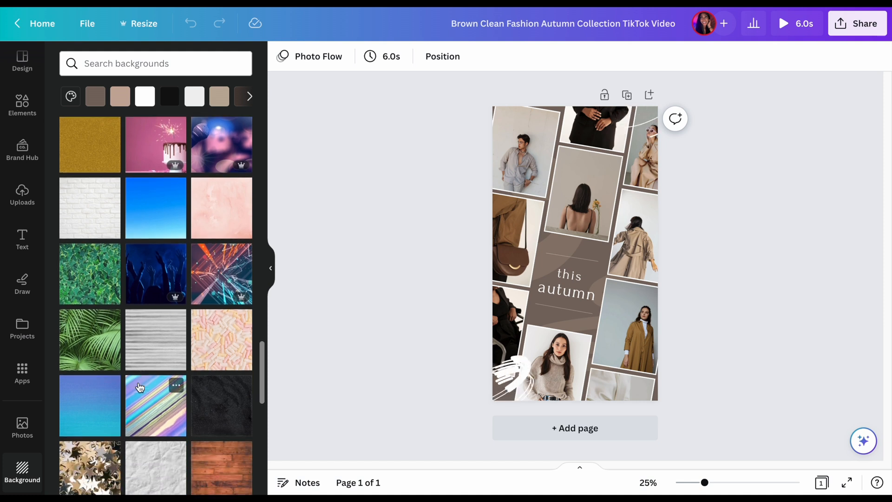
scroll(140, 387, "down", 4)
scroll(140, 387, "up", 20)
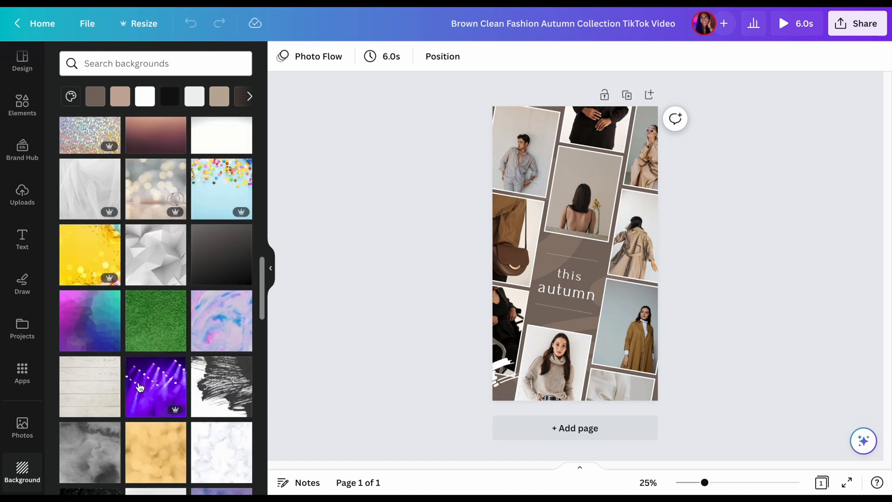
Collapse the side panel and replace the word "autumn" in the central text with "year"
scroll(140, 390, "up", 5)
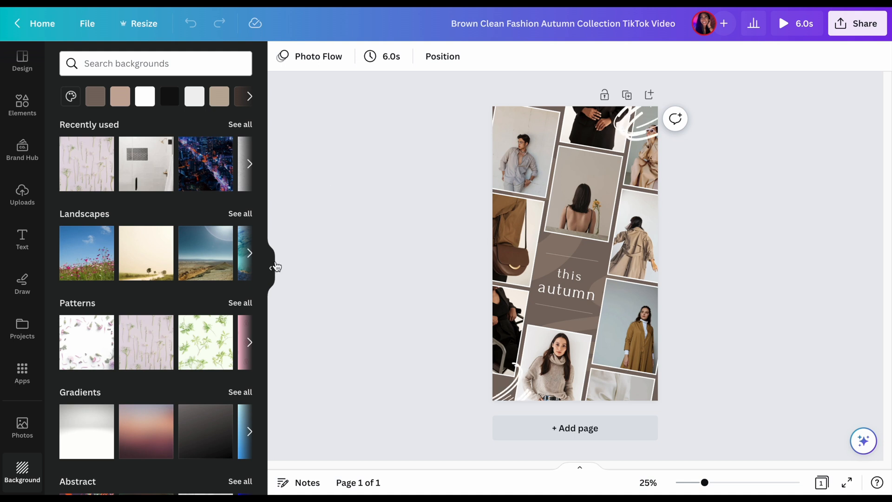
left_click(272, 268)
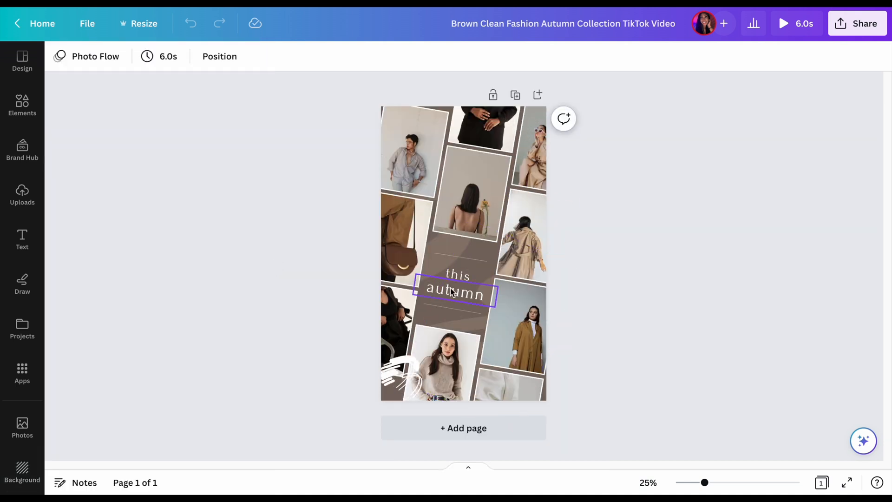
left_click(464, 278)
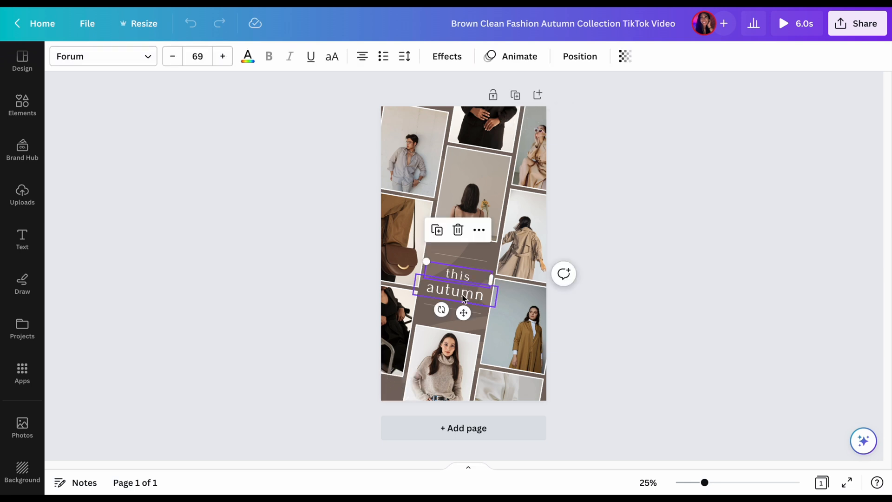
left_click(464, 296)
double_click(463, 294)
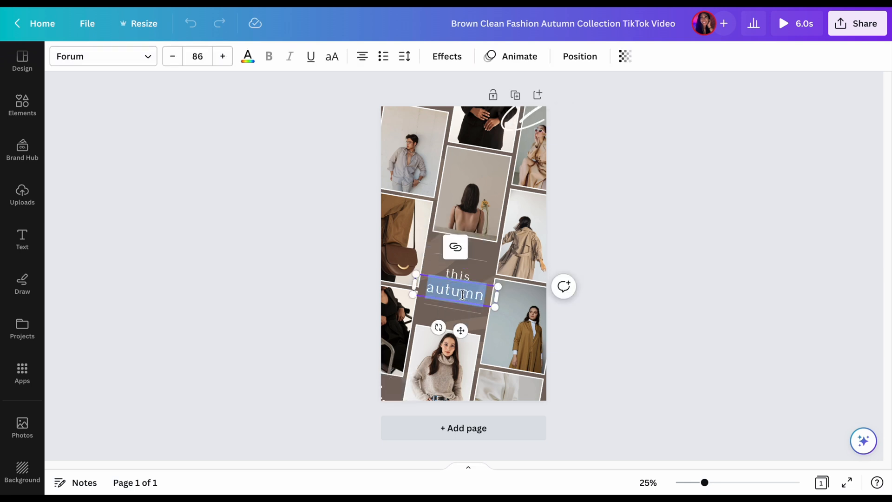
type("year")
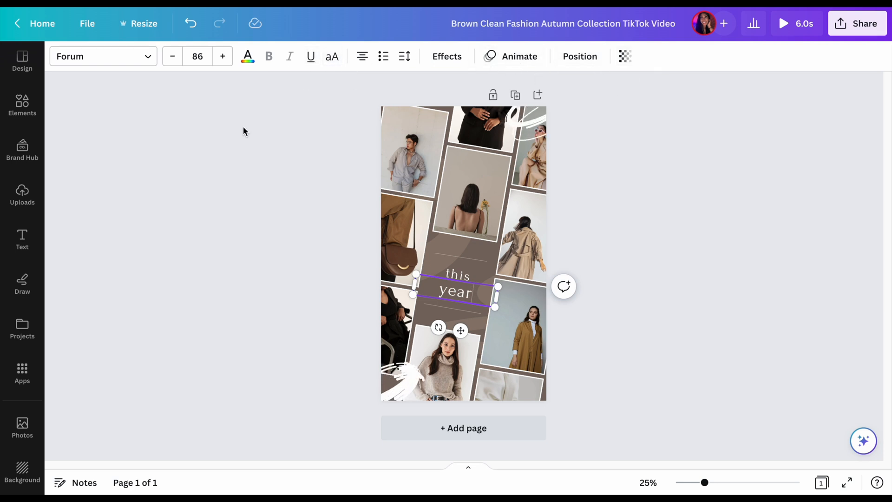
Try the fonts Open Sauce, Open Sauce SemiBold, TAN Tangkiwood and TAN Pearl on the word "year"
left_click(136, 56)
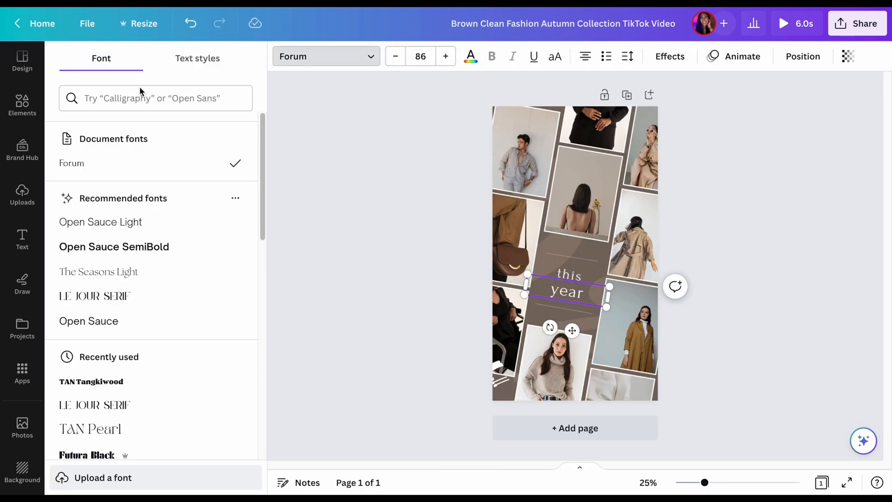
scroll(135, 188, "down", 2)
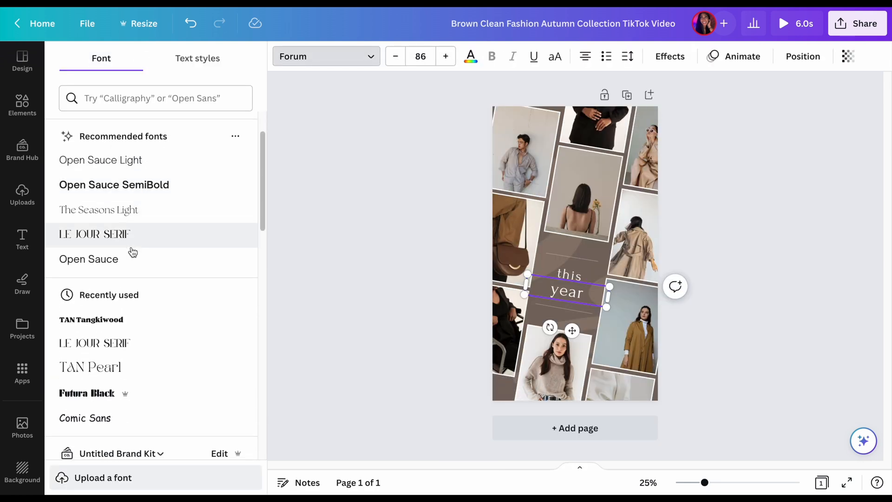
left_click(132, 256)
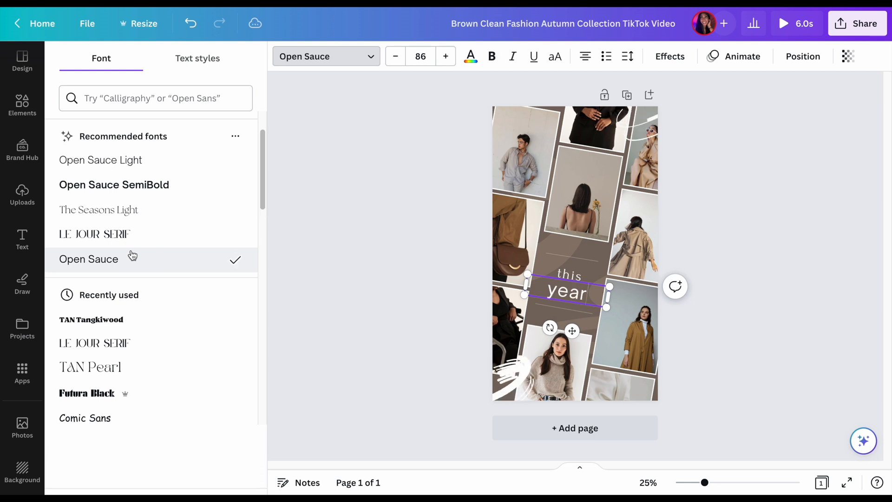
left_click(156, 195)
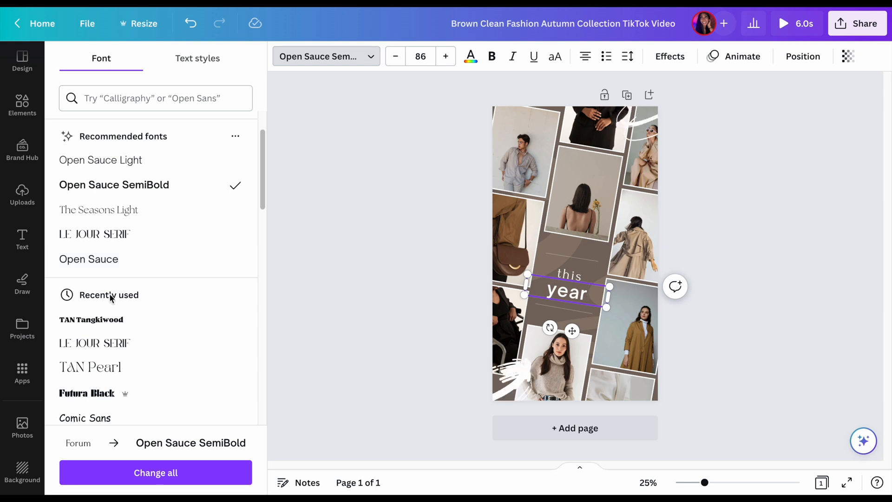
left_click(109, 320)
scroll(110, 320, "down", 2)
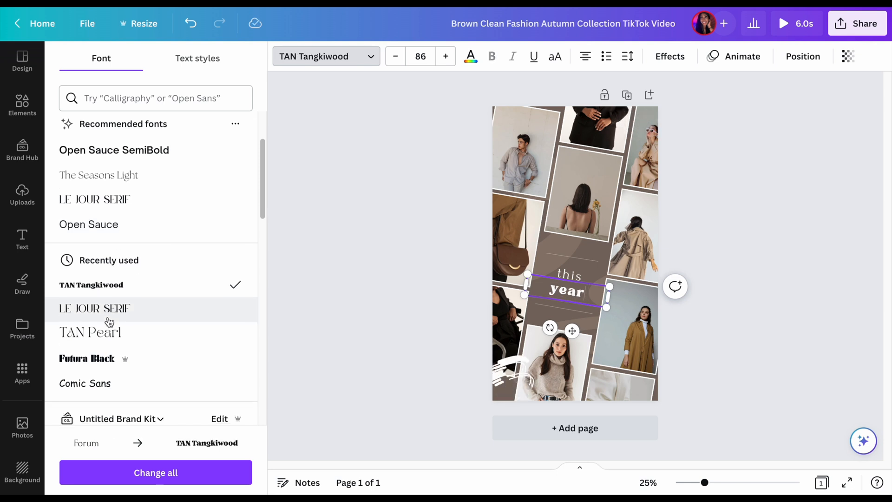
left_click(109, 321)
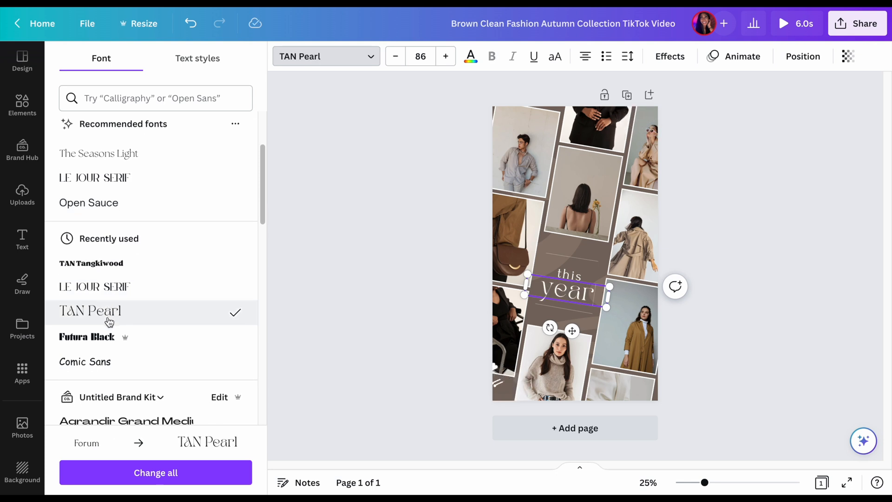
Try the fonts Futura Black, Comic Sans and the brand kit's Anton on the word "year"
left_click(109, 336)
scroll(110, 341, "down", 3)
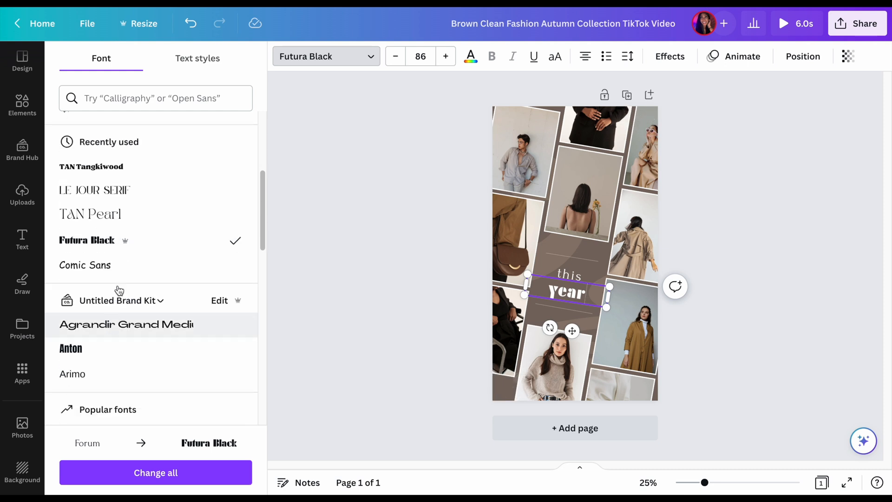
left_click(121, 269)
scroll(122, 271, "down", 1)
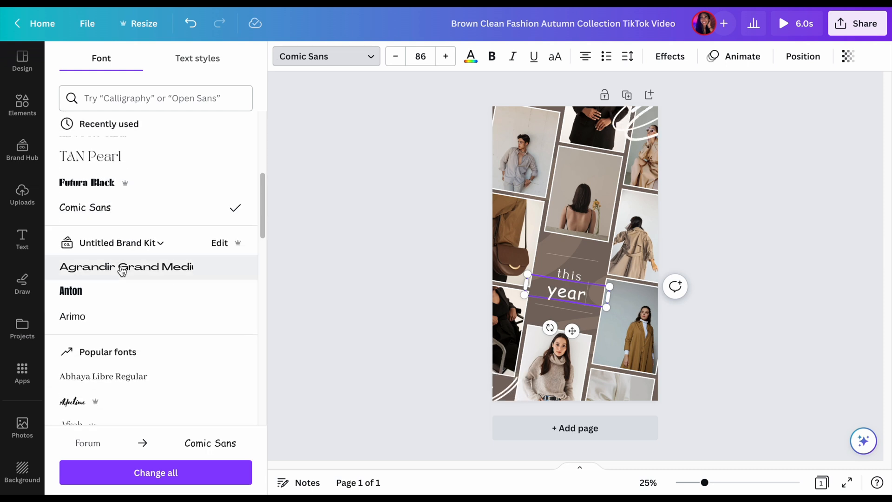
left_click(118, 290)
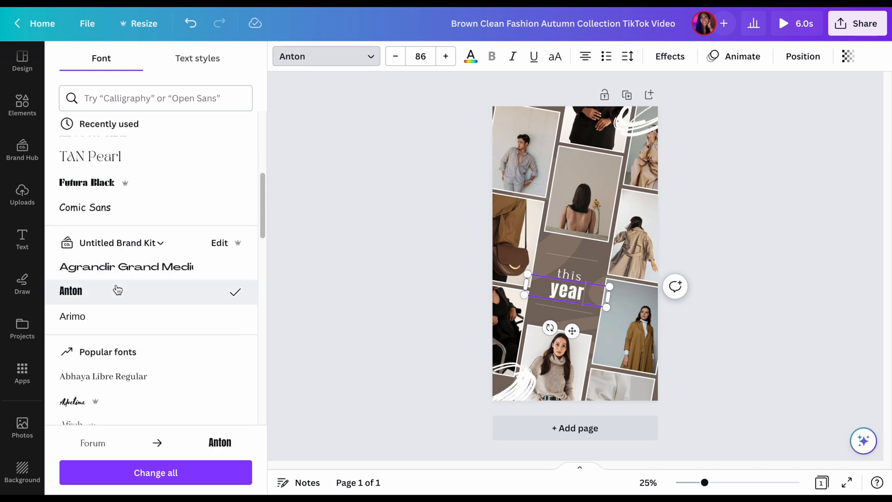
scroll(117, 289, "down", 2)
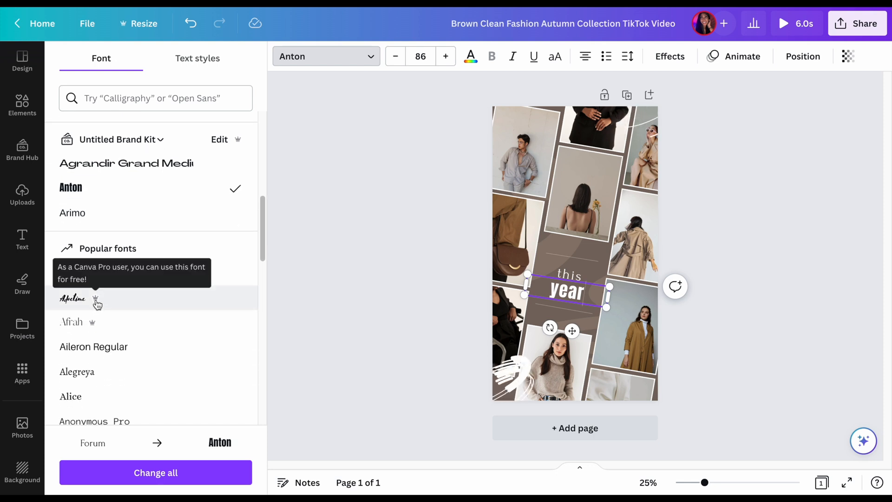
Try a script font from the popular fonts, Aileron Regular and Anonymous Pro on the word "year"
left_click(97, 303)
scroll(95, 302, "down", 2)
left_click(107, 280)
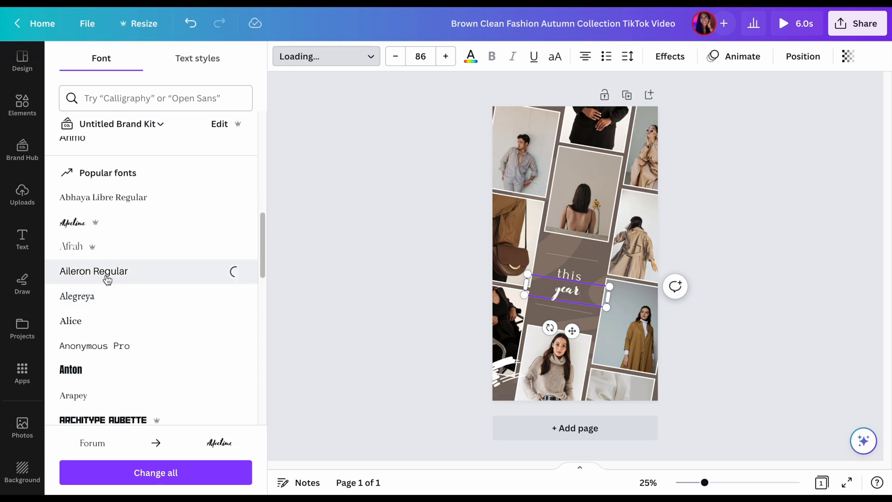
scroll(107, 279, "down", 2)
left_click(108, 280)
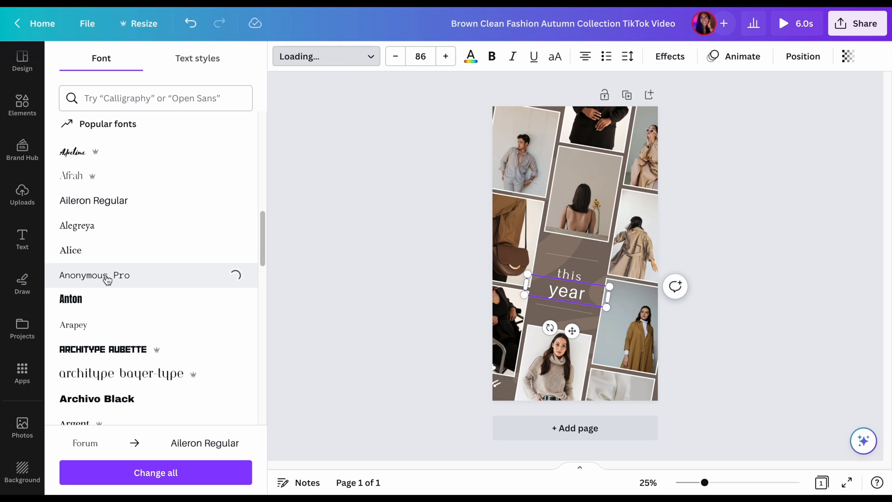
scroll(108, 279, "down", 3)
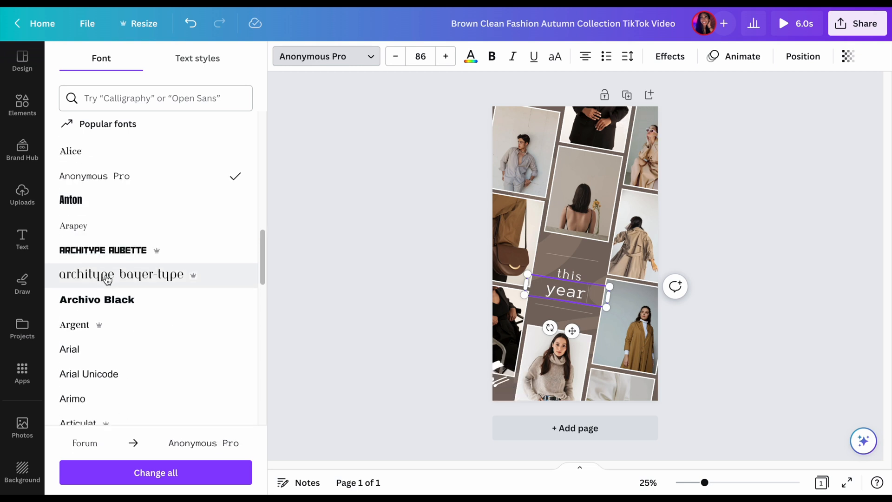
Try the popular fonts Architype Aubette, Archivo Black and Argent on the word "year"
left_click(115, 210)
left_click(110, 249)
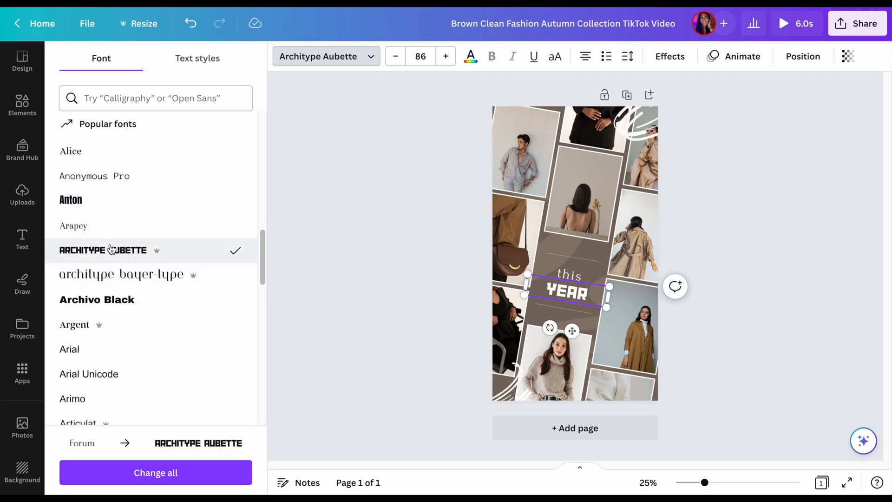
left_click(106, 302)
left_click(87, 329)
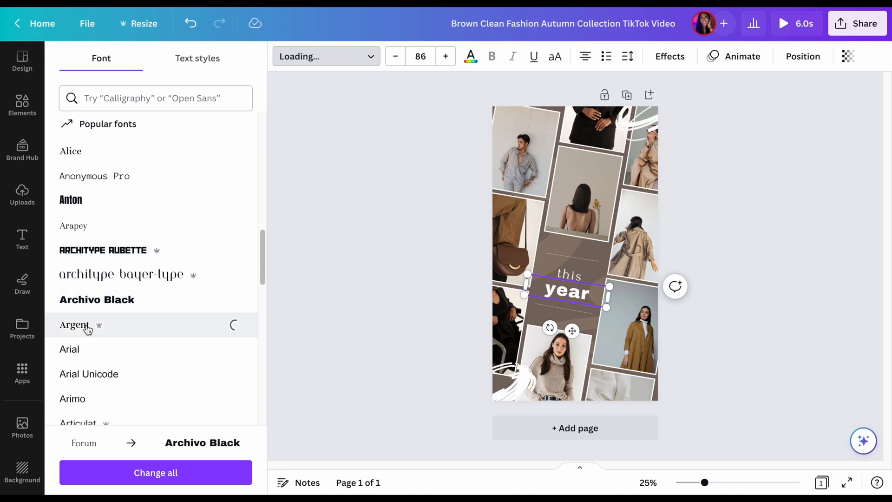
scroll(87, 329, "down", 5)
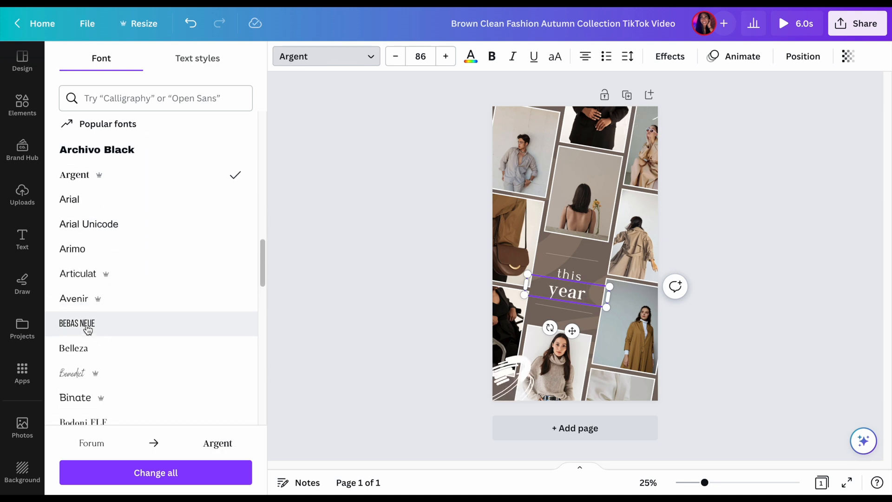
Try the Benedict font on the word "year" and switch uppercase on and off
scroll(87, 329, "down", 1)
left_click(83, 346)
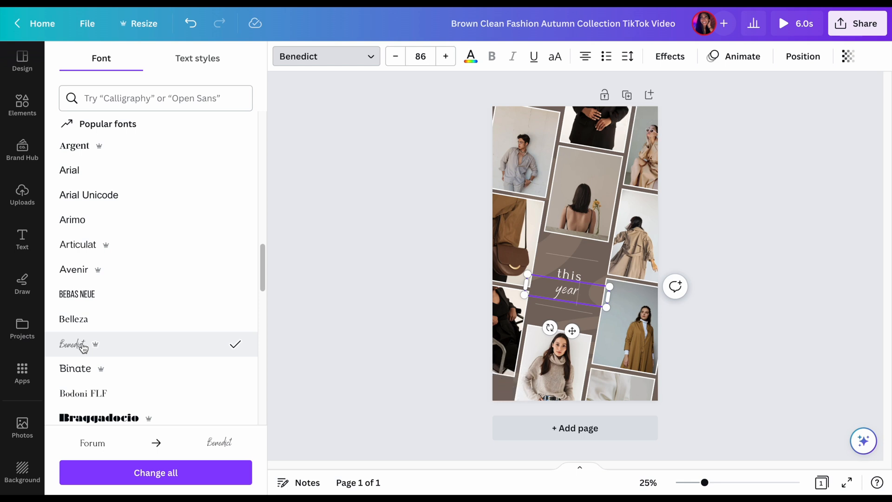
left_click(558, 61)
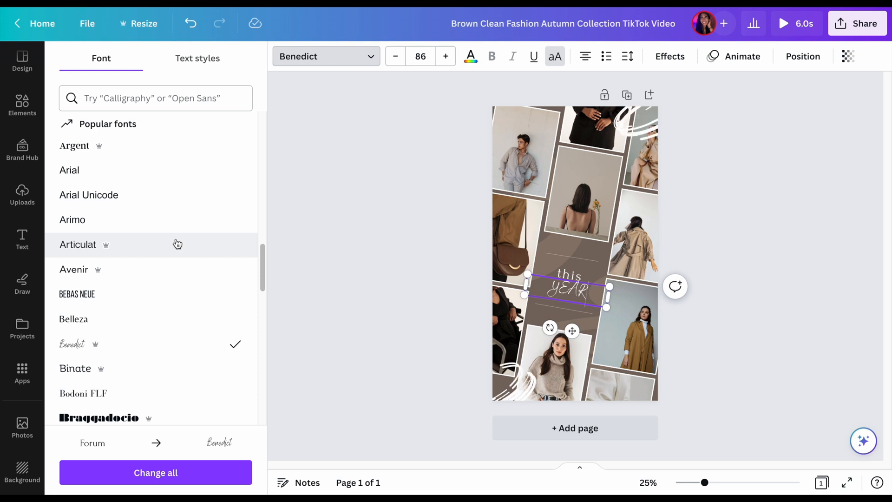
left_click(558, 67)
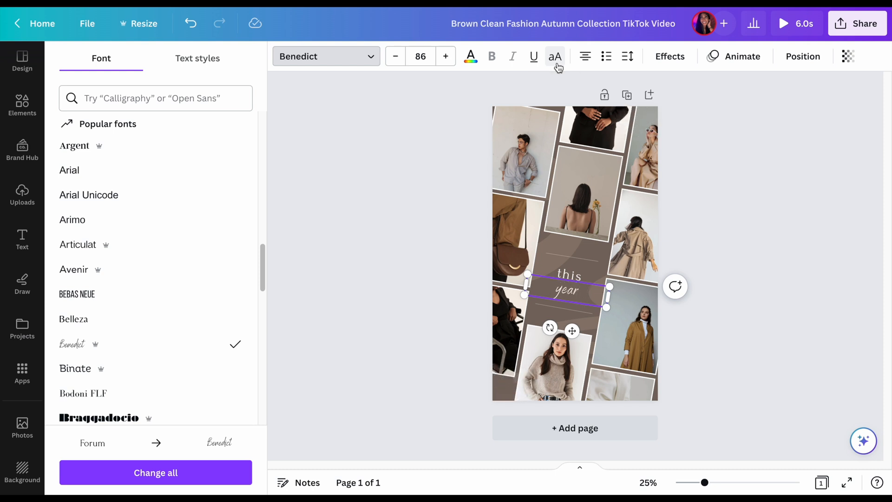
Try Braggadocio on the word "year" and set its font to Buffalo
scroll(127, 189, "down", 2)
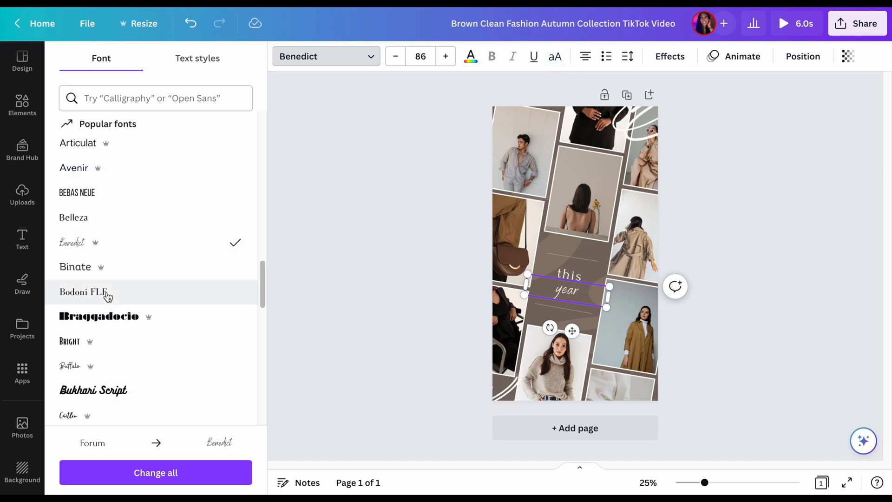
left_click(108, 320)
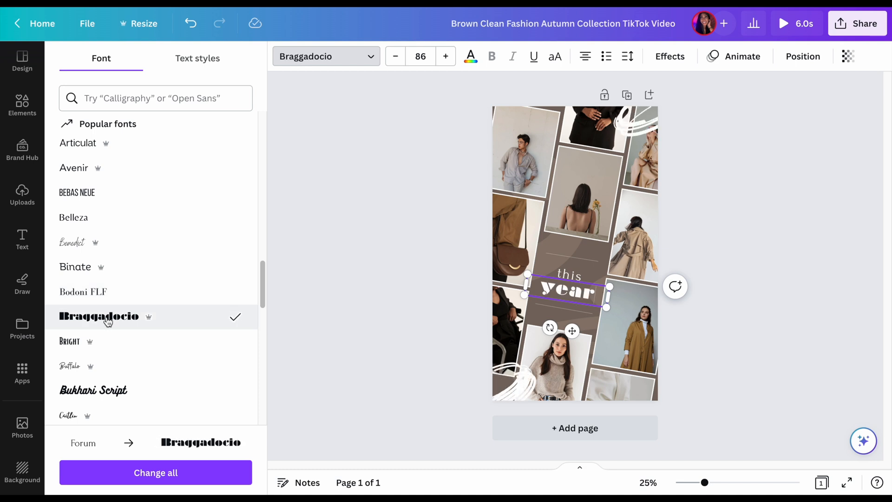
scroll(107, 321, "down", 1)
left_click(97, 336)
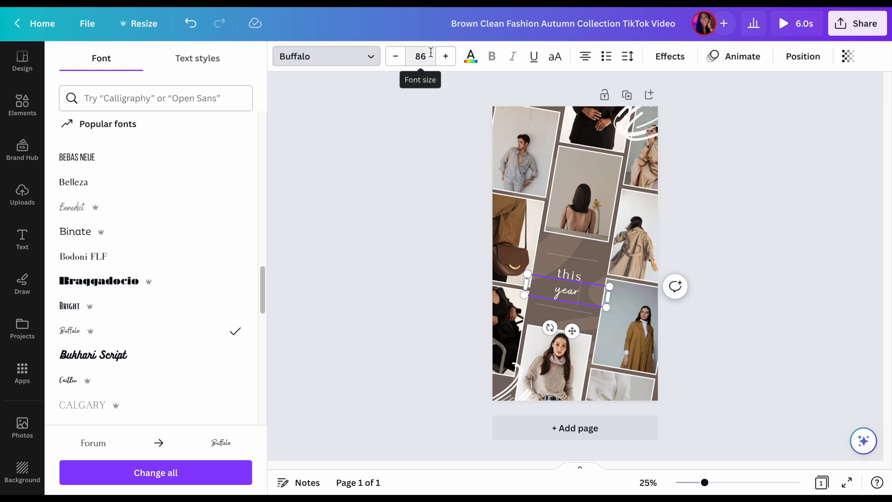
Step the font size of "year" up to 88, down to 85 and up again past 92
left_click(446, 61)
left_click(446, 60)
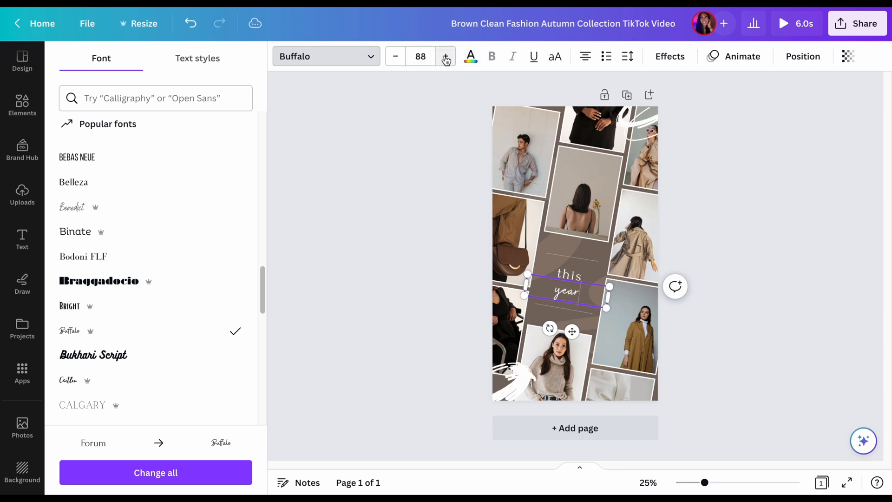
left_click(446, 60)
left_click(394, 55)
left_click(393, 56)
left_click(394, 55)
left_click(394, 56)
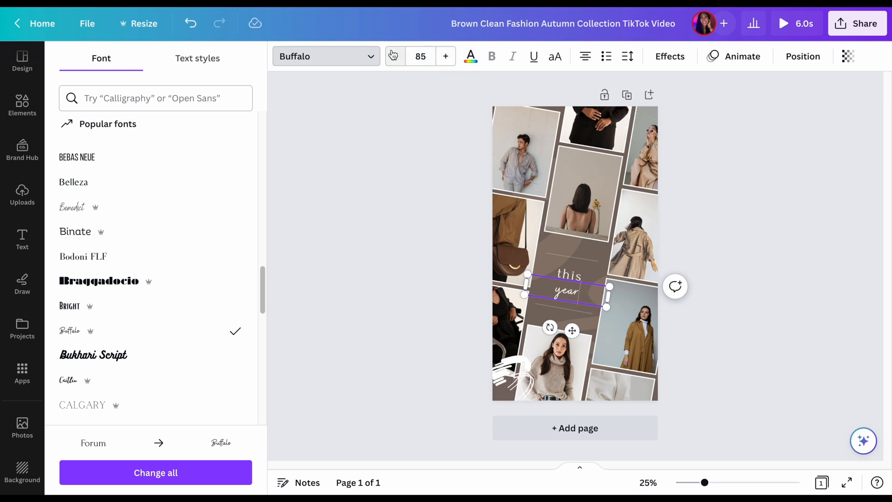
left_click(394, 56)
left_click(452, 57)
left_click(452, 57)
left_click(453, 57)
left_click(453, 56)
left_click(452, 57)
left_click(452, 56)
left_click(452, 56)
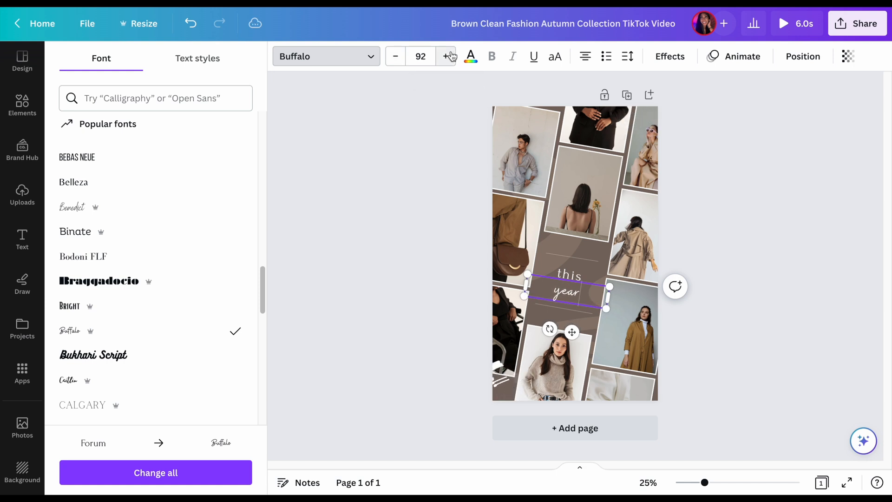
left_click(451, 56)
left_click(452, 56)
left_click(451, 57)
left_click(452, 56)
Set the font size of the word "year" to 100
left_click(421, 57)
left_click(421, 57)
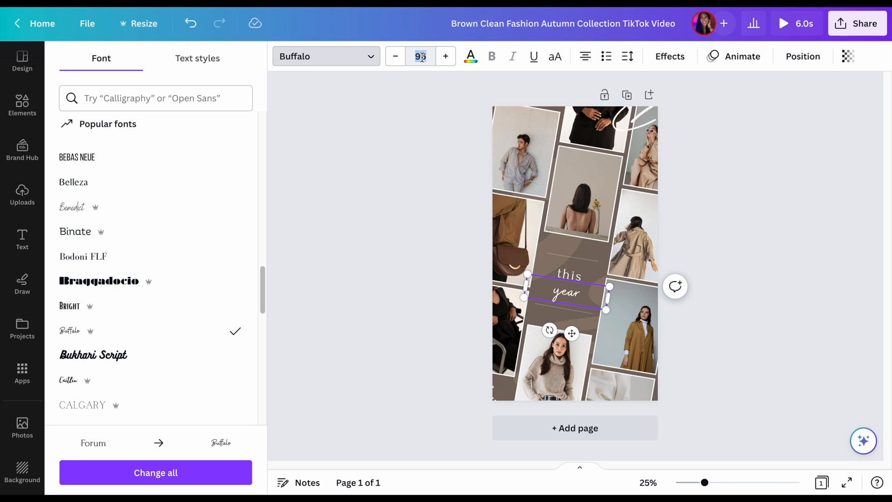
type("1")
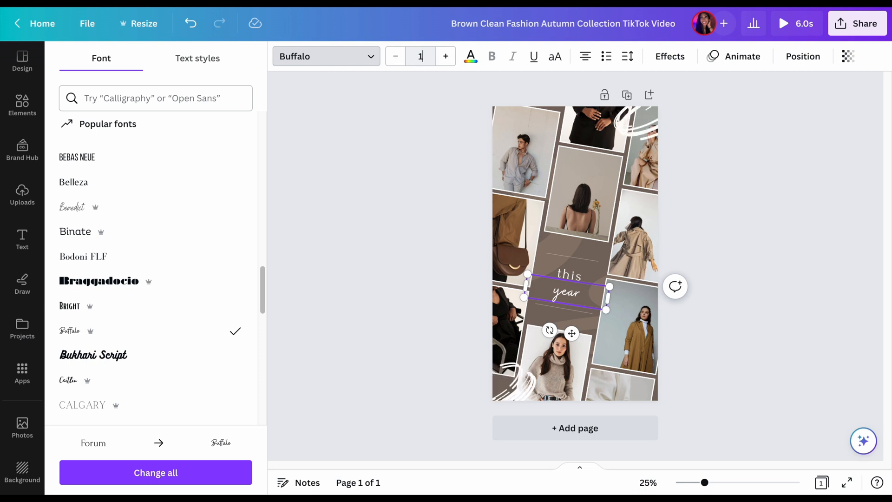
type("00")
key("Return")
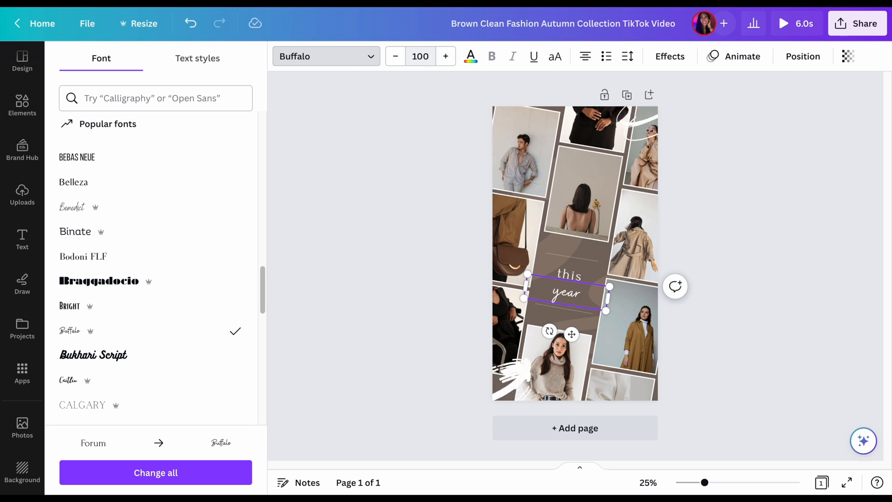
Set the font size of the word "year" to 300
left_click(418, 56)
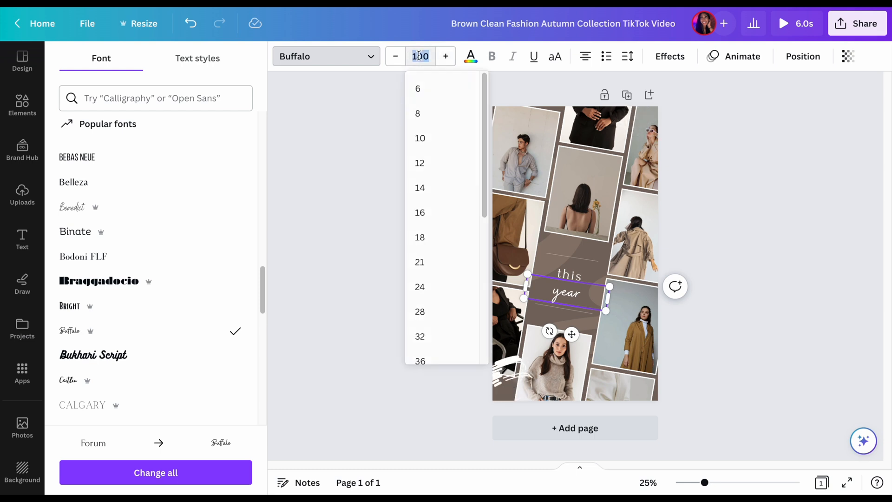
type("300")
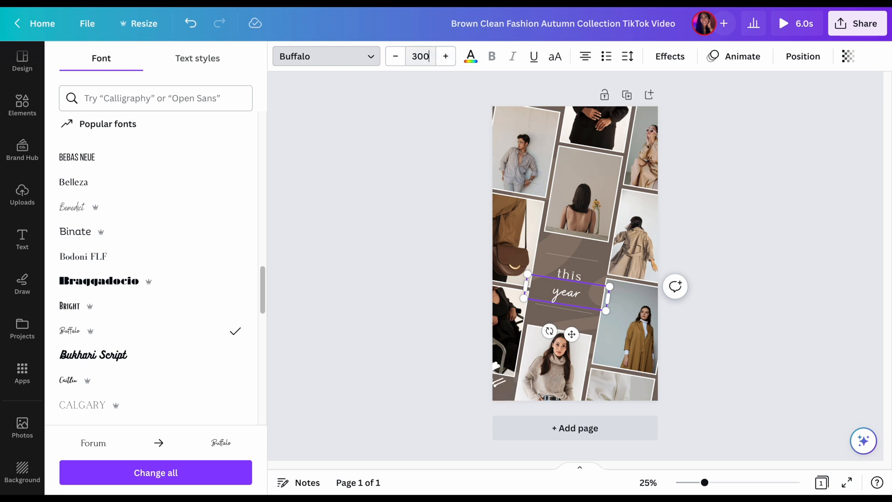
key("Return")
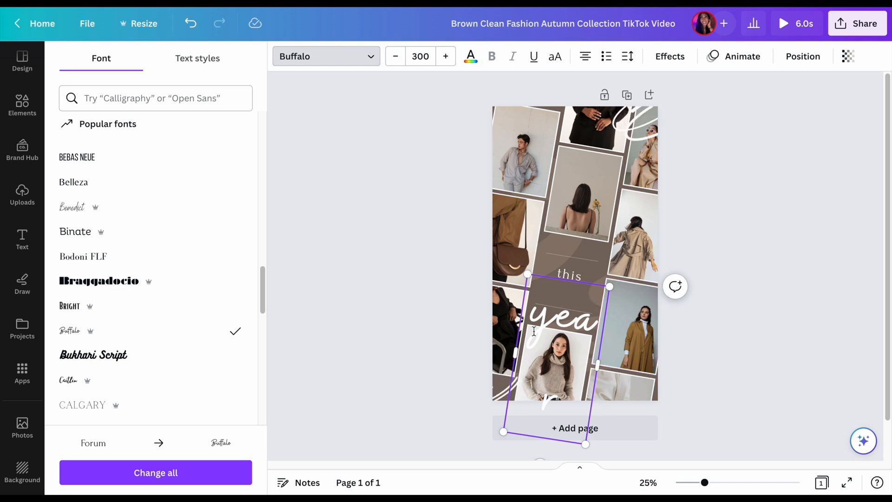
Widen the "year" text box so the word fits on one line and move it up against the word "this"
left_click(599, 367)
left_click_drag(599, 368, 615, 366)
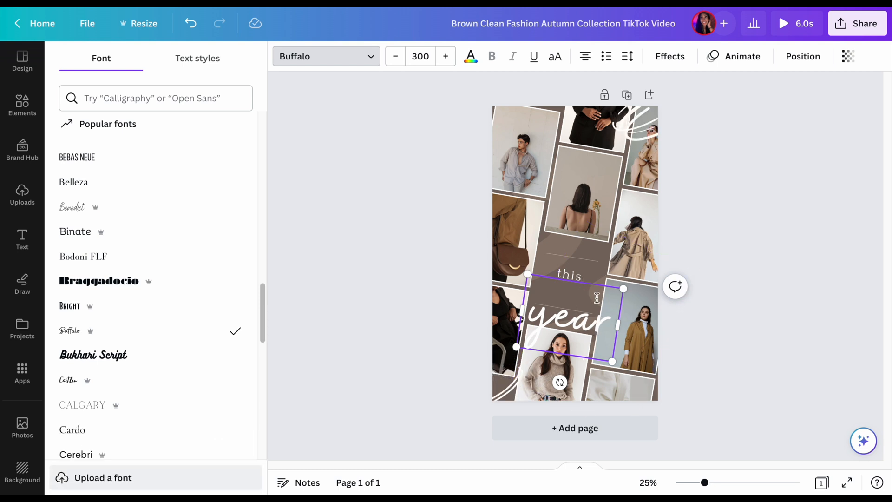
left_click(665, 316)
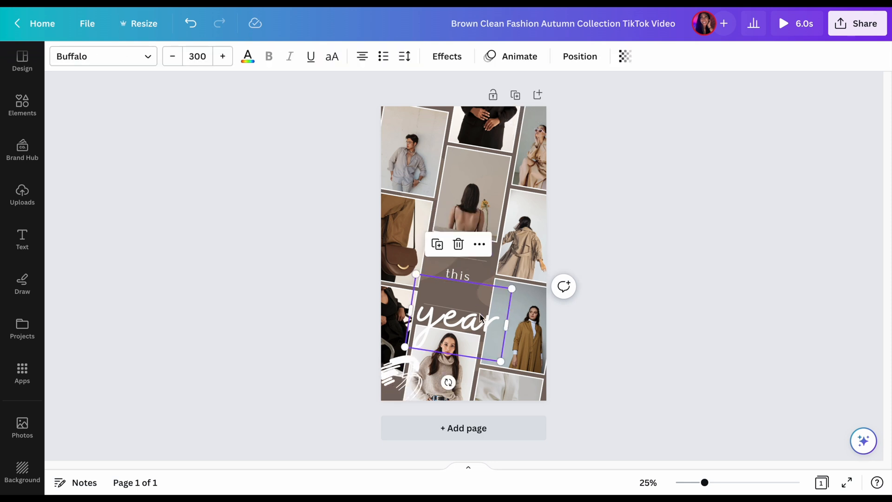
left_click_drag(480, 313, 481, 286)
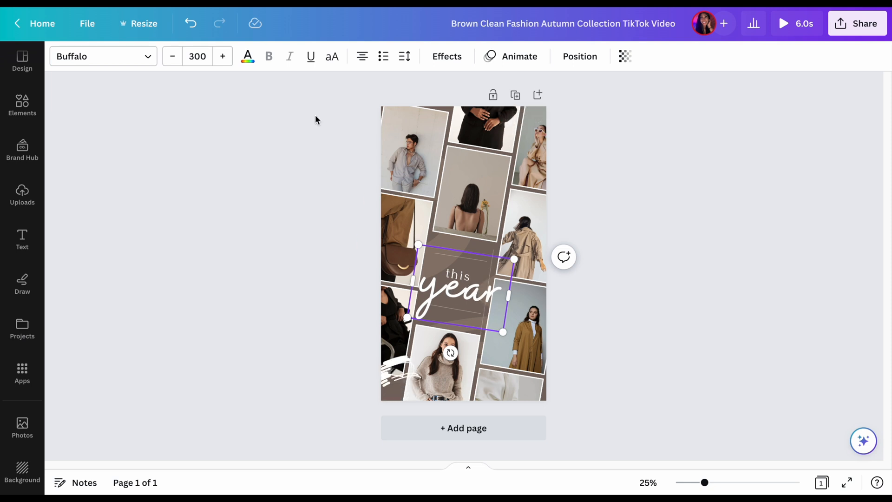
Look through the available text colors and recolor the word "year" with the brand kit's black
left_click(249, 57)
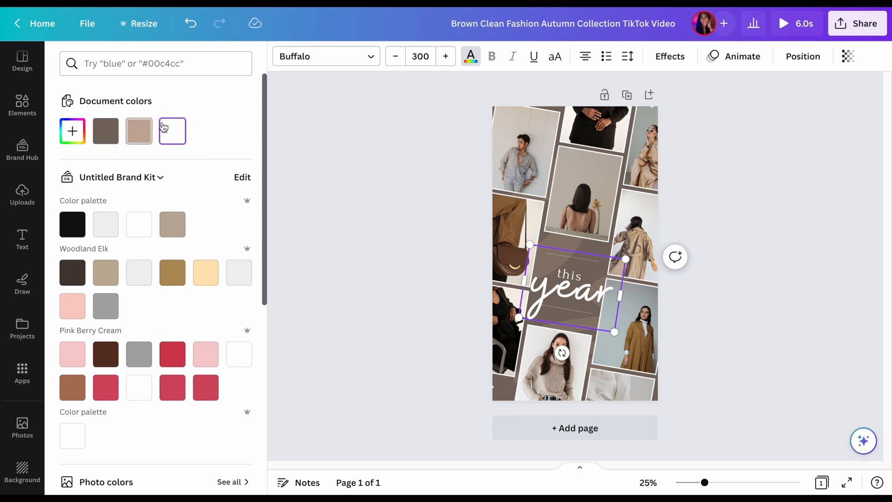
scroll(132, 200, "down", 3)
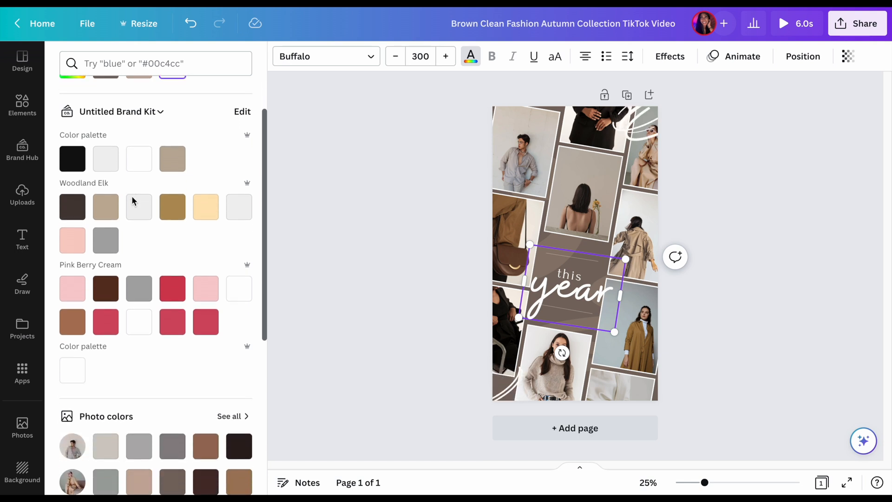
scroll(132, 199, "down", 7)
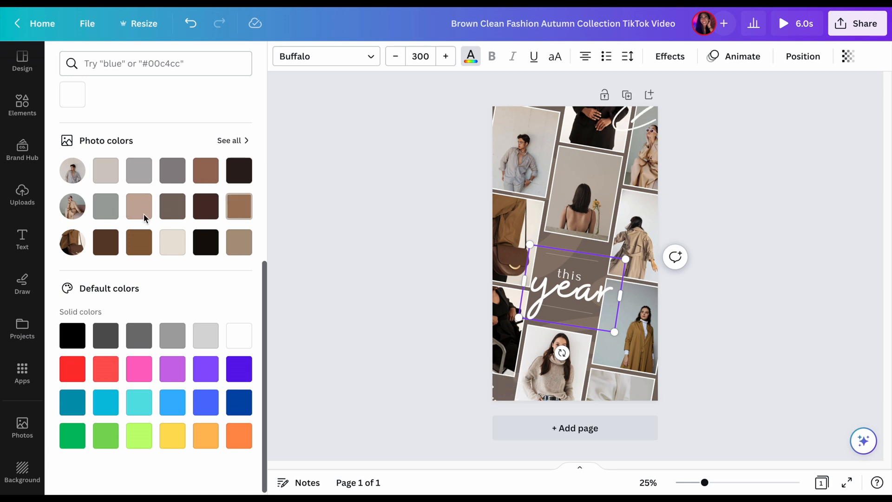
scroll(82, 236, "up", 7)
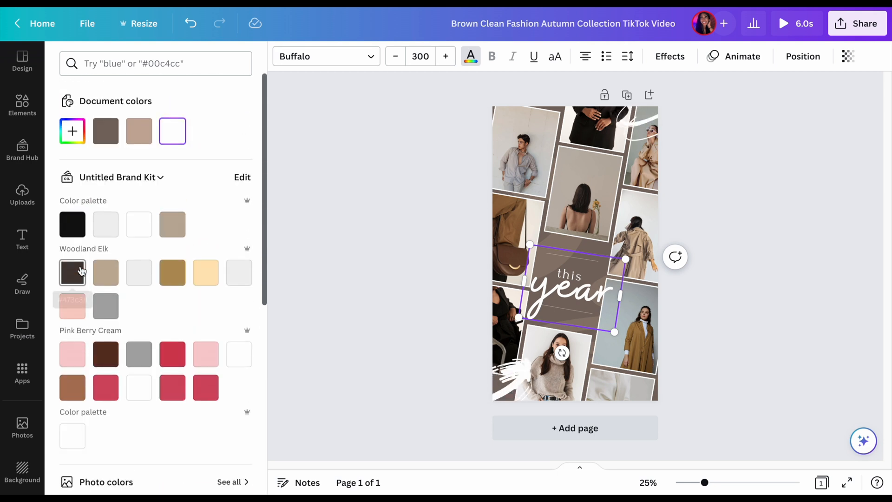
left_click(68, 235)
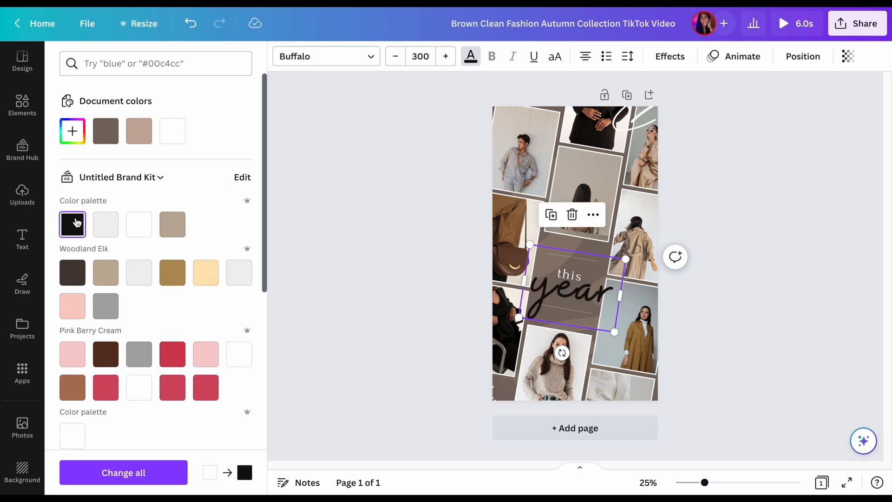
Try Bebas Neue on the word "this" and set its font to Binate
left_click(579, 279)
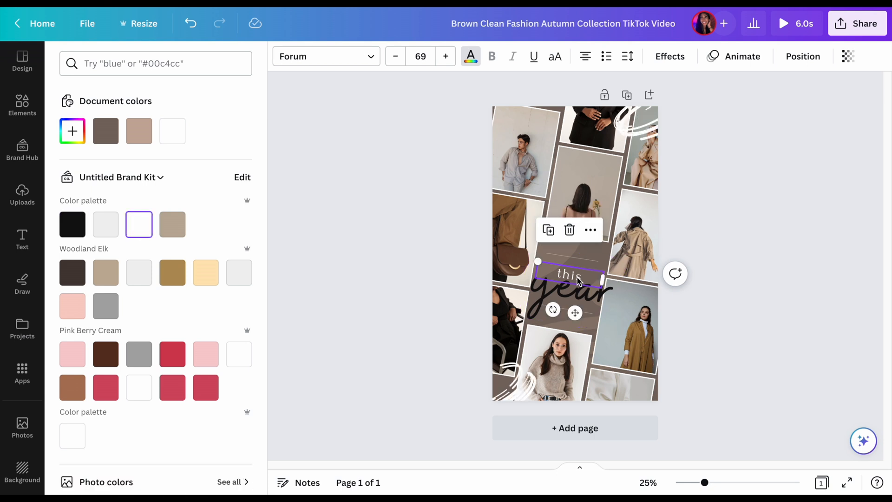
left_click(358, 57)
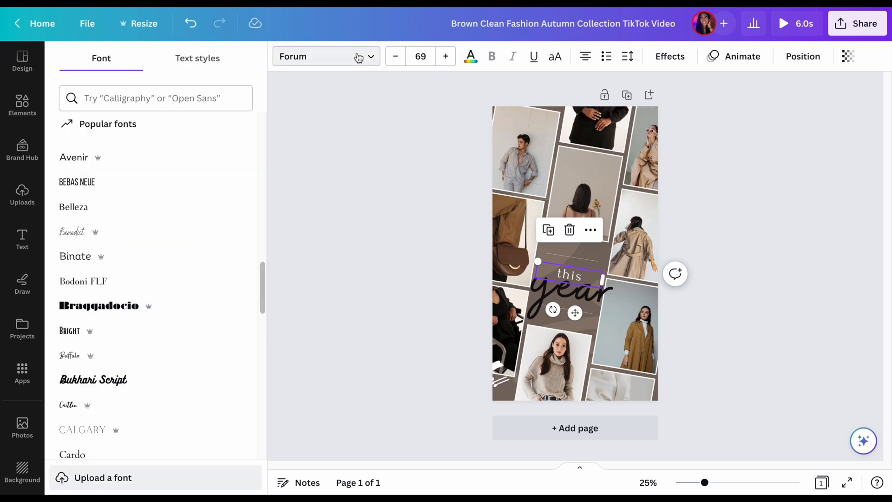
left_click(68, 186)
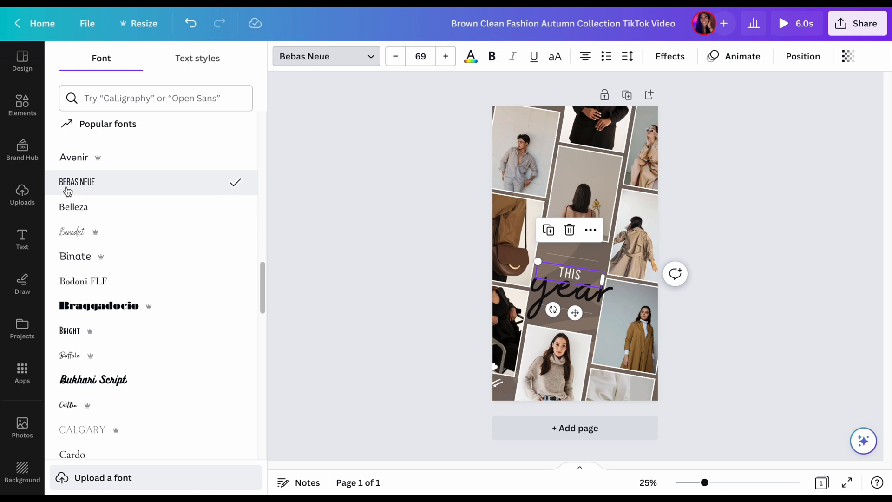
left_click(73, 232)
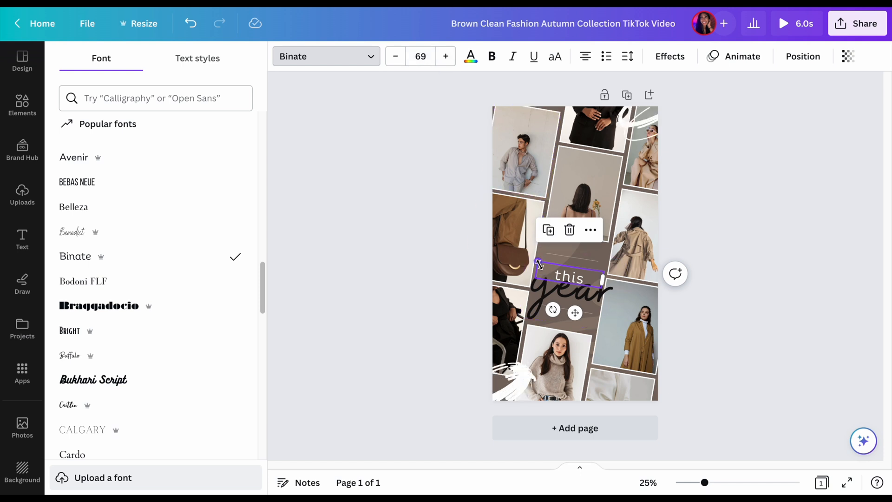
Enlarge the word "this" to font size 131 and position it over the upper part of "year"
left_click_drag(539, 264, 489, 227)
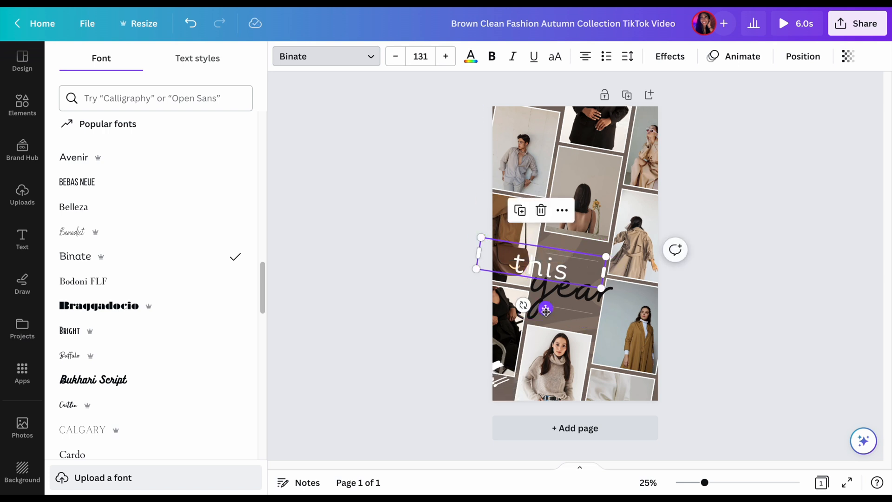
left_click_drag(546, 310, 569, 320)
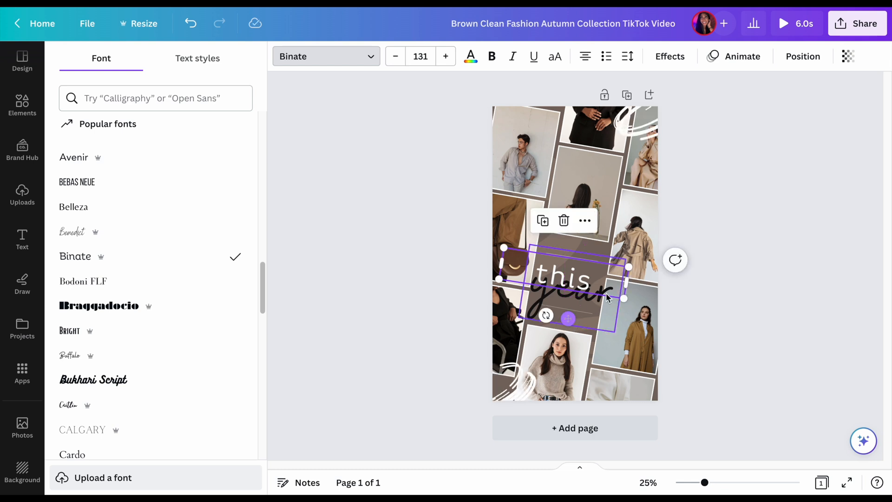
left_click(743, 232)
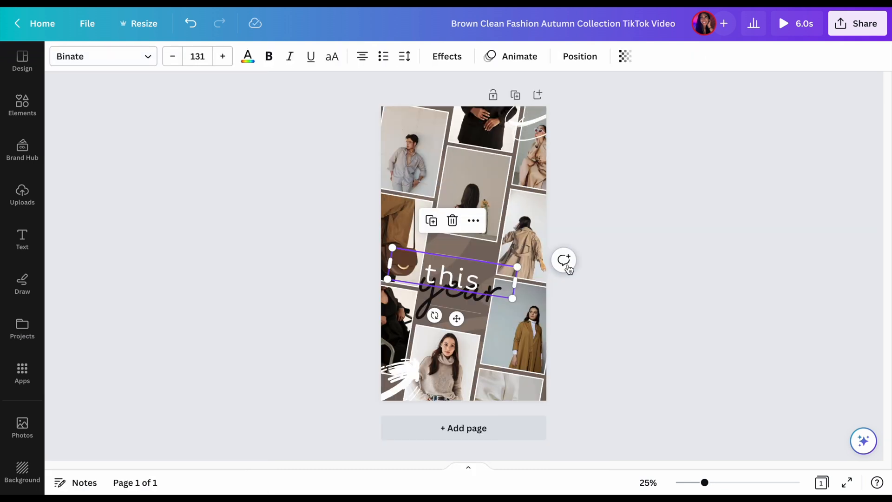
left_click(580, 302)
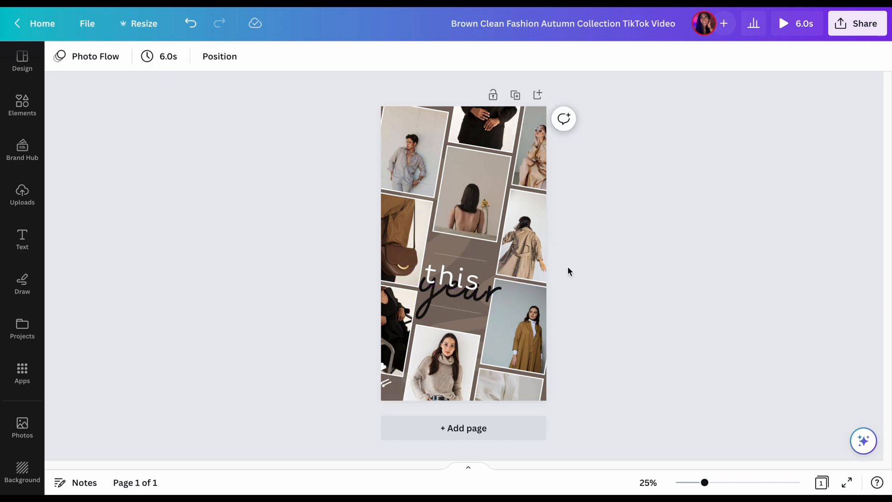
Try sending the word "this" backward in the layer order and bring it to the front again
left_click(471, 278)
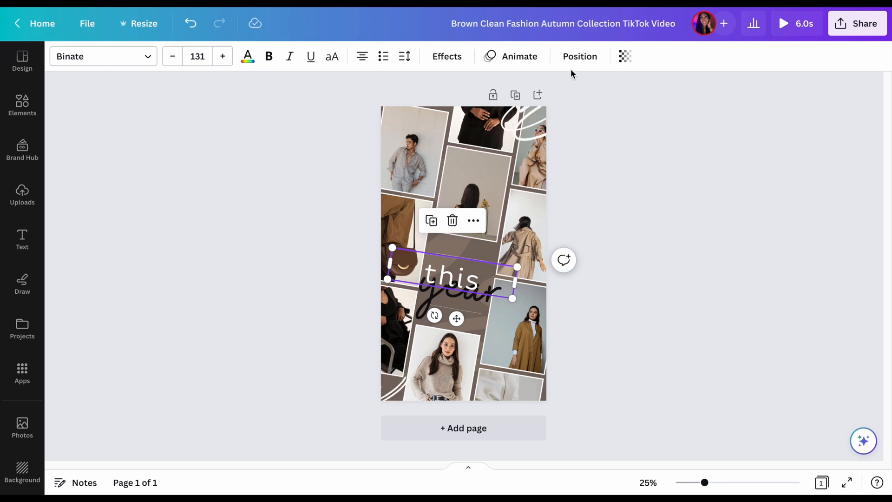
left_click(574, 57)
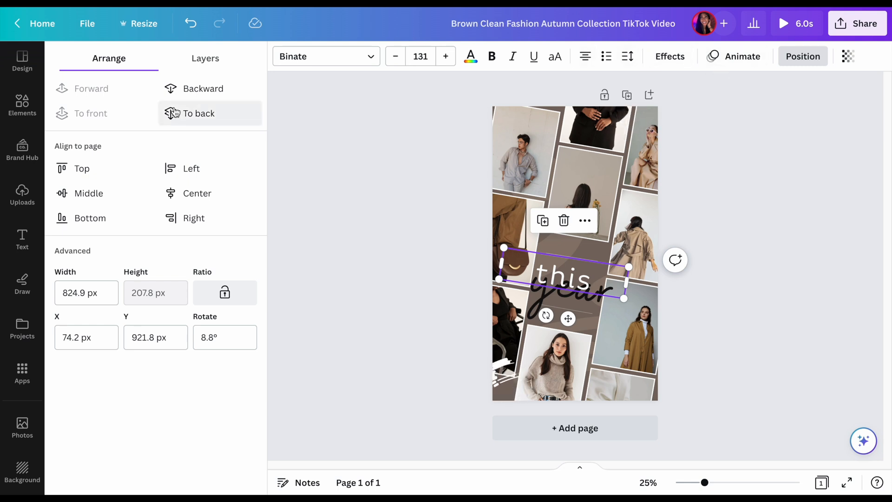
left_click(181, 93)
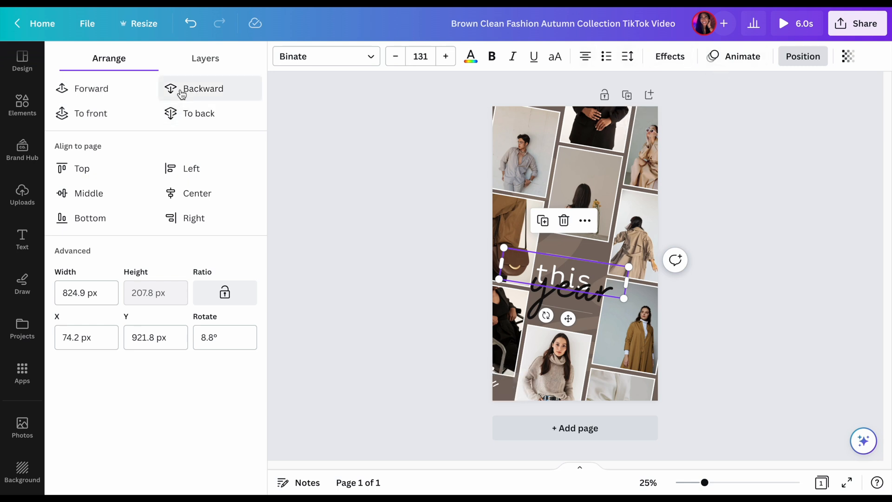
left_click(181, 93)
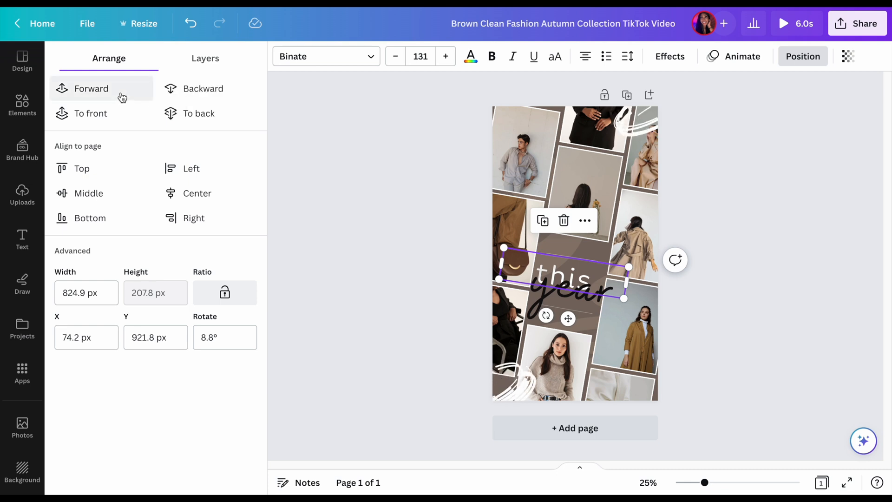
left_click(119, 113)
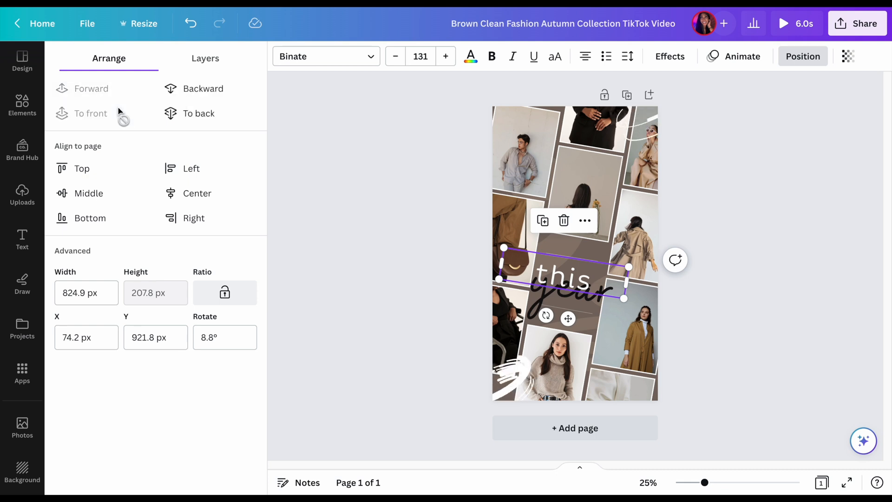
left_click(269, 113)
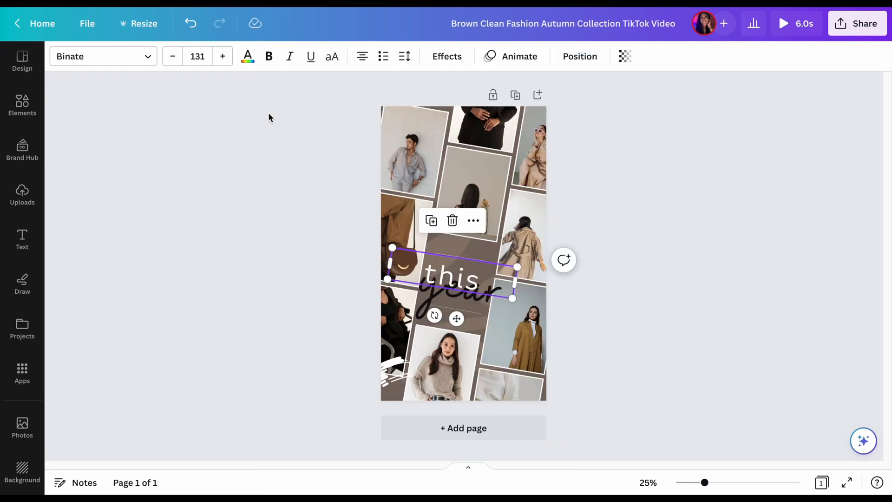
left_click(278, 148)
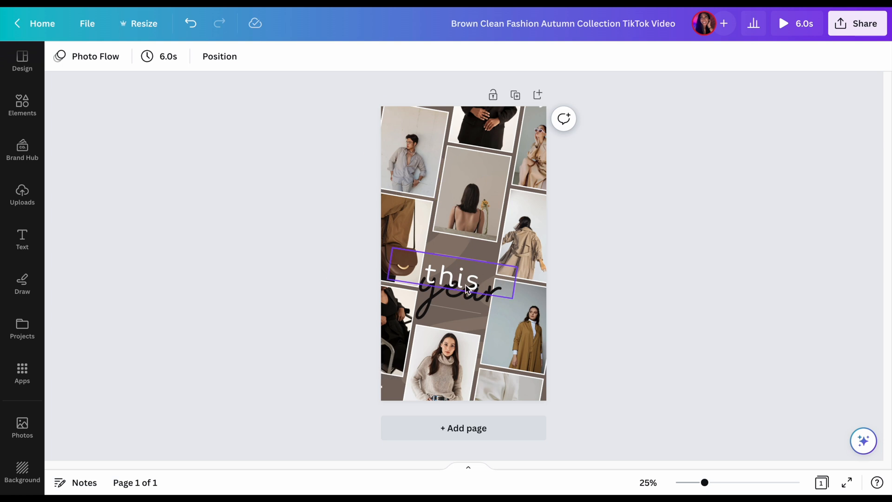
Bring the word "year" forward so it overlaps the word "this", and deselect it
left_click(462, 298)
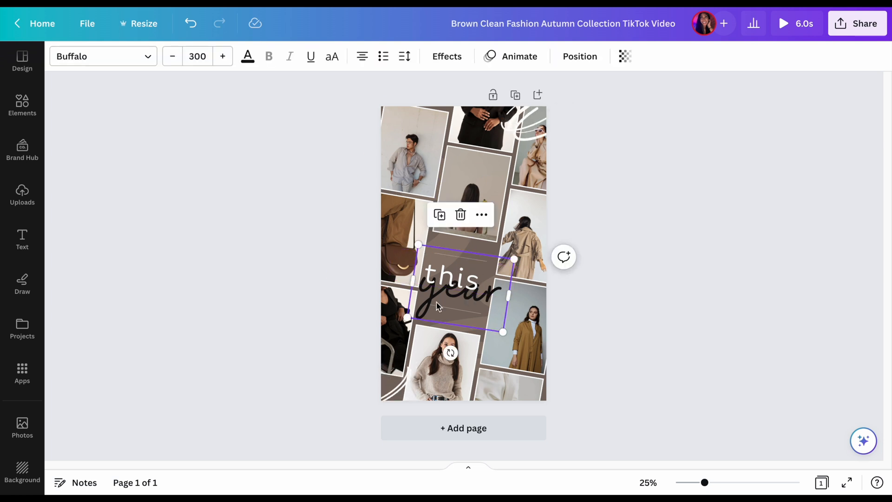
left_click(580, 56)
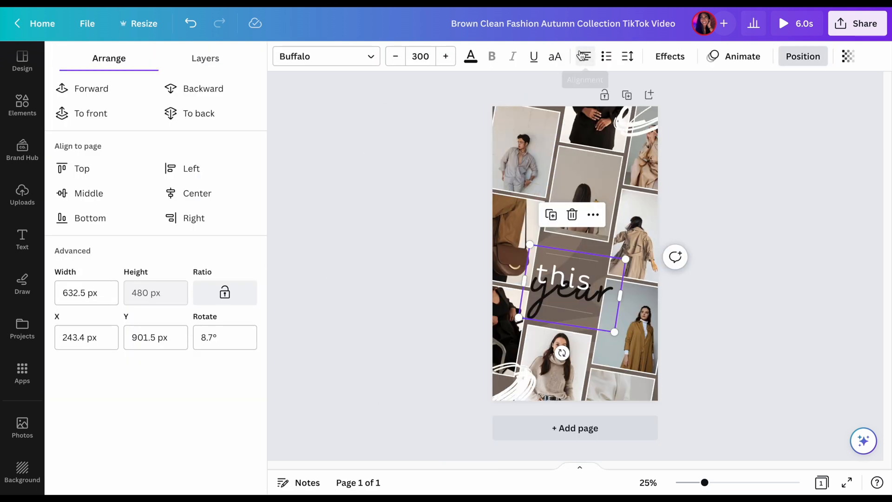
left_click(109, 98)
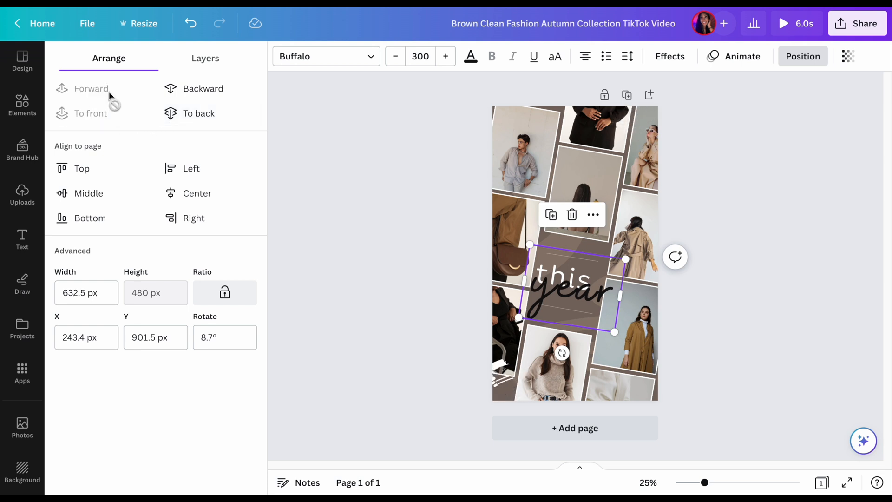
left_click(445, 224)
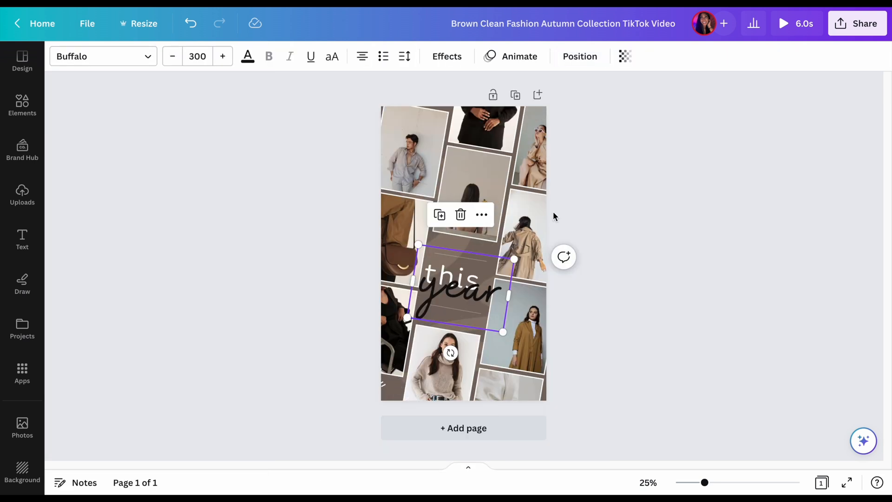
left_click(659, 221)
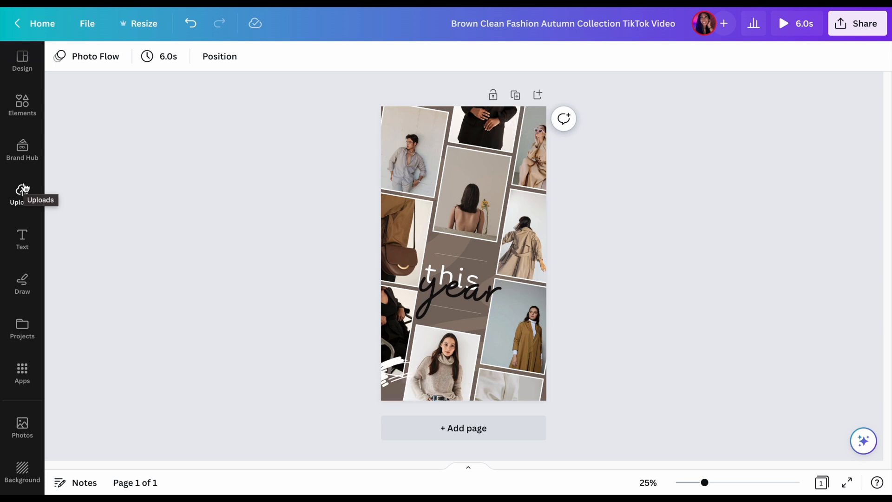
Find the sunglasses car selfie among the uploaded images and place it in the template's top-left photo frame
left_click(23, 189)
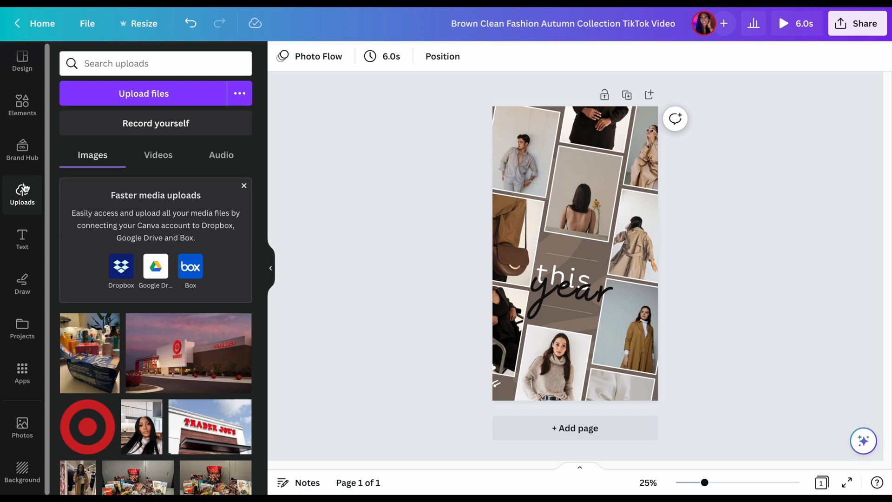
scroll(120, 321, "down", 5)
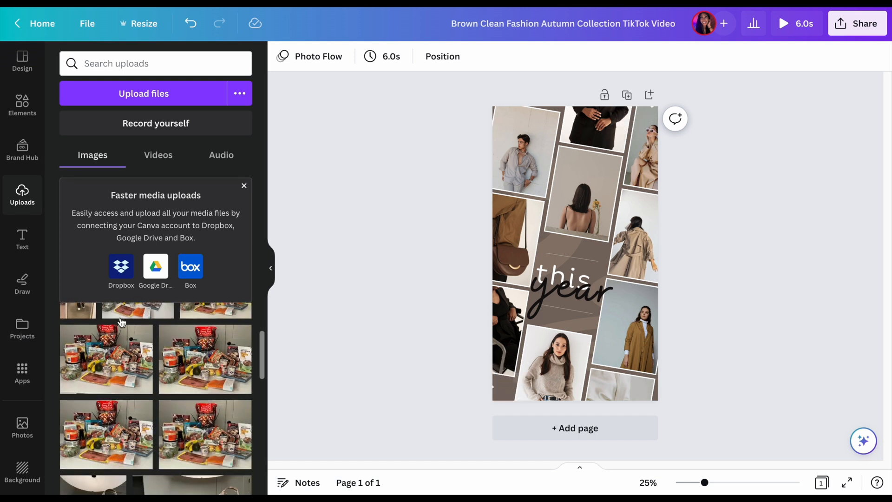
scroll(131, 361, "down", 4)
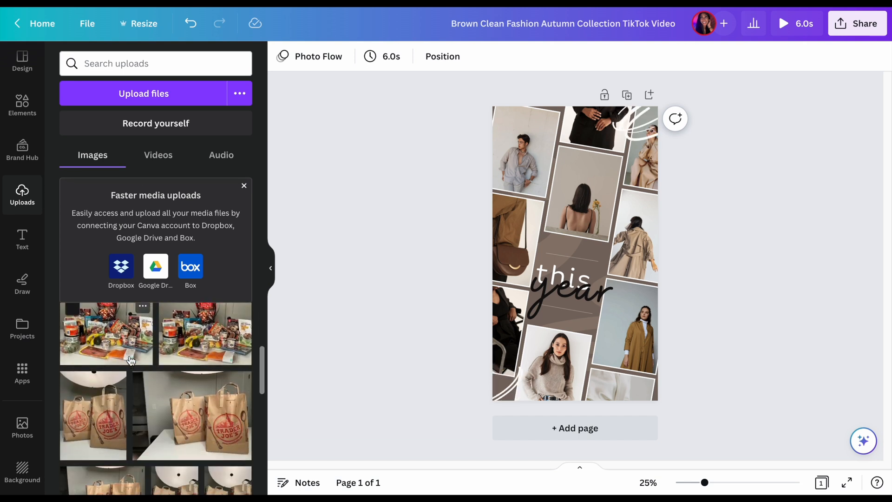
scroll(131, 361, "down", 3)
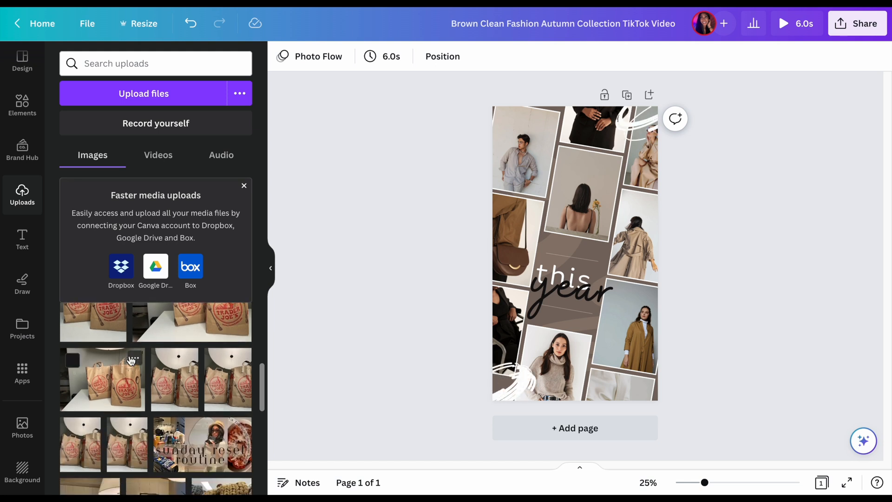
scroll(130, 361, "down", 6)
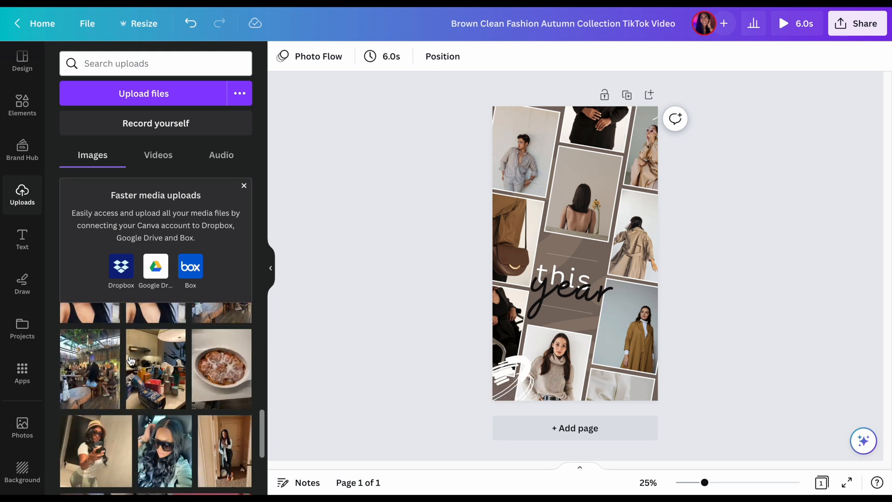
left_click(158, 336)
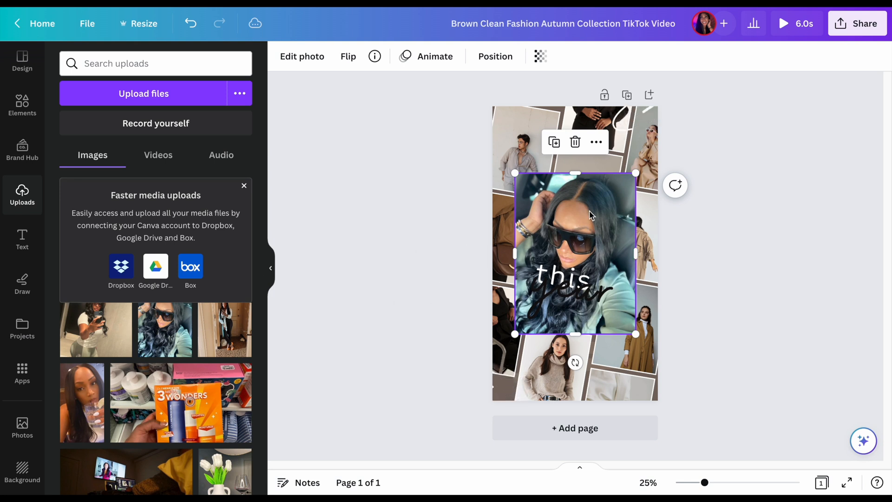
left_click_drag(590, 214, 545, 161)
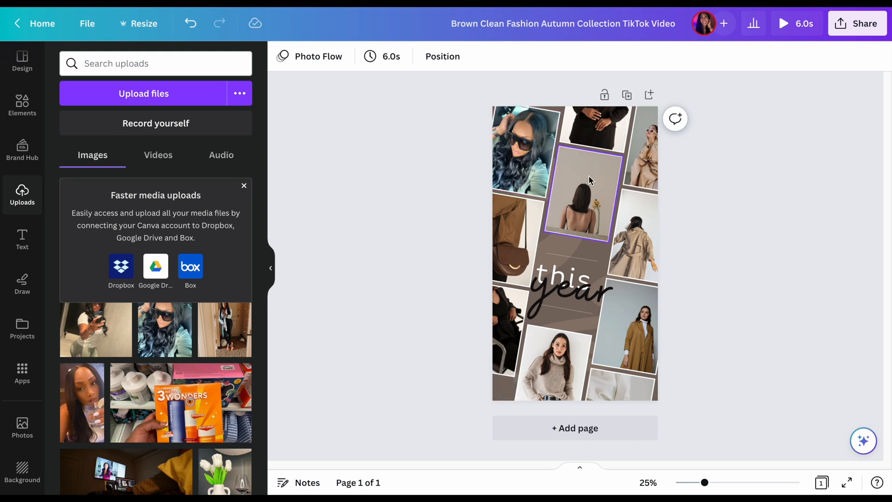
Place the uploaded full-length doorway photo in the collage's middle-left frame and its lower-right frame
left_click(227, 342)
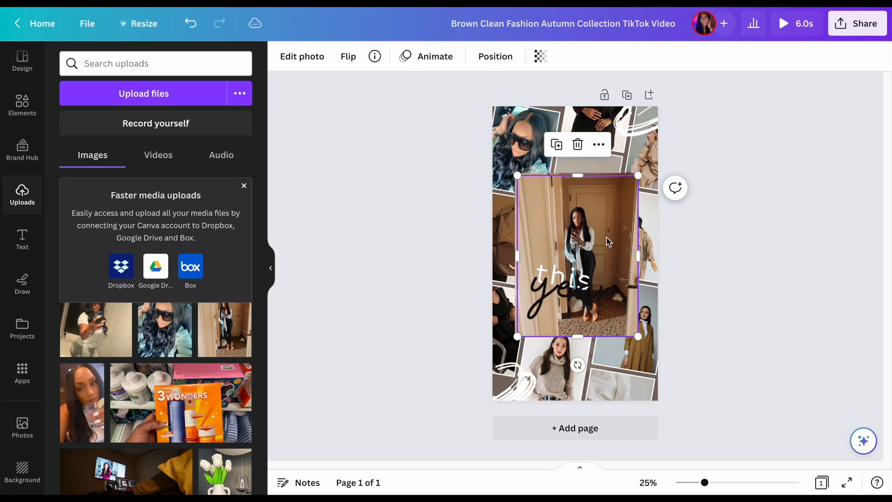
left_click_drag(605, 241, 502, 246)
left_click_drag(606, 229, 641, 336)
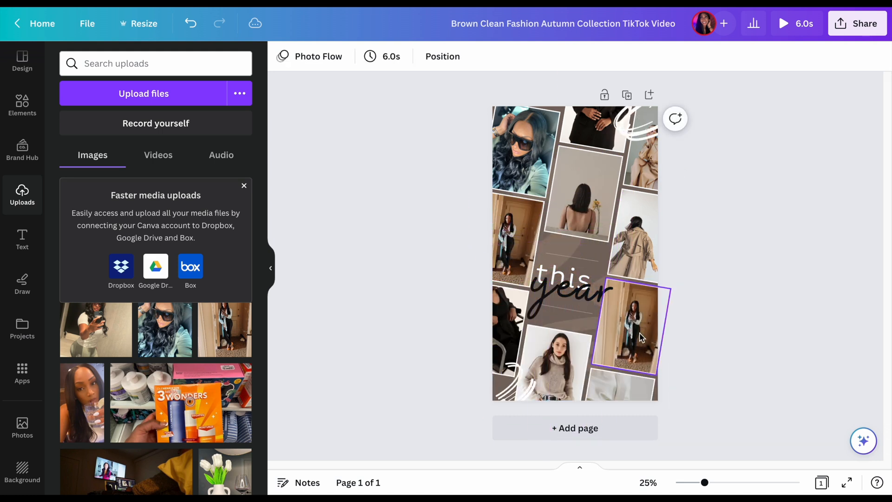
Fill the middle-right frame with the uploaded drink selfie and the upper center frame with the straw-hat mirror selfie
left_click(93, 392)
left_click_drag(597, 232, 647, 241)
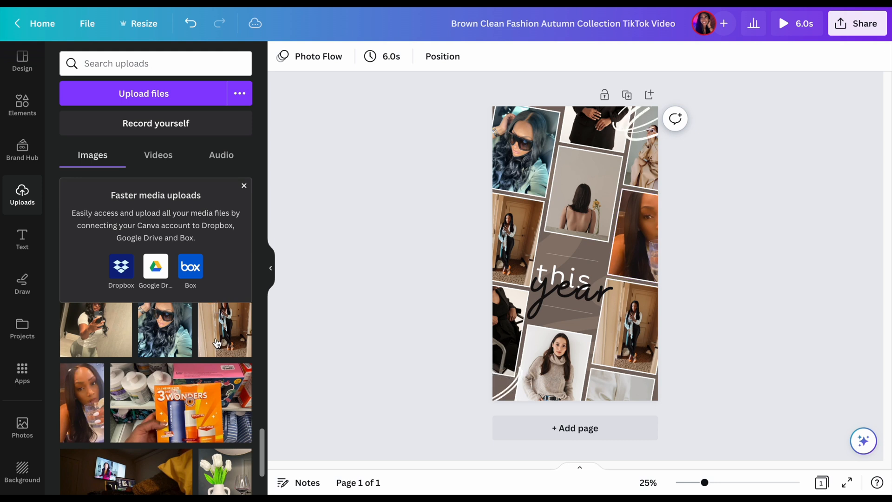
left_click(118, 347)
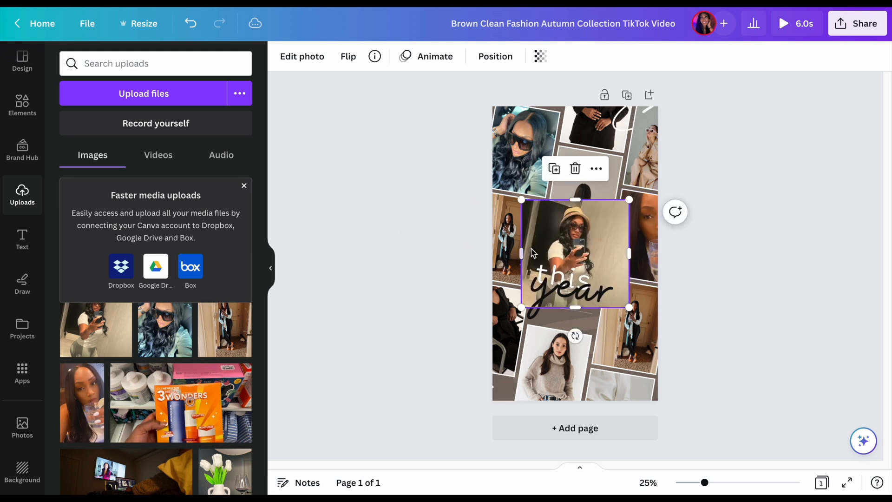
left_click(576, 256)
left_click_drag(597, 235, 597, 173)
Place the uploaded photo of the woman in light blue standing at a counter in the collage's lower-left frame
scroll(120, 393, "down", 2)
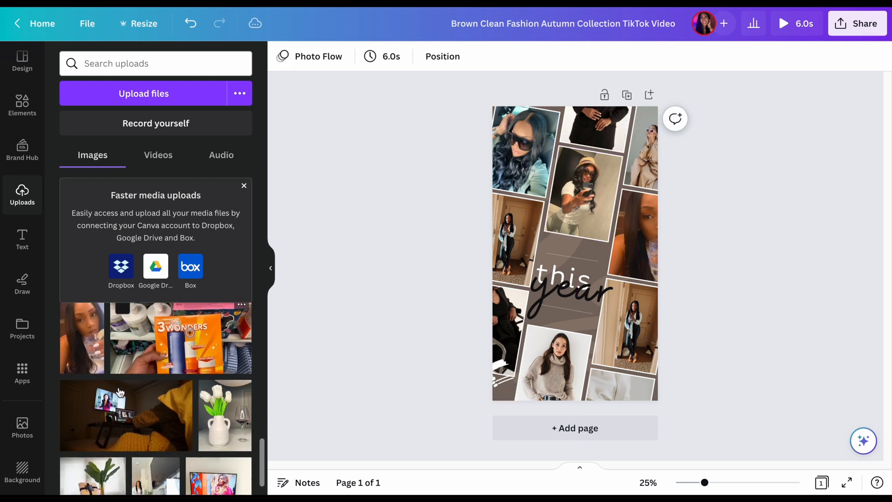
scroll(120, 392, "down", 3)
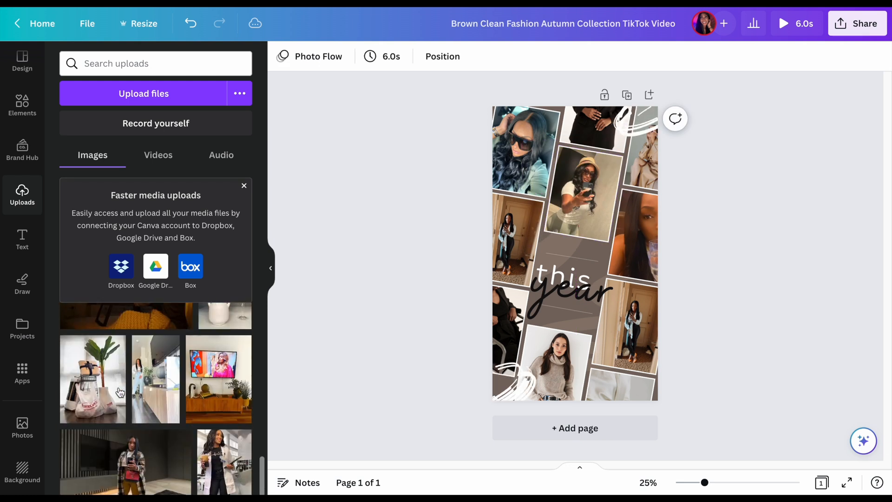
left_click(162, 390)
left_click_drag(589, 232, 497, 342)
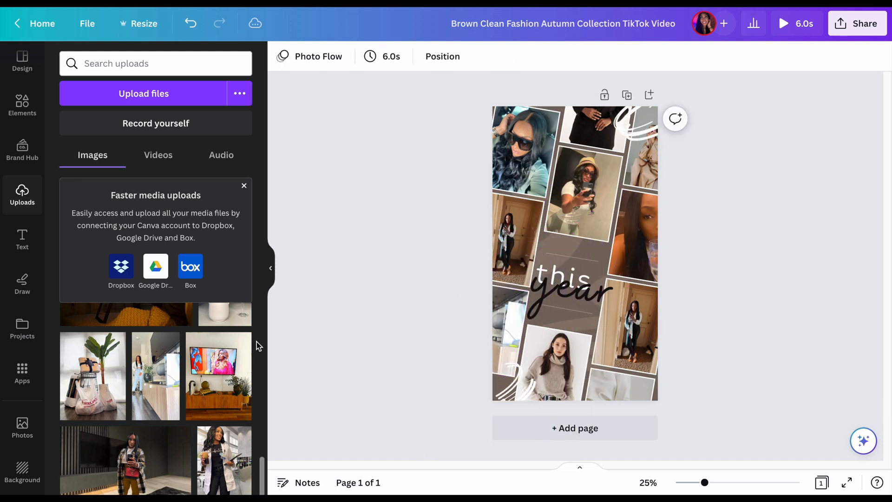
Place the uploaded plaid jacket photo in the top center frame of the collage
scroll(203, 397, "down", 3)
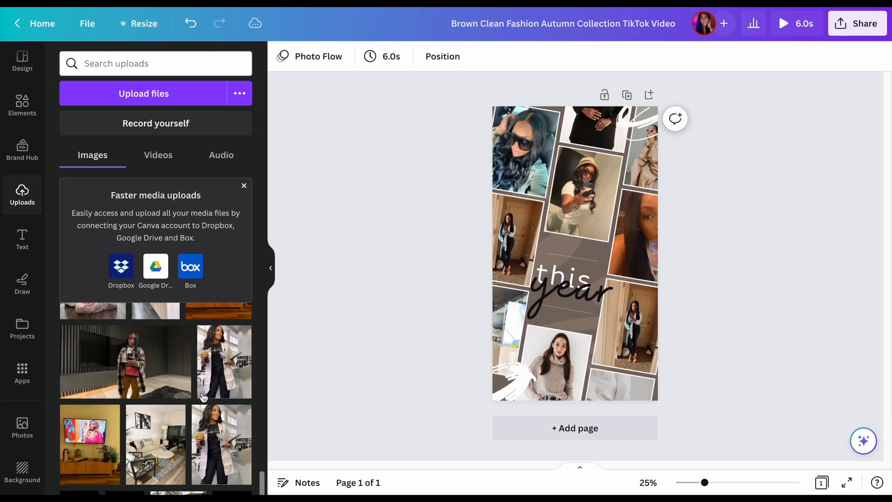
left_click(135, 363)
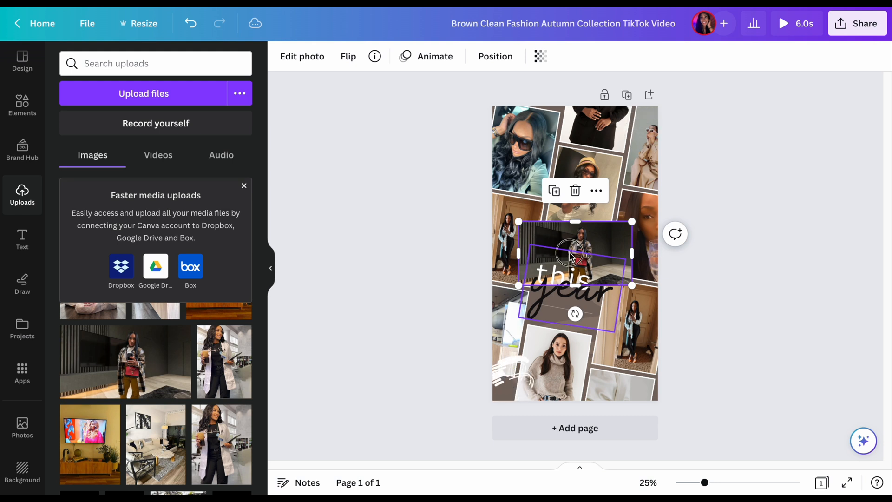
left_click_drag(571, 255, 597, 123)
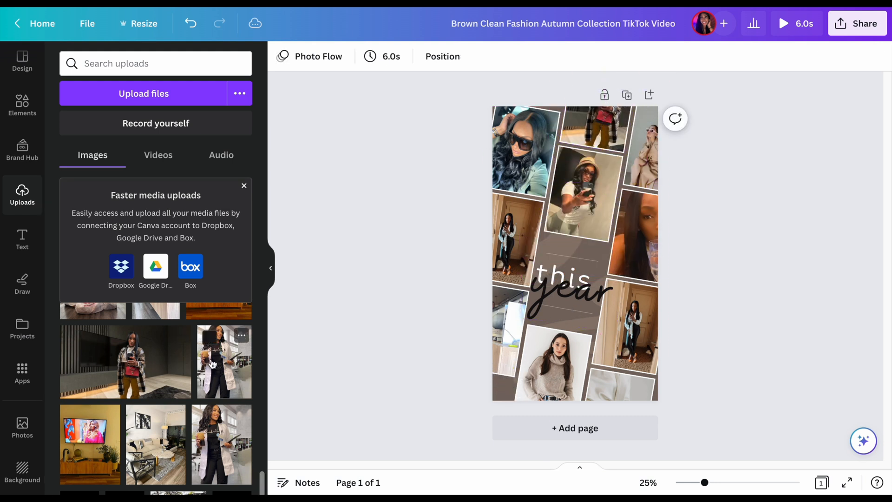
Reuse the sunglasses selfie in the collage's top-right frame and the straw-hat mirror selfie in its bottom center frame
scroll(144, 385, "down", 5)
scroll(143, 385, "up", 3)
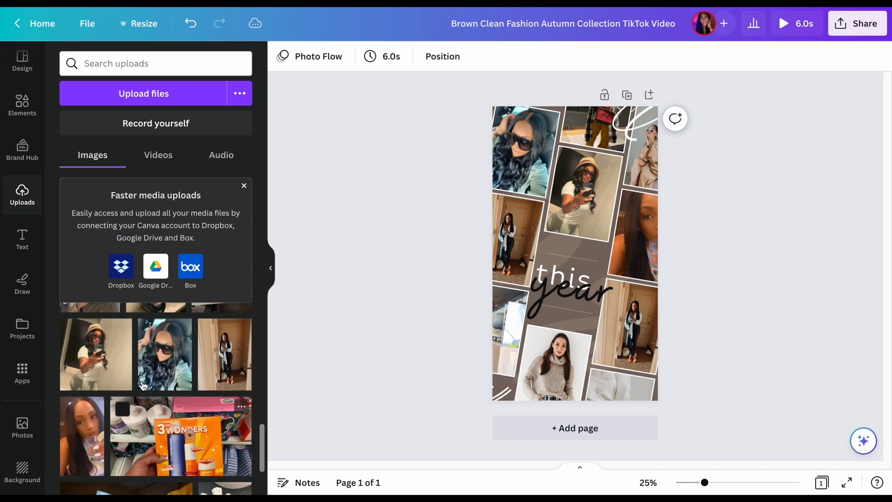
left_click(165, 354)
left_click_drag(575, 228, 642, 149)
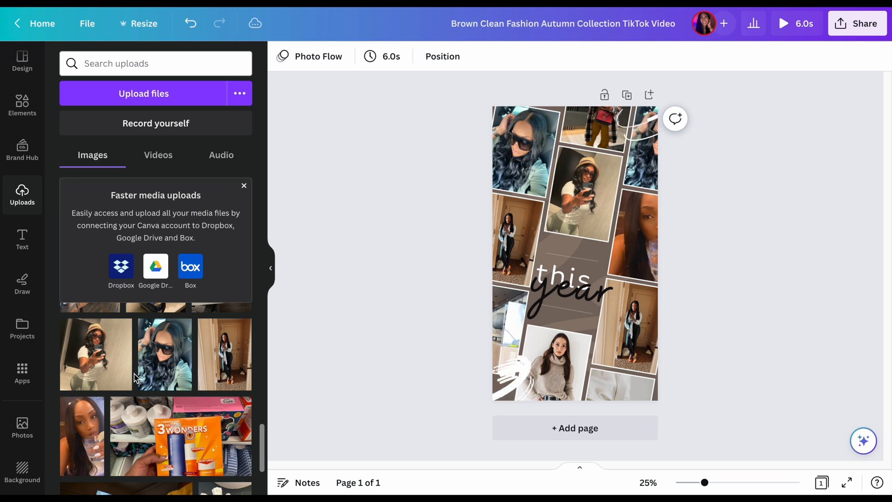
left_click(96, 354)
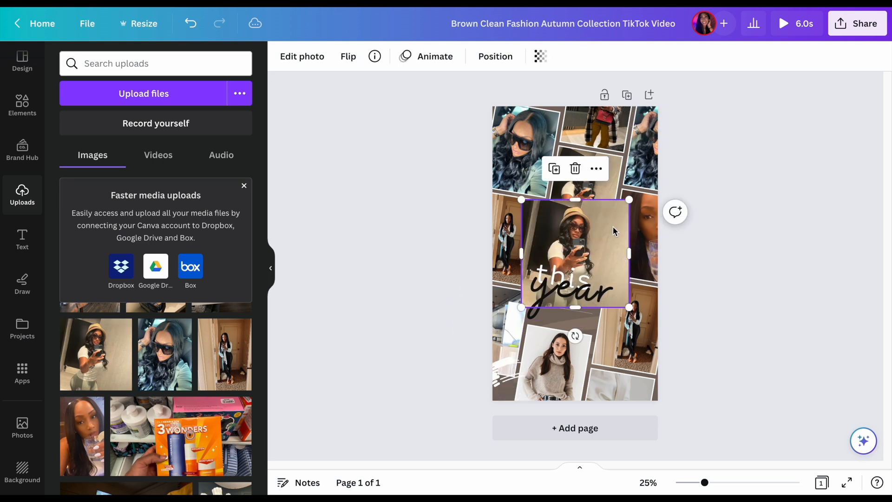
left_click_drag(589, 262, 577, 356)
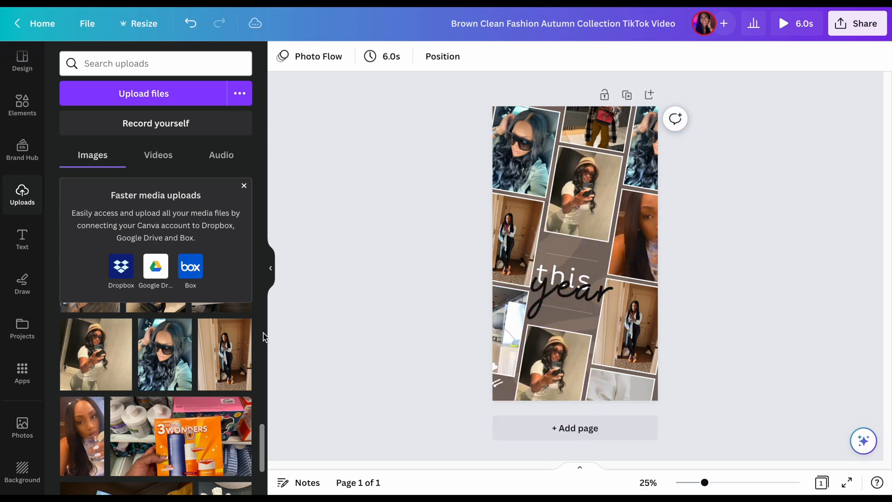
Replace the doorway photo in the collage's lower-right frame with the uploaded drink selfie
left_click(74, 412)
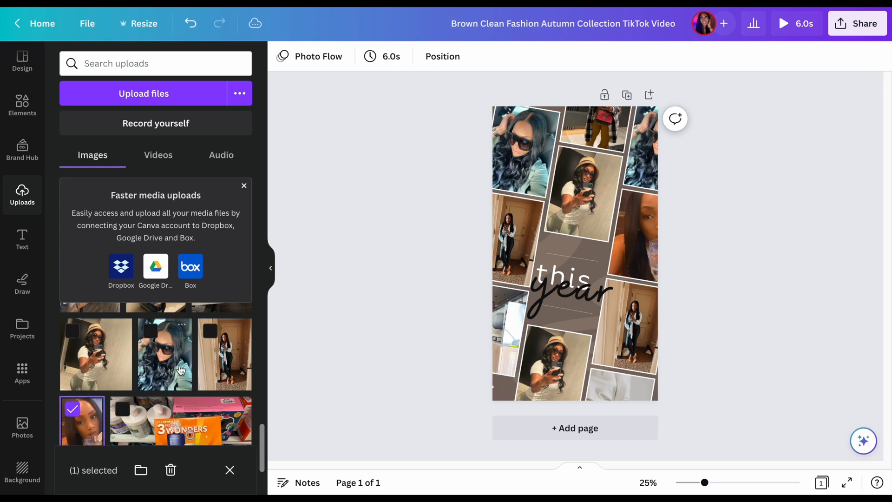
left_click(87, 419)
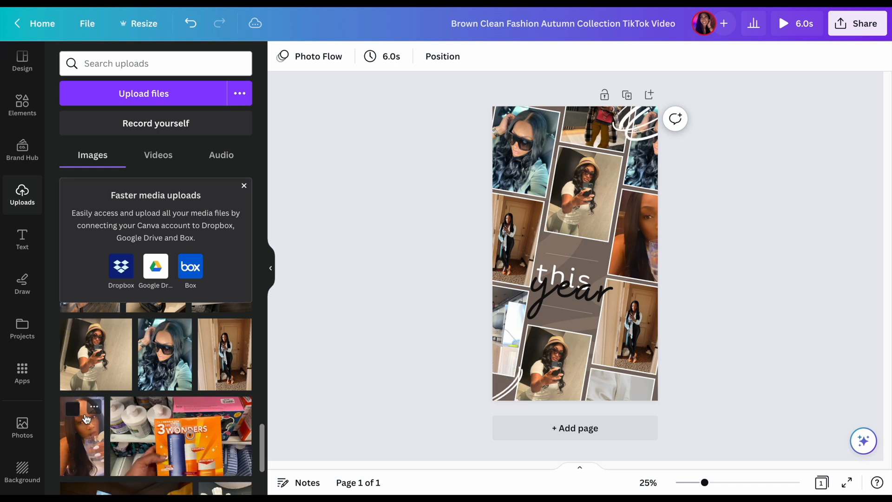
left_click_drag(90, 437, 616, 352)
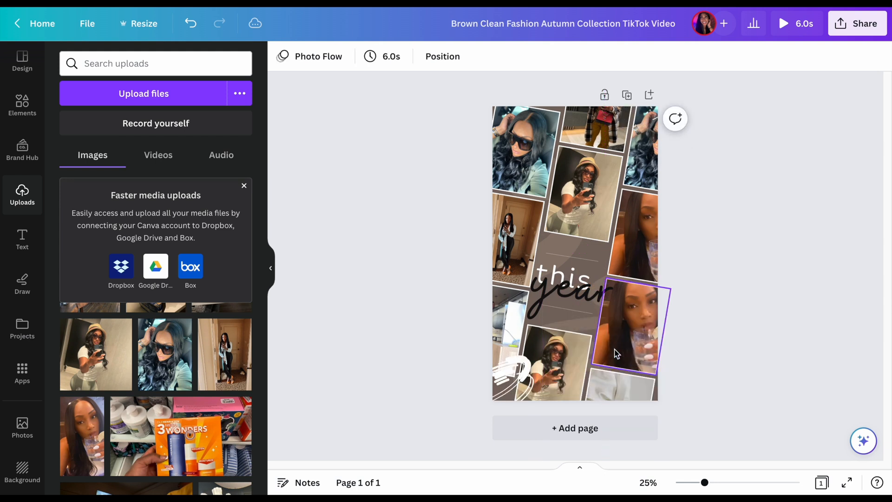
Flip the photo in the collage's lower-left frame horizontally
left_click(509, 321)
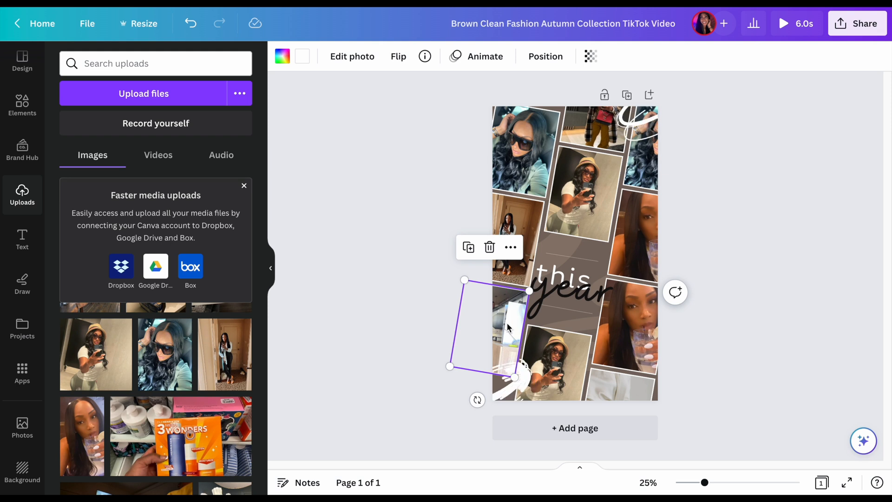
left_click(513, 248)
mouse_move(516, 251)
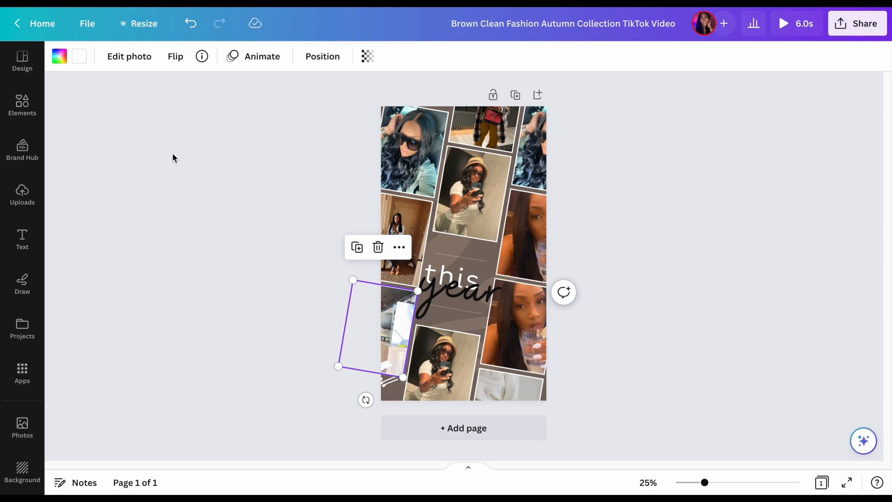
left_click(177, 63)
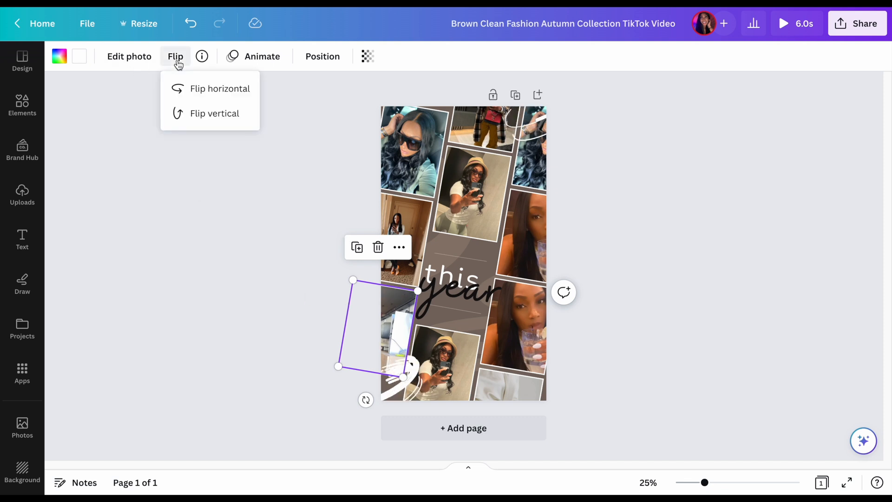
left_click(191, 88)
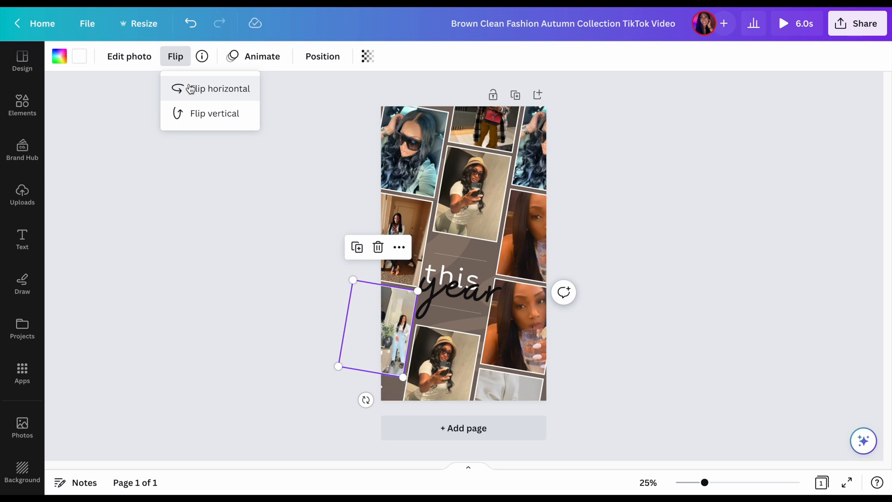
Try a vertical flip on the lower-left photo and turn it upright again
left_click(196, 110)
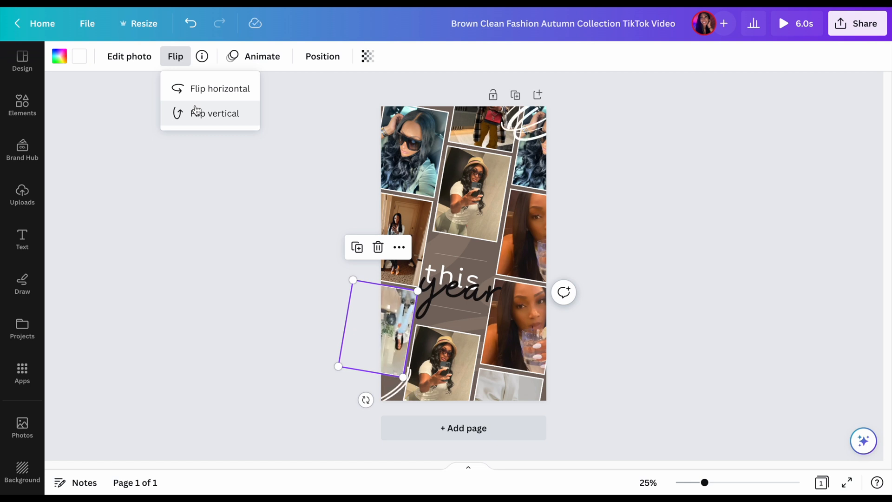
left_click(196, 111)
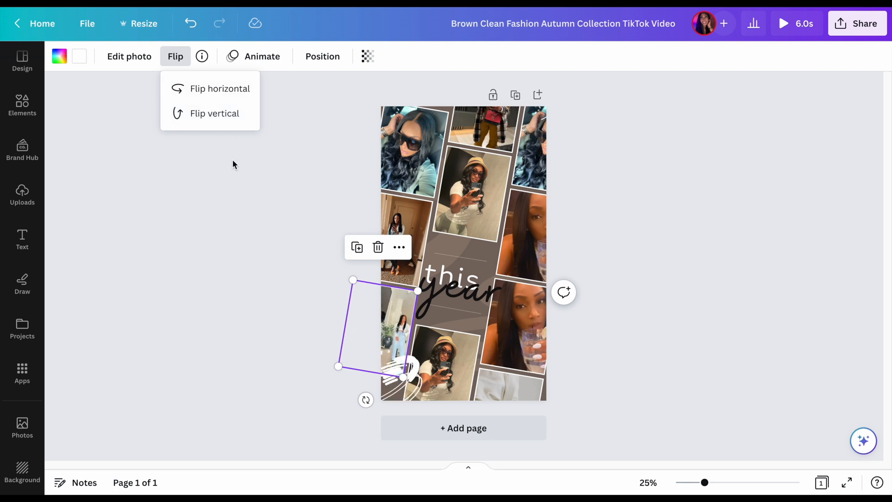
key("Escape")
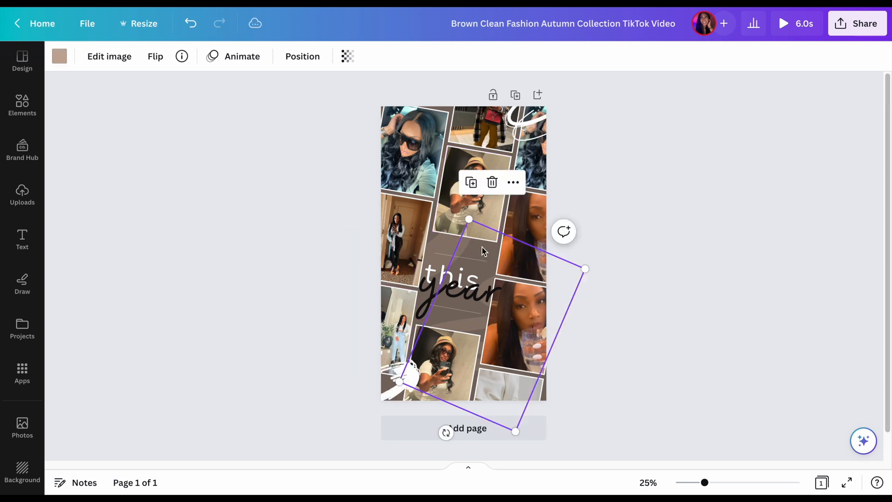
Try white #ffffff as the page background color and change the background to the light tan document color
left_click(588, 186)
left_click(448, 114)
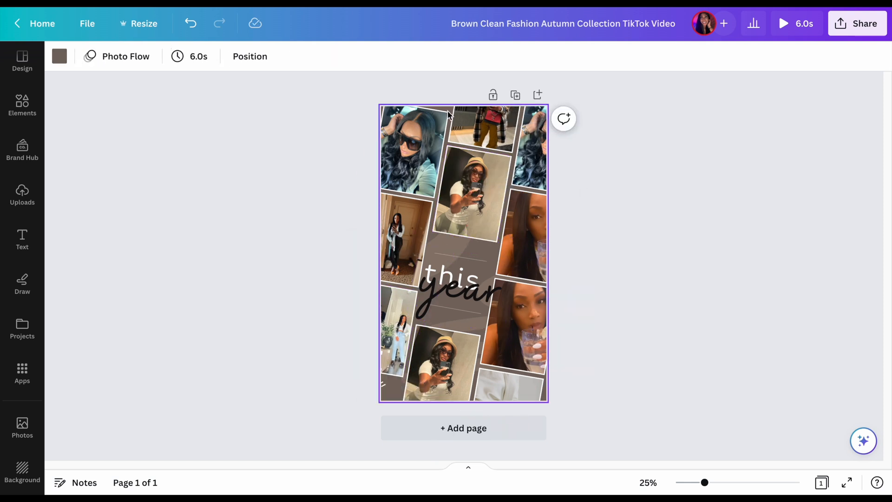
left_click(59, 56)
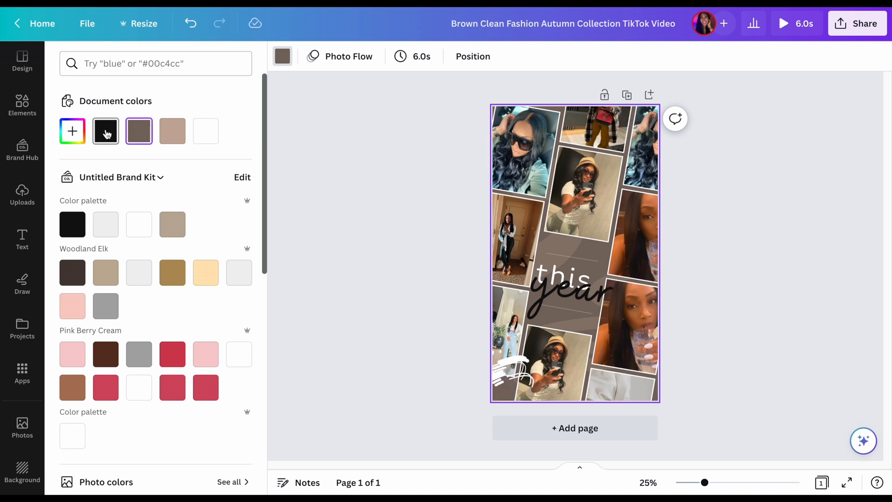
left_click(205, 140)
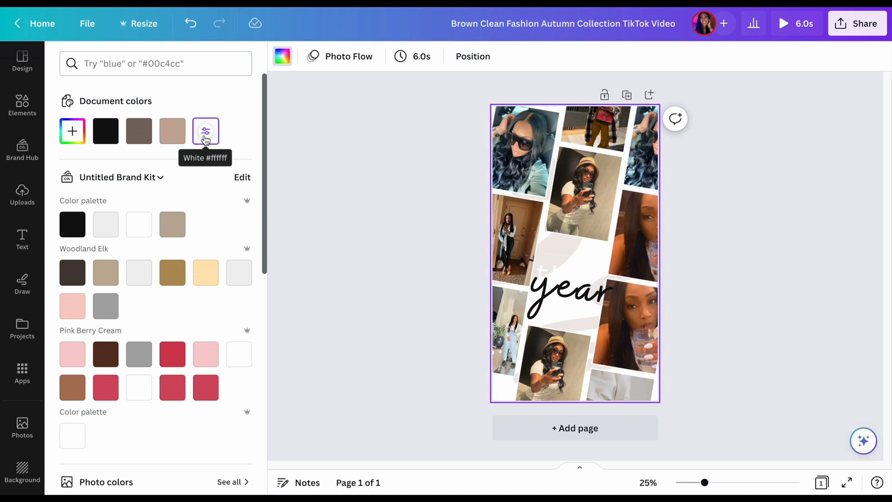
left_click(172, 136)
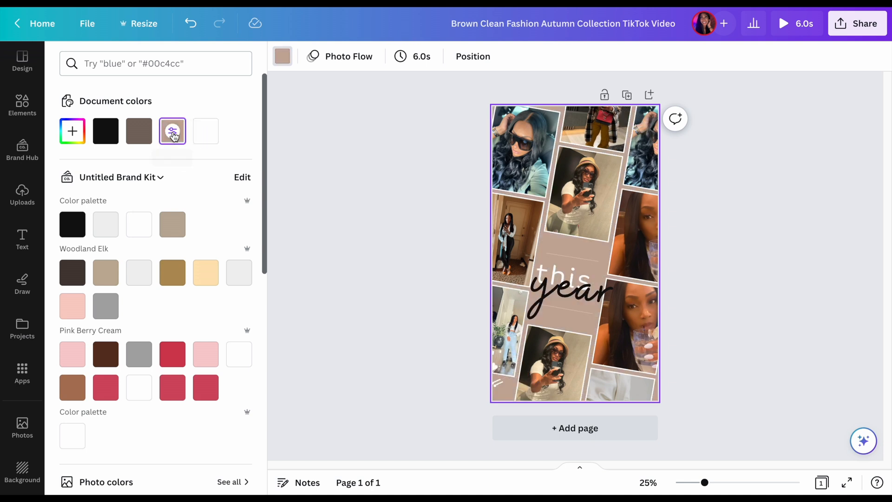
Try the dark taupe and black document colors and the dark brown, tan and gold Woodland Elk colors as the page background
left_click(139, 135)
left_click(101, 137)
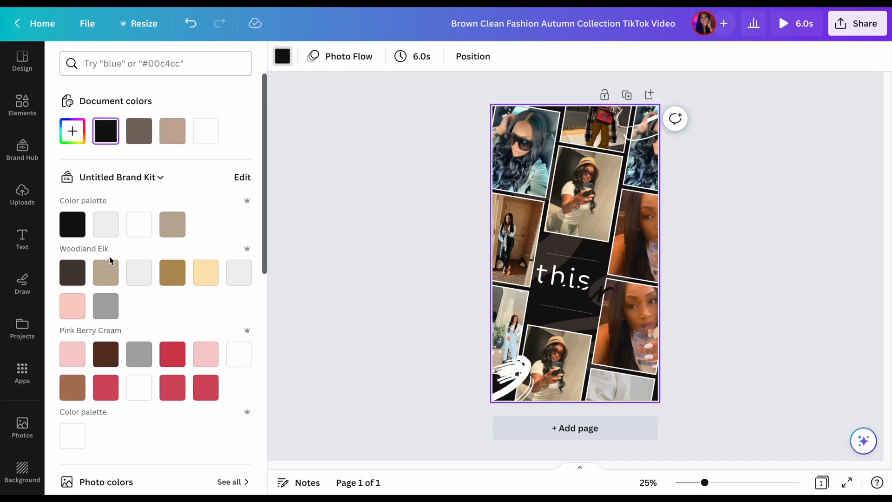
left_click(71, 279)
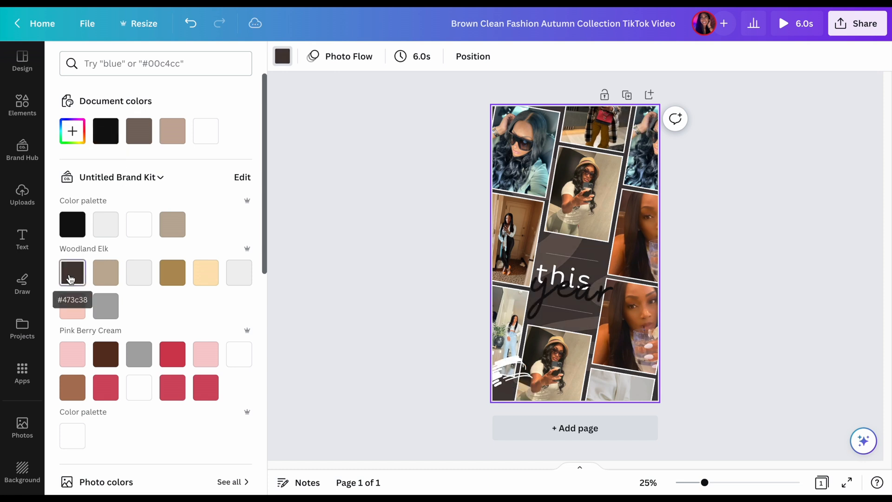
left_click(117, 267)
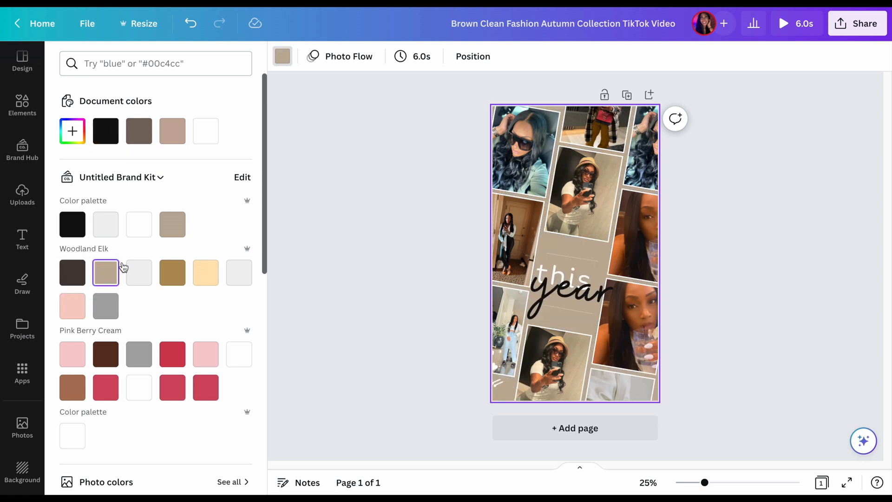
left_click(172, 275)
Try the Pink Berry Cream dark brown and the light teal photo color, and set the page background to the dark slate photo color
scroll(172, 275, "down", 2)
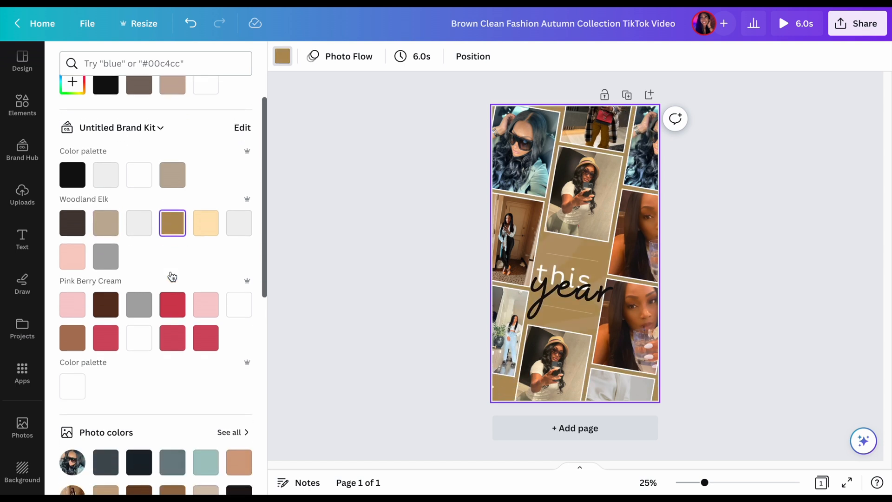
left_click(103, 302)
scroll(102, 302, "down", 2)
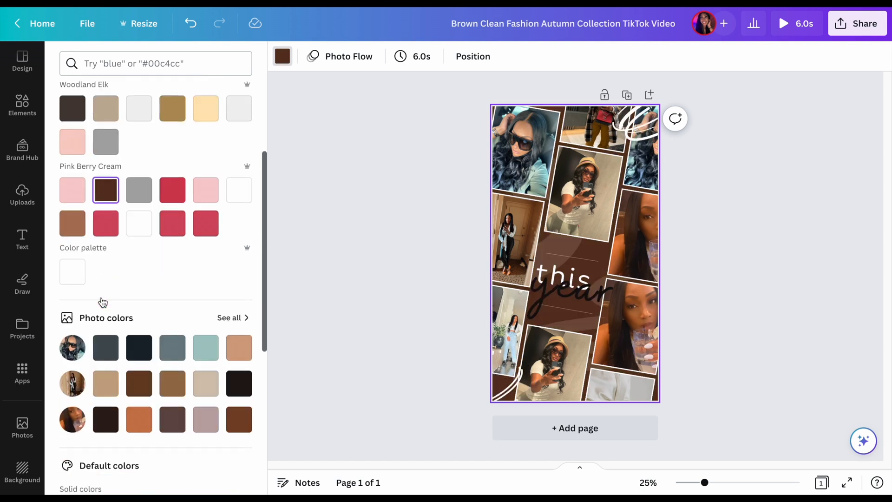
scroll(144, 382, "down", 2)
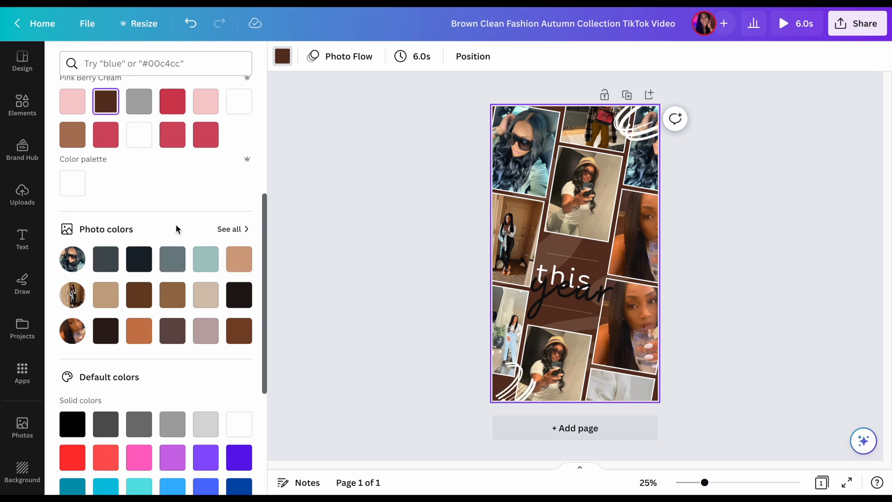
left_click(206, 259)
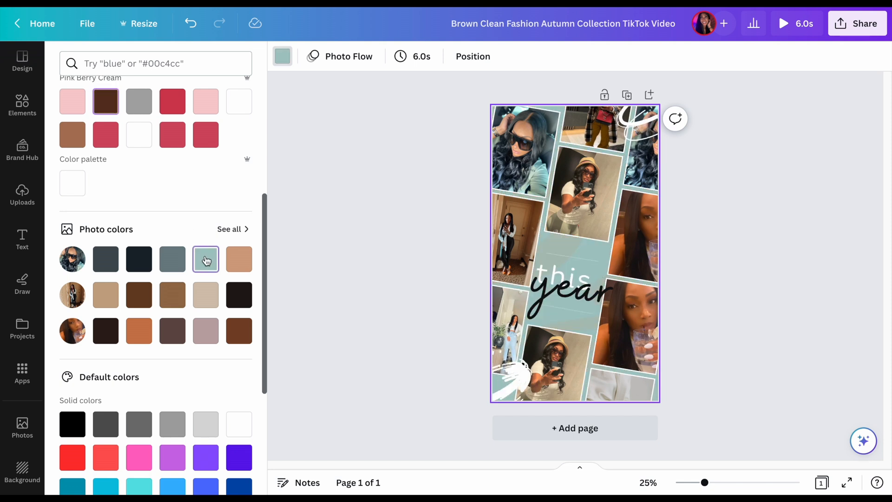
left_click(107, 265)
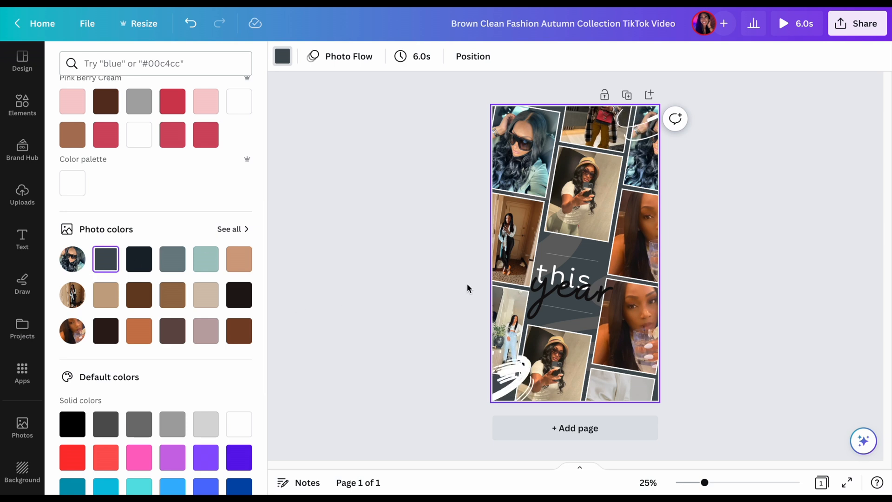
Recolor the translucent shape behind the center text, trying white and black and settling on white
left_click(576, 247)
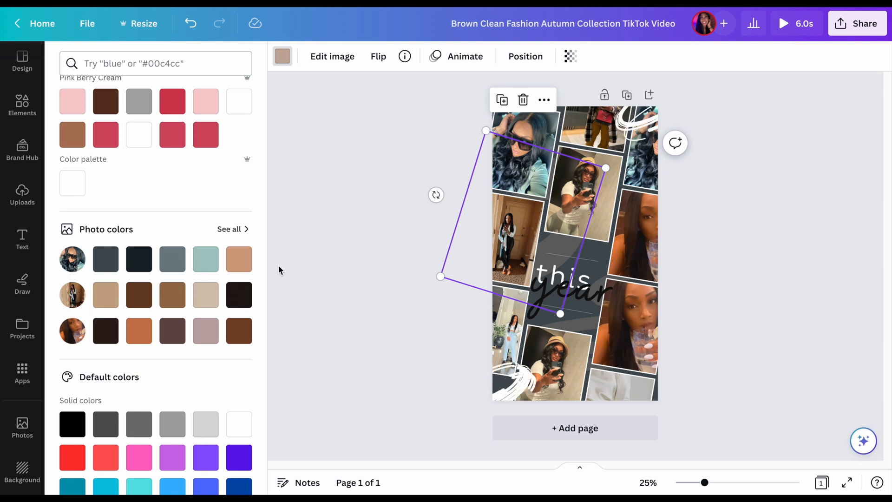
left_click(278, 61)
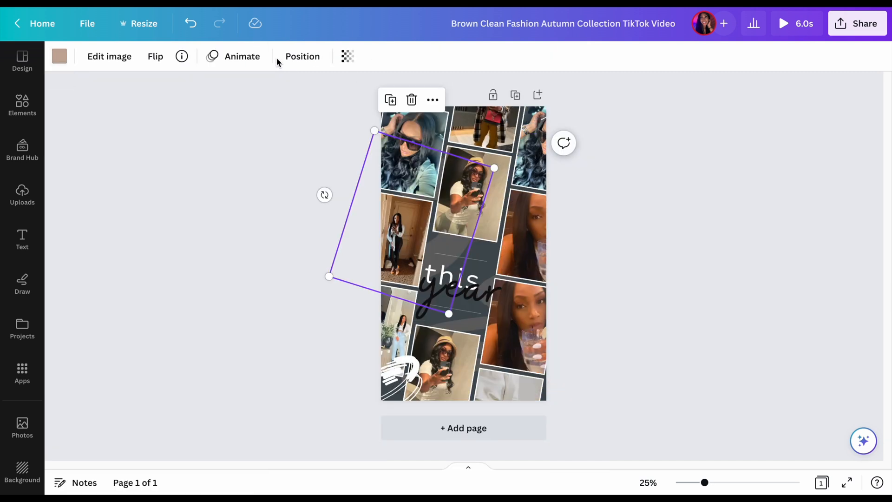
left_click(279, 58)
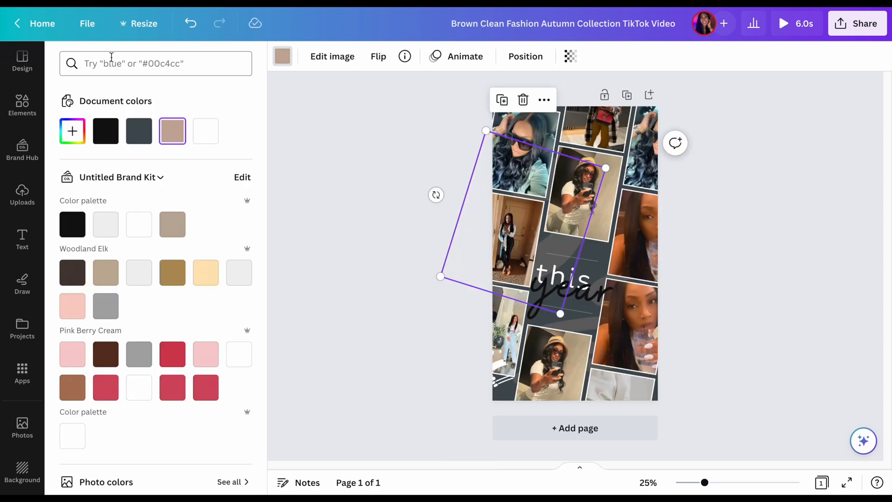
left_click(206, 133)
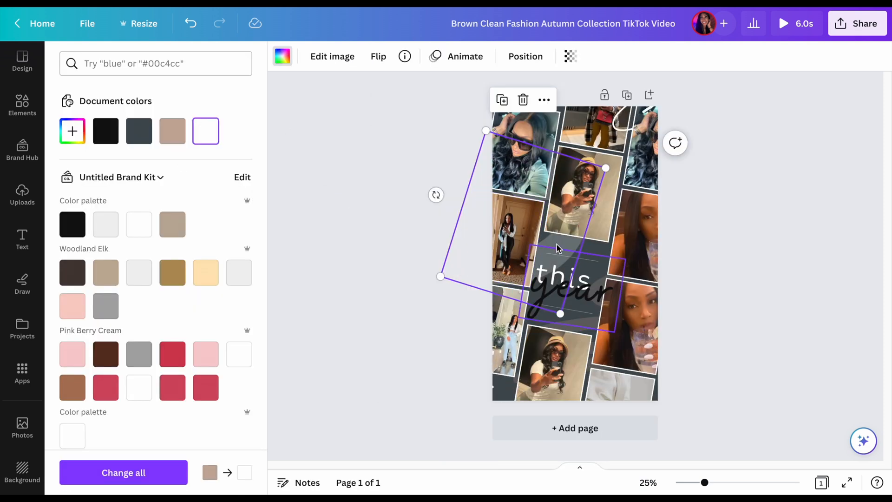
left_click(79, 226)
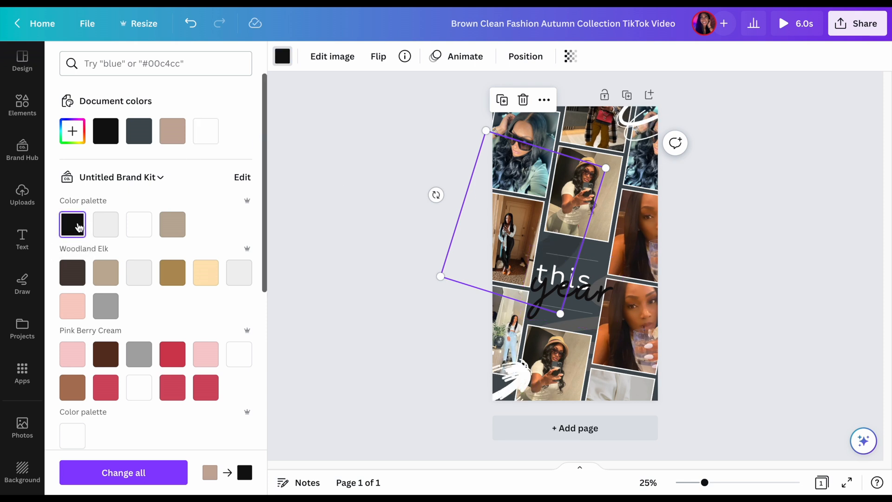
left_click(211, 131)
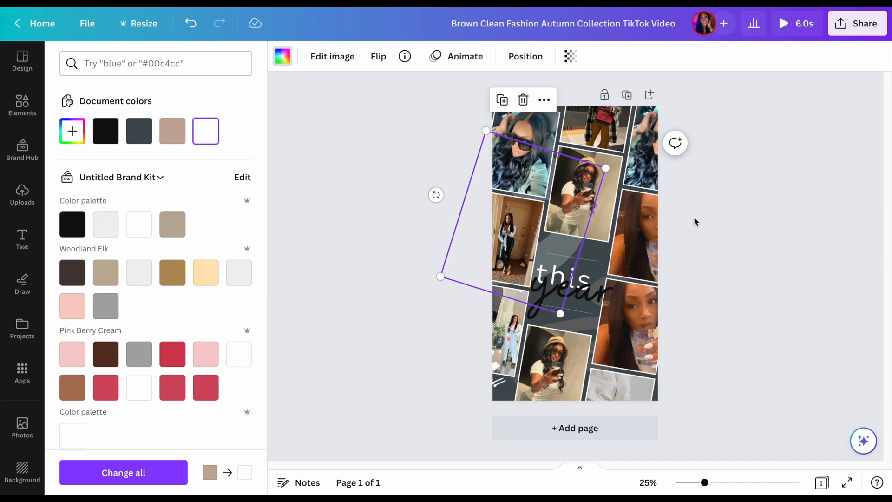
left_click(705, 232)
left_click(172, 356)
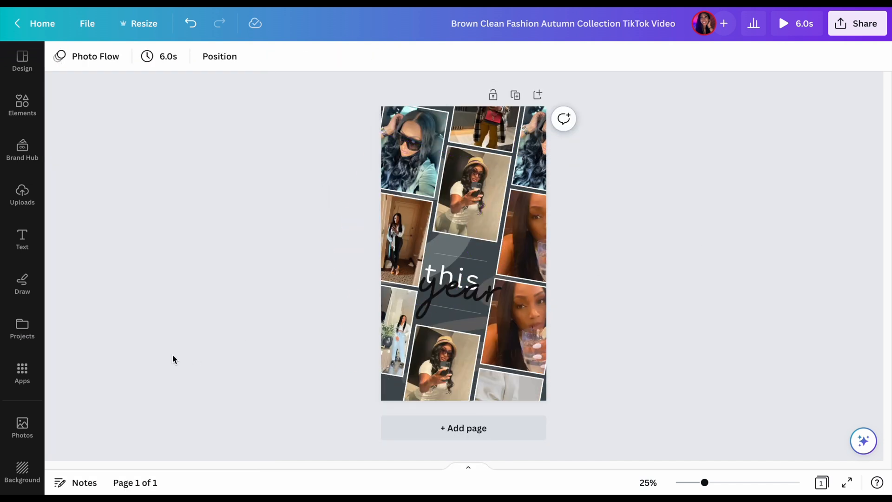
Enlarge the "year" text to font size 403 and shift it slightly down and left over the collage's center
left_click(493, 257)
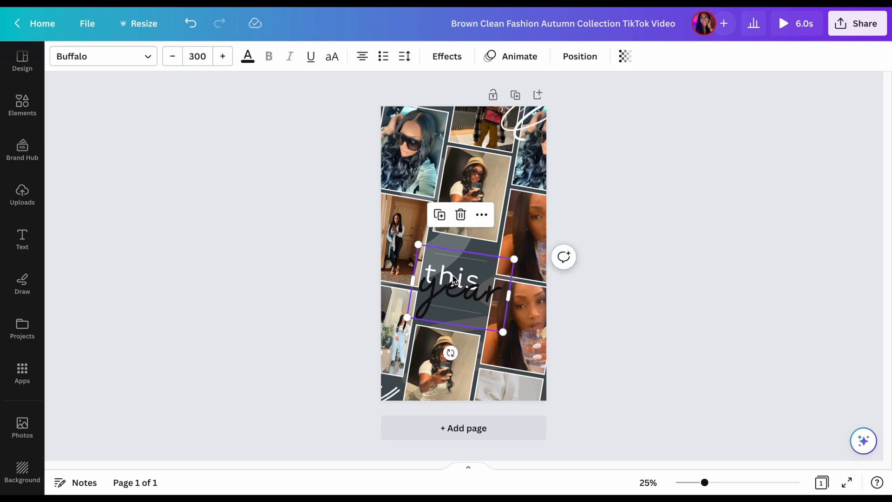
left_click_drag(514, 257, 548, 232)
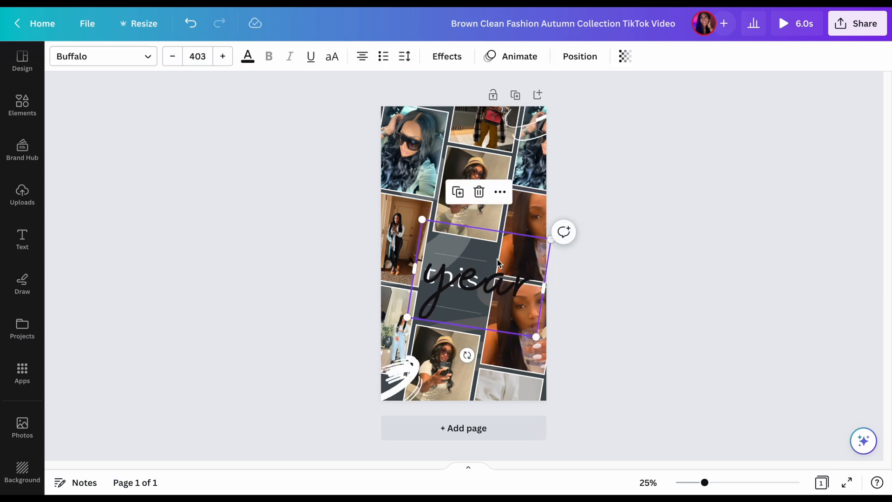
left_click_drag(470, 308, 456, 319)
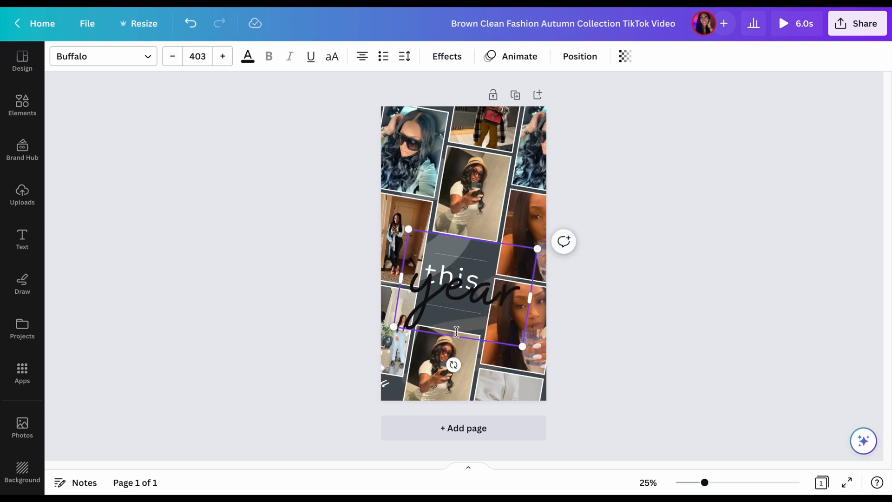
Separate the two words by moving "this" up over the hat selfie and repositioning "year" in the center gap
left_click(473, 205)
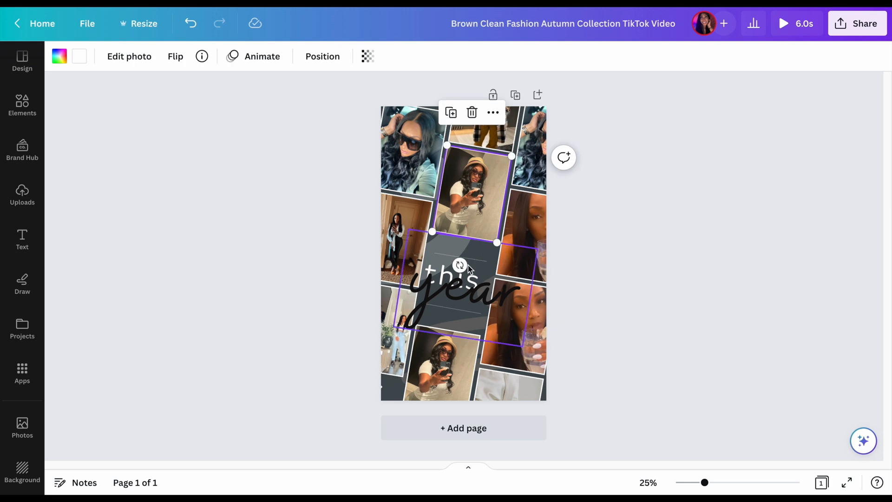
left_click(463, 294)
left_click_drag(463, 294, 458, 342)
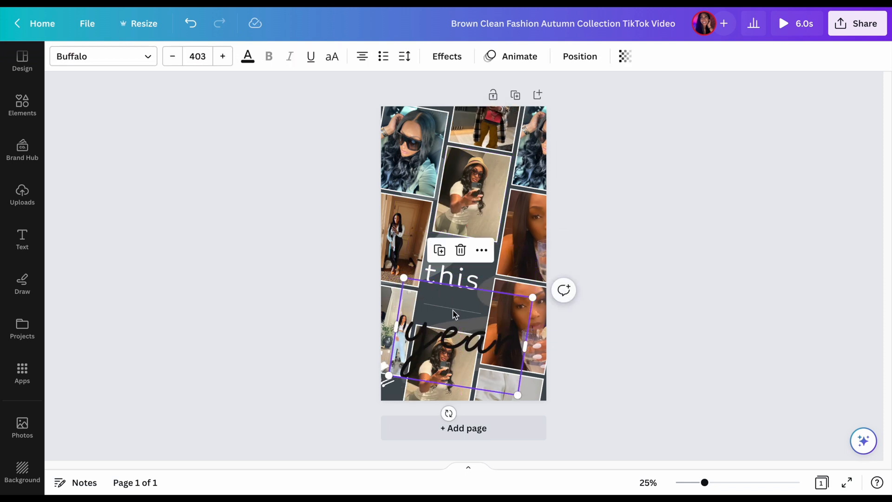
left_click(445, 273)
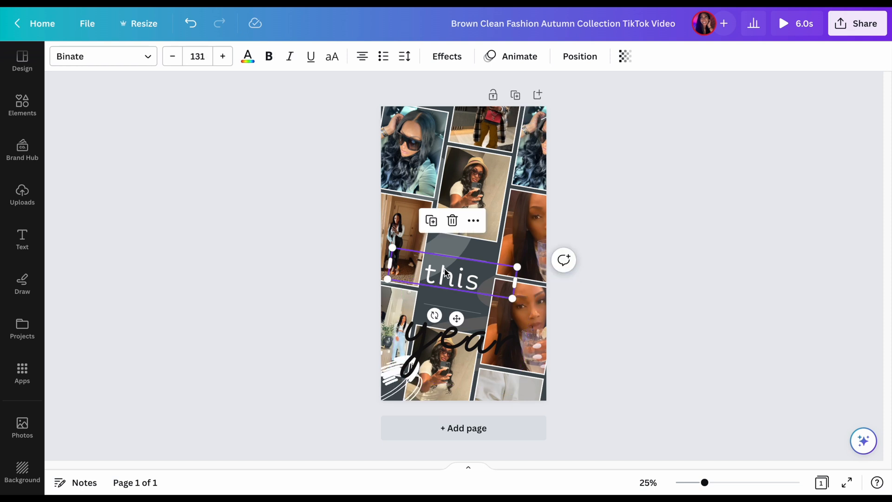
left_click_drag(445, 272, 458, 225)
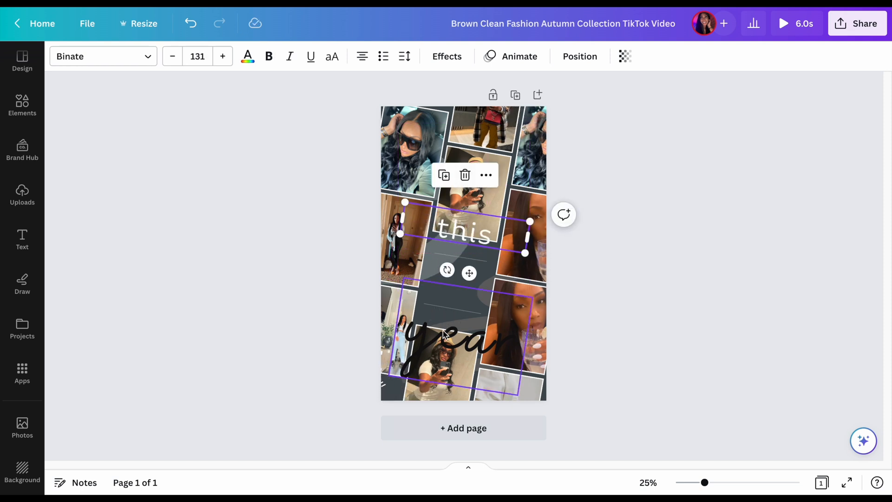
left_click_drag(446, 335, 441, 284)
Enlarge the "this" text to font size 192 and move it down so it overlaps the top of "year"
left_click(462, 227)
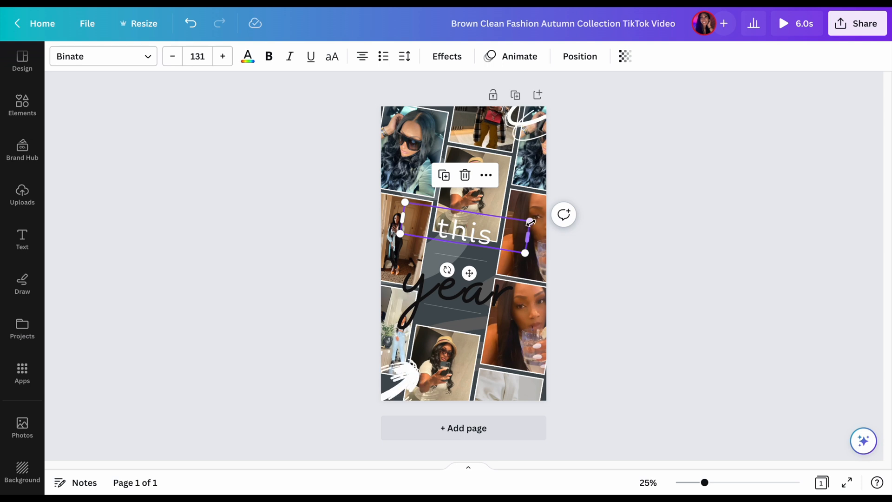
left_click_drag(530, 222, 589, 194)
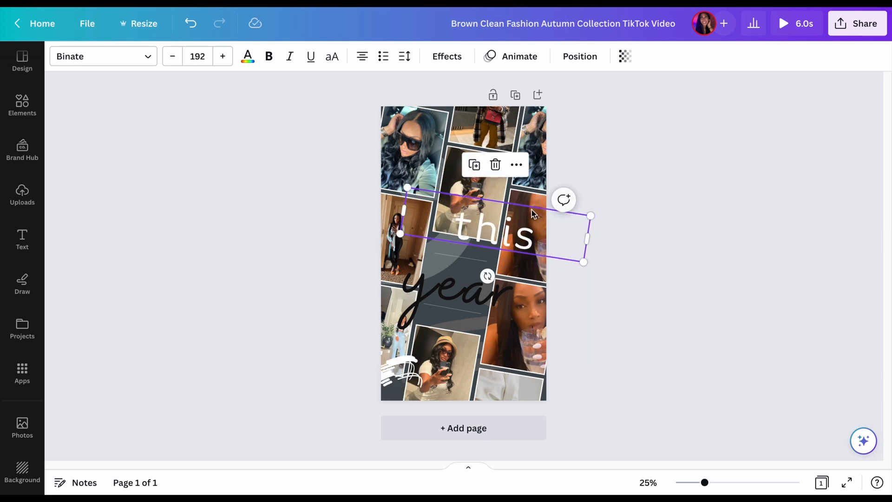
left_click_drag(513, 215, 478, 262)
left_click(630, 243)
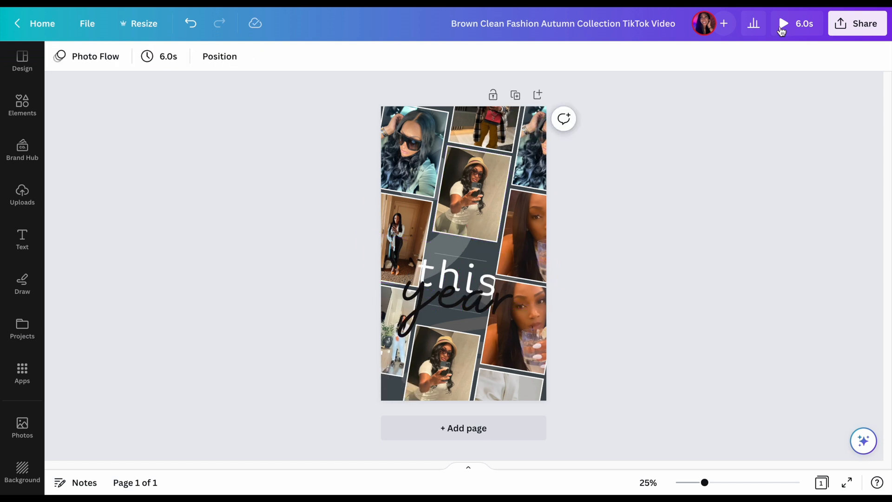
Preview the 6.0-second video and return to the editor
left_click(796, 25)
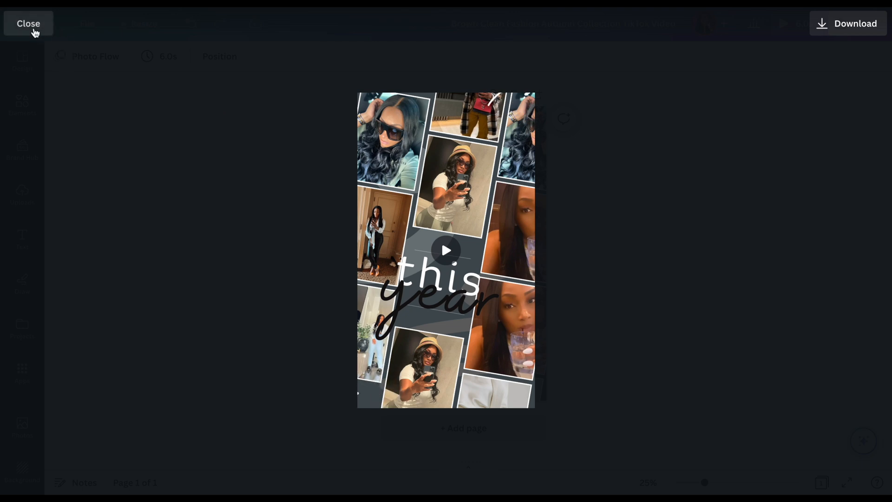
left_click(33, 29)
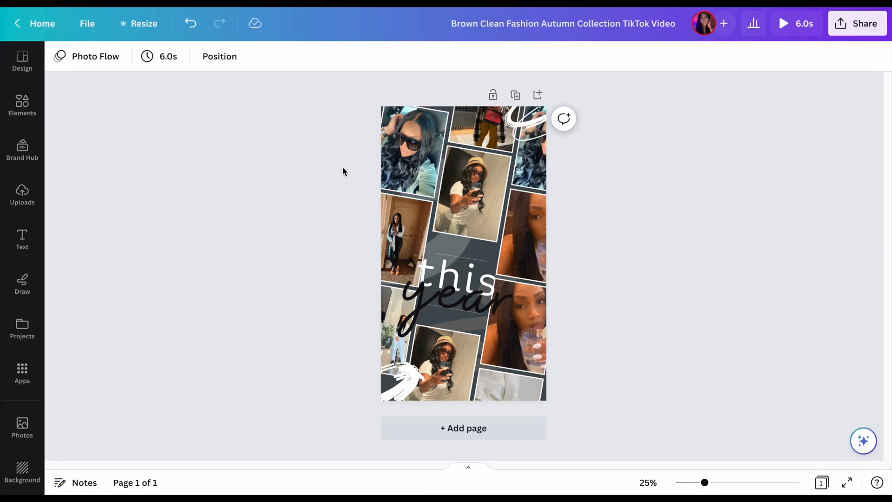
Select all the photos, text and graphics on the page and group them
left_click_drag(324, 102, 627, 408)
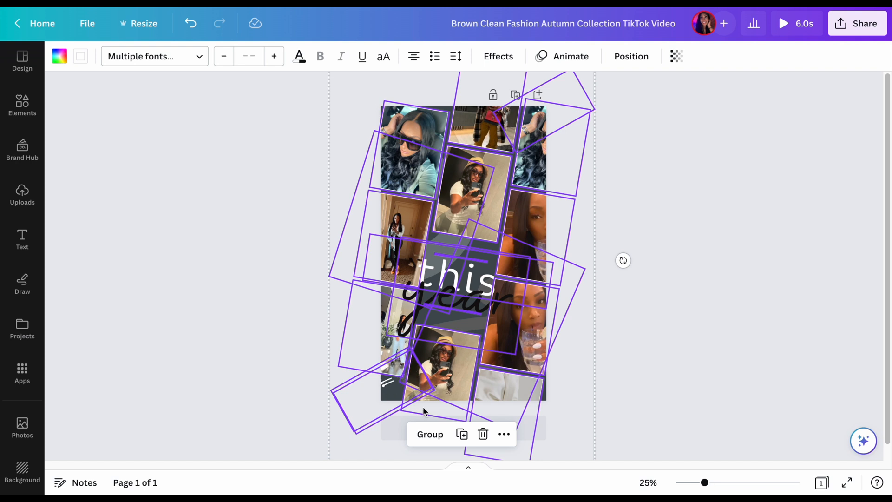
left_click(431, 435)
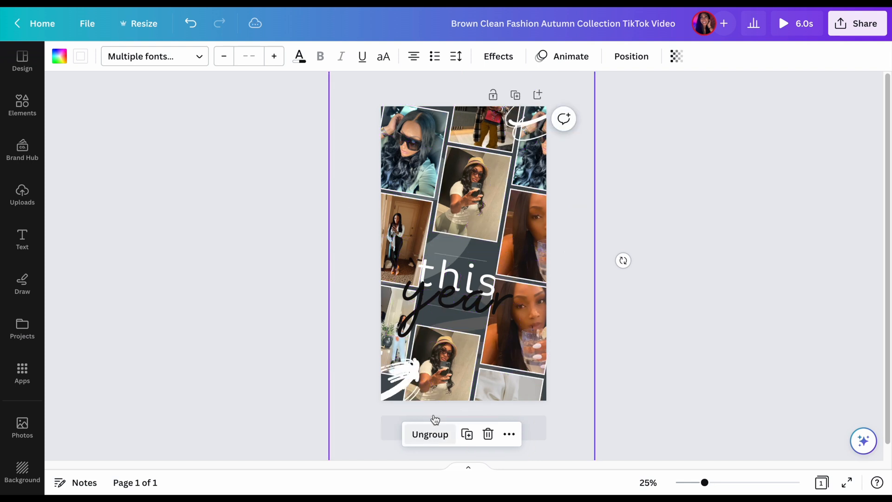
left_click(670, 174)
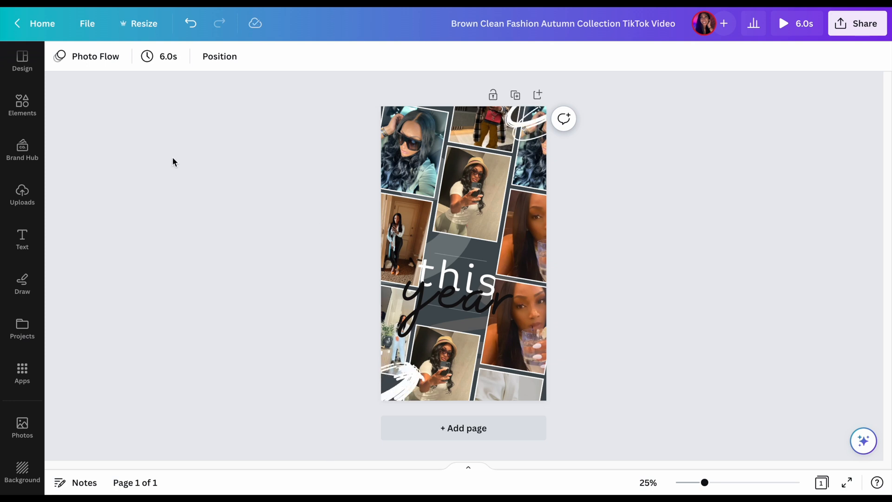
Try the Photo Rise and Photo Zoom page animations on the collage page
left_click(106, 65)
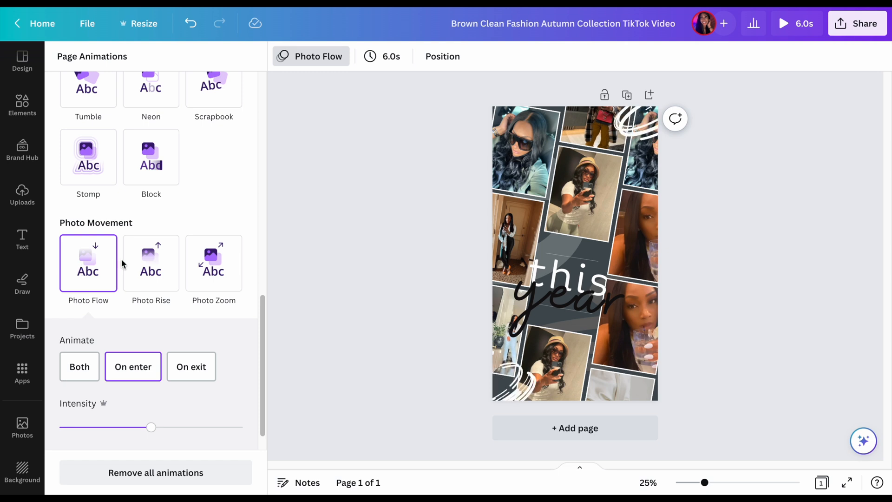
left_click(149, 265)
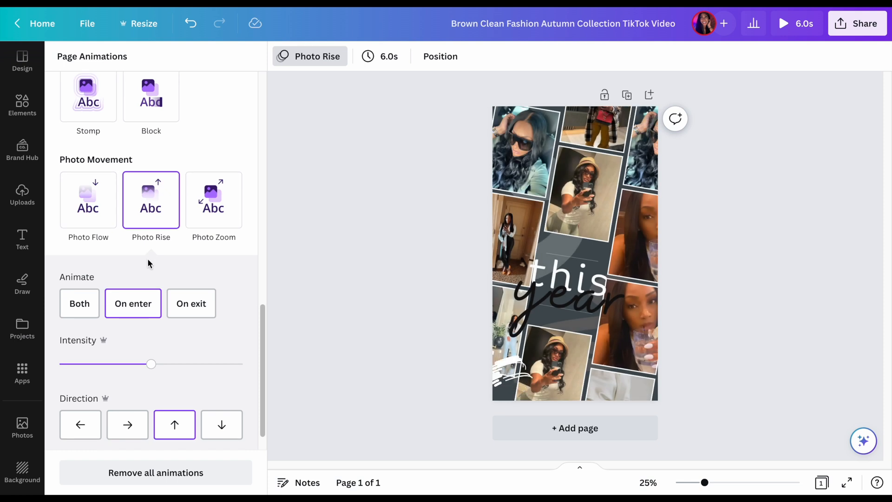
left_click(211, 220)
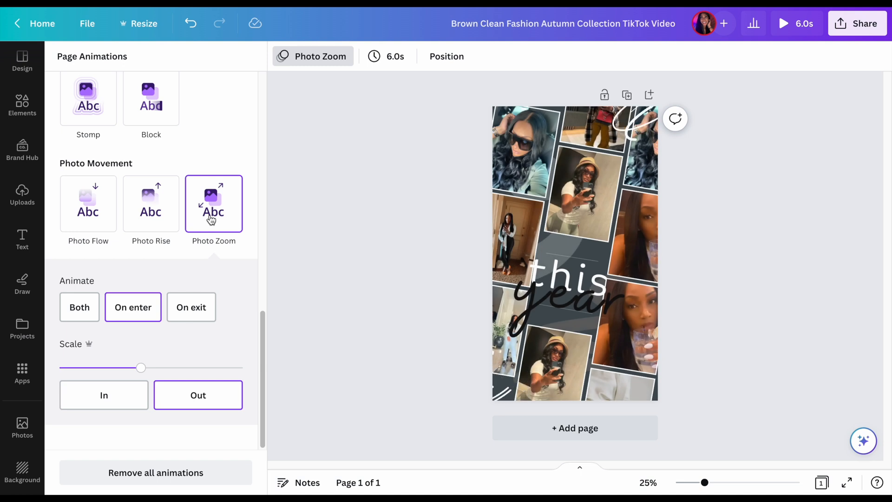
Look through the available page animations, from Photo Movement up to Combinations and back
scroll(223, 149, "up", 2)
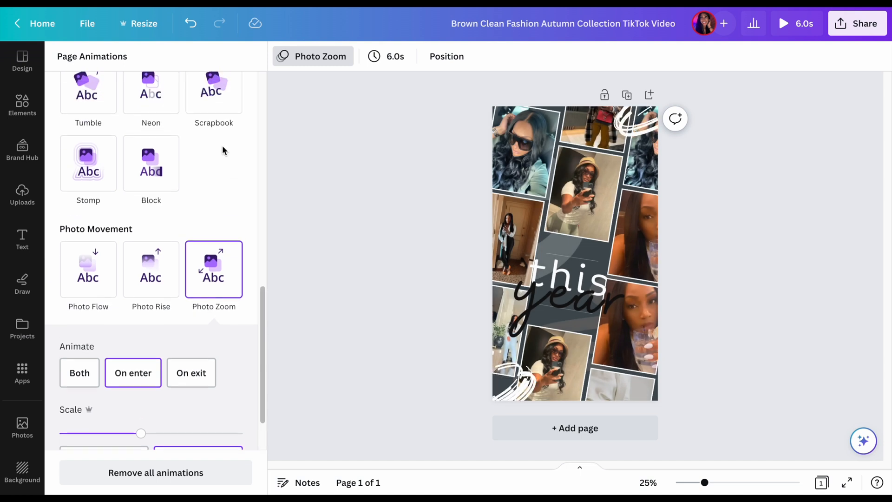
scroll(223, 148, "up", 2)
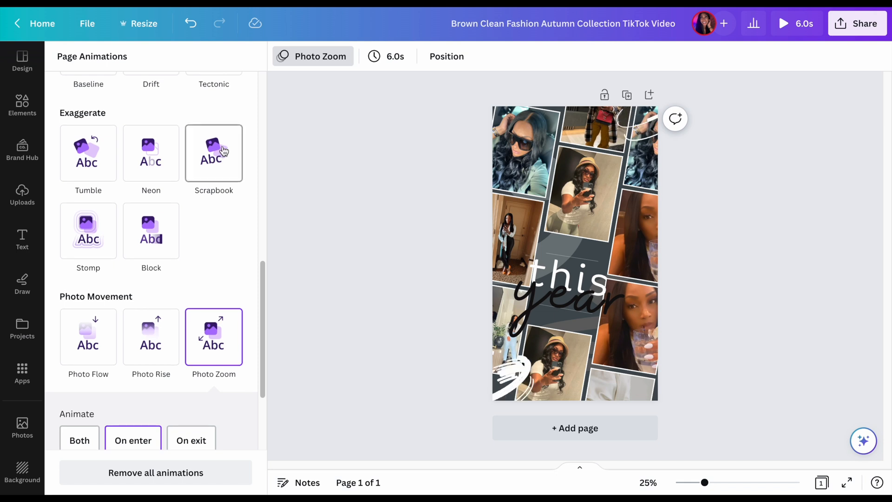
scroll(222, 147, "up", 2)
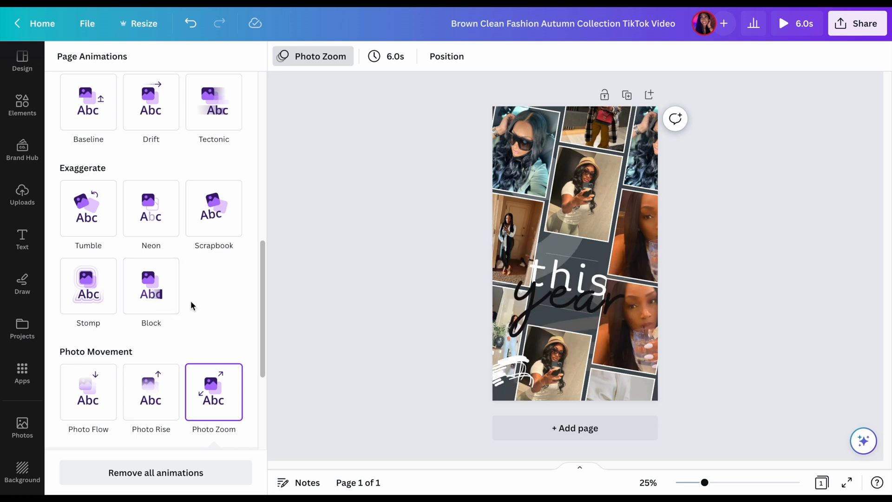
scroll(191, 306, "up", 4)
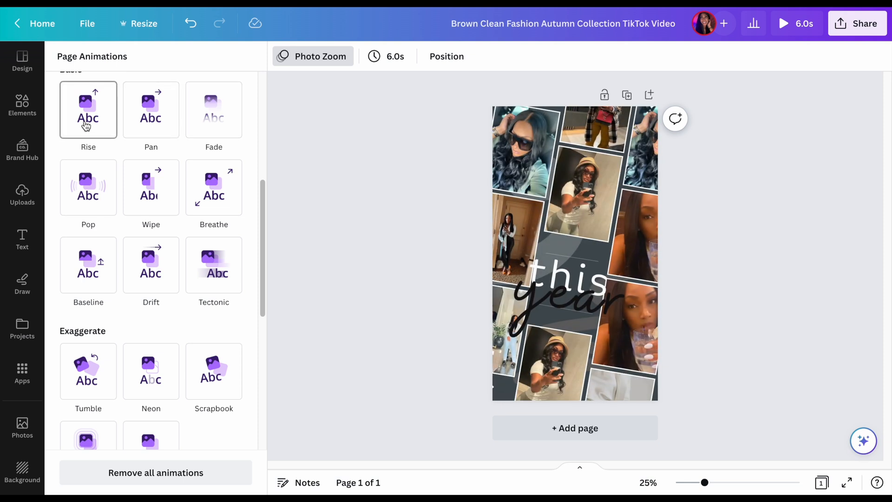
scroll(85, 125, "up", 3)
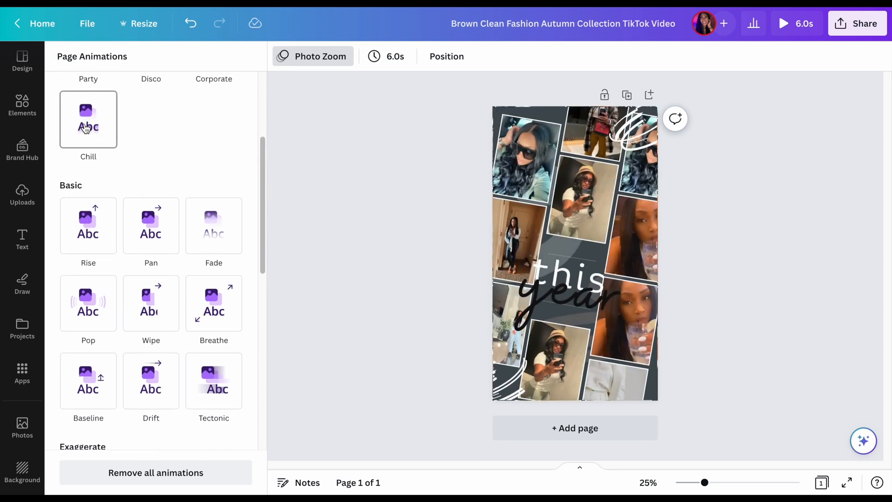
scroll(85, 128, "up", 3)
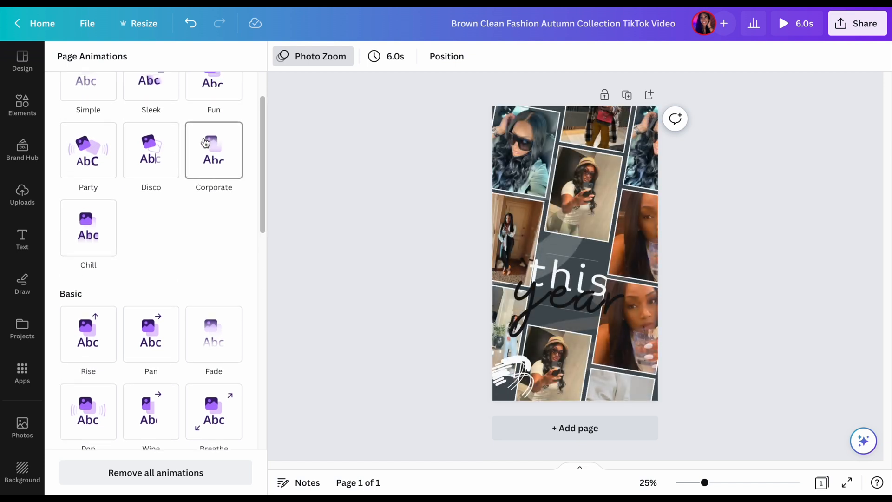
scroll(206, 143, "up", 2)
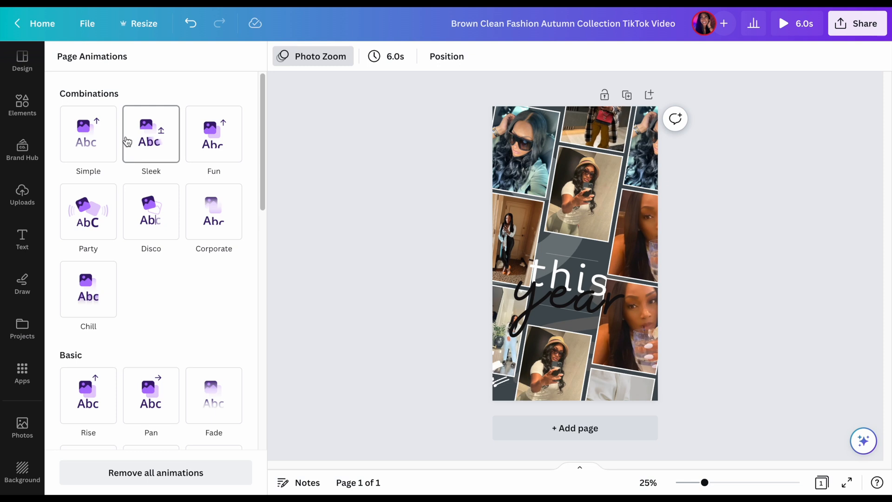
scroll(138, 265, "down", 3)
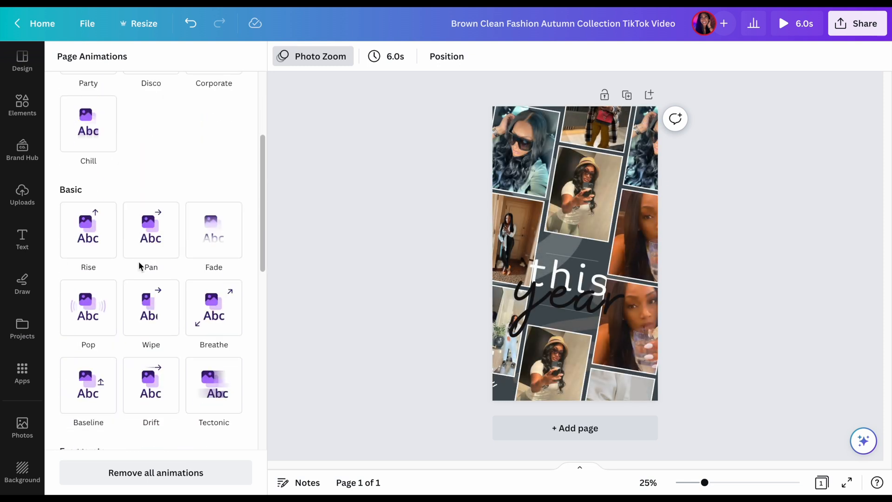
scroll(139, 263, "down", 9)
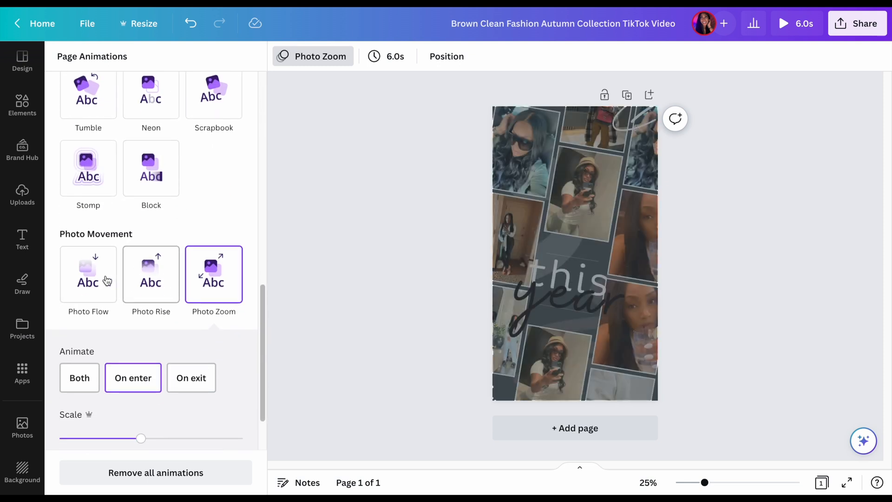
scroll(106, 280, "down", 2)
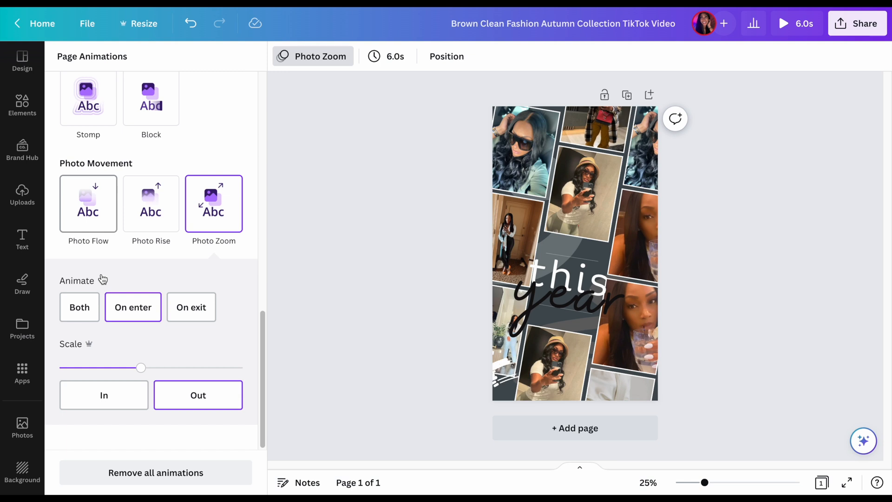
Ungroup the photos, text and graphics on the page and deselect them
right_click(628, 174)
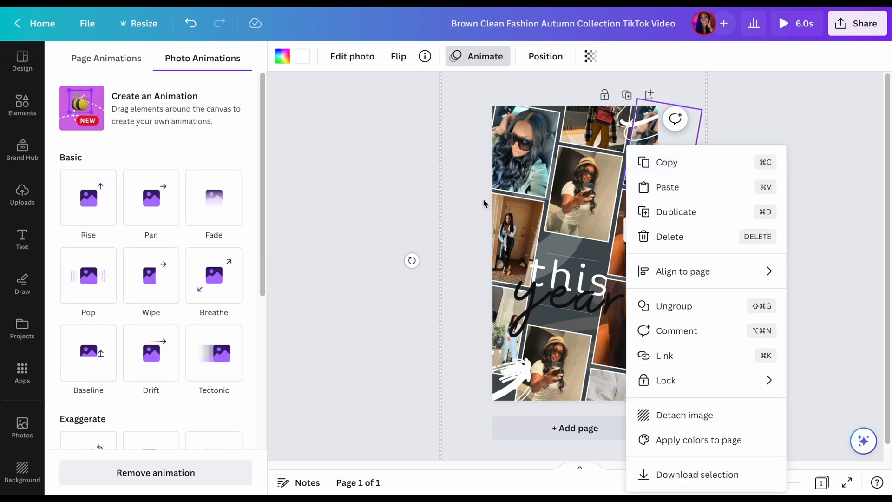
left_click(685, 307)
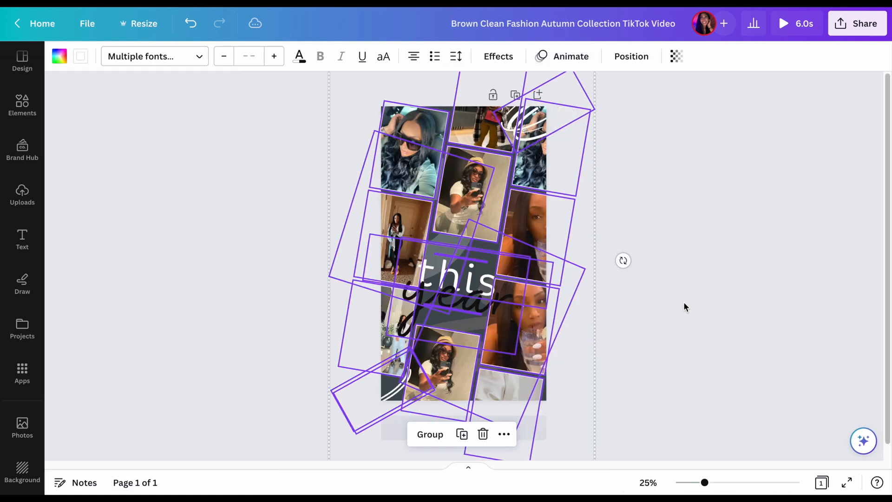
left_click(218, 199)
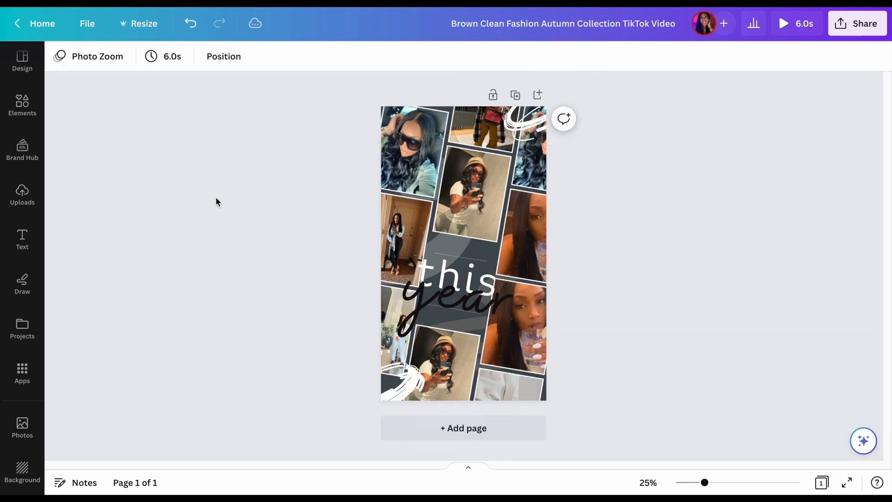
Apply the Photo Rise animation to the page and set it to animate on both enter and exit
left_click(434, 106)
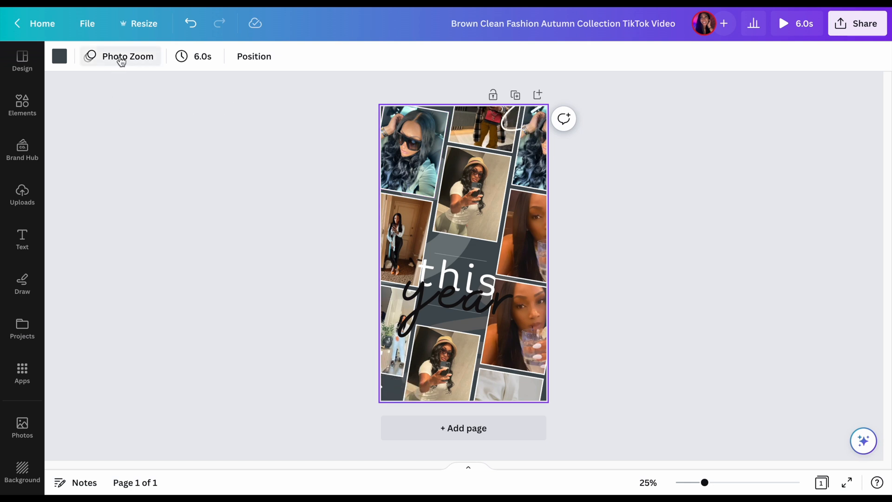
left_click(119, 57)
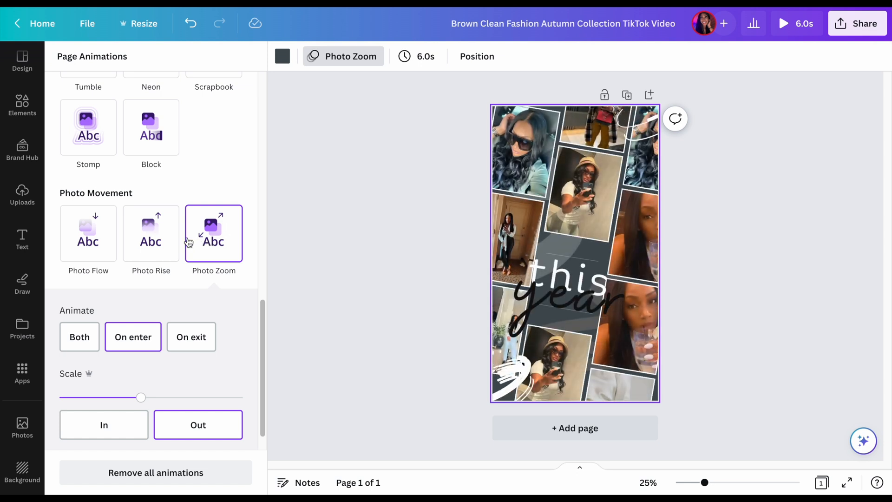
left_click(156, 237)
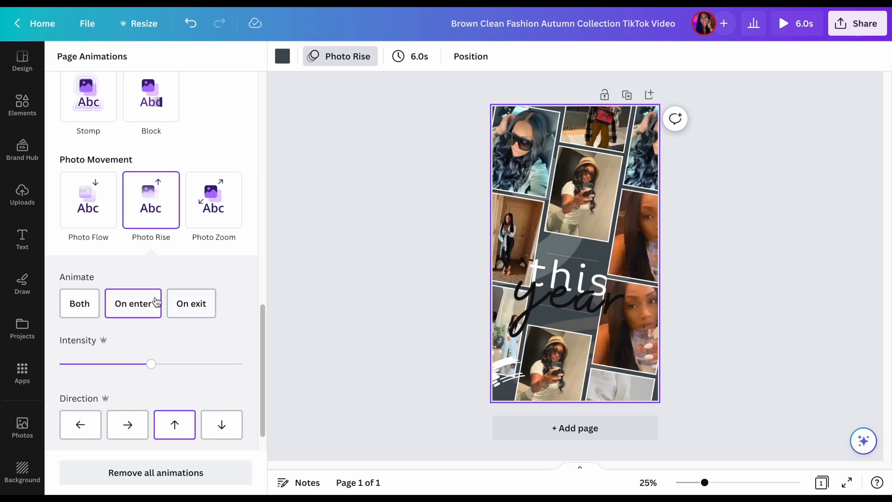
left_click(155, 302)
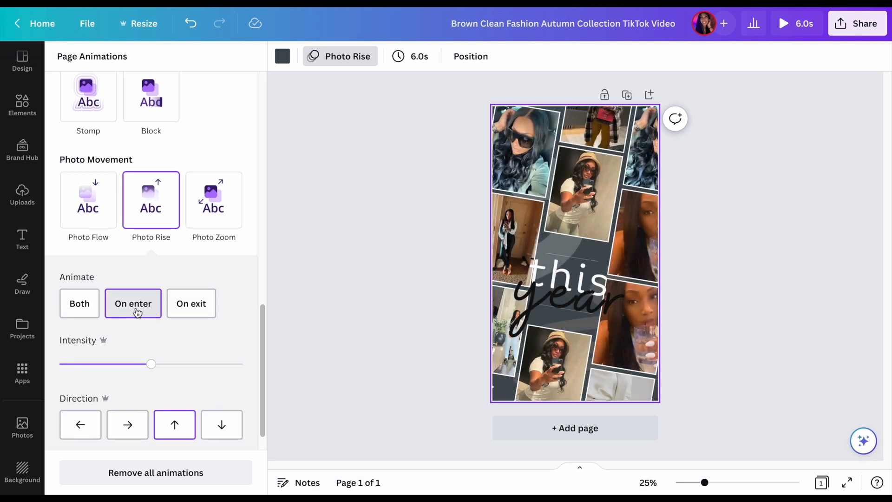
left_click(178, 310)
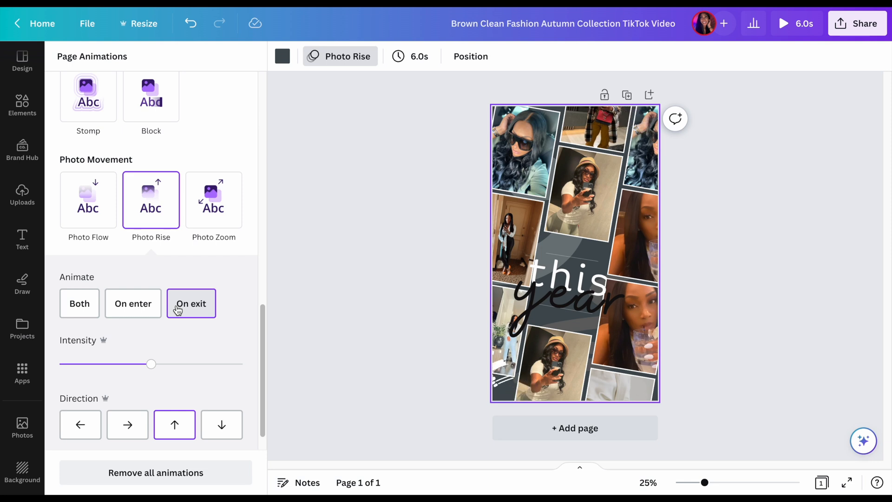
left_click(72, 311)
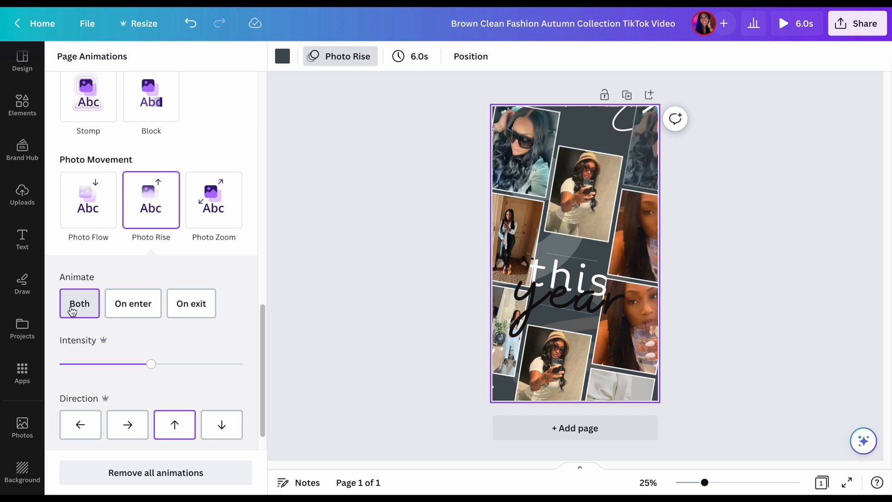
Preview the video with the Photo Rise animation, return to the editor and close the animation options
left_click(804, 28)
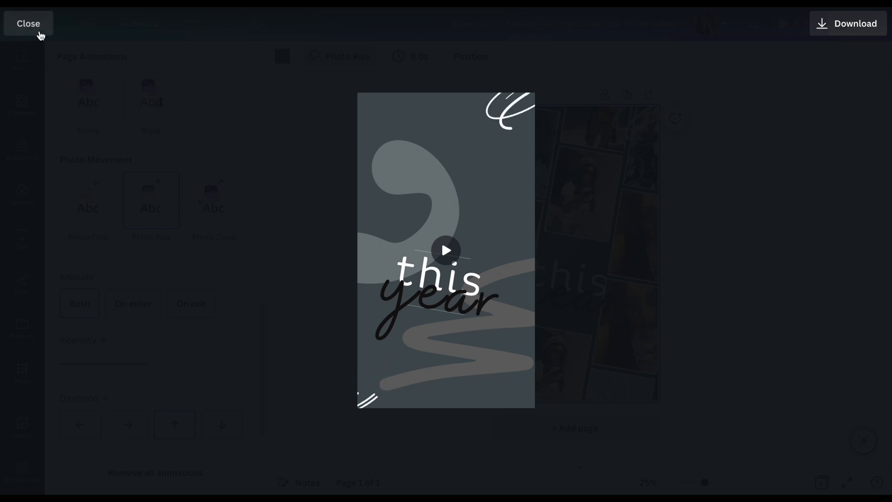
left_click(36, 29)
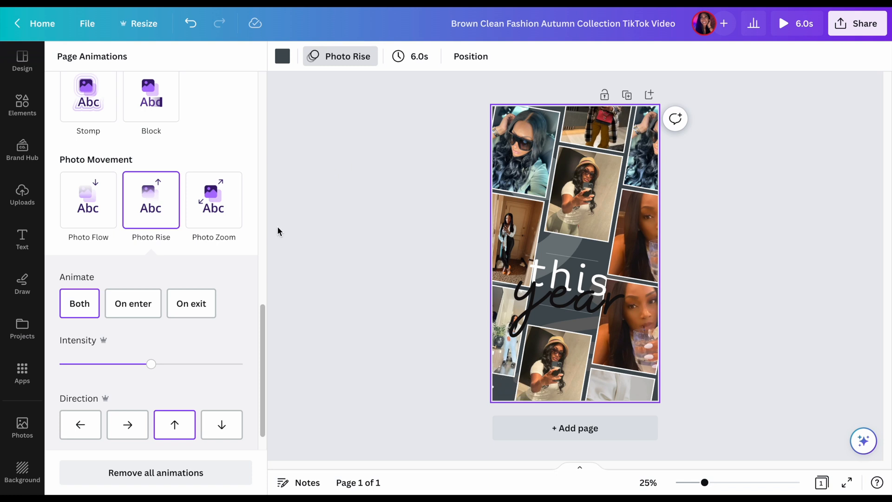
left_click(399, 144)
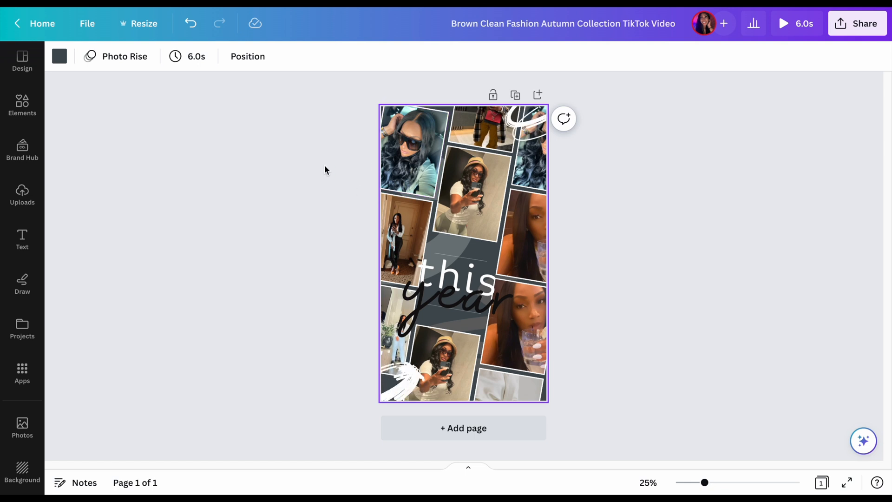
Select all the photos, text and graphics on the page and set their transparency to 19
left_click_drag(339, 113, 652, 405)
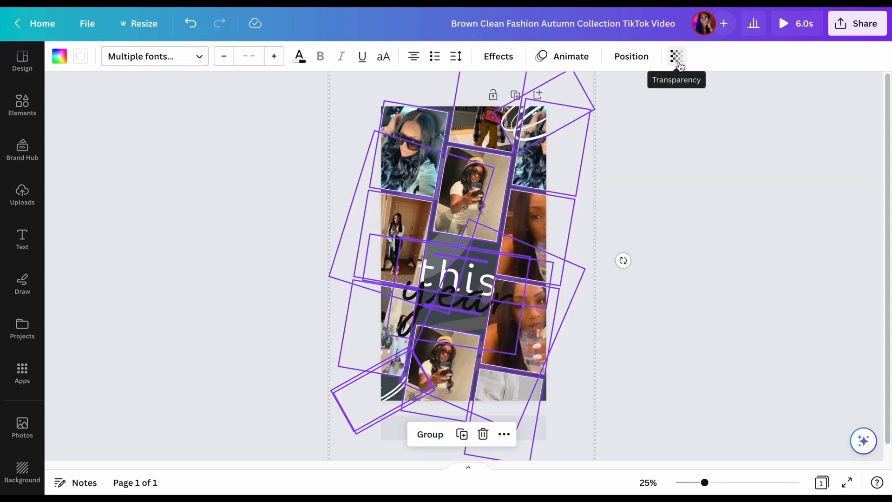
left_click(680, 64)
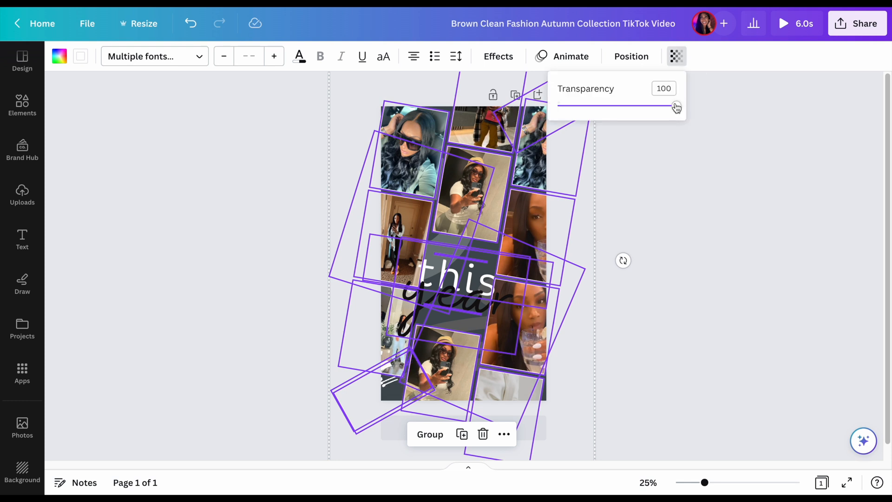
left_click_drag(678, 105, 582, 120)
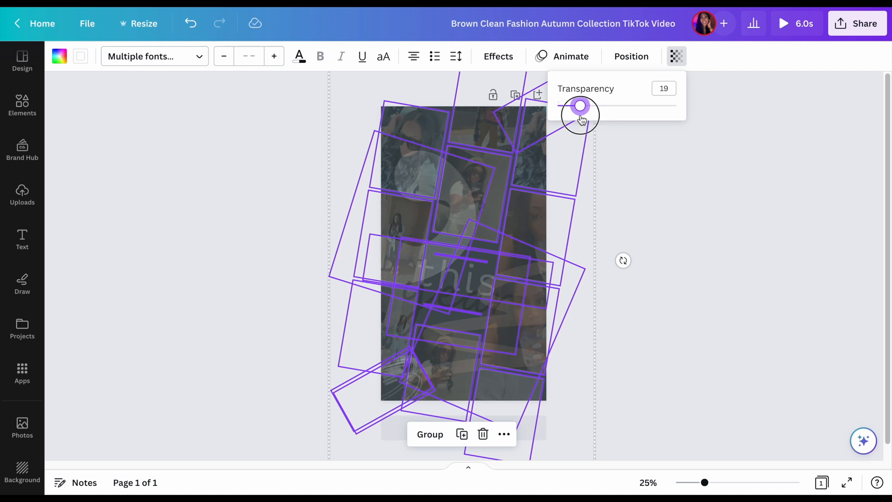
left_click(644, 123)
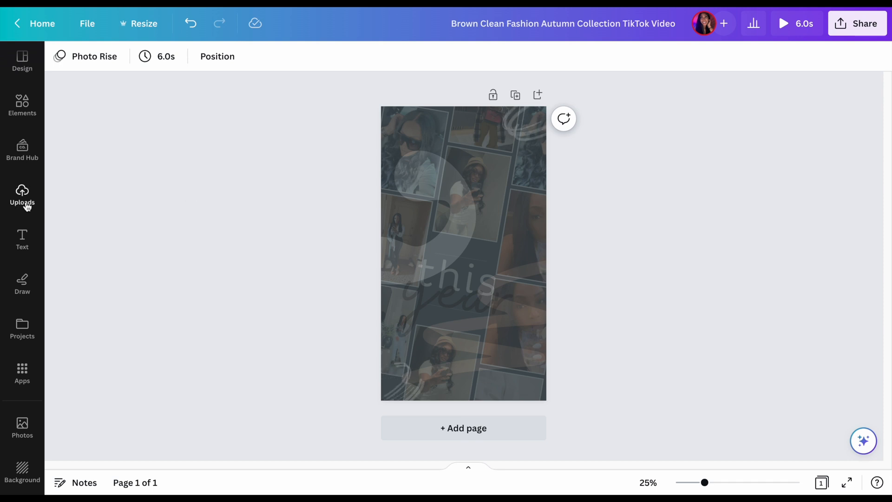
Search the elements for CELL PHONE and add the first black phone frame to the page
left_click(22, 109)
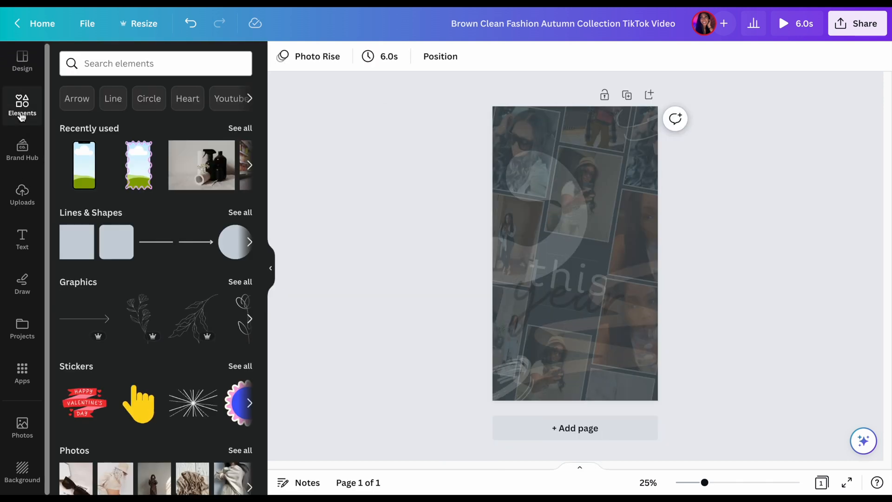
left_click(122, 65)
type("c")
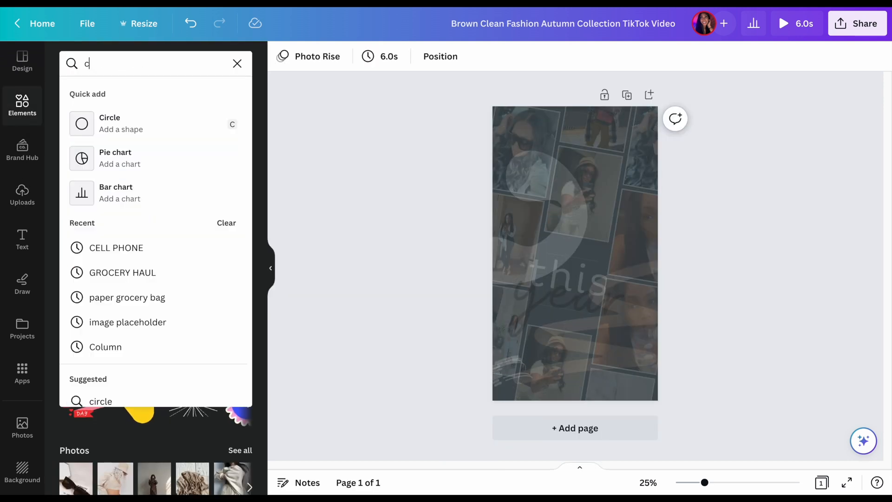
type("ell")
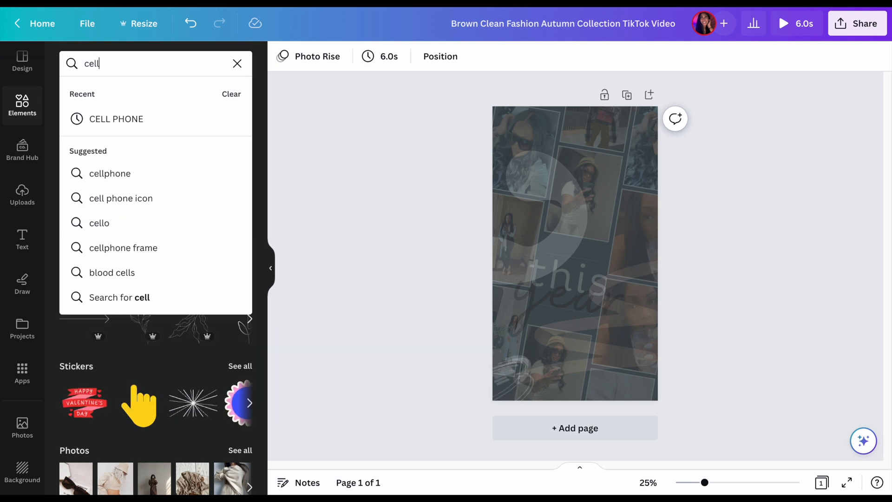
left_click(116, 119)
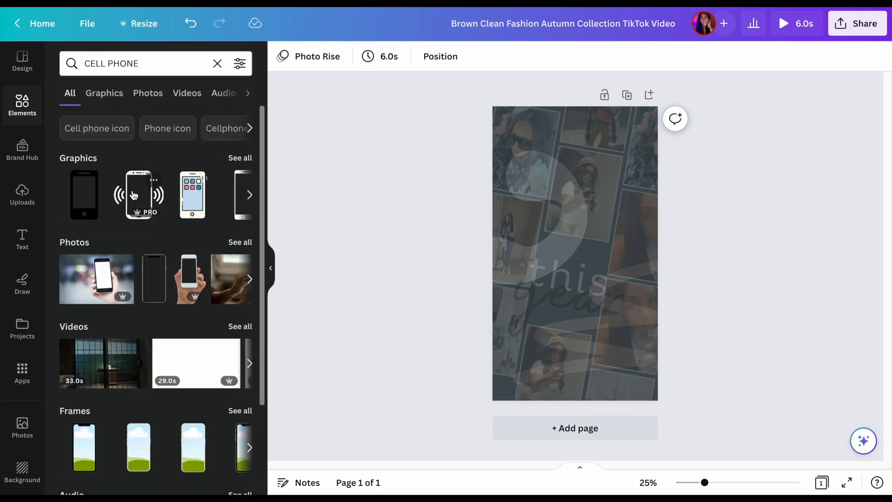
scroll(128, 296, "down", 3)
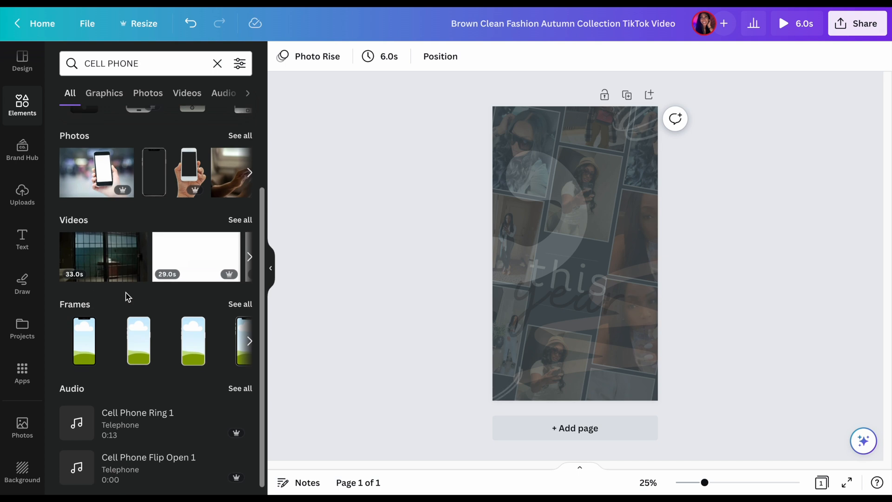
scroll(127, 297, "down", 1)
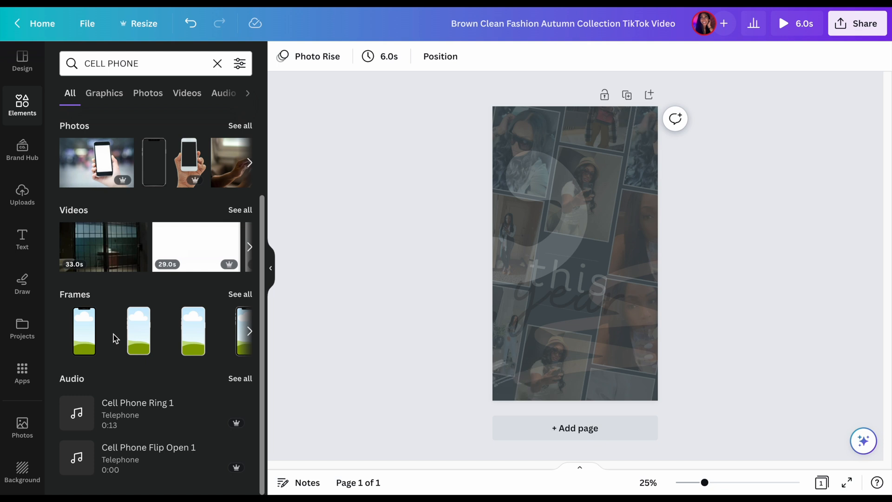
left_click(85, 320)
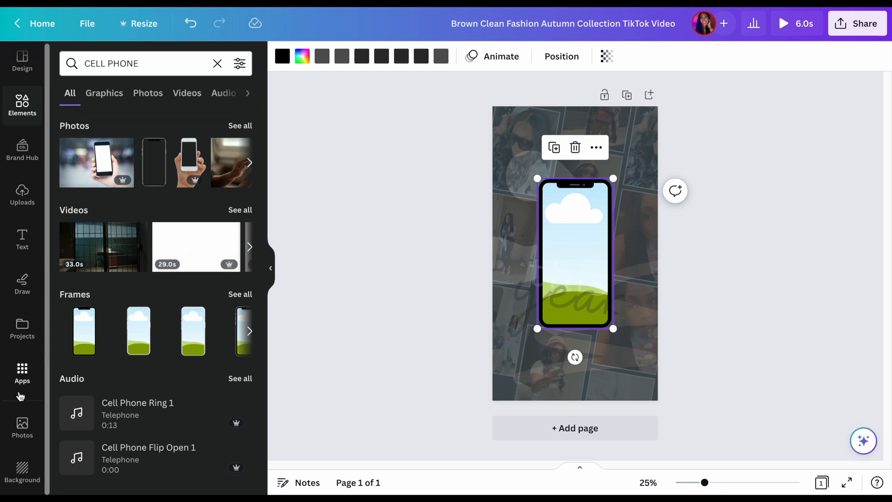
Try the stock candle photo in the phone frame, undo the fill and remove the photo
left_click(24, 191)
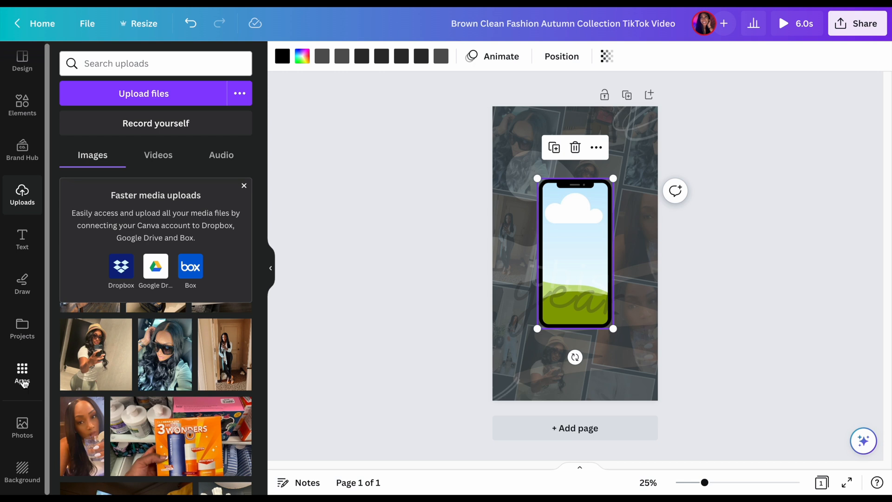
left_click(23, 424)
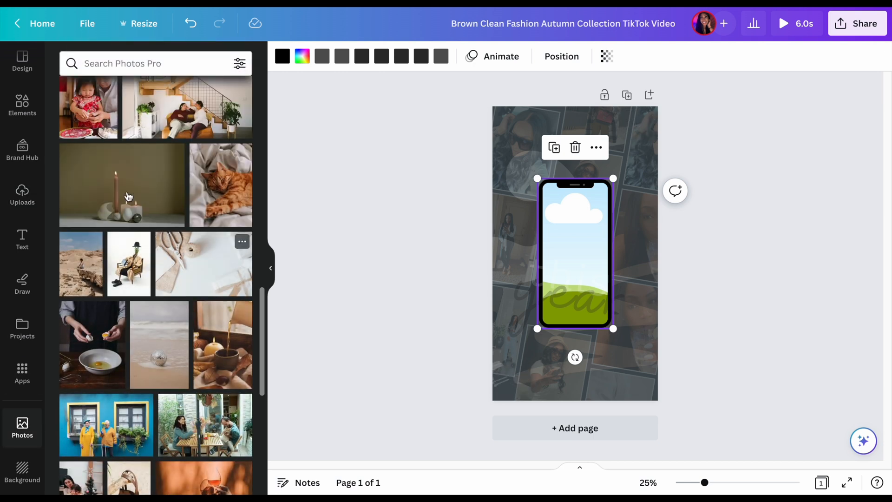
left_click(128, 197)
left_click_drag(602, 227, 574, 229)
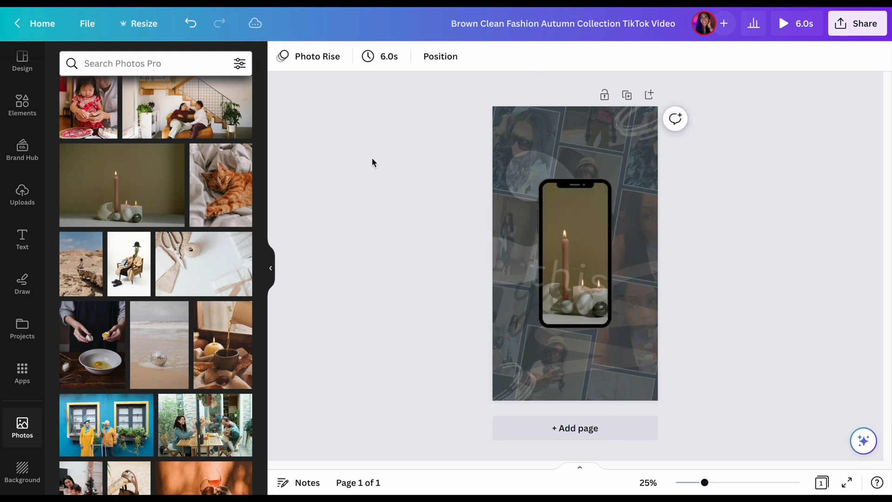
left_click(188, 21)
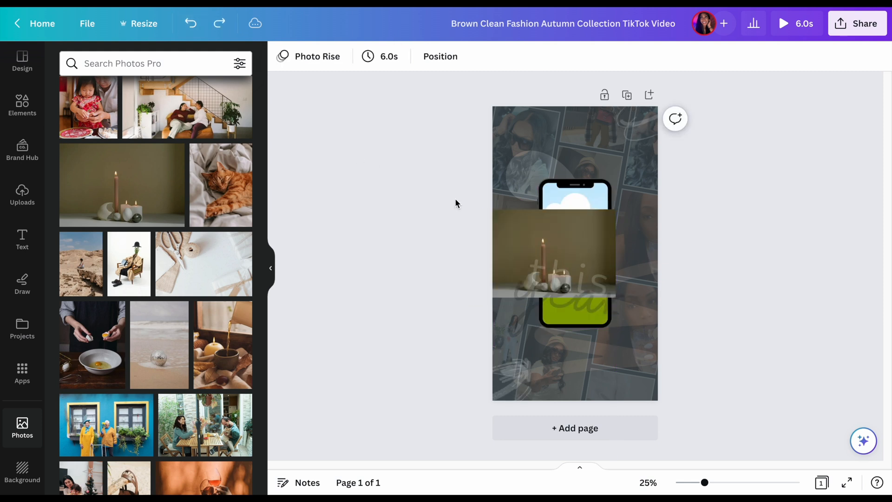
left_click(533, 227)
left_click(550, 179)
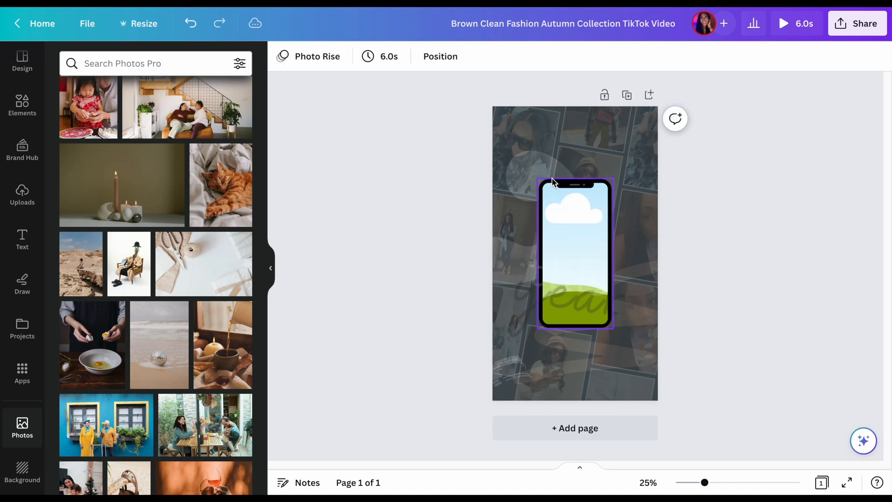
Fill the phone frame with the uploaded mirror selfie in the straw hat and enlarge the frame
left_click(19, 195)
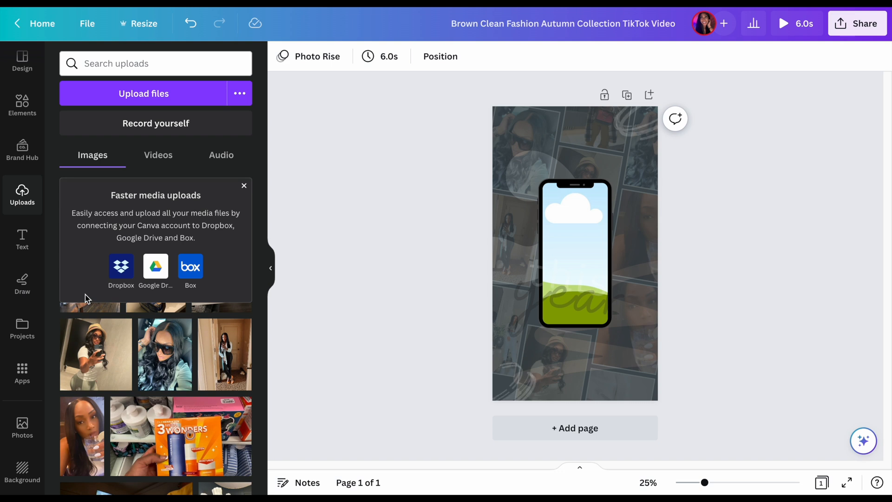
left_click(100, 354)
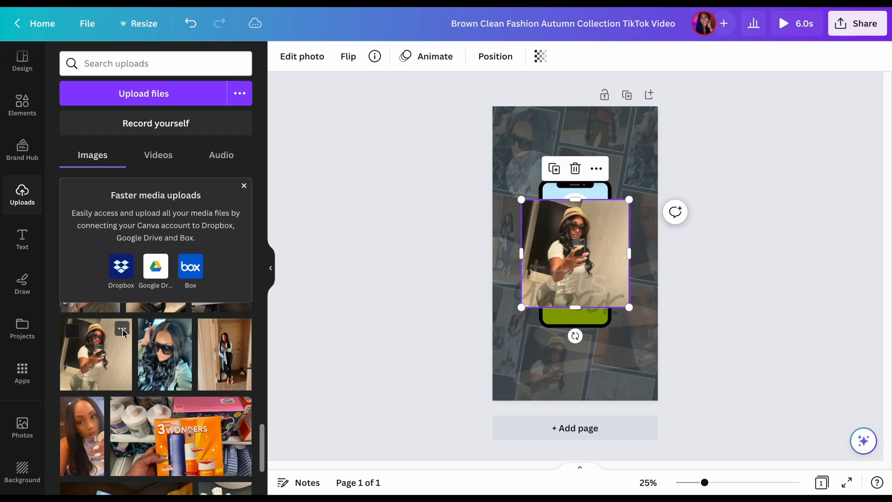
mouse_move(572, 253)
left_mouse_down()
mouse_move(579, 256)
mouse_move(575, 238)
left_mouse_up()
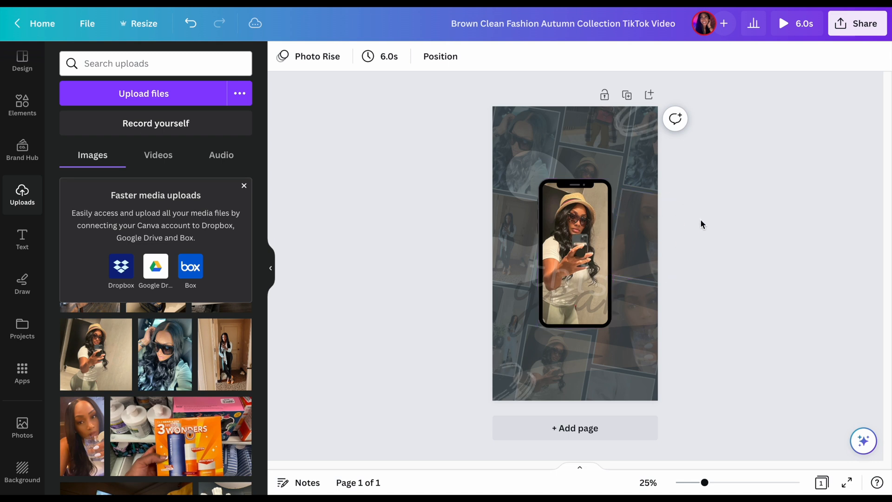
left_click(600, 215)
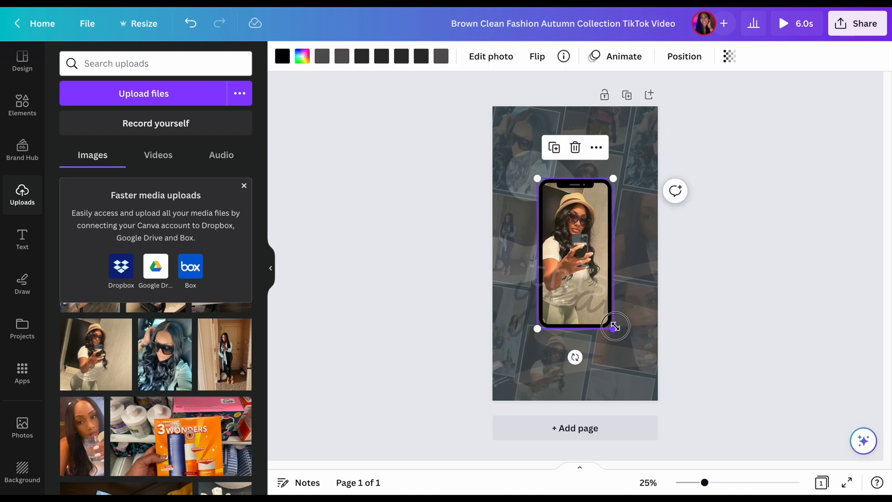
left_click_drag(611, 327, 617, 300)
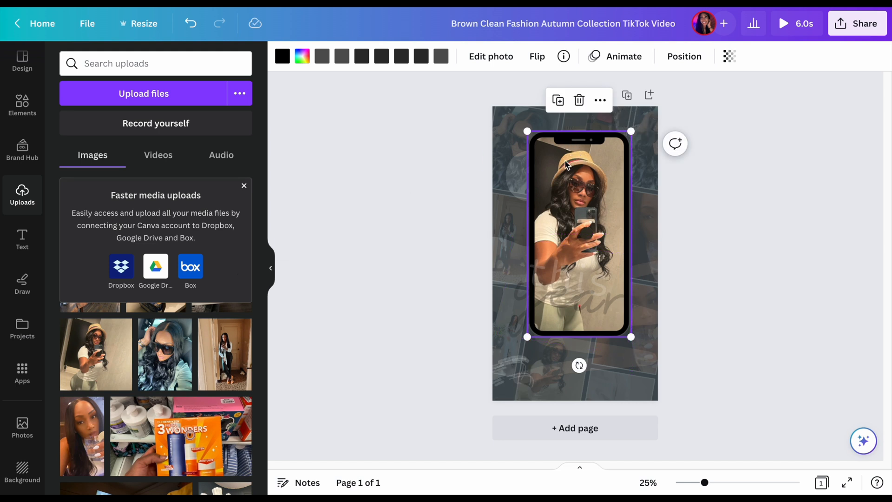
Remove the background from the phone's photo and place the phone smaller and tilted to the left in the page's upper-left corner
left_click(492, 58)
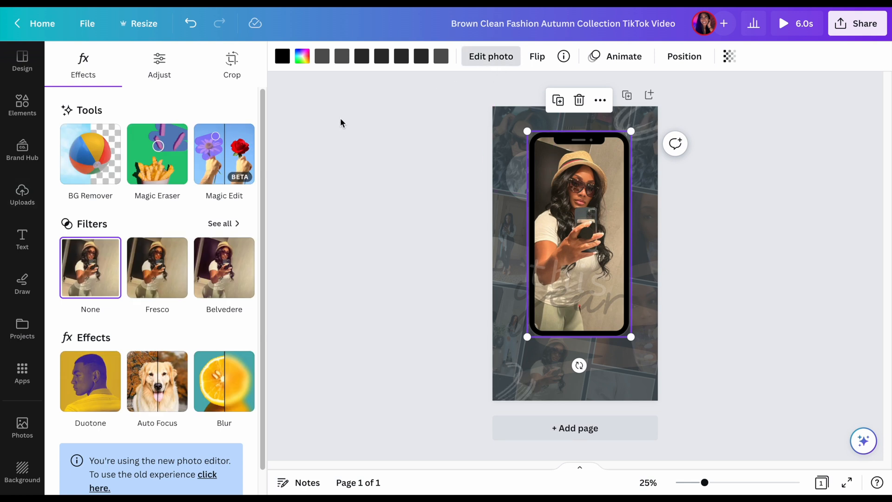
left_click(106, 161)
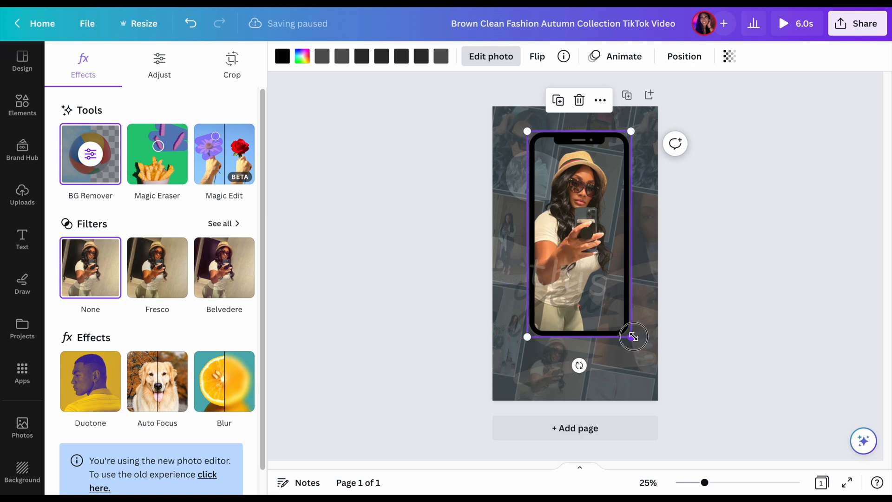
left_click_drag(633, 336, 588, 254)
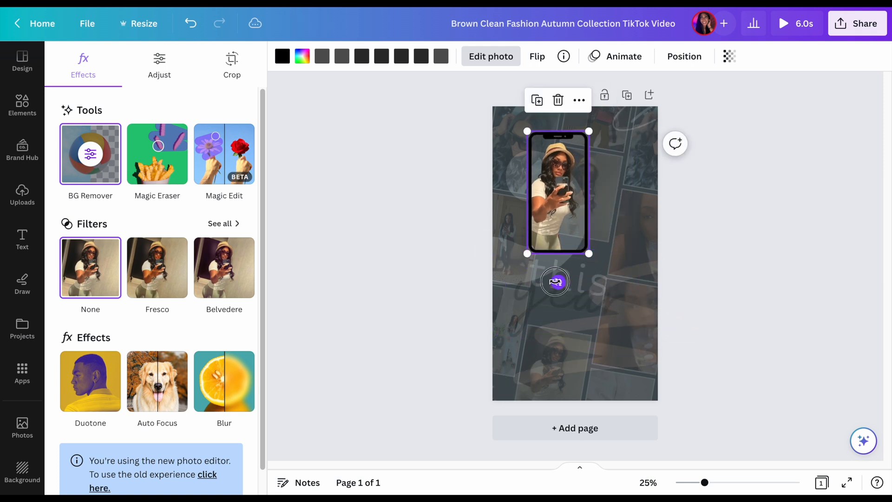
left_click_drag(555, 282, 588, 263)
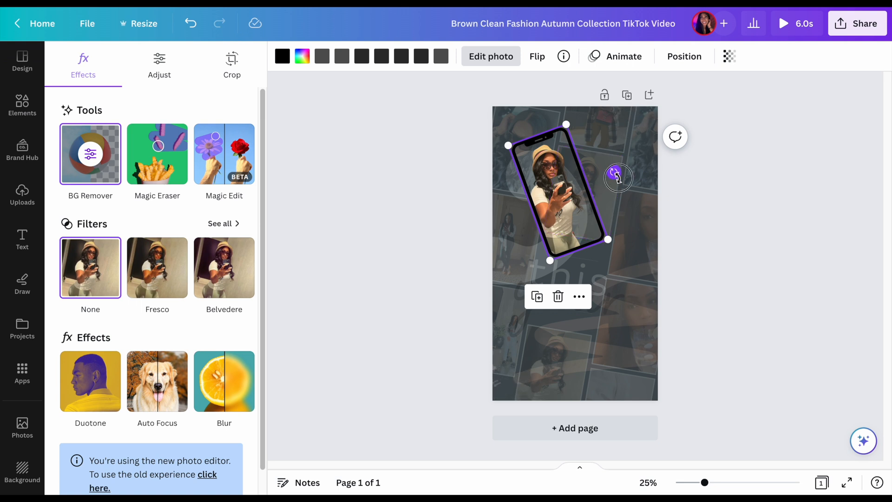
left_click_drag(614, 173, 579, 211)
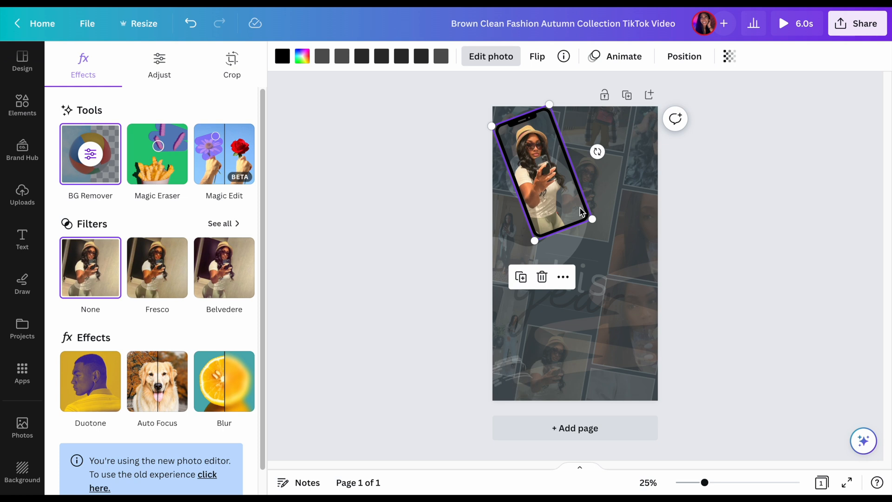
Copy and paste the phone, tilt the copy to the right and place it in the page's lower-right area
right_click(580, 211)
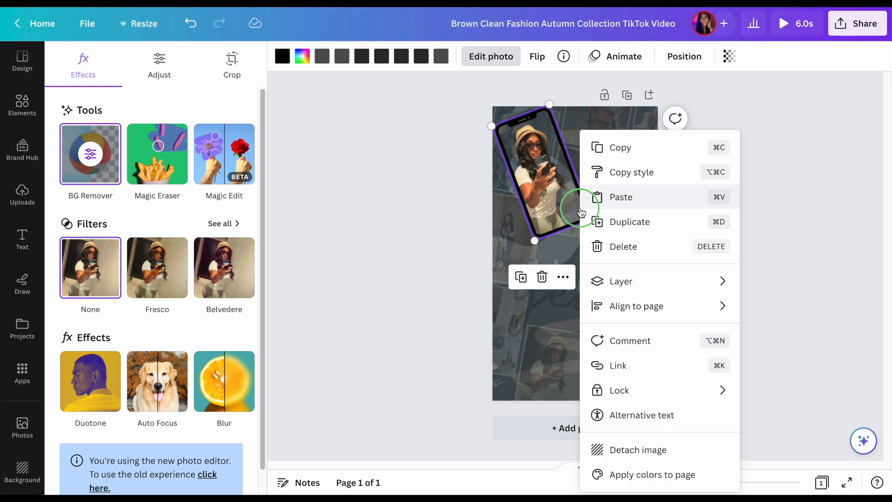
left_click(637, 152)
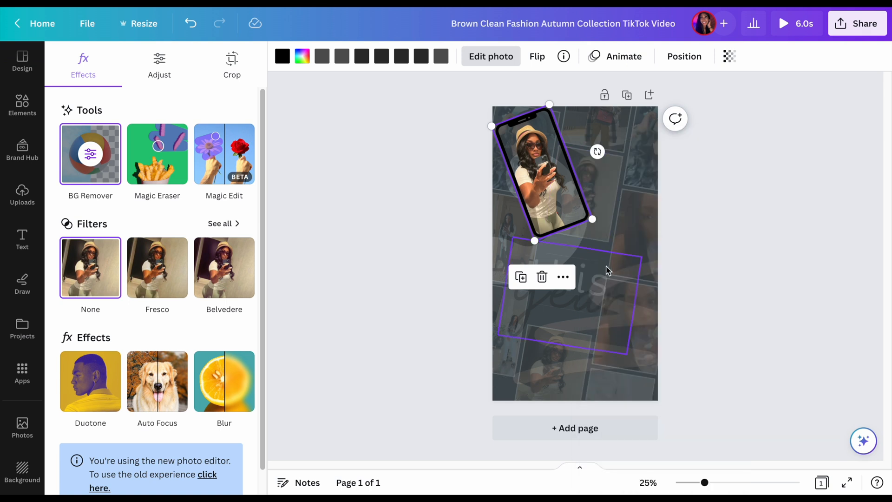
right_click(621, 233)
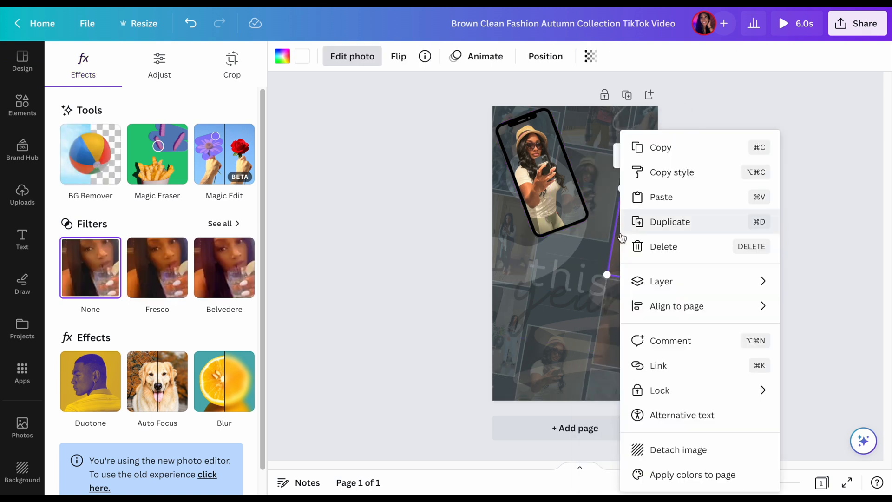
left_click(653, 199)
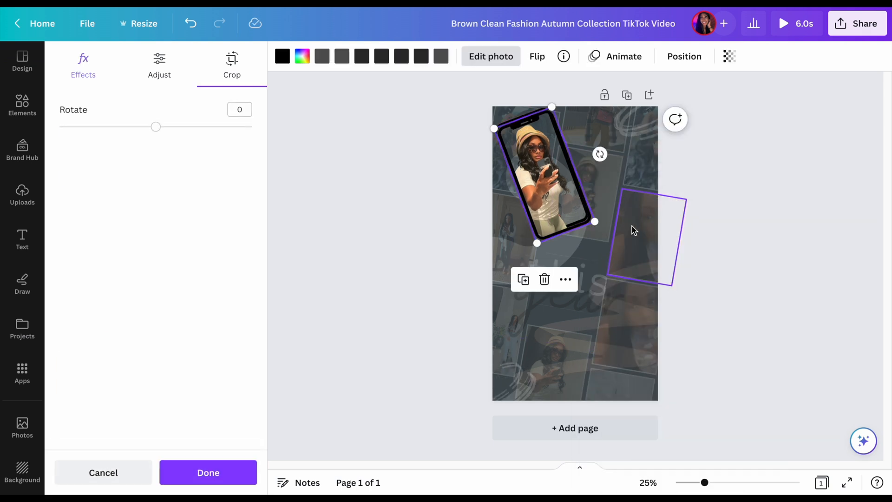
left_click_drag(567, 201, 611, 254)
left_click_drag(617, 311, 553, 304)
left_click_drag(587, 235, 614, 320)
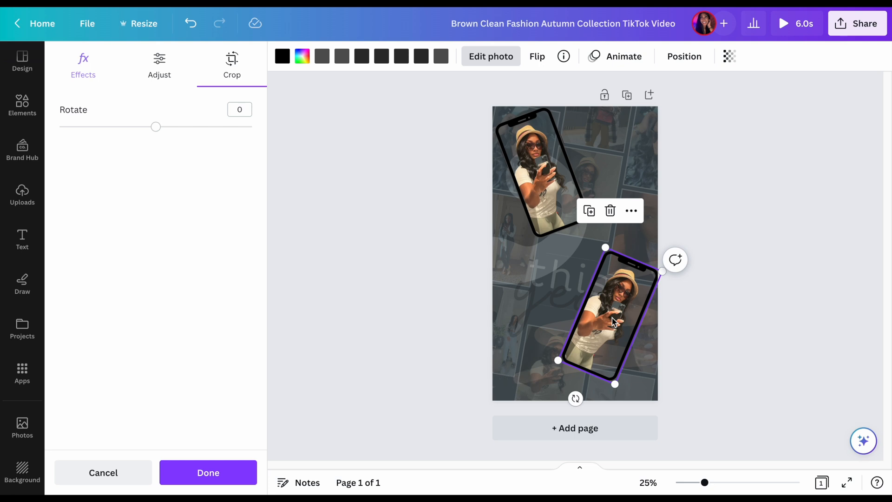
Add the uploaded car selfie with sunglasses, background removed, and enlarge it to about 1151 × 1535 px over the page's middle
left_click(26, 203)
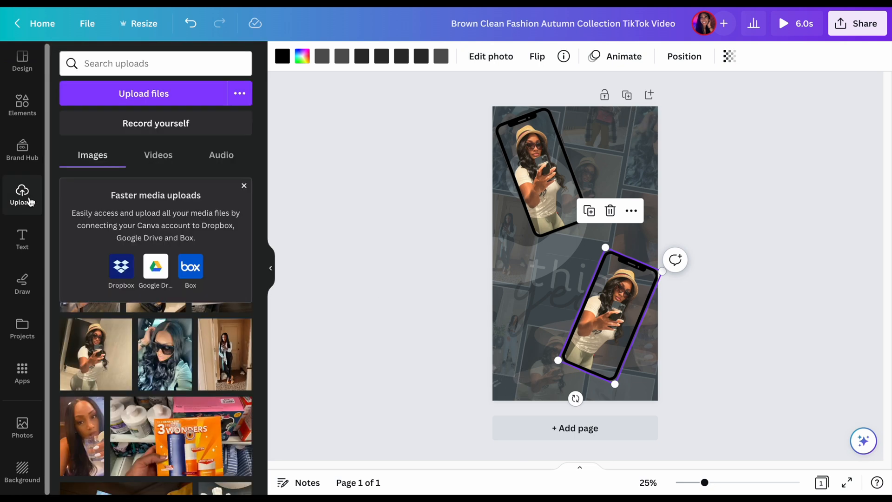
left_click(165, 354)
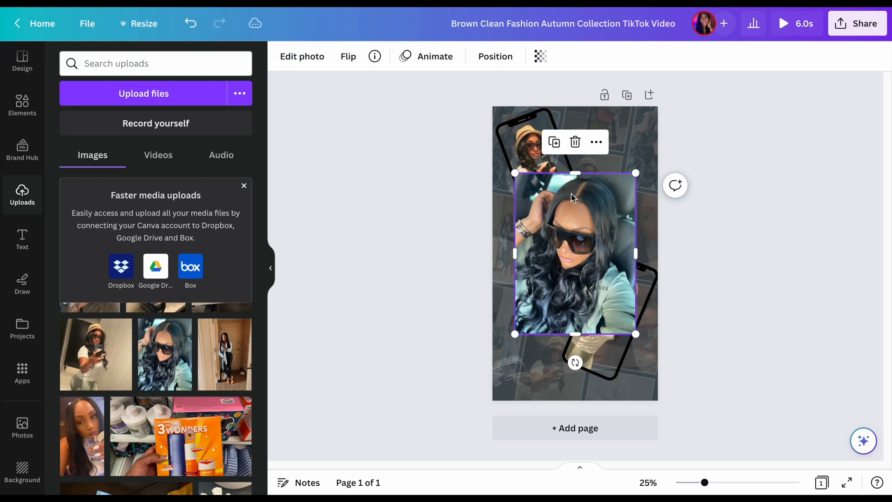
left_click(298, 59)
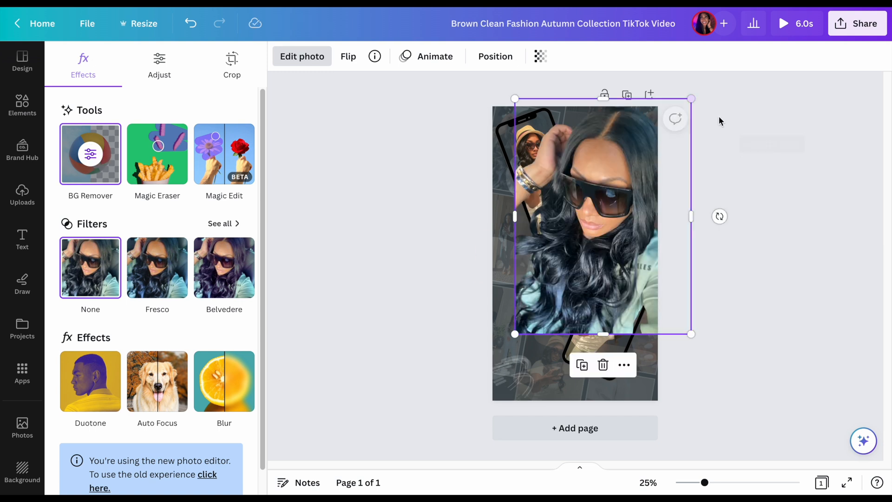
left_click_drag(637, 157, 618, 197)
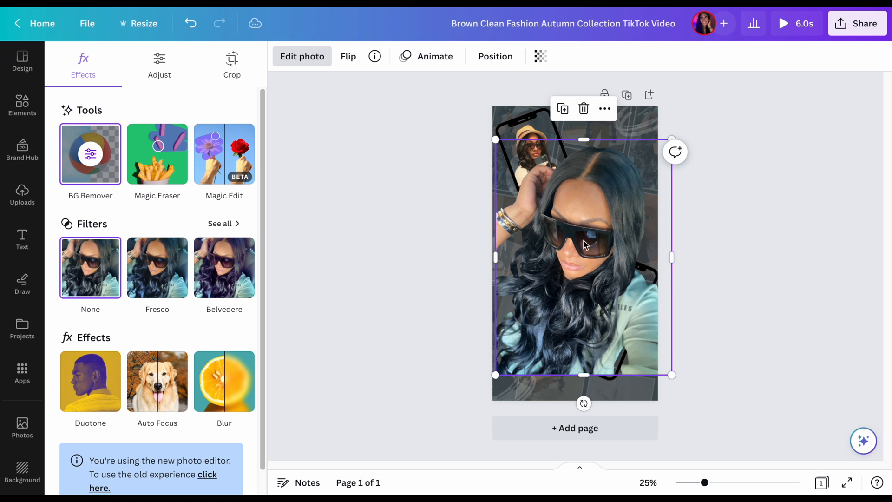
Delete the sunglasses cutout from the page and undo the deletion
key("Delete")
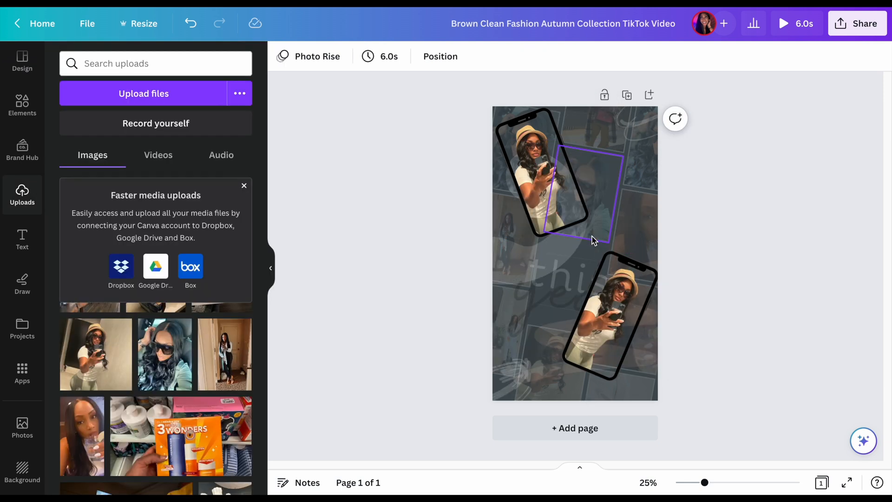
left_click(193, 31)
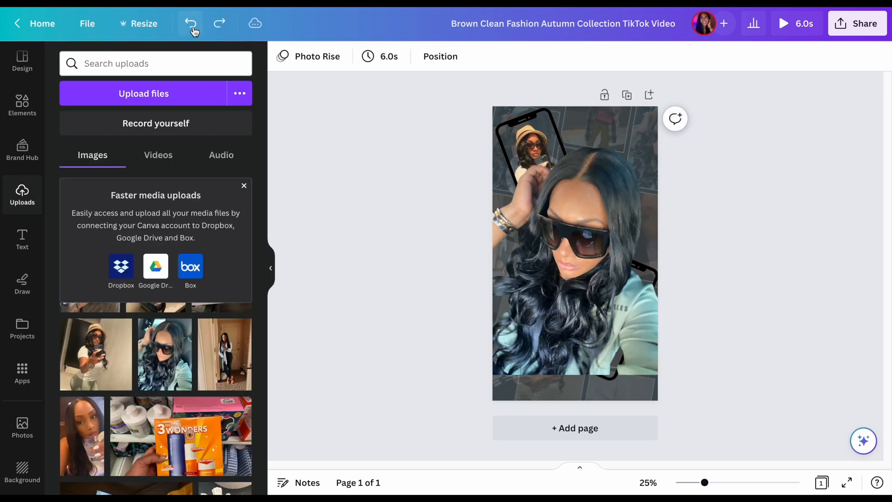
Send the large sunglasses cutout one layer backward so the lower-right phone sits in front of it
left_click(548, 186)
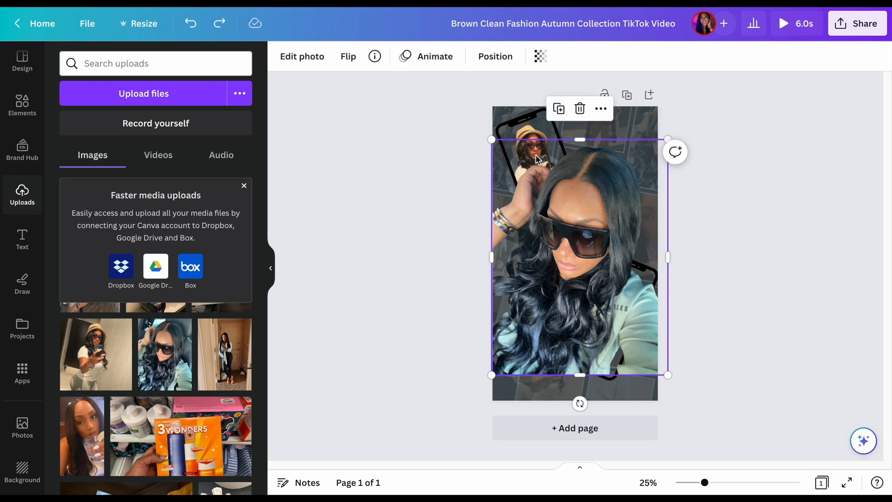
left_click(501, 63)
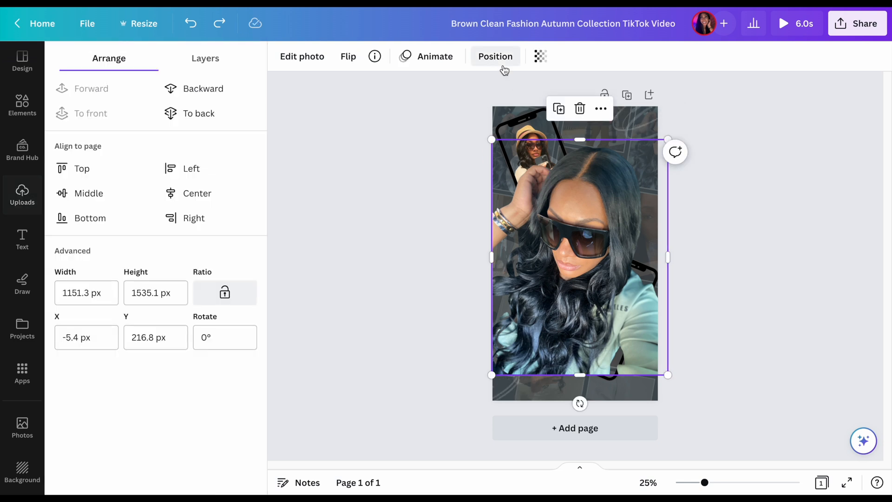
left_click(197, 92)
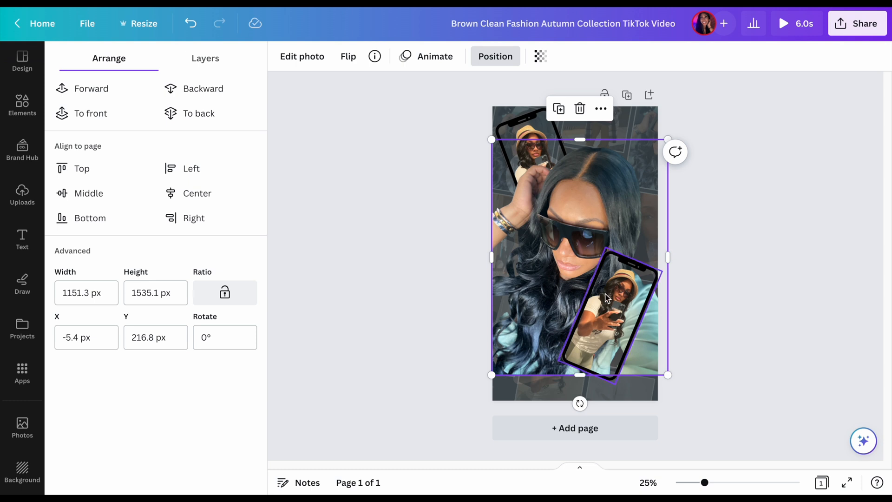
left_click(691, 200)
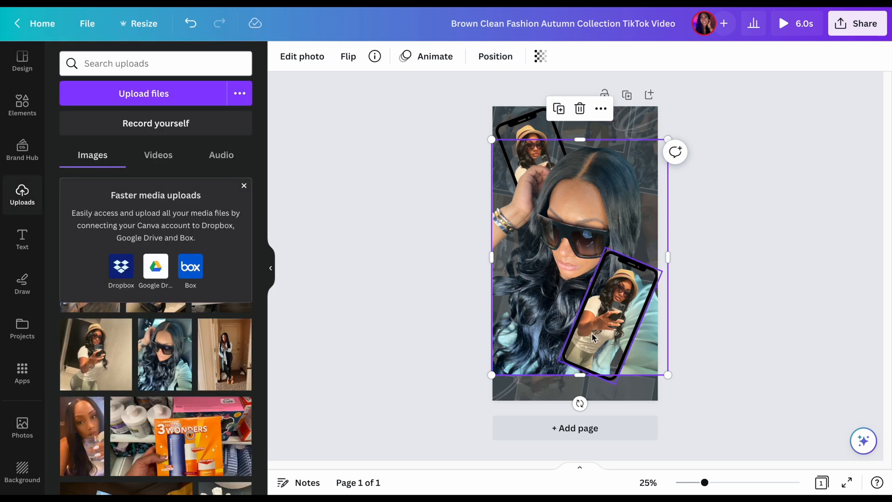
Enlarge the lower-right phone so it extends past the page's bottom-right corner, and try to resize the upper-left phone
left_click(620, 360)
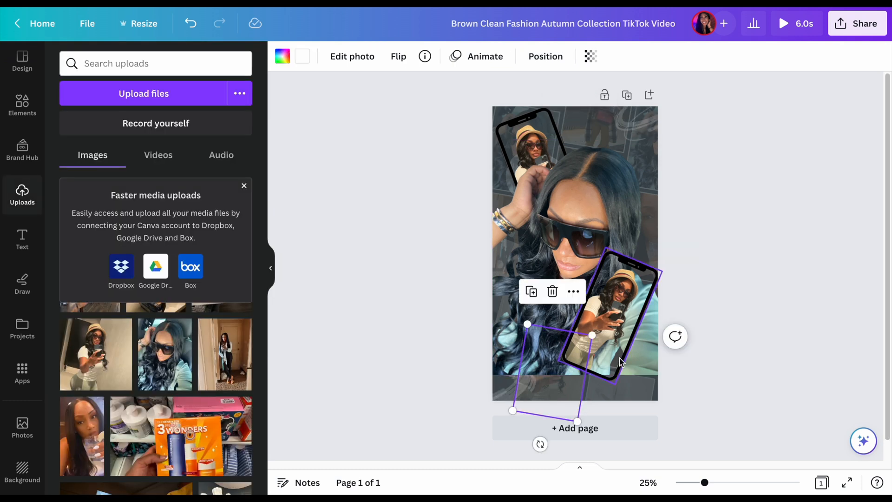
left_click_drag(614, 384, 619, 432)
left_click(731, 344)
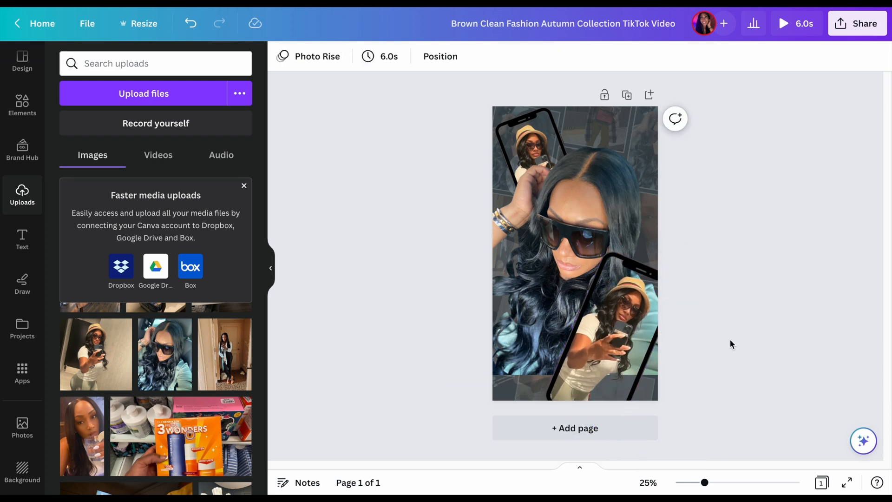
left_click(549, 108)
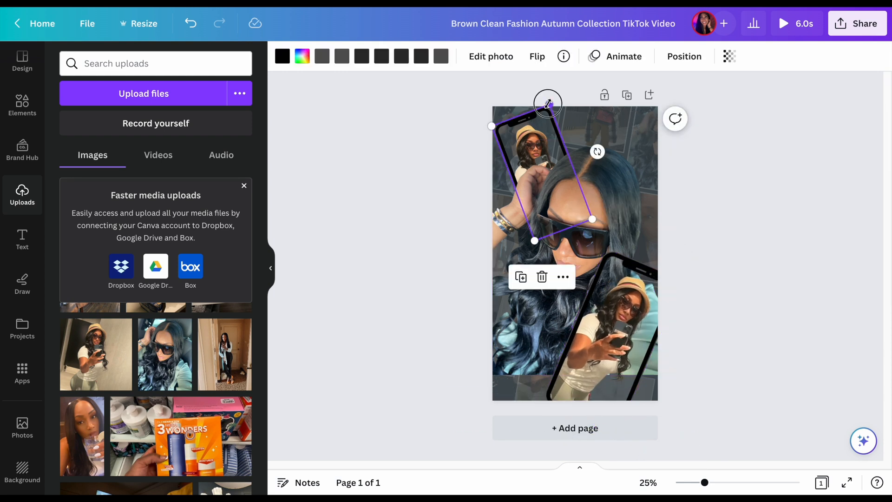
left_click_drag(548, 104, 566, 86)
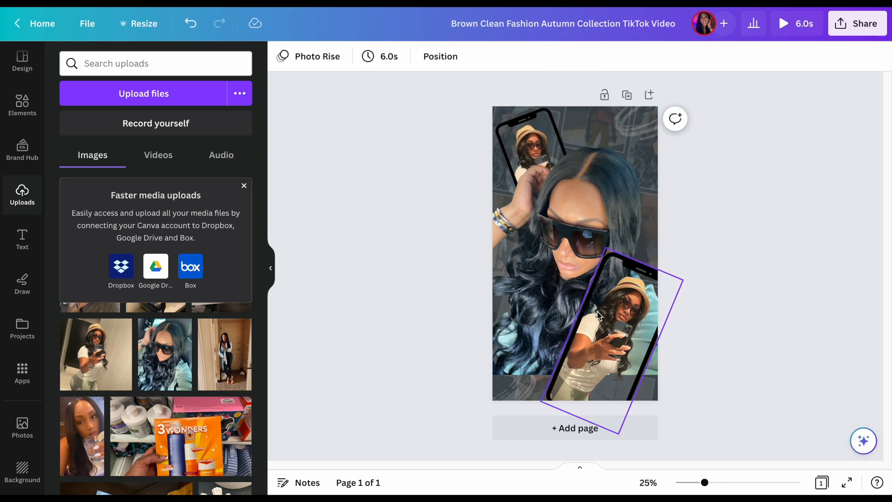
Apply the Tumble photo animation on enter to the lower-right phone and preview the video
left_click(599, 316)
left_click(623, 56)
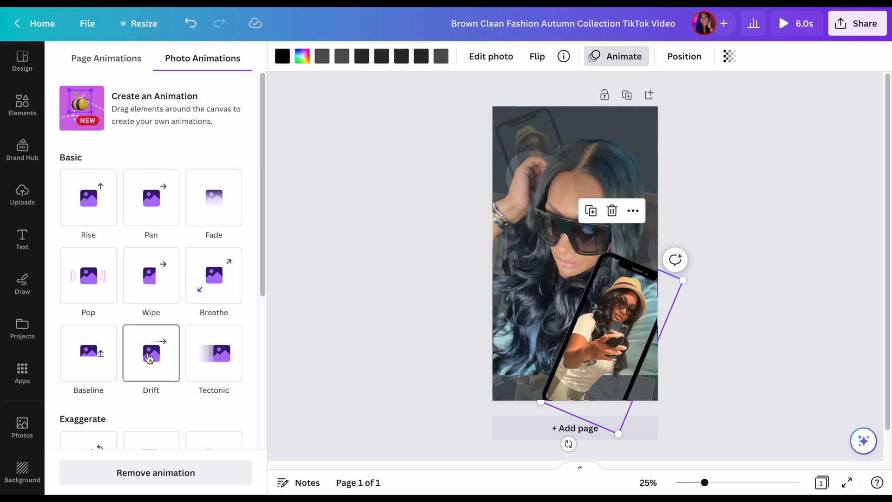
left_click(229, 376)
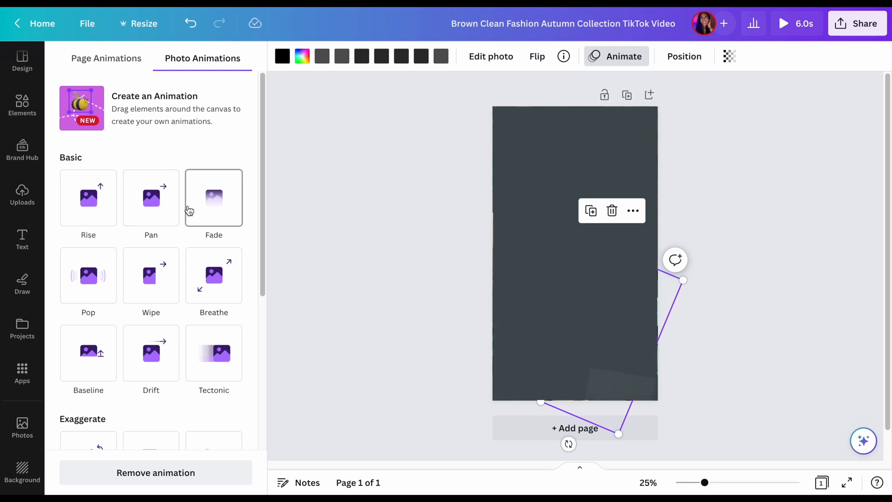
scroll(98, 320, "down", 3)
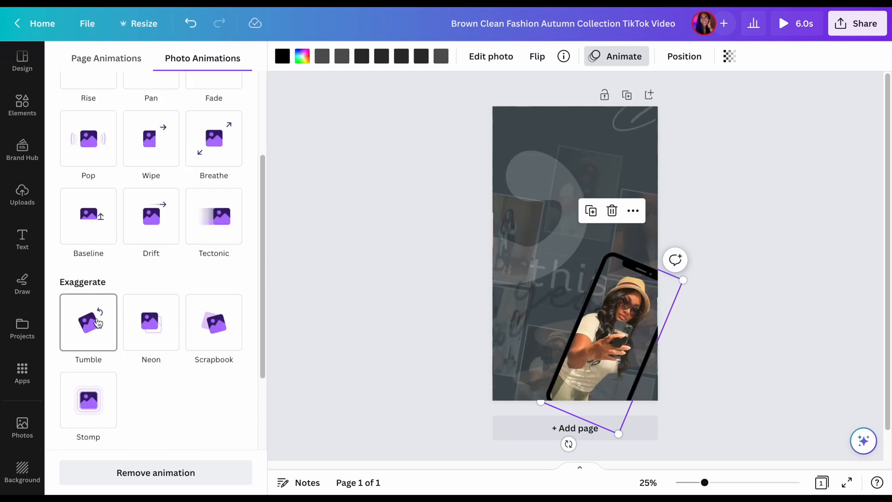
left_click(97, 322)
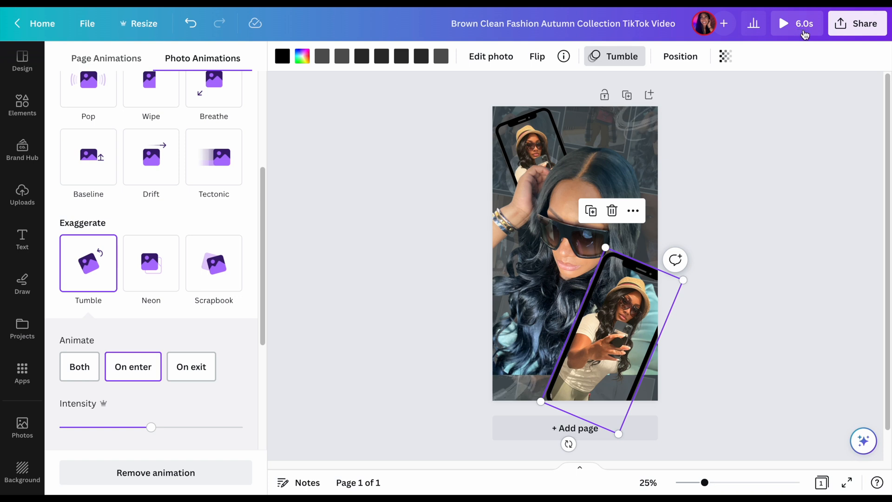
left_click(799, 29)
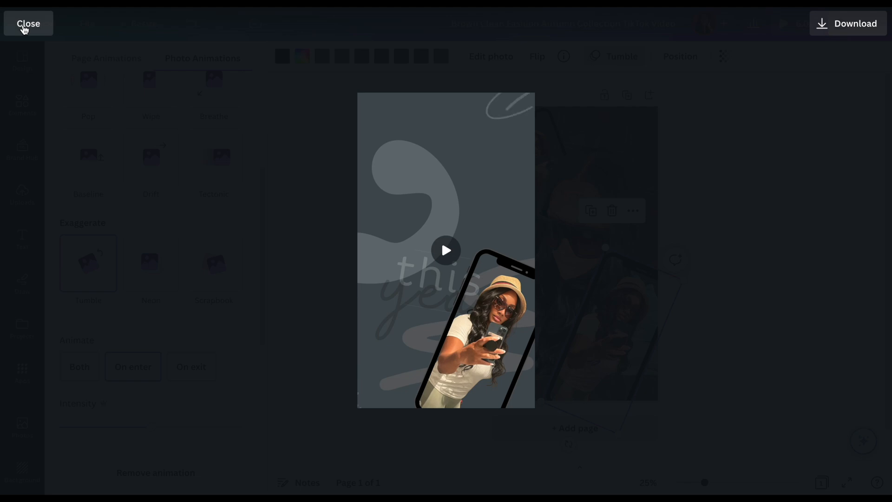
left_click(25, 29)
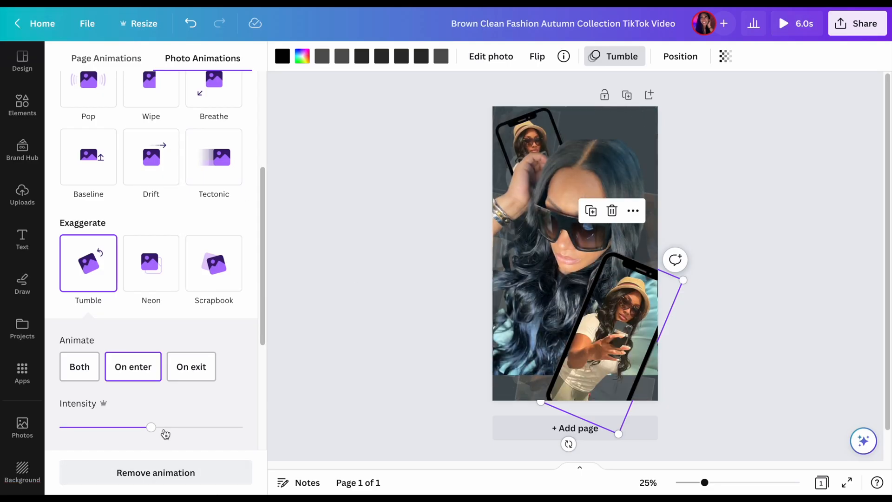
Preview the phone's Tumble animation at near-minimum intensity, and set the intensity slightly below the middle of its range
left_click_drag(155, 426, 68, 424)
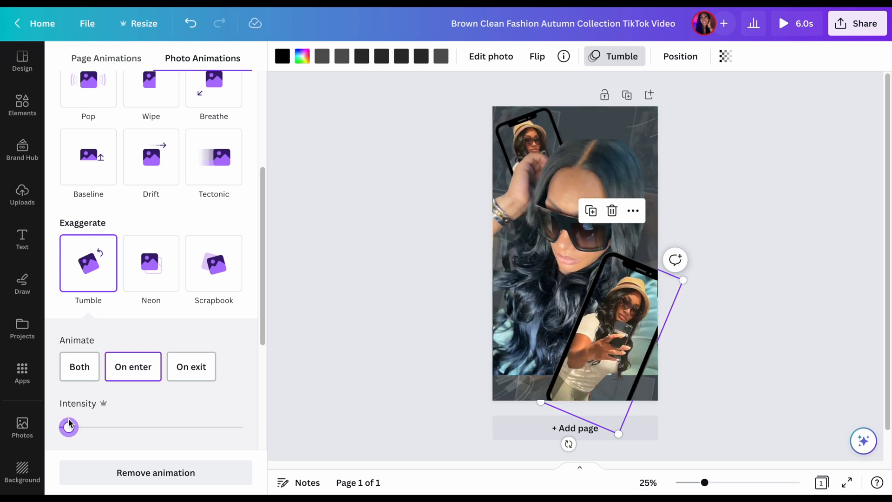
left_click(804, 33)
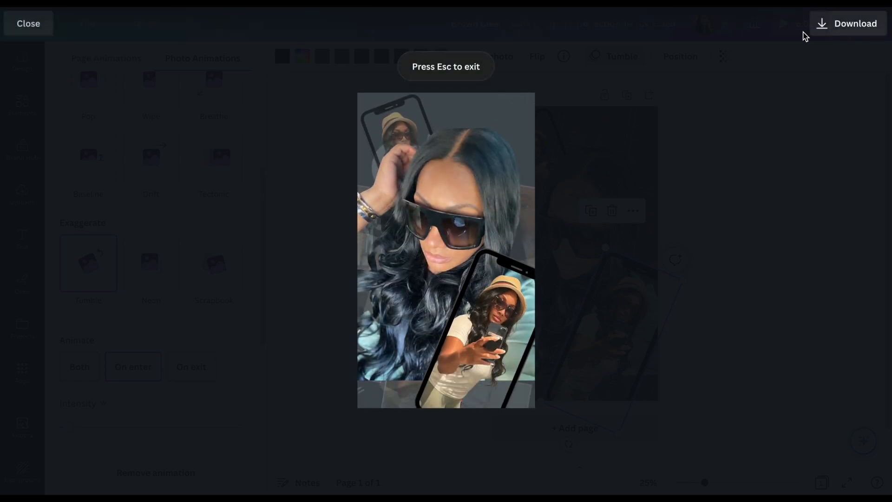
key("Escape")
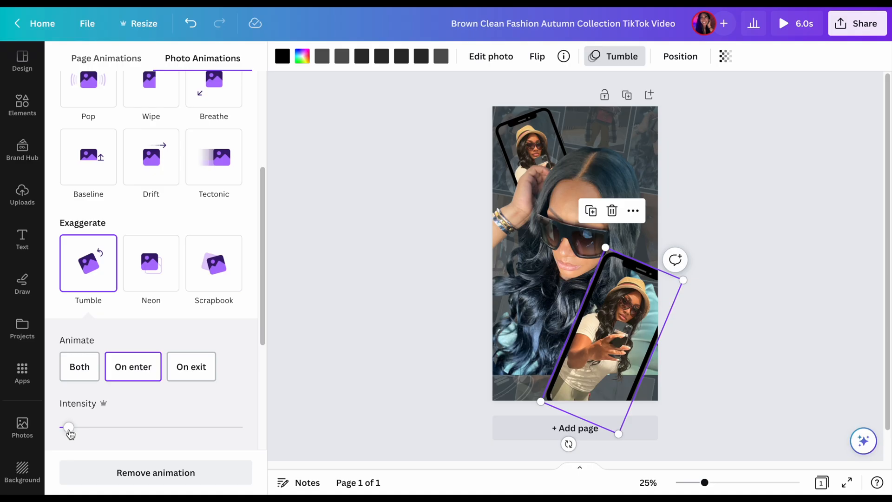
left_click_drag(68, 427, 139, 427)
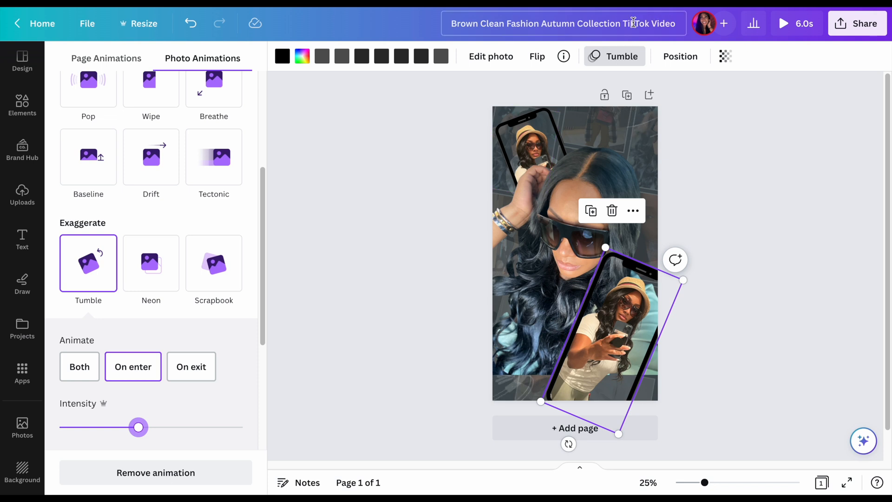
Rename the design to "Insideanurse_ TikTok Video"
left_click(596, 26)
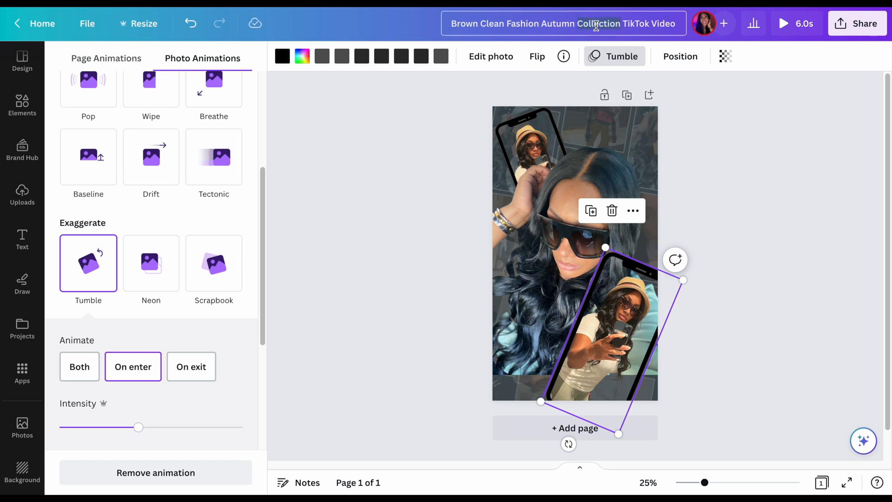
key("BackSpace")
key("BackSpace")
key("BackSpace")
key("BackSpace")
key("BackSpace")
key("BackSpace")
key("BackSpace")
key("BackSpace")
key("BackSpace")
key("BackSpace")
key("BackSpace")
key("BackSpace")
key("BackSpace")
key("BackSpace")
key("BackSpace")
key("BackSpace")
key("BackSpace")
key("BackSpace")
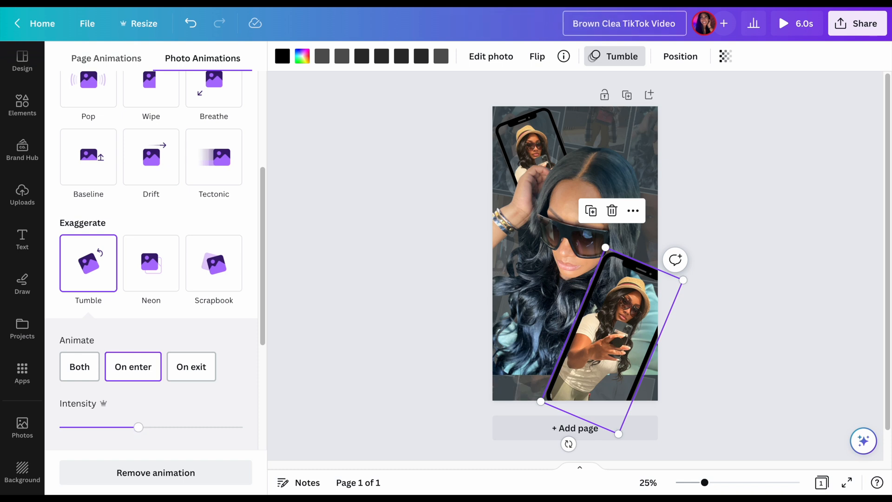
key("BackSpace")
key("BackSpace")
key("BackSpace")
key("BackSpace")
key("BackSpace")
key("BackSpace")
key("BackSpace")
key("BackSpace")
key("BackSpace")
type("Insideanurse")
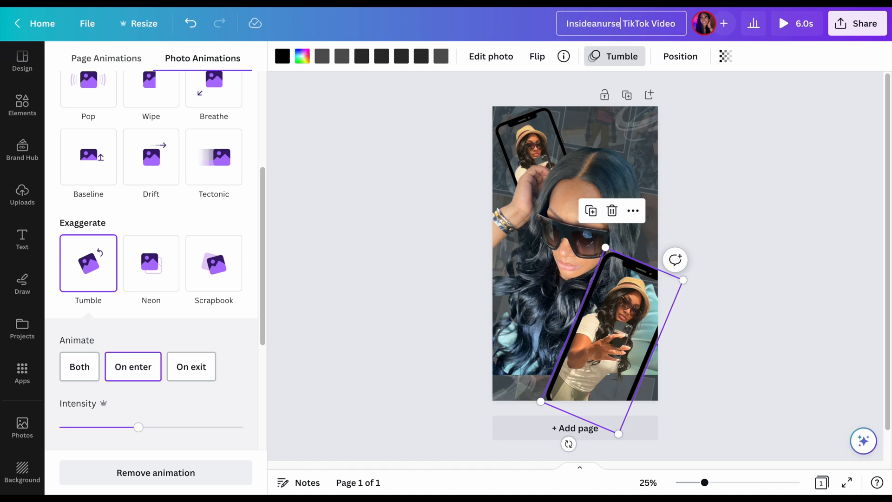
type("_")
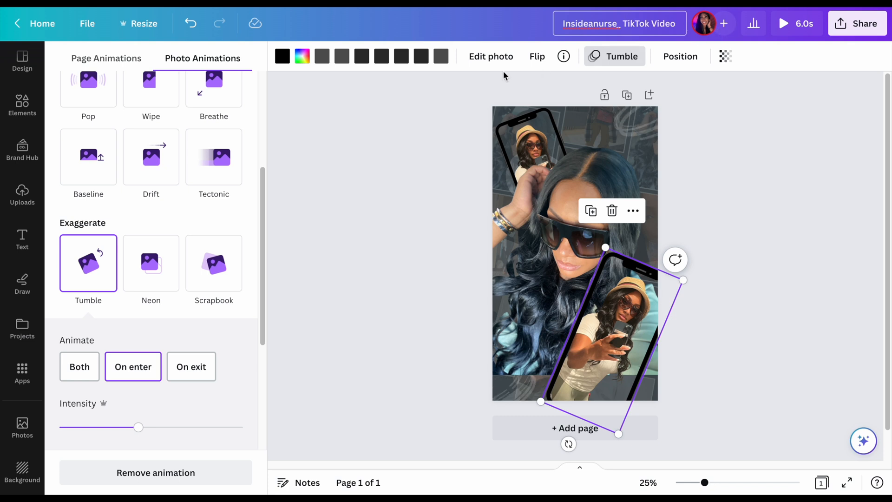
left_click(402, 133)
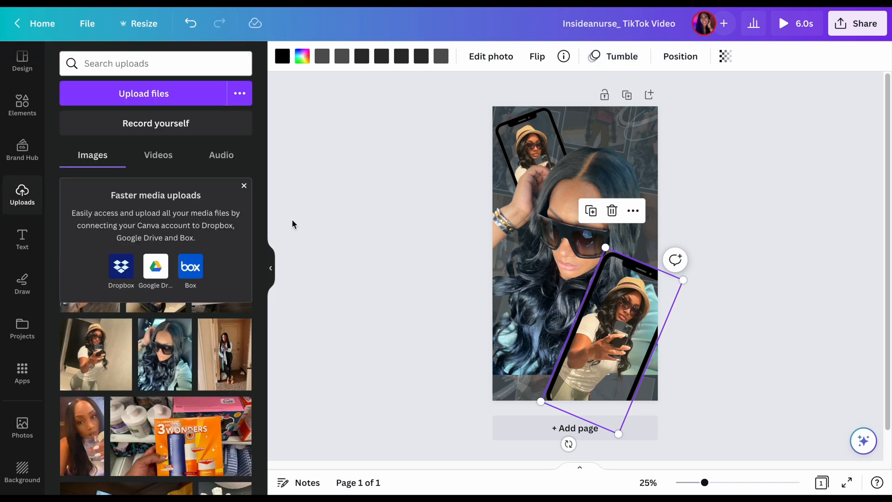
Create a resized copy of the design in the Instagram Reel format, 1080 × 1920 px
left_click(270, 268)
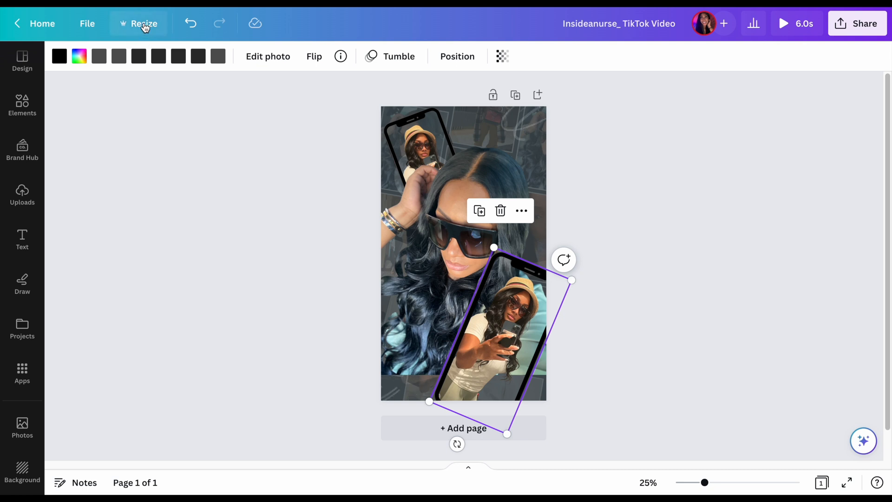
left_click(144, 24)
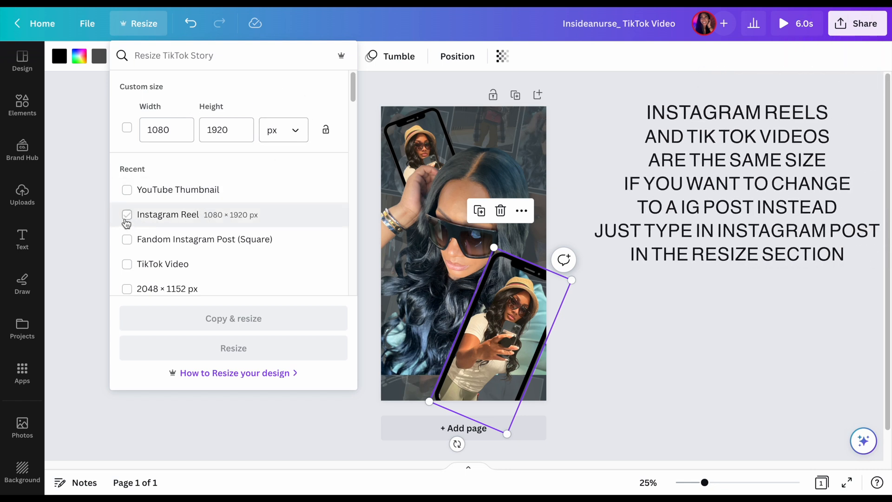
left_click(129, 217)
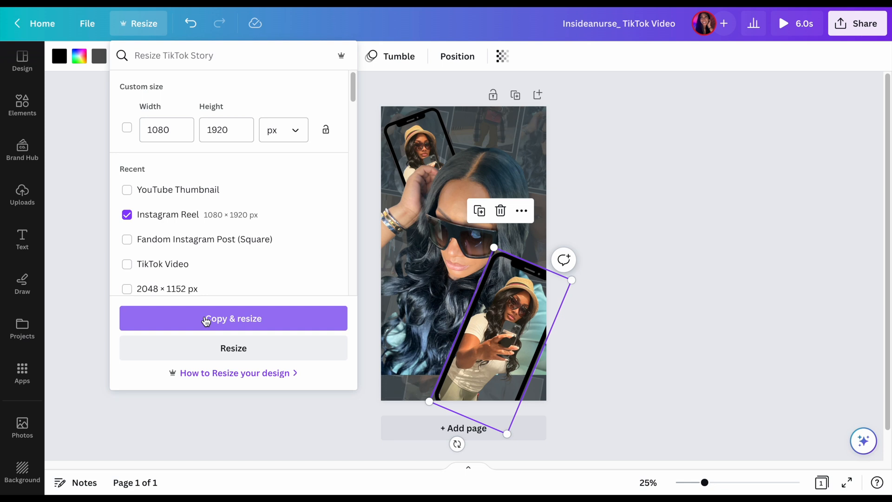
left_click(206, 320)
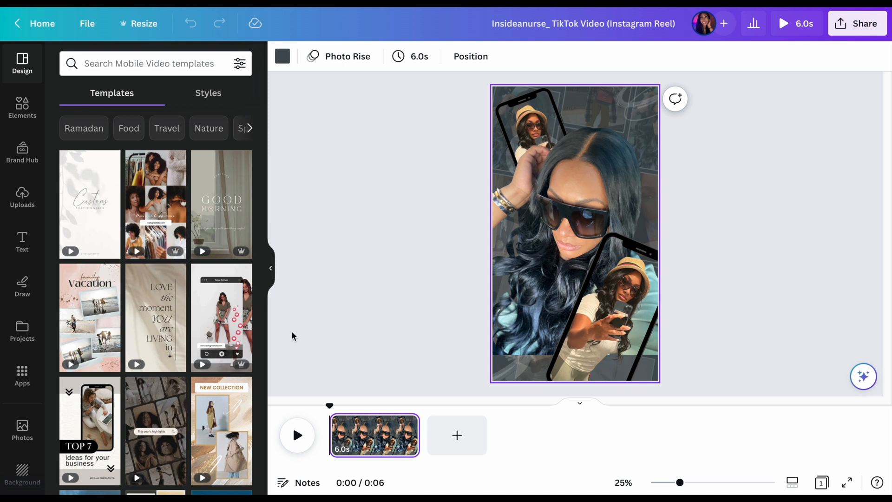
Play back the Instagram Reel copy to check its animations
left_click(304, 433)
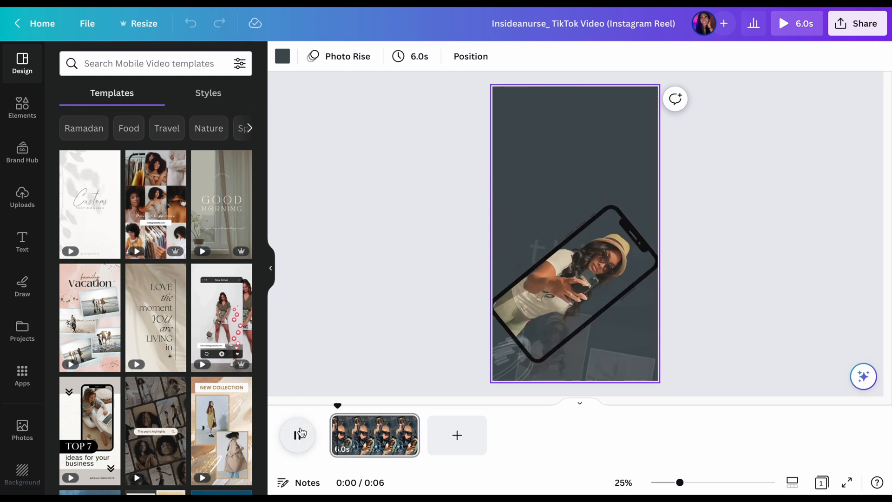
left_click(270, 268)
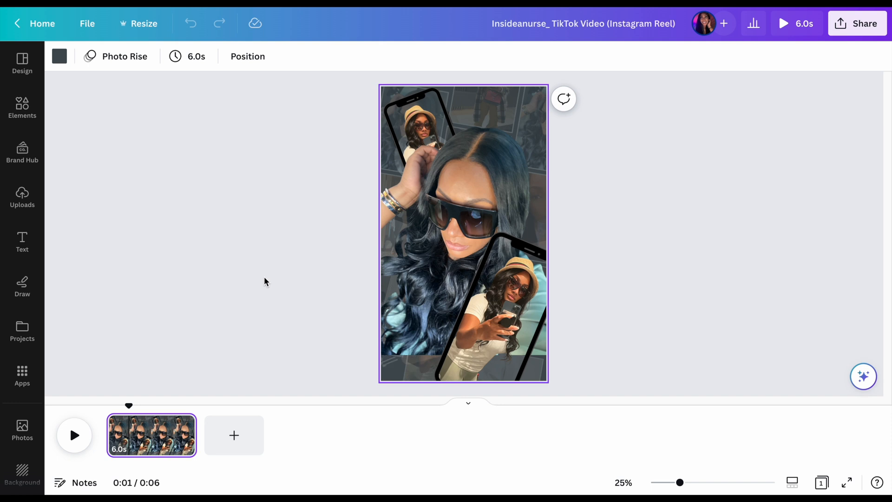
left_click(76, 435)
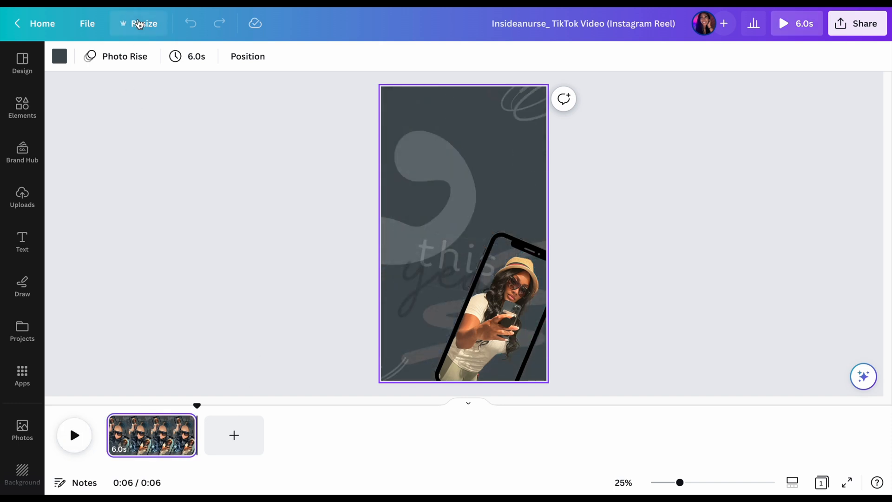
left_click(138, 23)
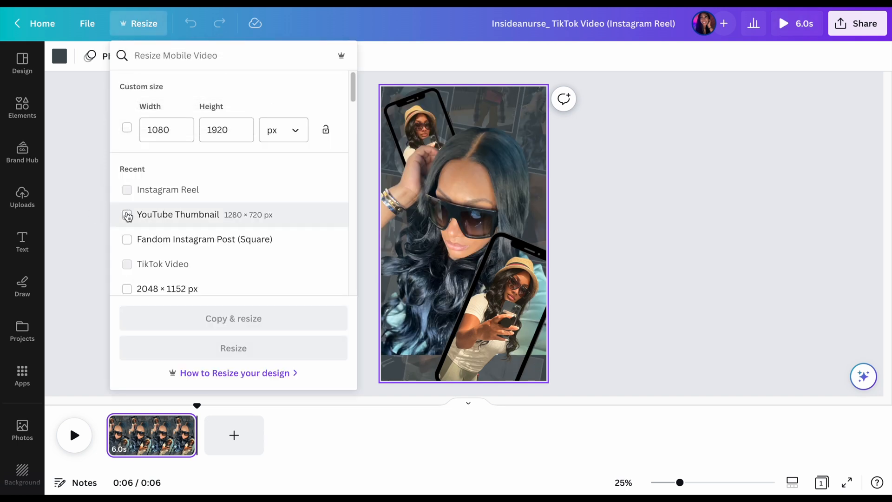
left_click(126, 214)
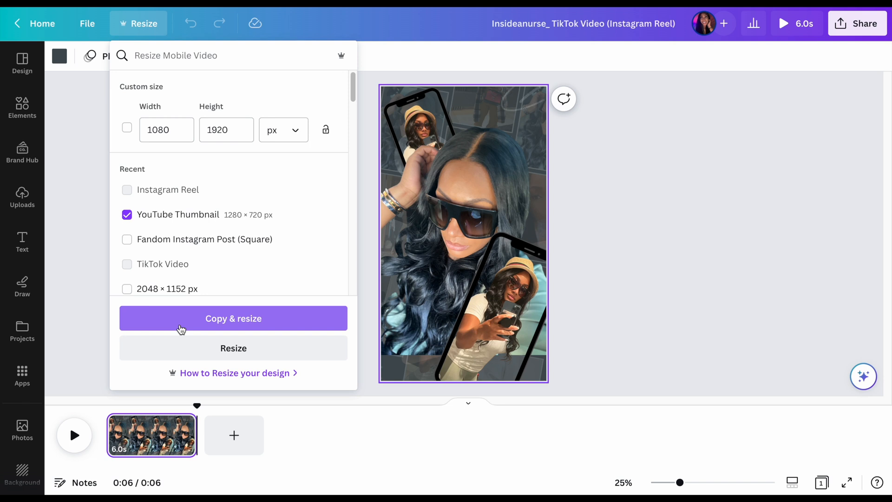
left_click(634, 189)
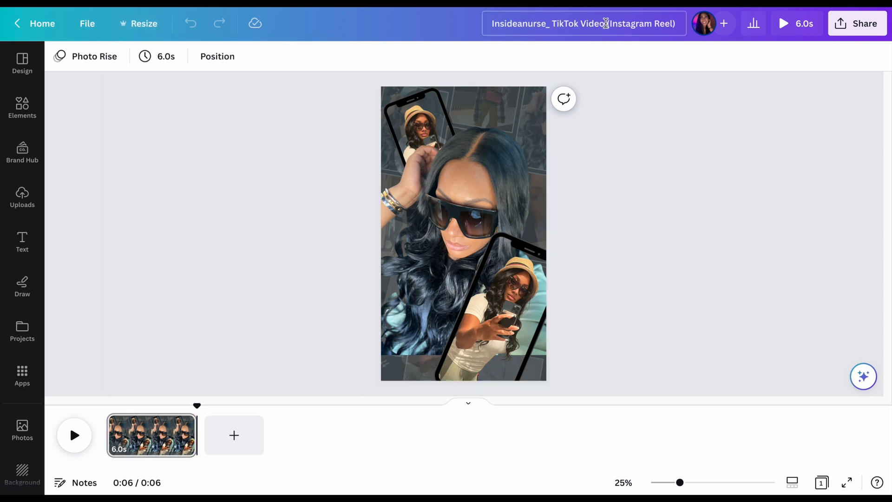
Shorten the reel copy's title to "Insideanurse (Instagram Reel)"
left_click(605, 23)
key("BackSpace")
key("BackSpace")
key("BackSpace")
key("BackSpace")
key("BackSpace")
key("BackSpace")
key("BackSpace")
key("BackSpace")
key("BackSpace")
key("BackSpace")
key("BackSpace")
key("BackSpace")
key("BackSpace")
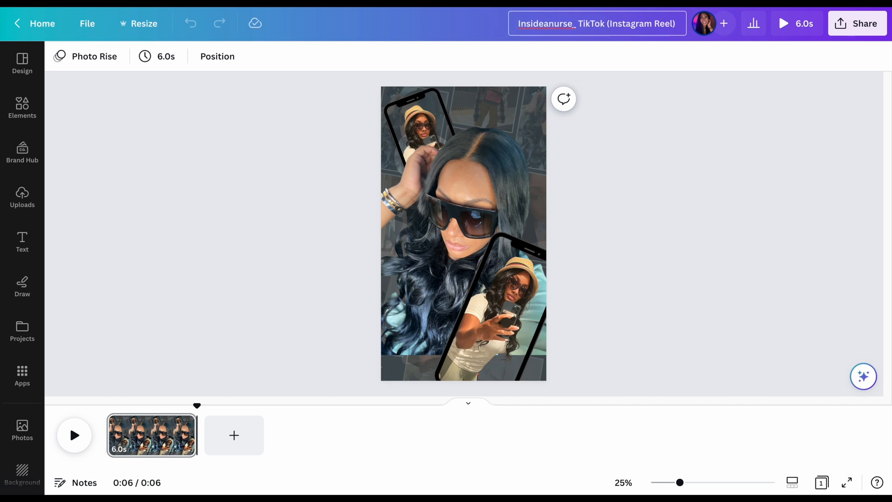
key("BackSpace")
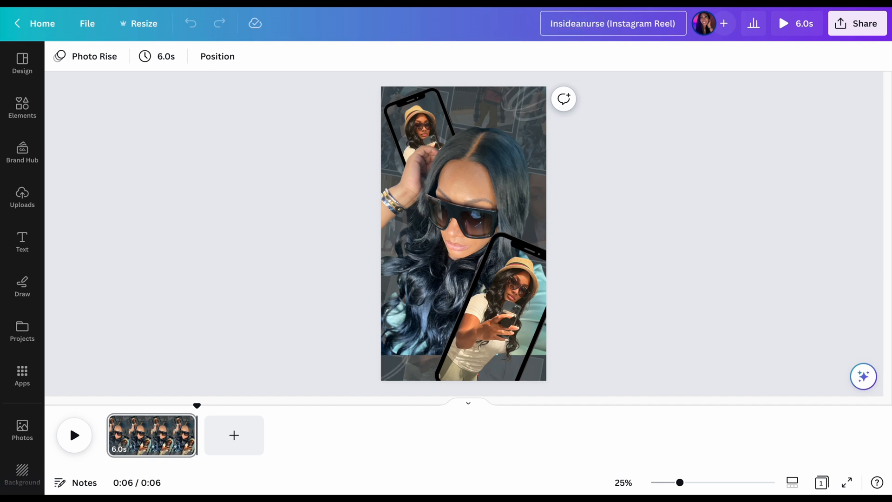
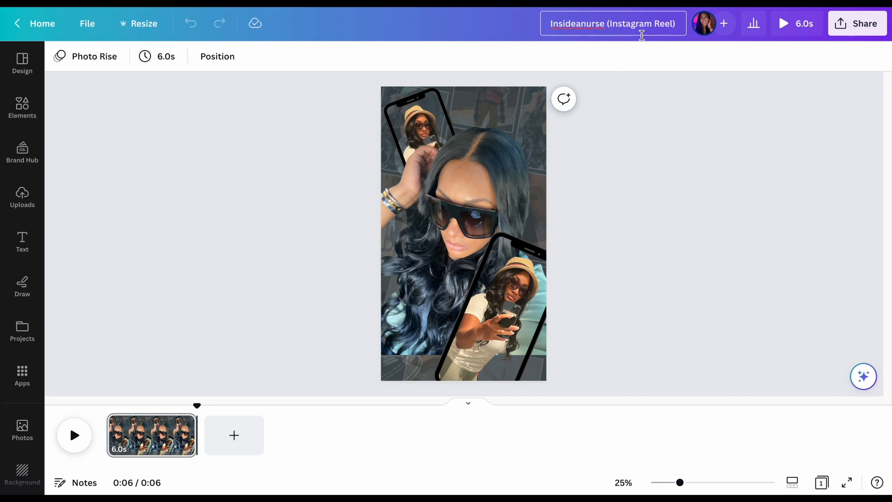
Create a resized copy of the design in the YouTube Thumbnail format, 1280 × 720 px
left_click(147, 23)
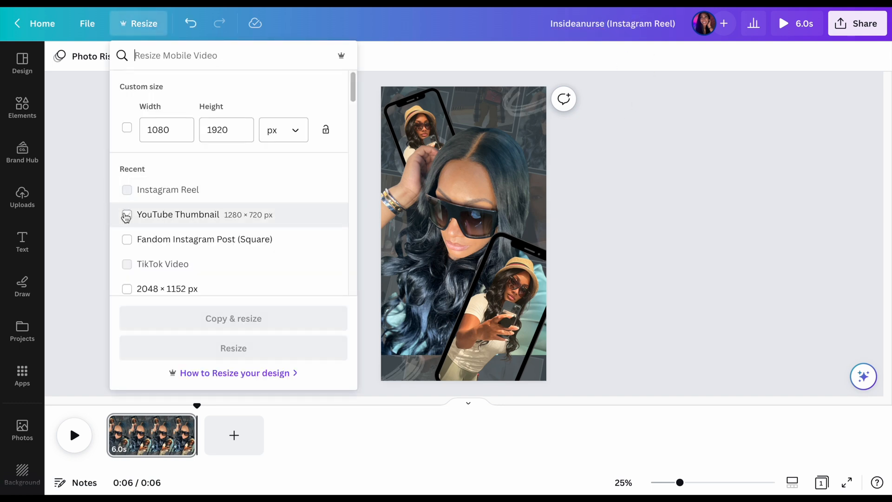
left_click(126, 216)
left_click(168, 328)
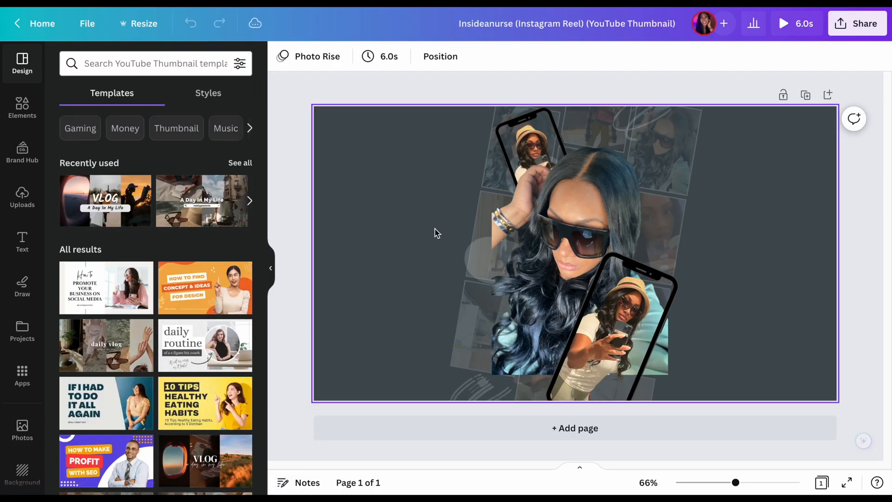
Shorten the thumbnail copy's title to "Insideanurse (YouTube Thumbnail)" and play back its animations
left_click(586, 24)
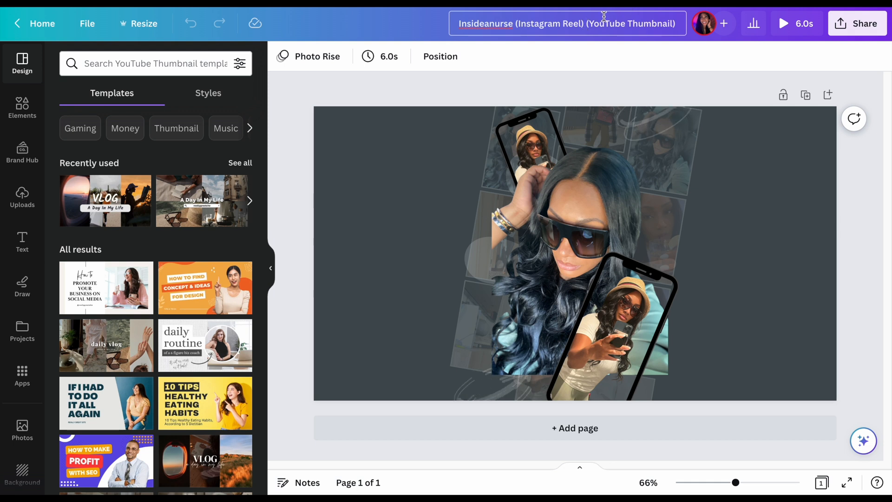
key("BackSpace")
key("BackSpace")
key("BackSpace")
key("BackSpace")
key("BackSpace")
key("BackSpace")
key("BackSpace")
key("BackSpace")
key("BackSpace")
key("BackSpace")
key("BackSpace")
key("BackSpace")
key("BackSpace")
key("BackSpace")
key("BackSpace")
key("BackSpace")
key("BackSpace")
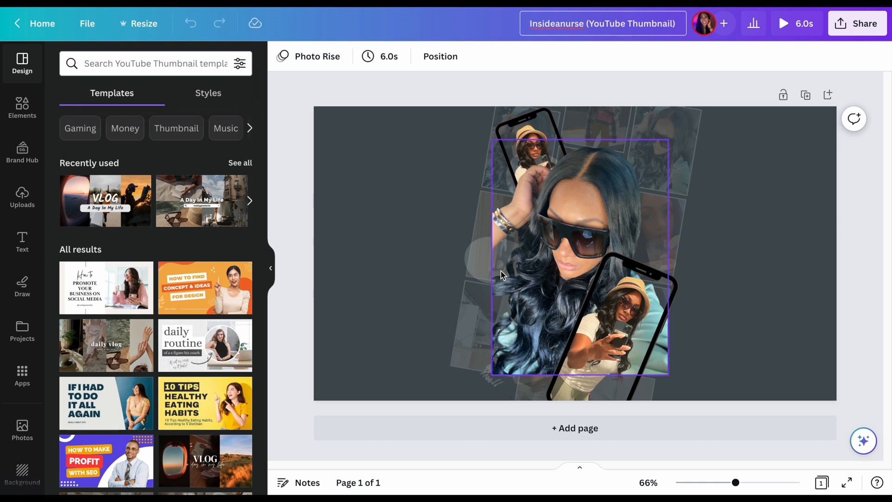
left_click(781, 24)
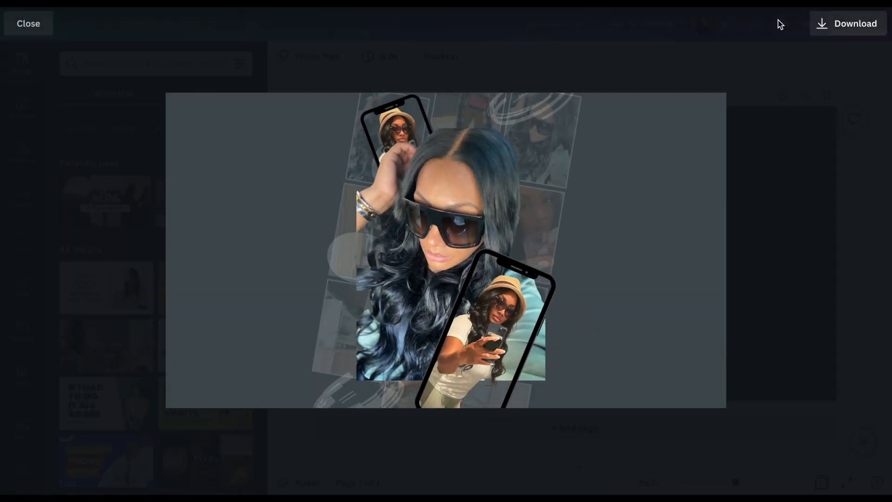
left_click(28, 33)
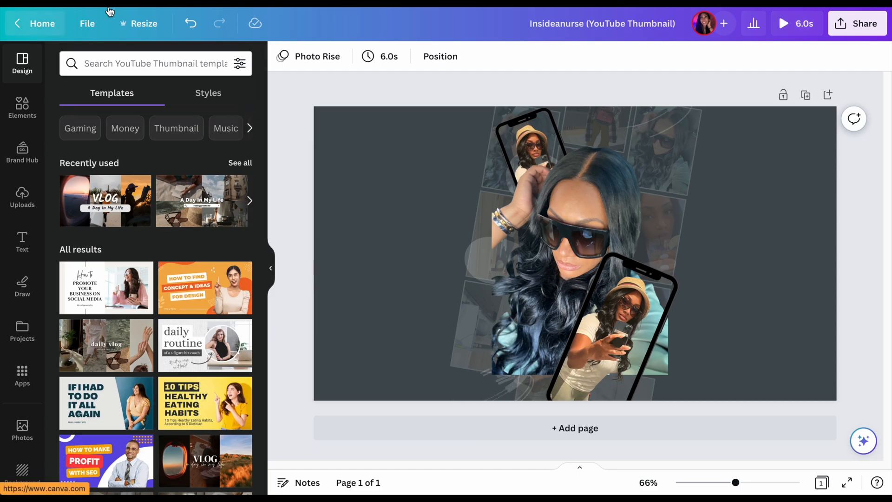
Try several palette colors on the page background and set it to the light beige from the second photo's colors
left_click(428, 218)
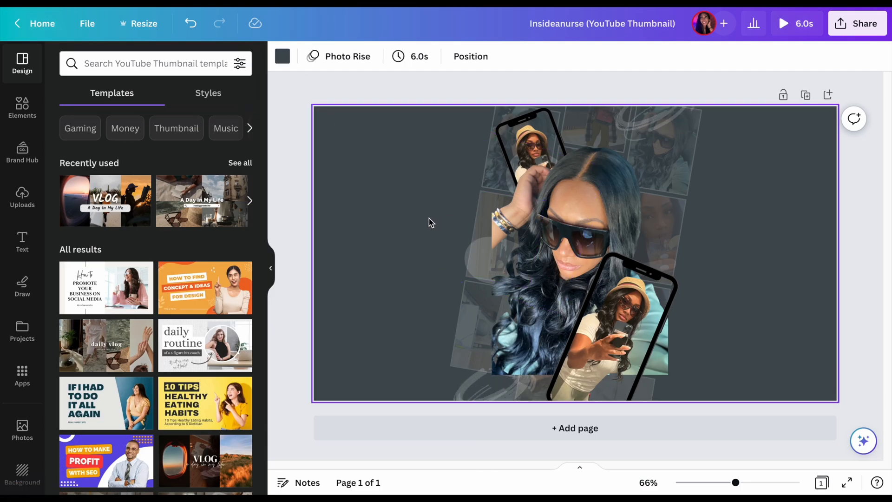
left_click(282, 57)
left_click(73, 165)
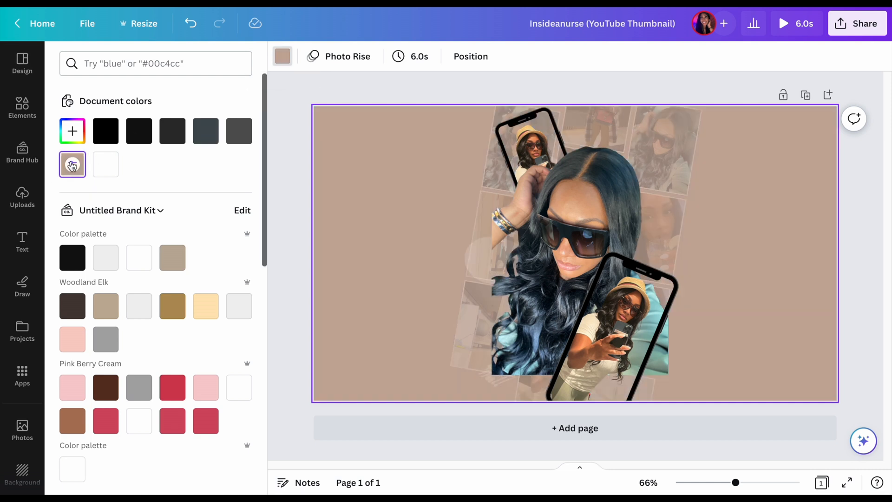
left_click(106, 307)
left_click(173, 306)
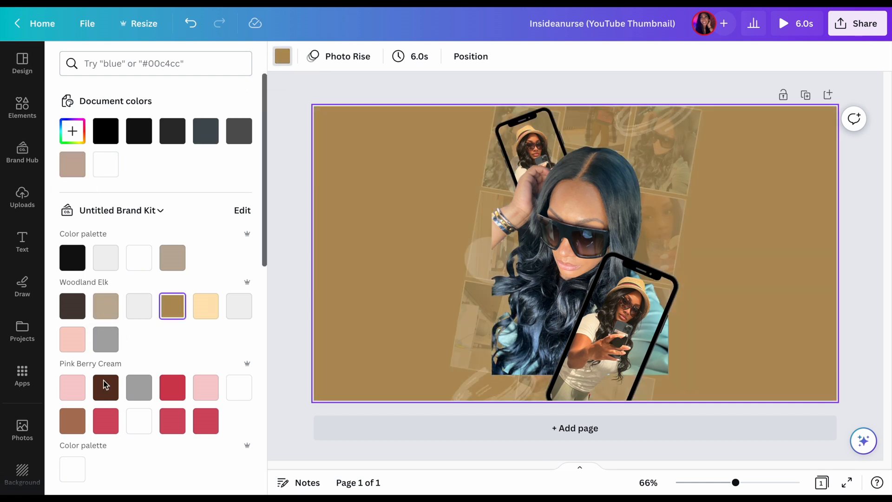
left_click(73, 421)
left_click(73, 306)
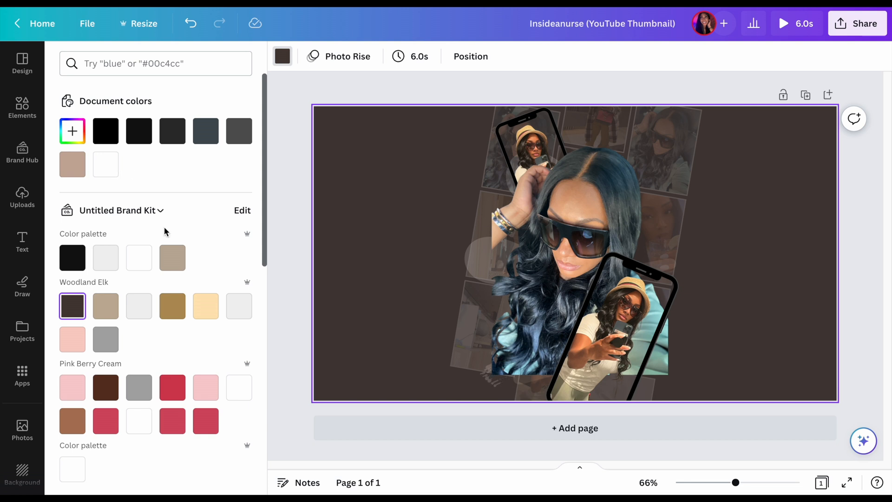
scroll(161, 278, "down", 6)
left_click(106, 307)
left_click(177, 305)
left_click(210, 306)
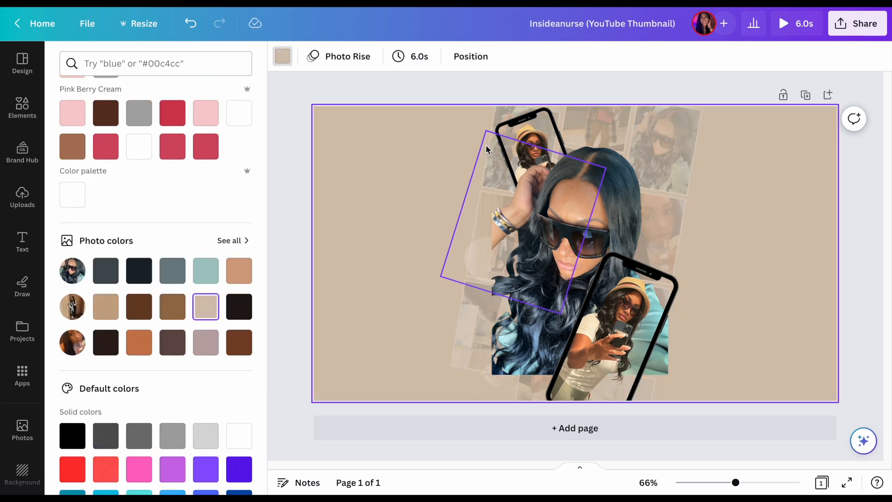
Select all the collage, phone and cutout elements and enlarge them together on the thumbnail
left_click_drag(477, 147, 708, 342)
left_click_drag(440, 434, 290, 440)
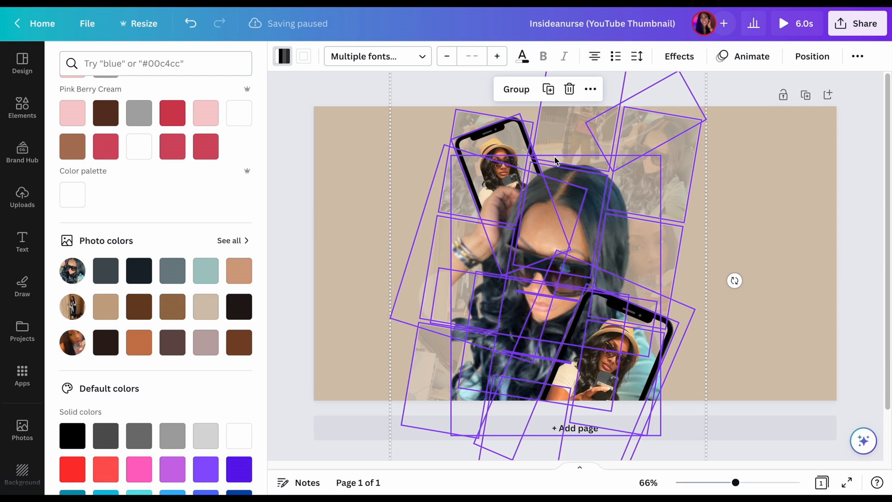
key("Escape")
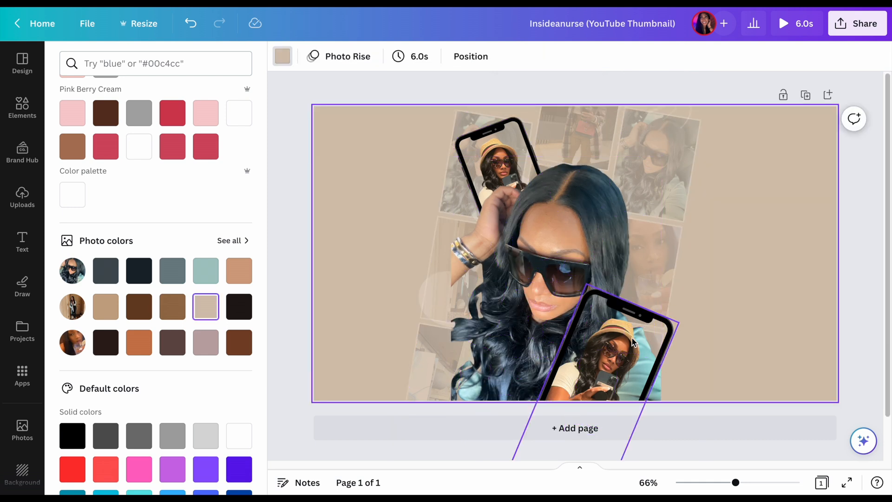
Move the lower phone frame, the large sunglasses cutout and the upper phone frame to the right side of the thumbnail
left_click_drag(632, 343, 821, 291)
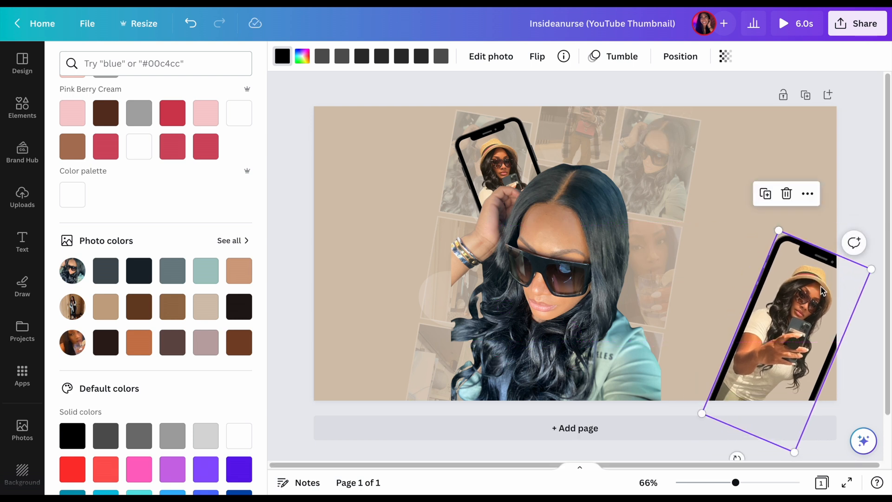
left_click(590, 258)
left_click_drag(590, 258, 826, 184)
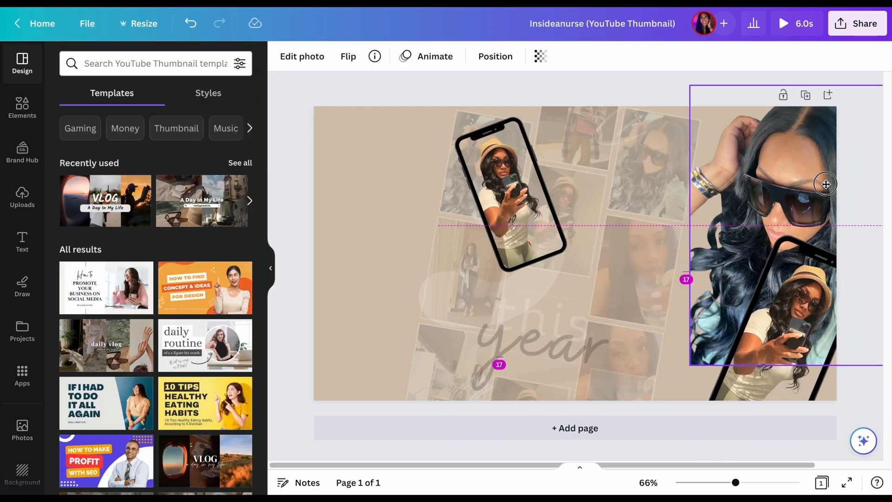
left_click_drag(531, 183, 812, 178)
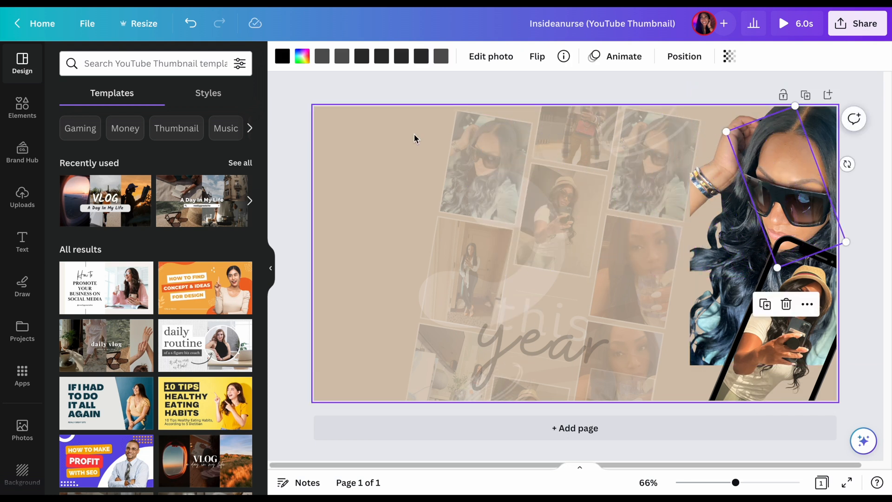
Group the faded collage photos with their text and enlarge the group to cover the left half of the thumbnail
left_click_drag(414, 135, 572, 303)
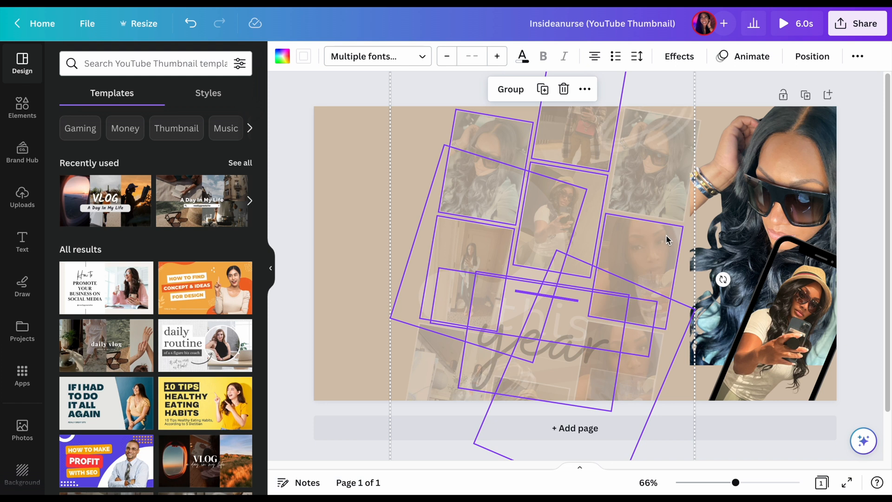
left_click(511, 88)
scroll(474, 231, "down", 1)
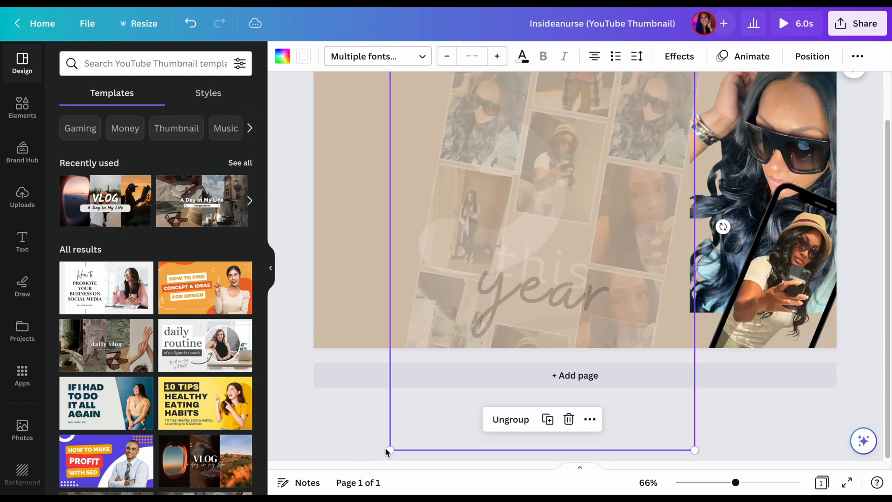
left_click_drag(390, 450, 361, 448)
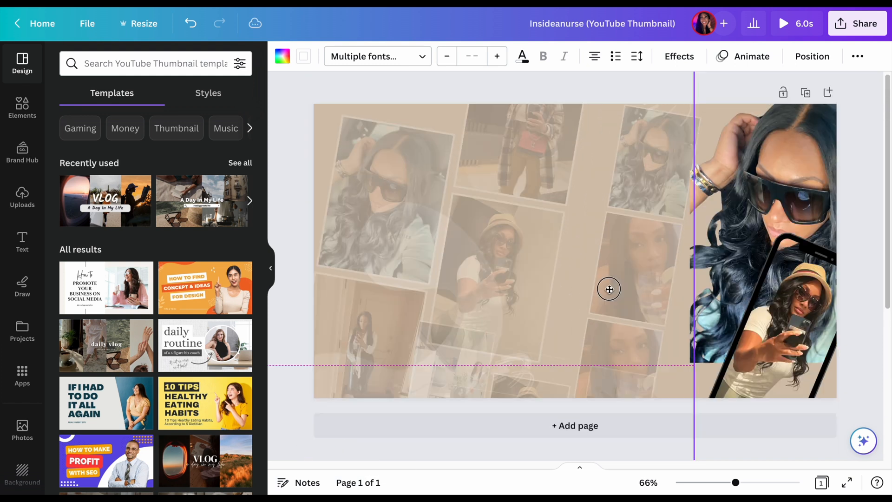
left_click_drag(609, 289, 612, 290)
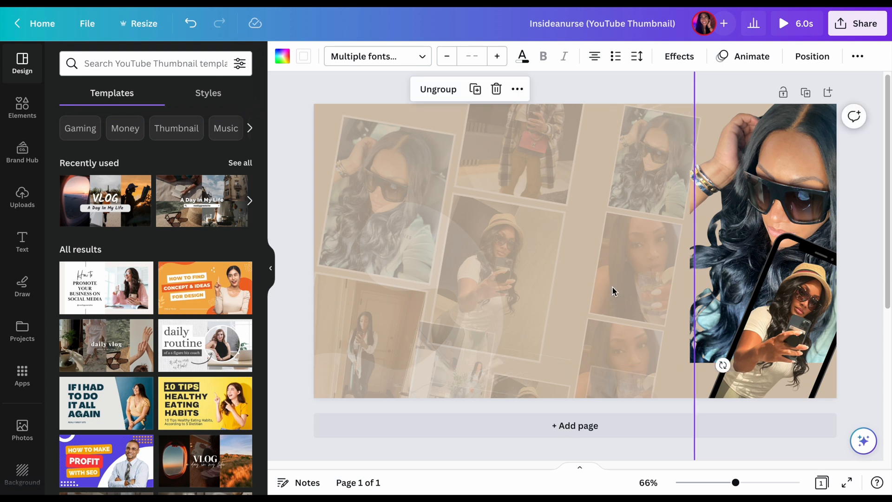
Shift the sunglasses cutout inward and down, with one phone frame at its upper left and the other at its lower right
left_click(792, 195)
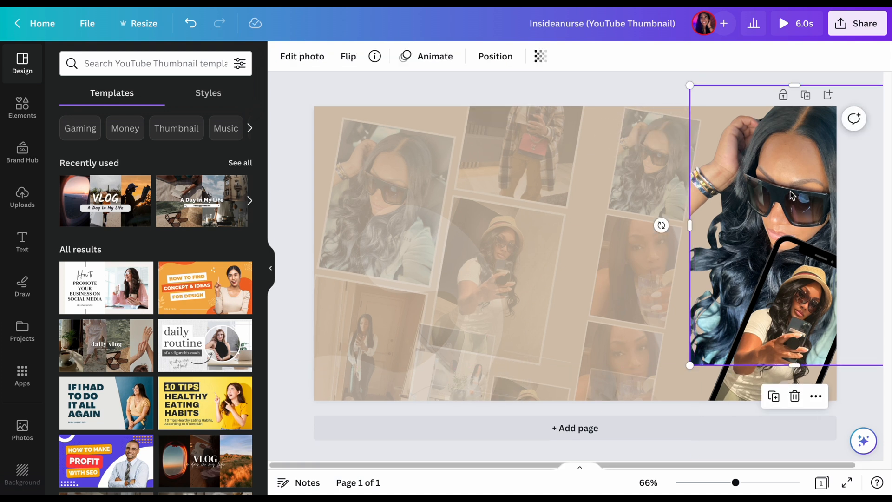
left_click_drag(792, 195, 706, 242)
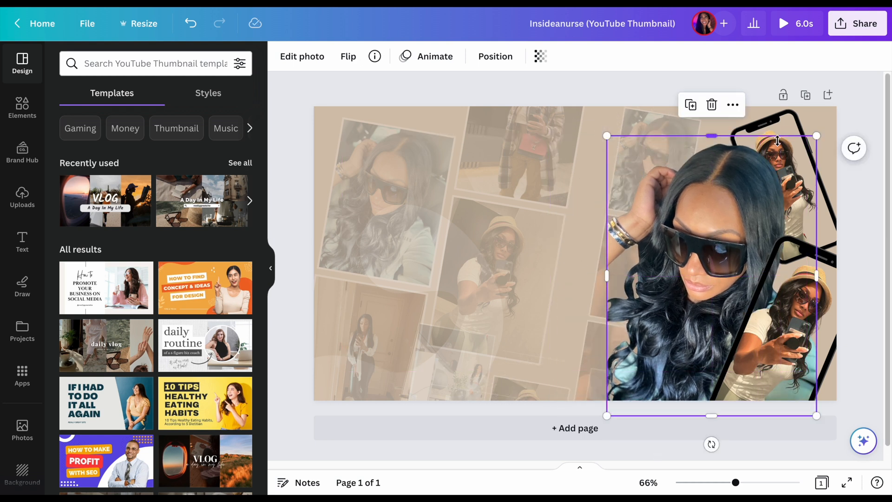
left_click_drag(789, 130, 643, 126)
left_click_drag(809, 266, 806, 289)
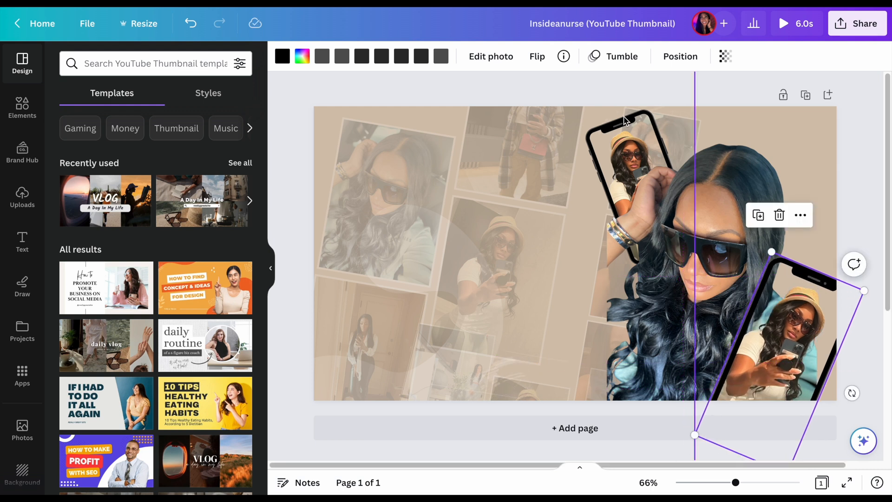
left_click(627, 124)
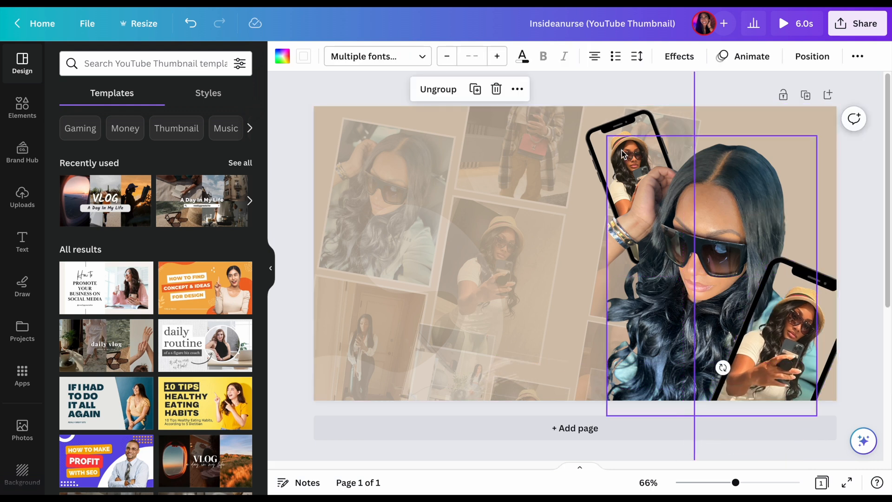
left_click_drag(622, 150, 622, 179)
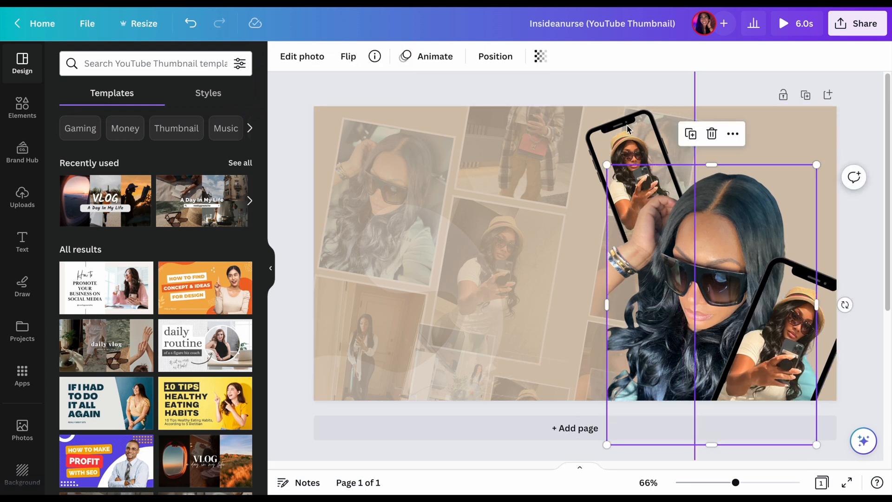
Shift the grouped collage slightly right and down on the page and open its arrangement settings
left_click(627, 129)
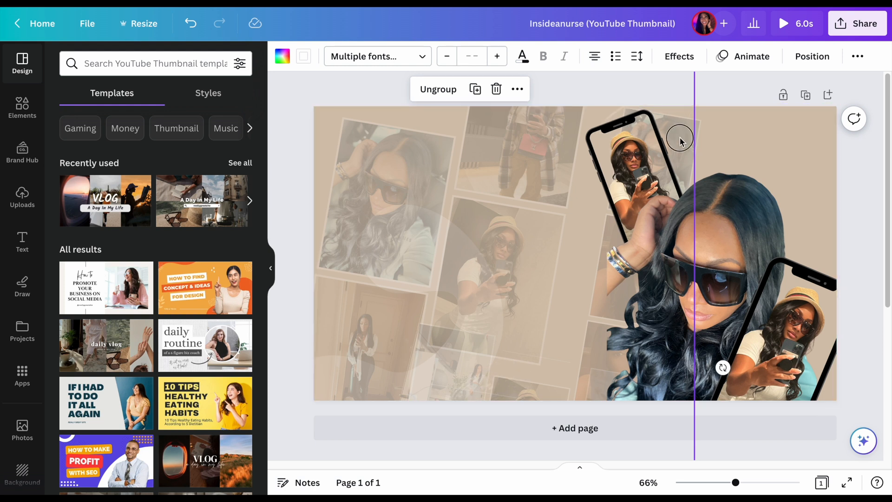
left_click_drag(680, 140, 704, 149)
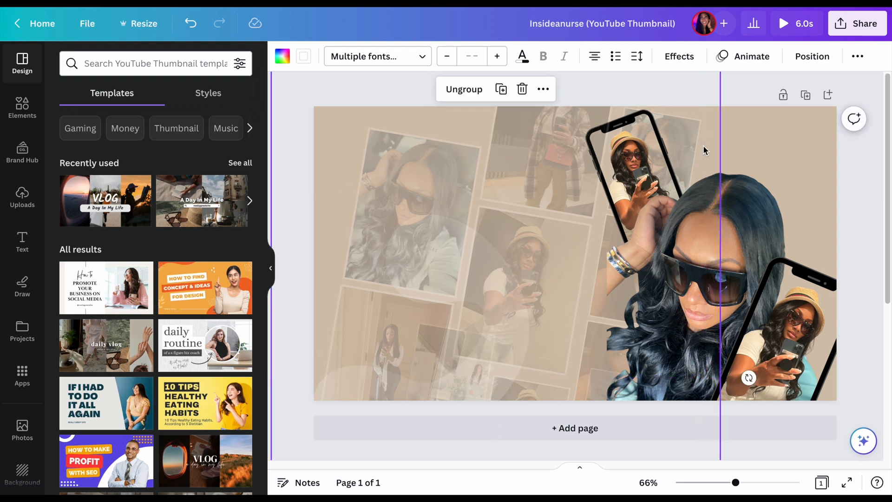
right_click(704, 145)
left_click(694, 116)
left_click(812, 56)
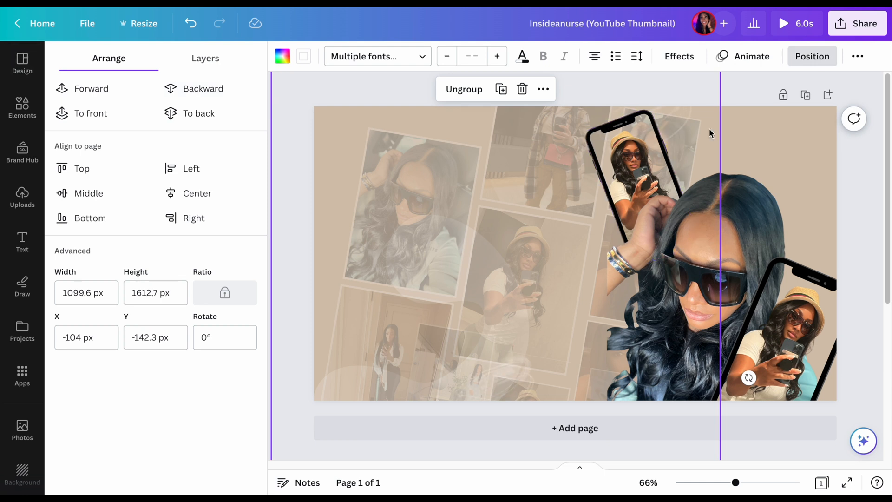
left_click(768, 135)
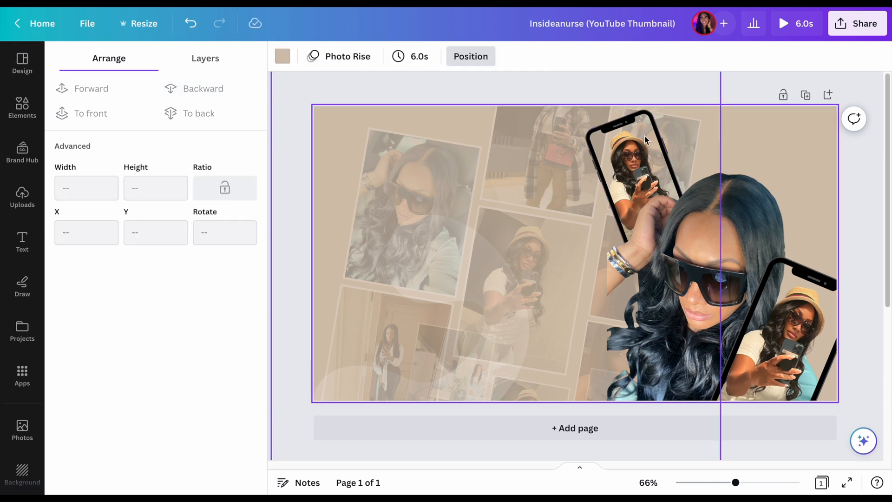
Enlarge the upper phone frame to nearly the full page height and position it behind the sunglasses cutout's raised hand
left_click(619, 146)
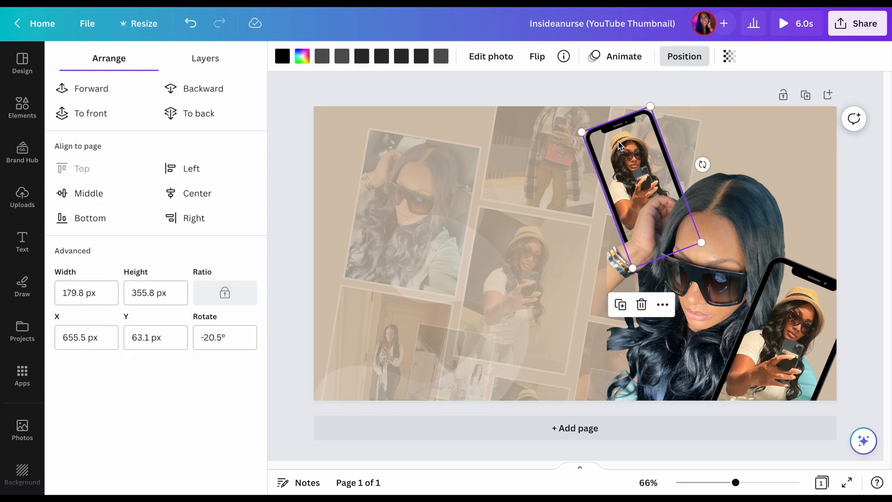
mouse_move(619, 145)
left_mouse_down()
mouse_move(616, 161)
mouse_move(619, 149)
left_mouse_up()
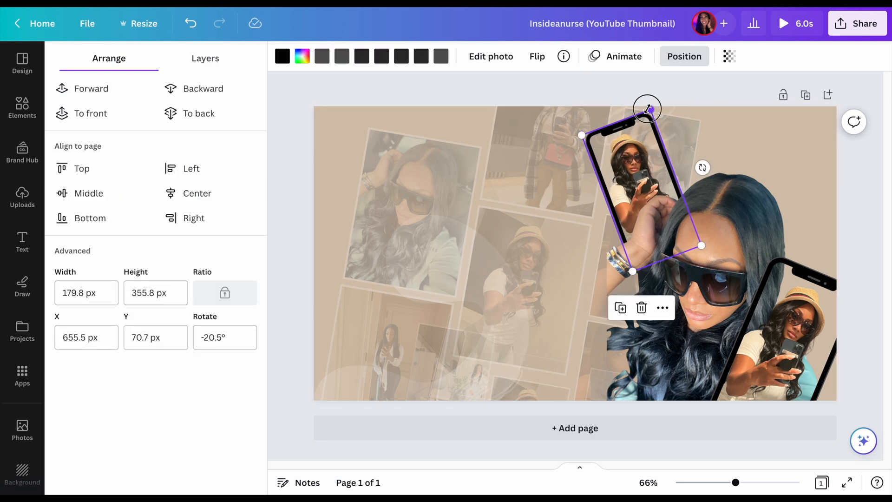
left_click_drag(650, 110, 682, 93)
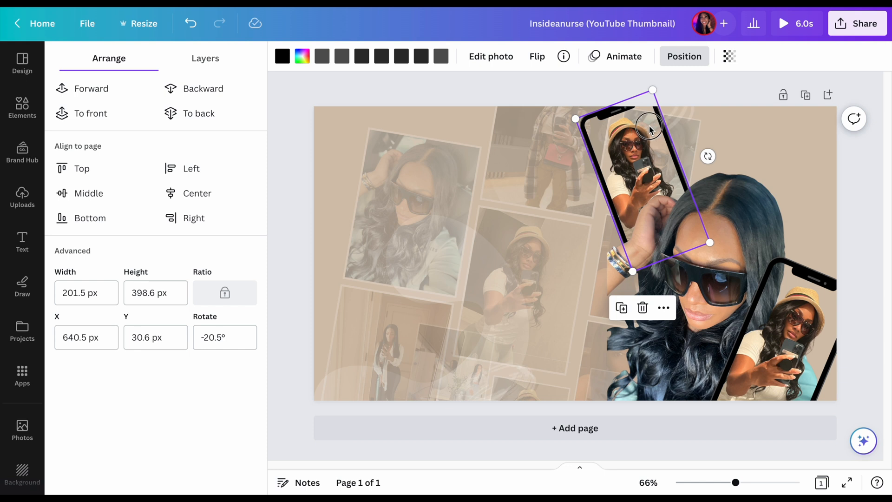
left_click_drag(641, 131, 605, 144)
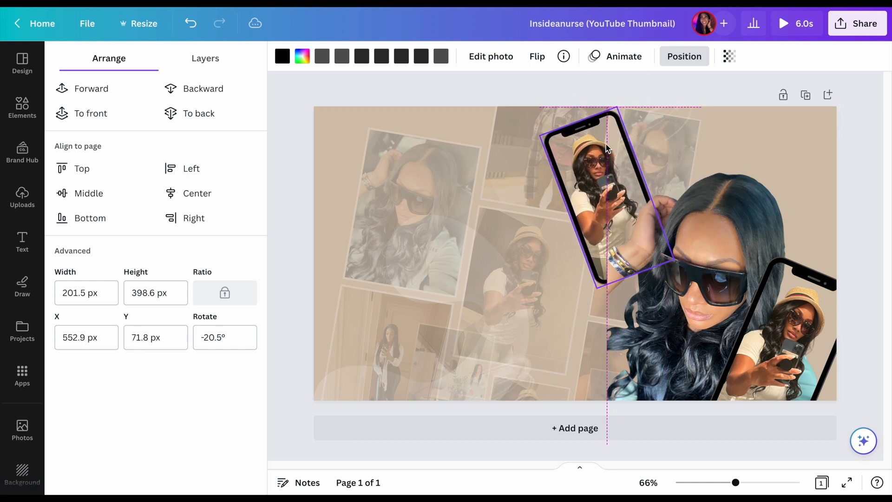
left_click_drag(598, 279, 407, 439)
left_click_drag(557, 189, 601, 173)
left_click(774, 132)
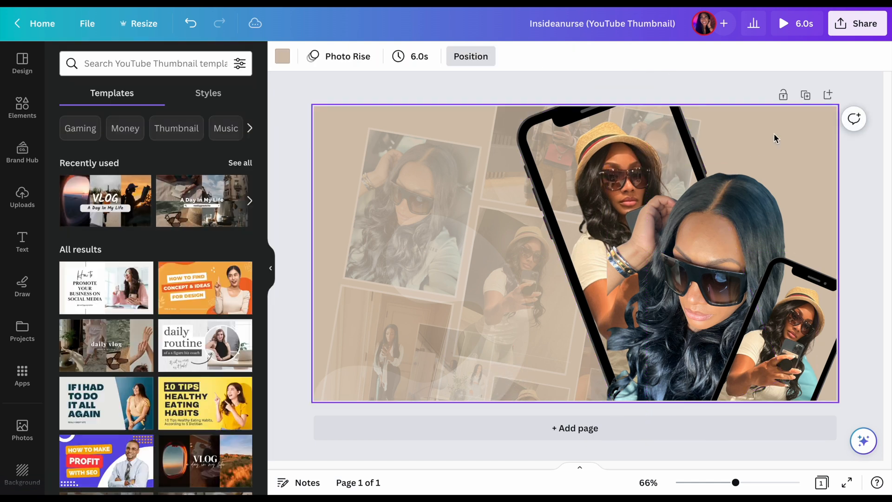
left_click(687, 217)
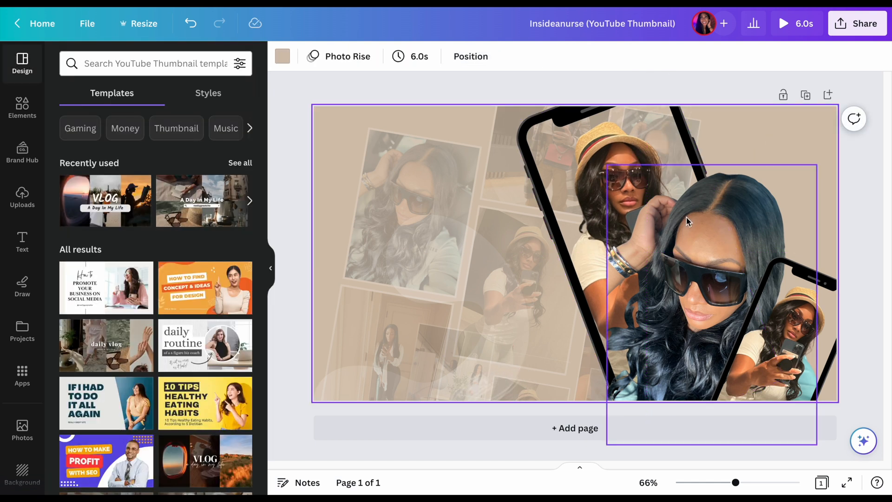
Reposition the sunglasses cutout flush with the page's lower right corner, keeping it in front of the large phone frame
left_click_drag(687, 217, 622, 239)
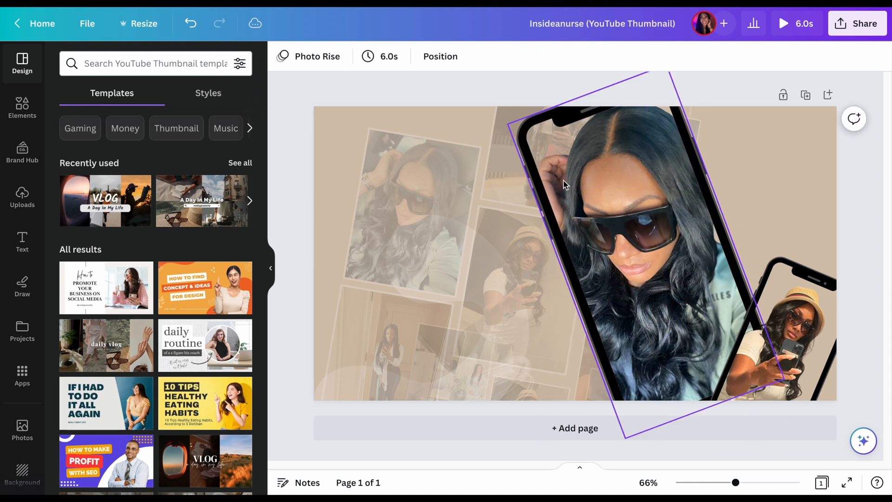
left_click(192, 24)
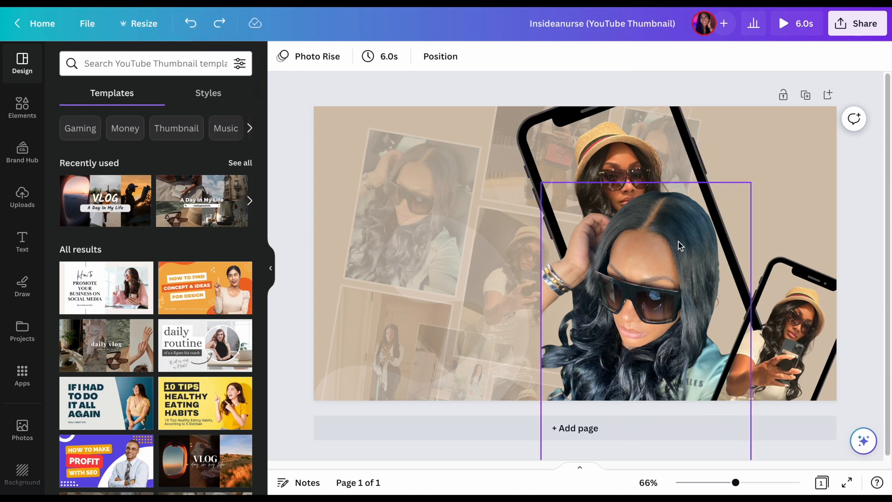
left_click_drag(679, 245, 761, 180)
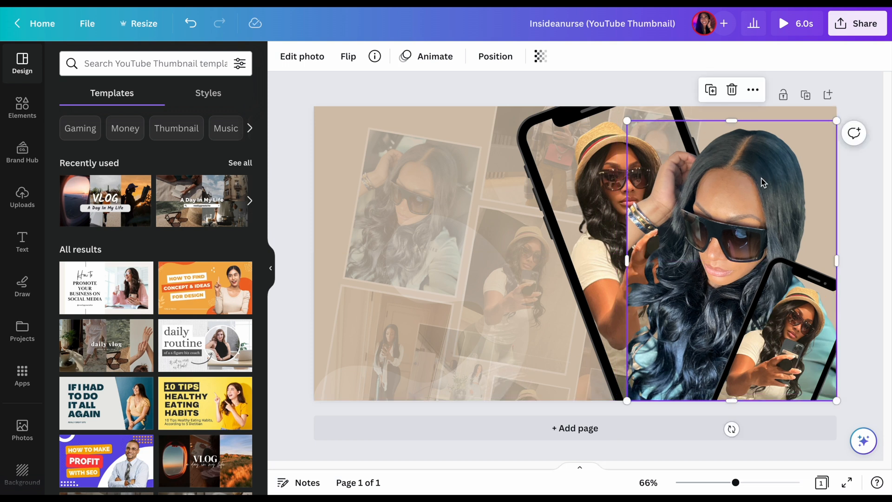
Enlarge the smaller phone frame and place it over the lower right part of the sunglasses cutout, extending past the page edge
left_click(792, 289)
left_click_drag(775, 252, 771, 214)
left_click_drag(795, 278, 796, 298)
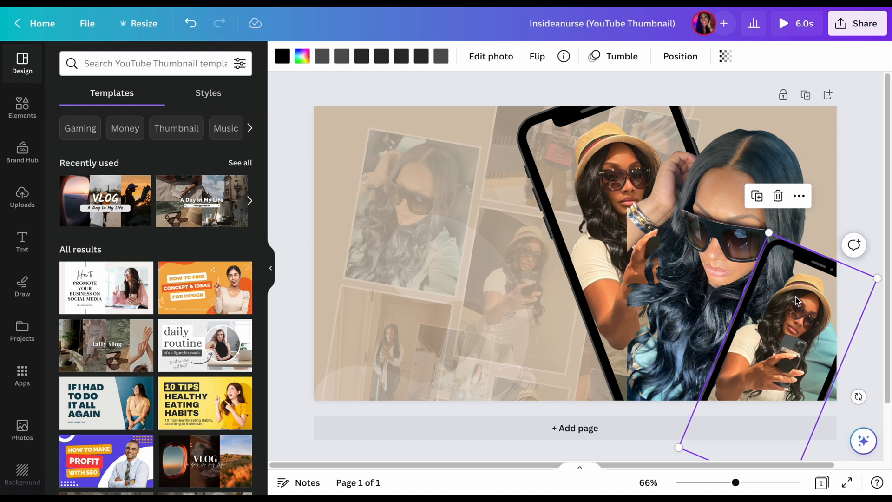
left_click(479, 263)
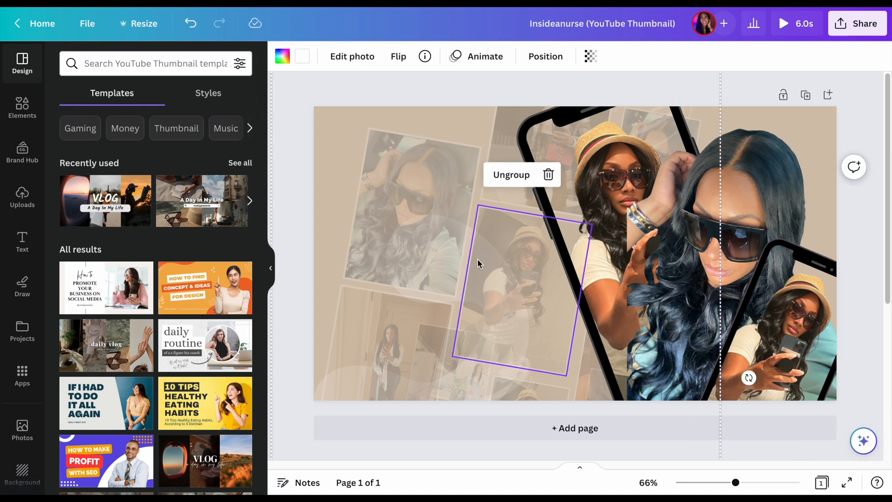
left_click(283, 176)
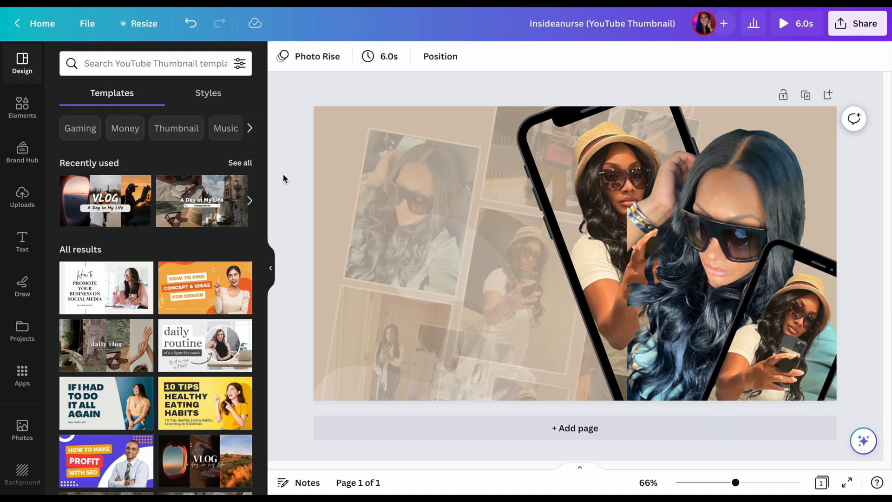
left_click(349, 168)
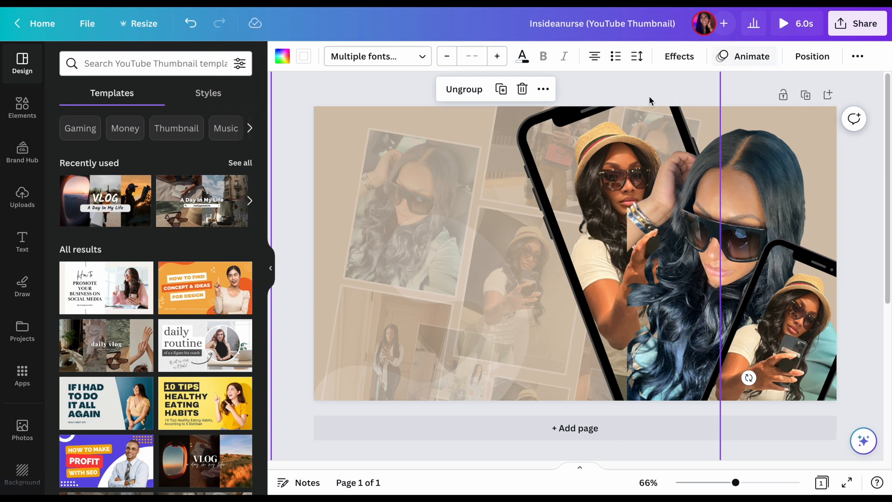
left_click(681, 56)
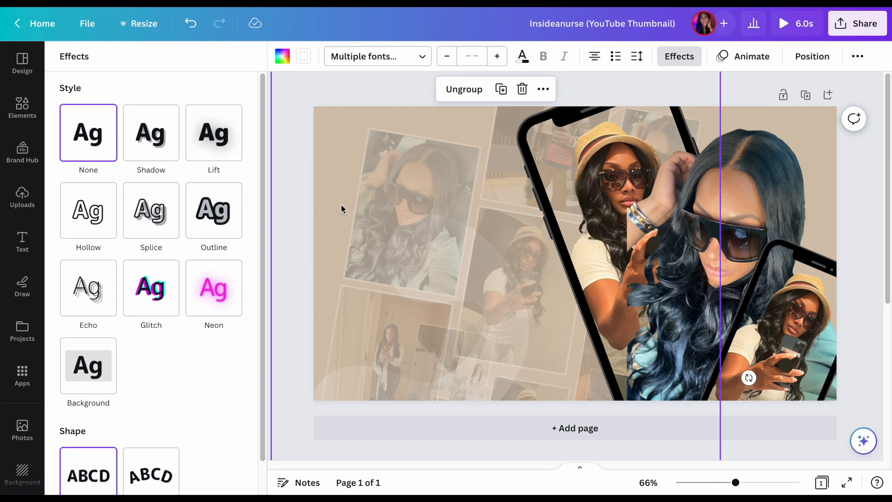
left_click(371, 205)
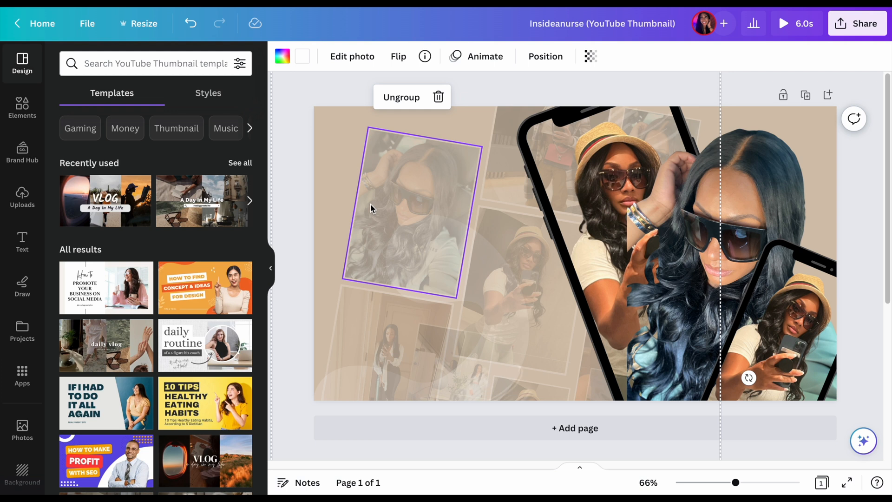
Add a heading text to the thumbnail and set its font to Buffalo
left_click(21, 241)
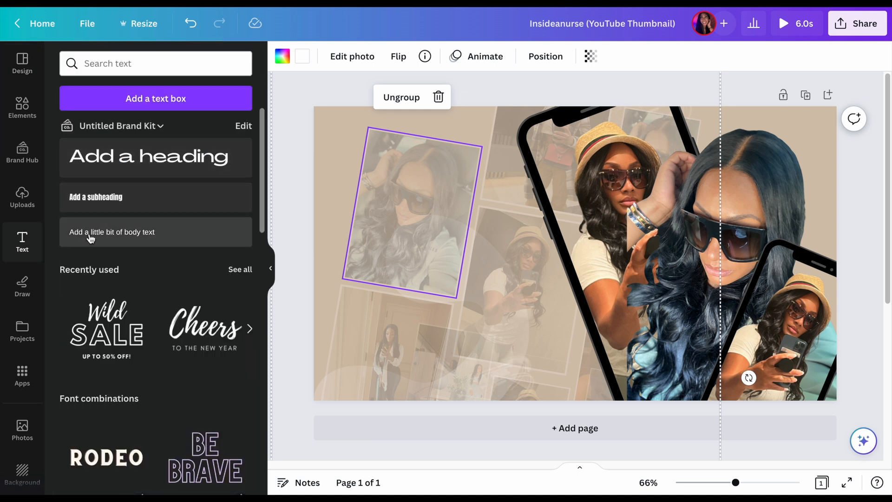
scroll(106, 292, "down", 3)
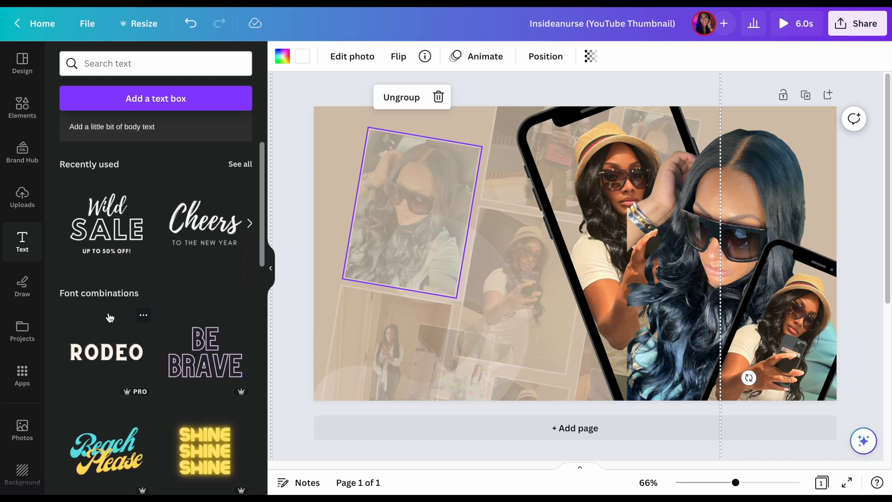
scroll(110, 318, "down", 2)
scroll(110, 317, "down", 3)
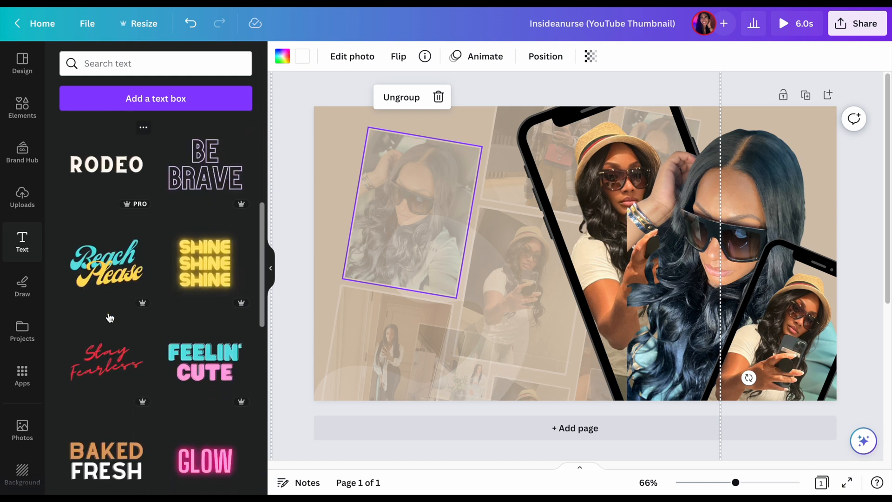
scroll(110, 315, "up", 6)
left_click(168, 165)
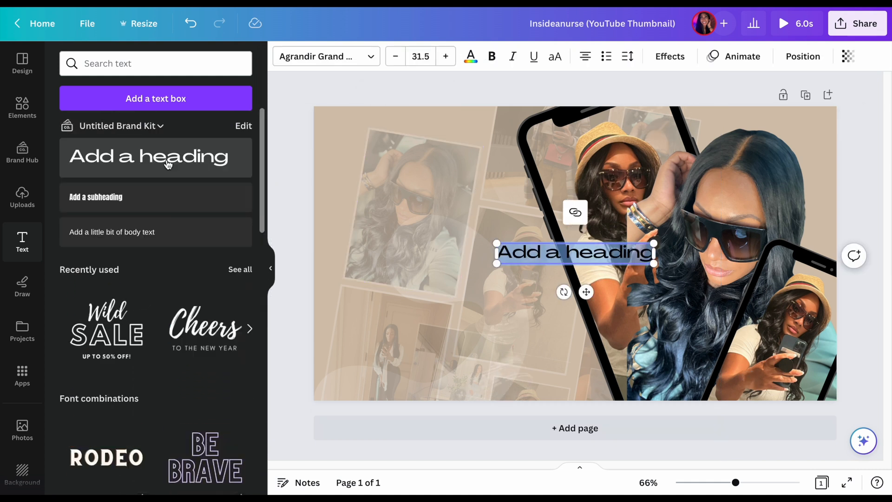
left_click(370, 58)
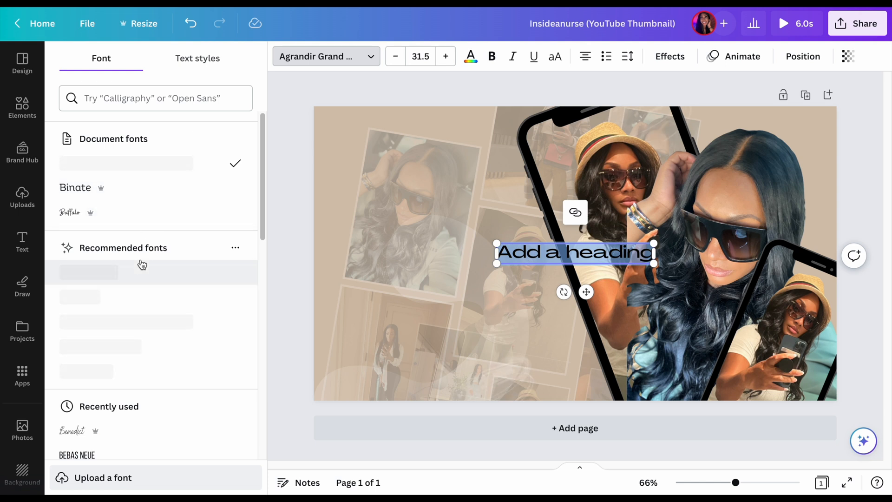
scroll(155, 333, "down", 10)
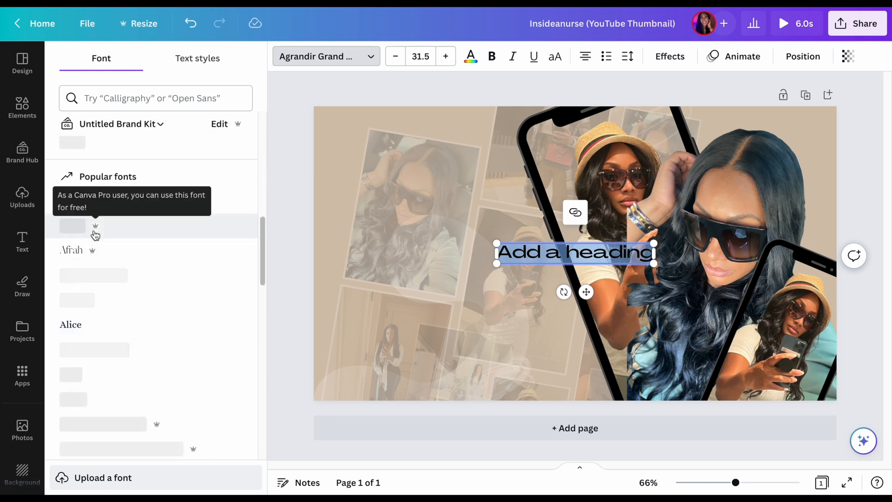
left_click(149, 289)
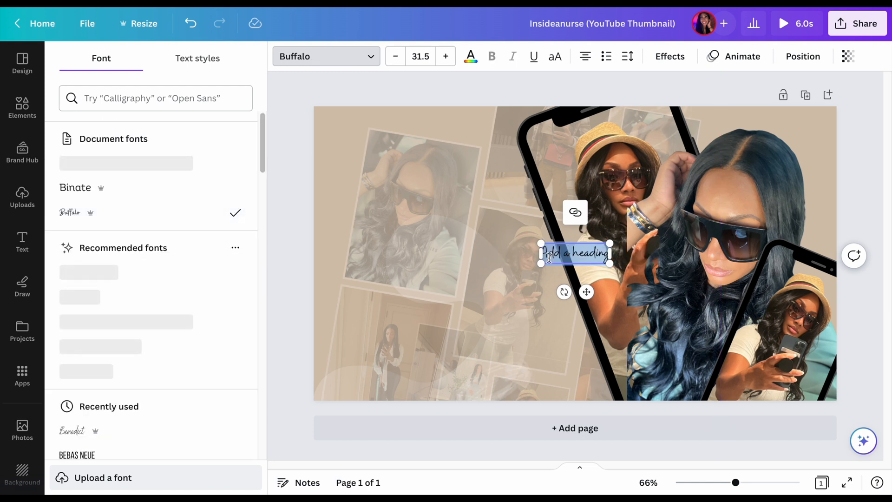
Replace the heading's placeholder with "Subscribe to my youtube" on the first line and "Inside a Nurse" on the second
type("Ins")
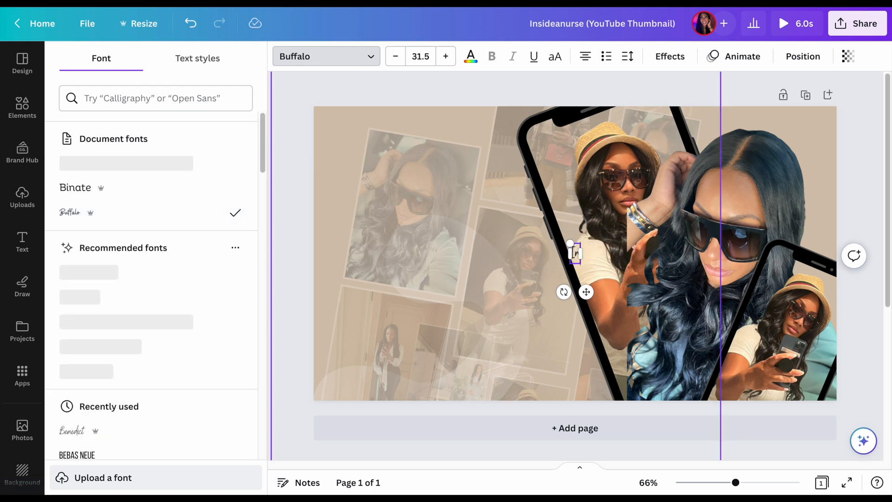
type("ide a")
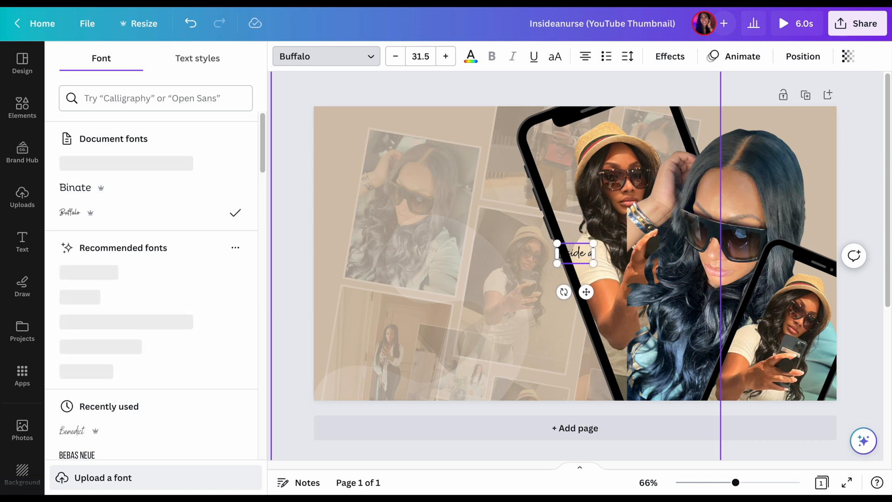
type(" Nurse")
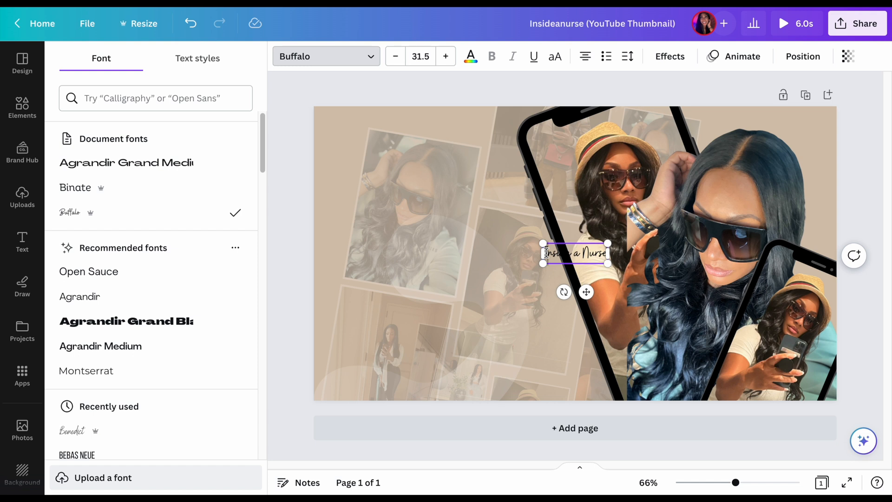
left_click(544, 254)
type("Subscribe ")
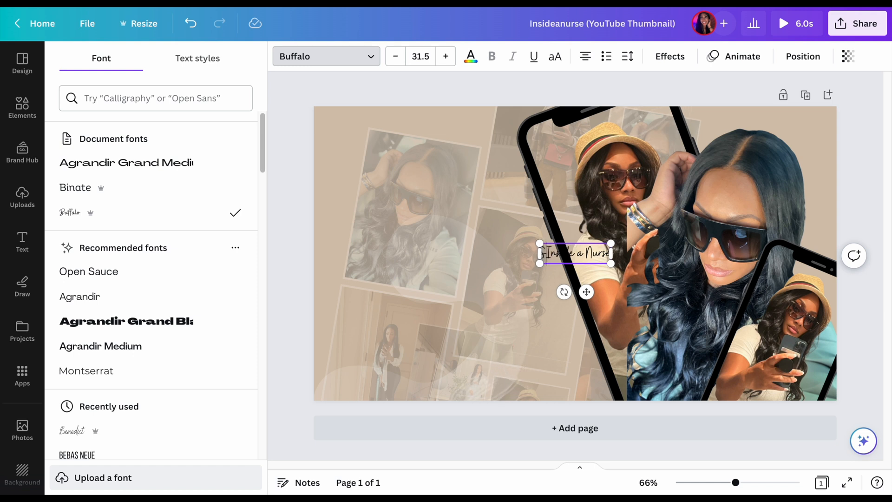
type("to my you")
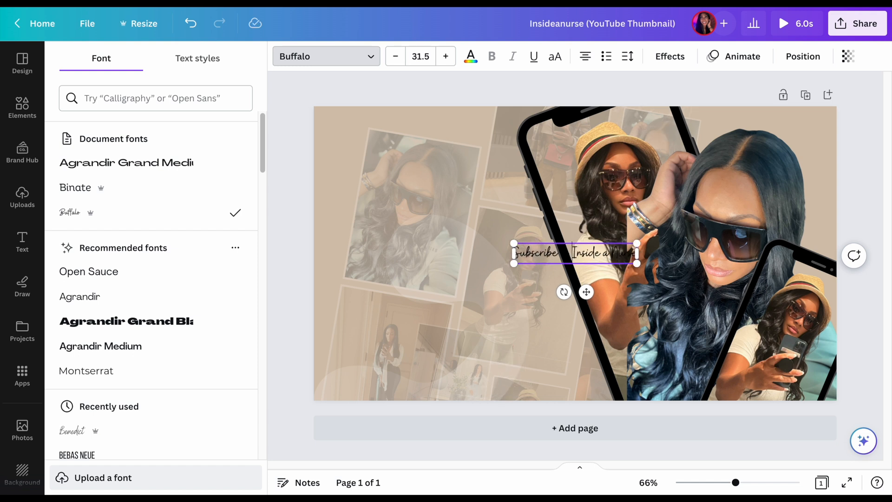
type("tube")
key("Return")
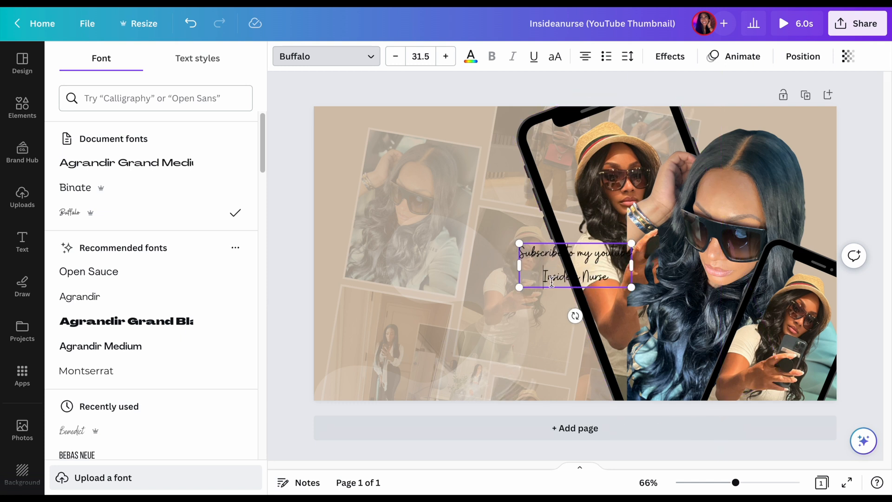
Nudge the grouped faded collage slightly down on the page
left_click(446, 284)
mouse_move(447, 284)
left_mouse_down()
mouse_move(404, 279)
mouse_move(442, 282)
left_mouse_up()
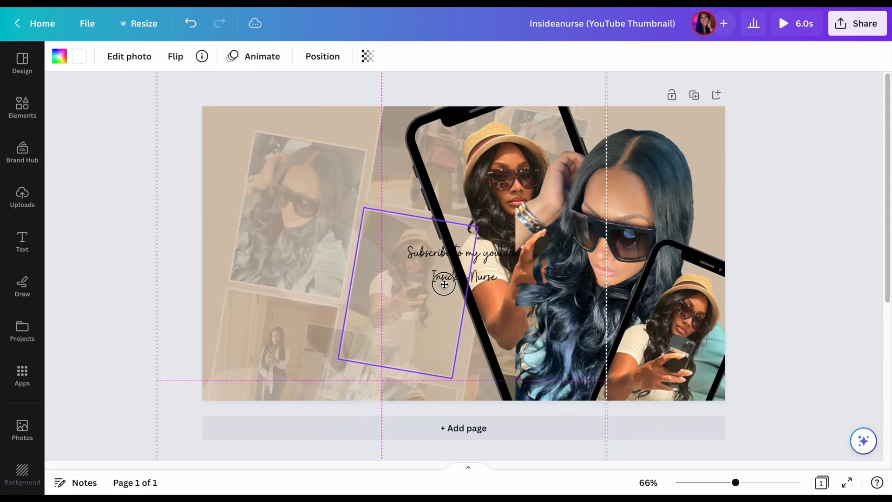
left_click(463, 275)
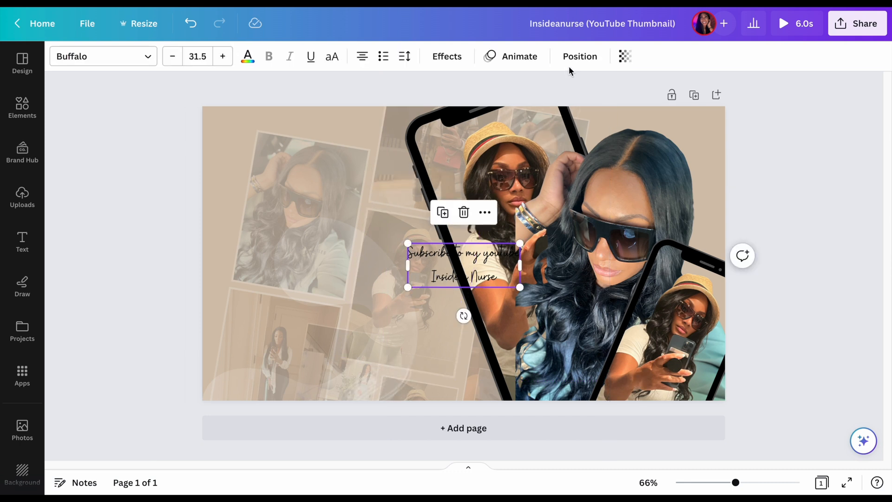
left_click(579, 58)
left_click(457, 195)
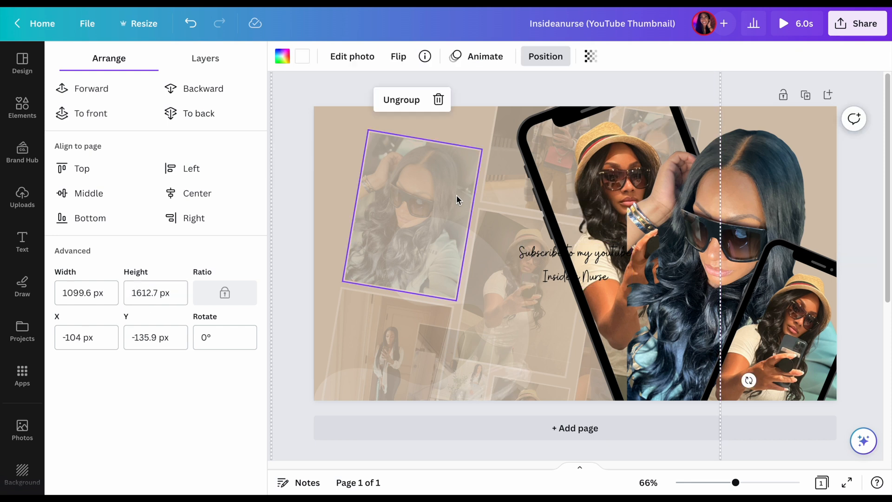
left_click(549, 259)
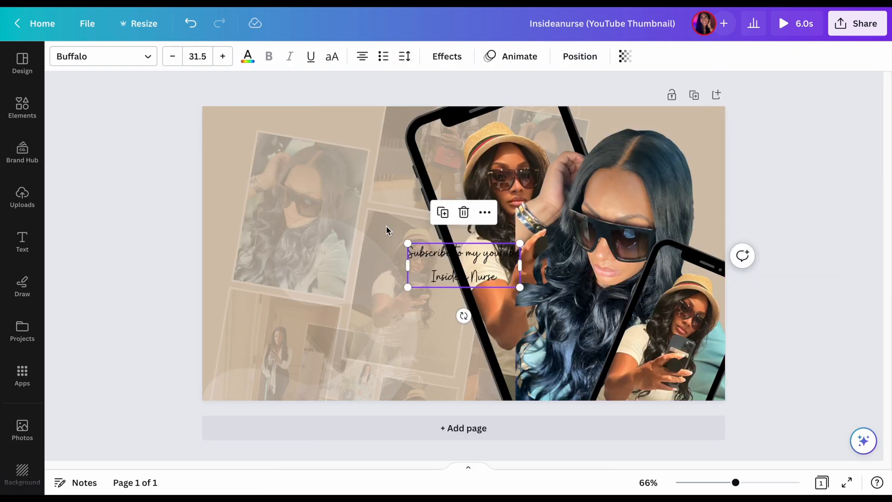
left_click(342, 210)
left_click(319, 58)
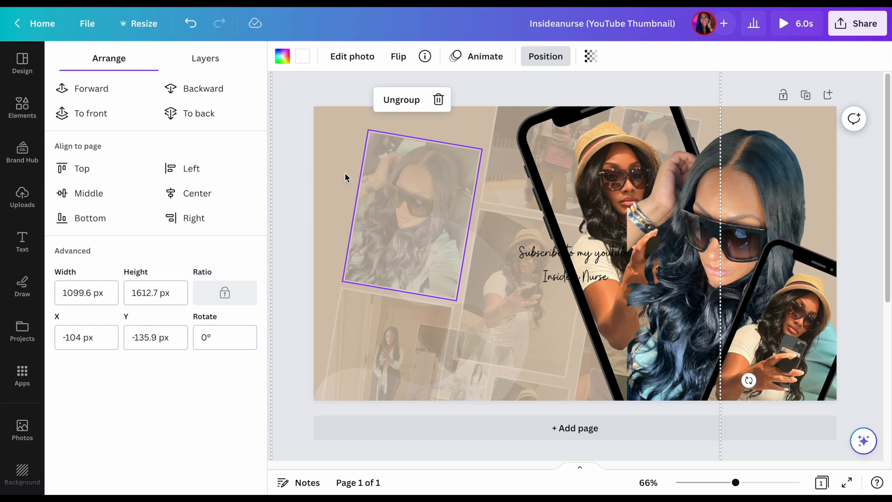
Move the two-line heading over the faded collage on the page's left half and enlarge it to about size 62
left_click(545, 272)
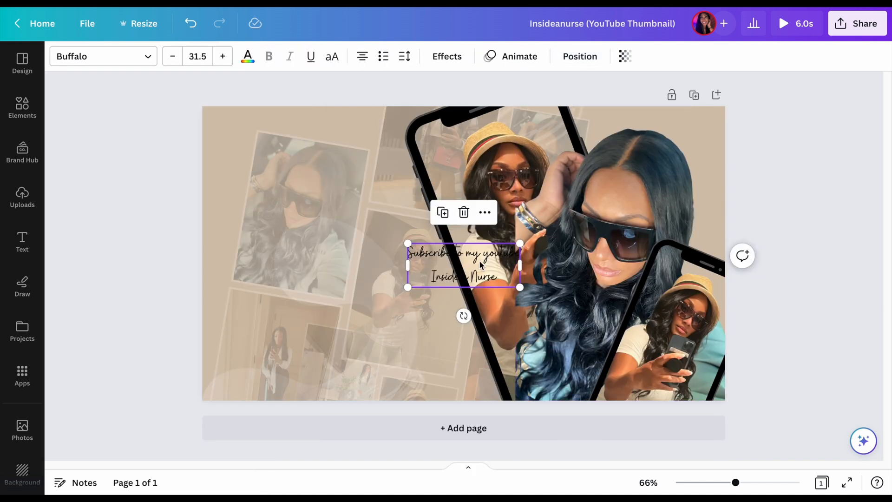
left_click_drag(470, 255, 304, 231)
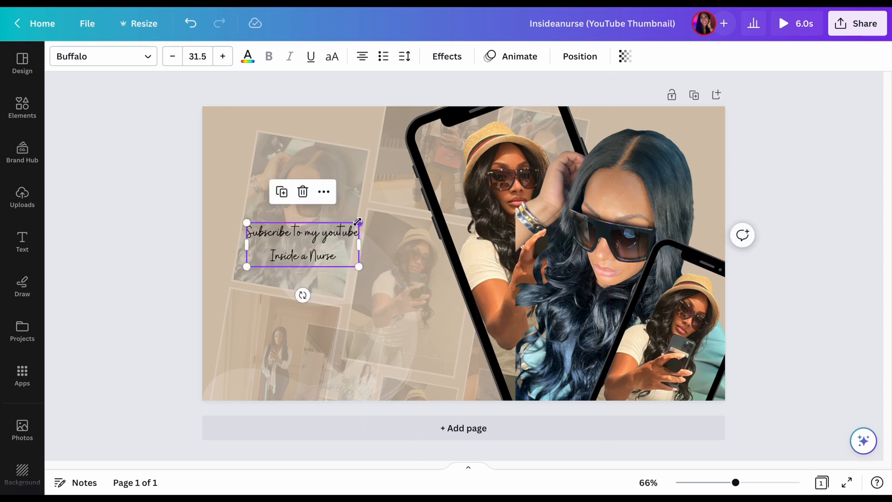
left_click_drag(358, 221, 433, 307)
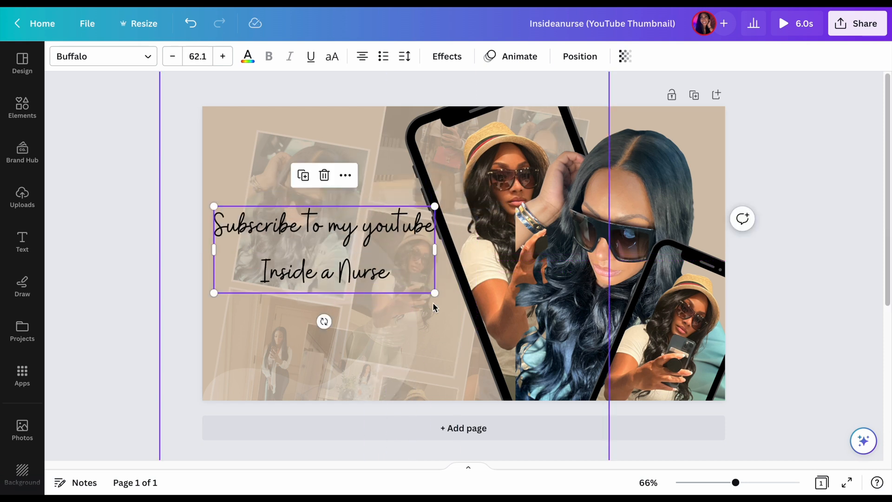
left_click(455, 324)
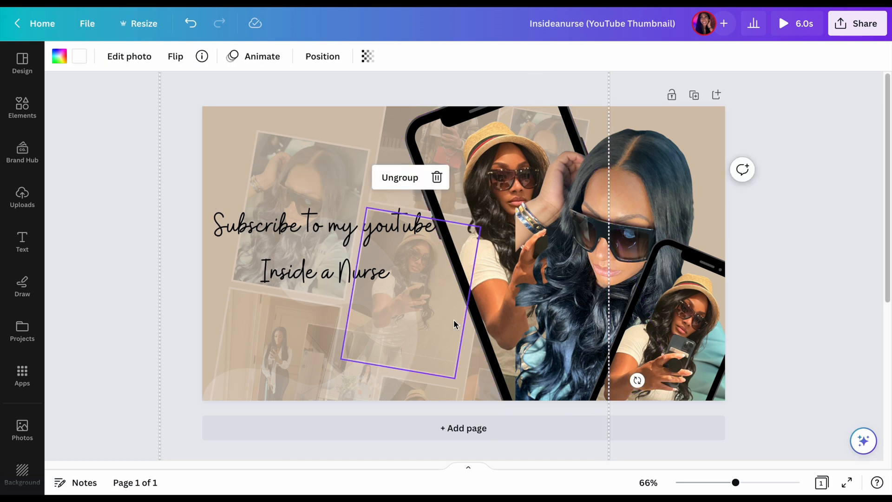
left_click(800, 141)
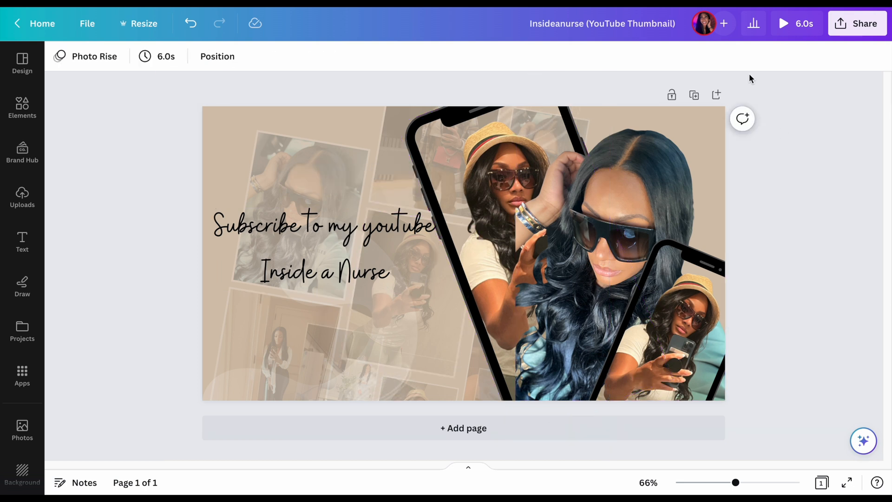
Preview the animated thumbnail design and return to the editor
left_click(780, 24)
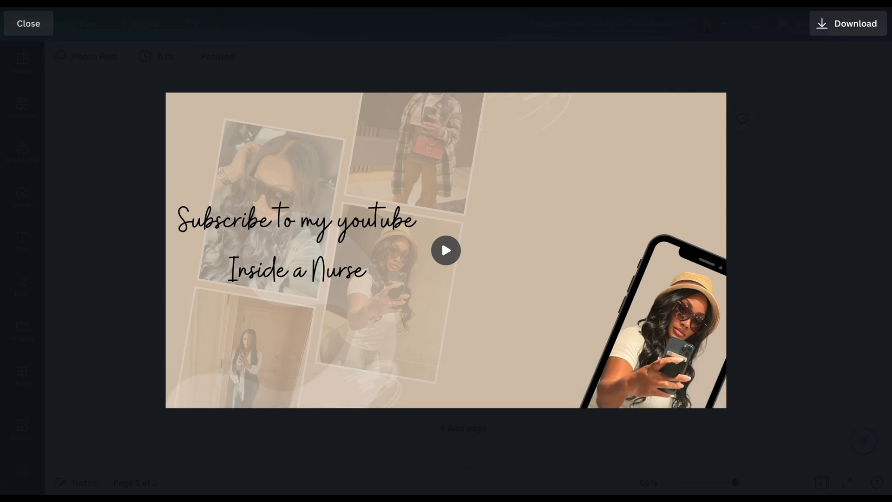
left_click(30, 26)
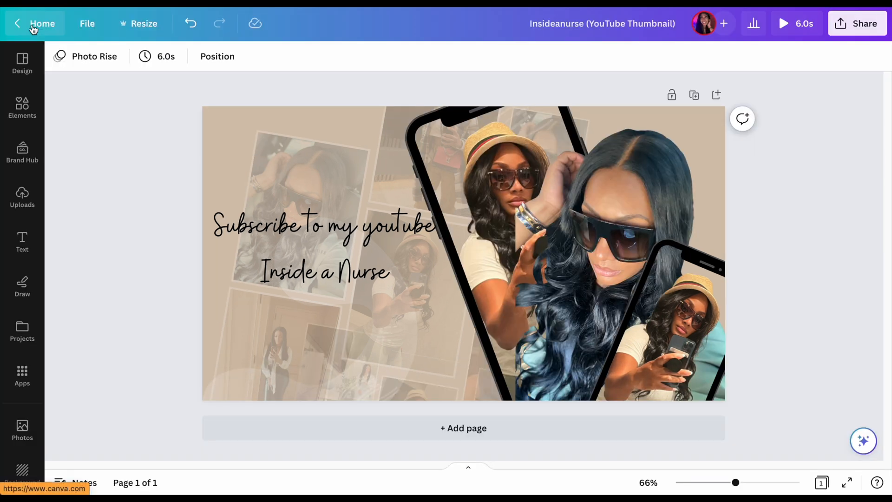
Add the gradient Instagram logo from an "instagram" elements search, shrinking it to a small icon in the page's upper-left corner
left_click(25, 110)
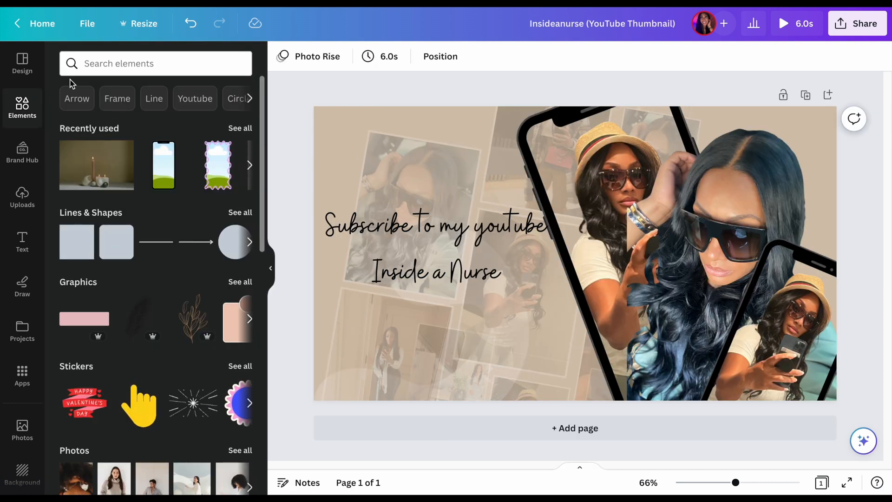
left_click(107, 64)
type("inst")
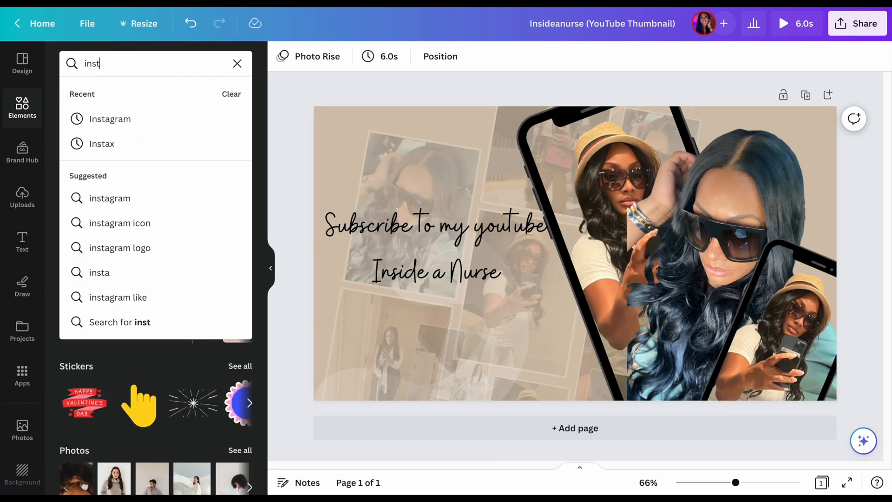
type("agram")
key("Return")
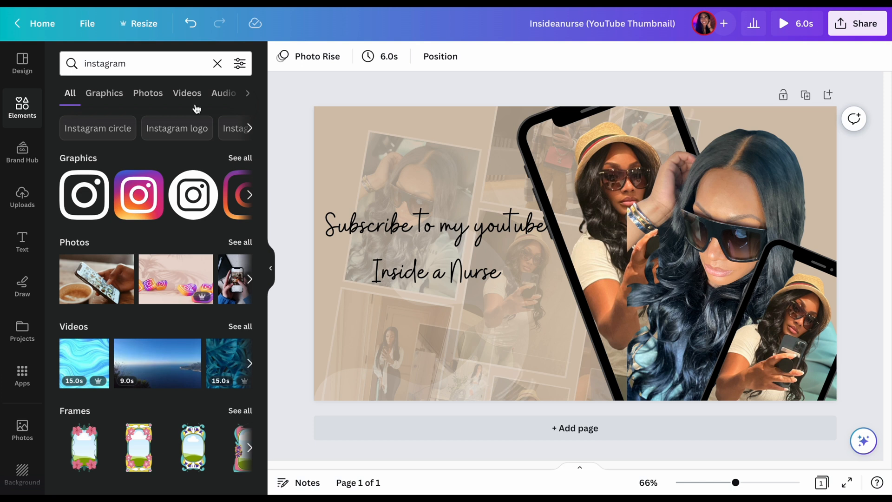
left_click(143, 192)
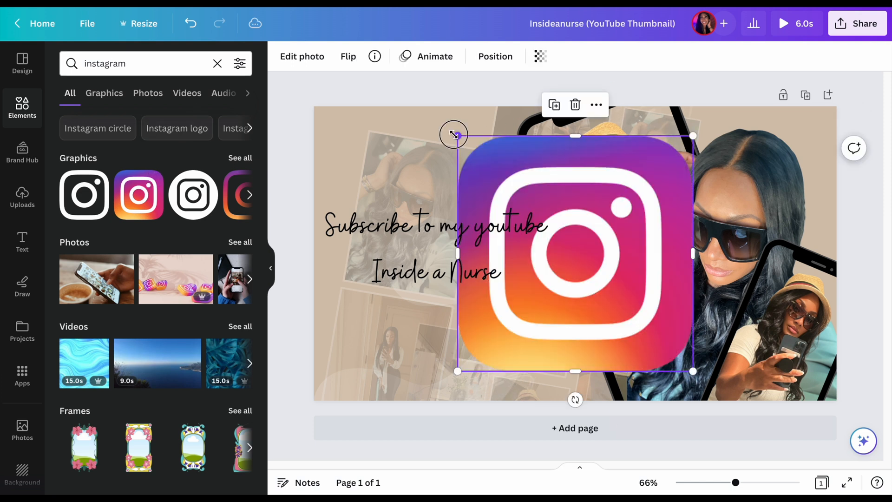
left_click_drag(458, 135, 646, 324)
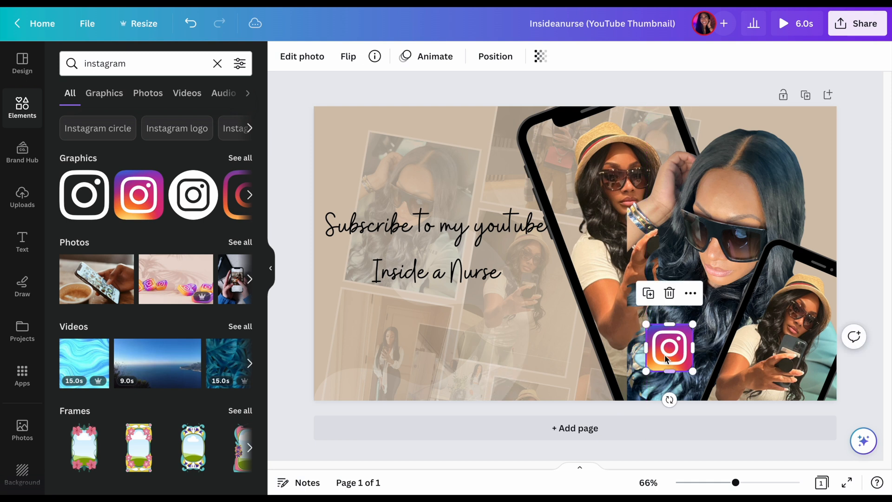
left_click_drag(663, 353, 341, 133)
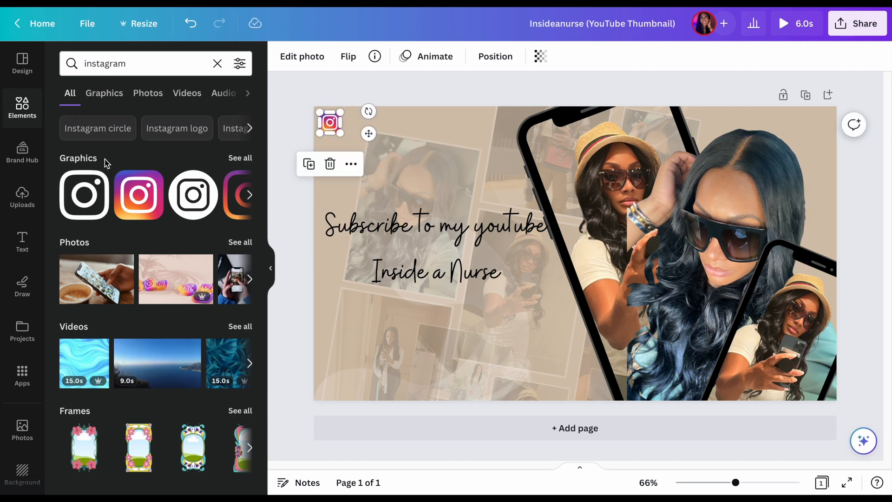
Add a subheading text box, widened to a single line and placed directly beside the Instagram logo
left_click(20, 241)
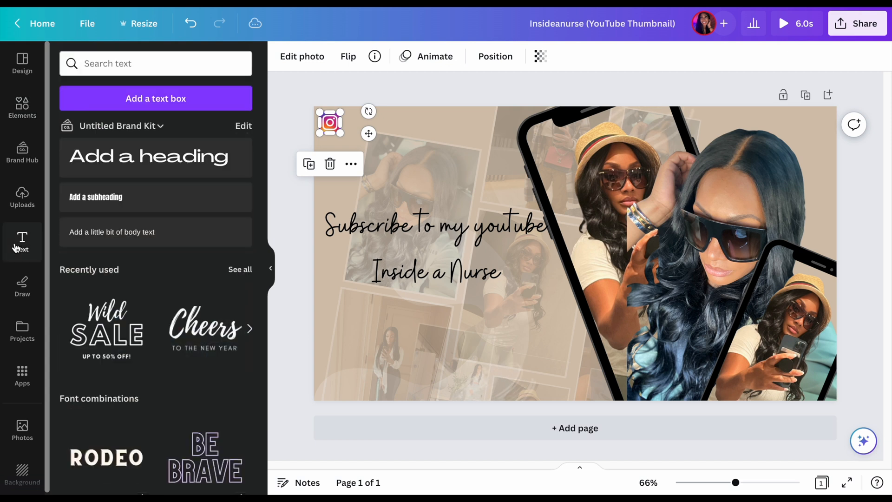
left_click(149, 195)
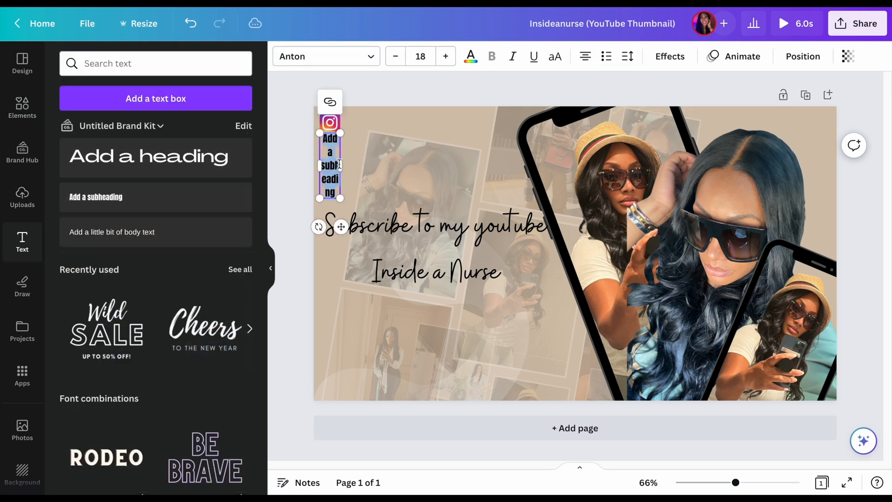
left_click_drag(342, 167, 389, 158)
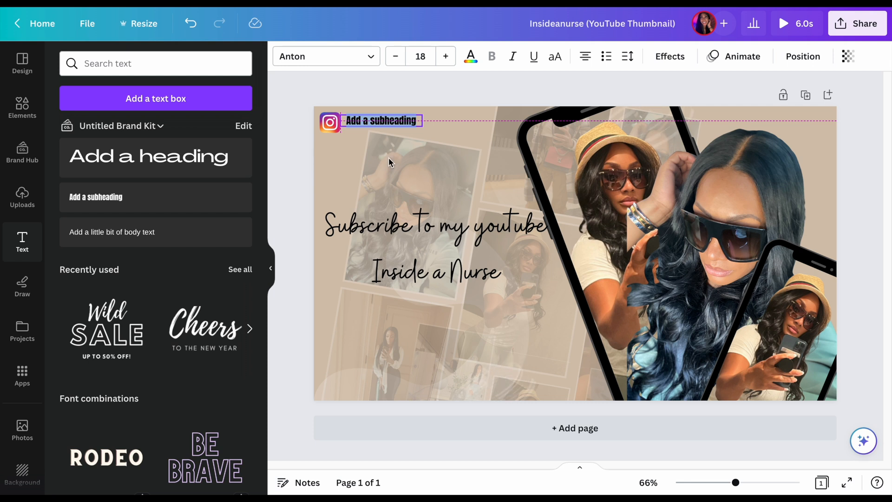
left_click_drag(389, 158, 390, 160)
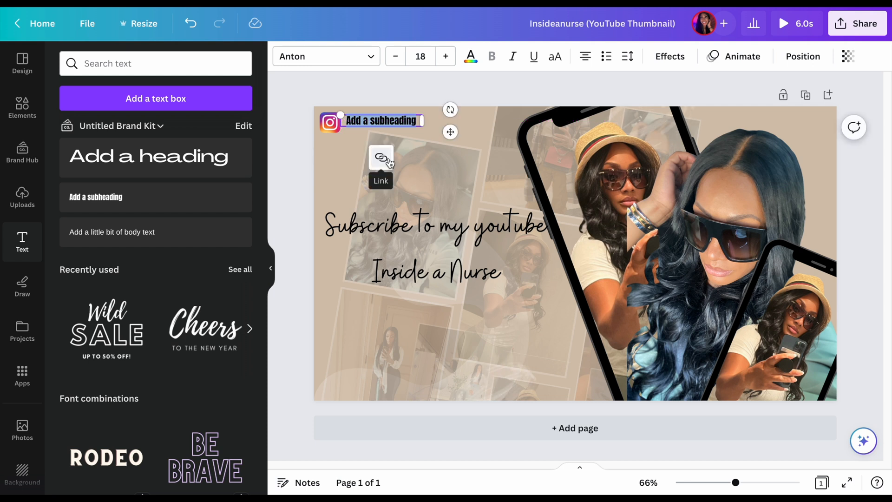
type("insid")
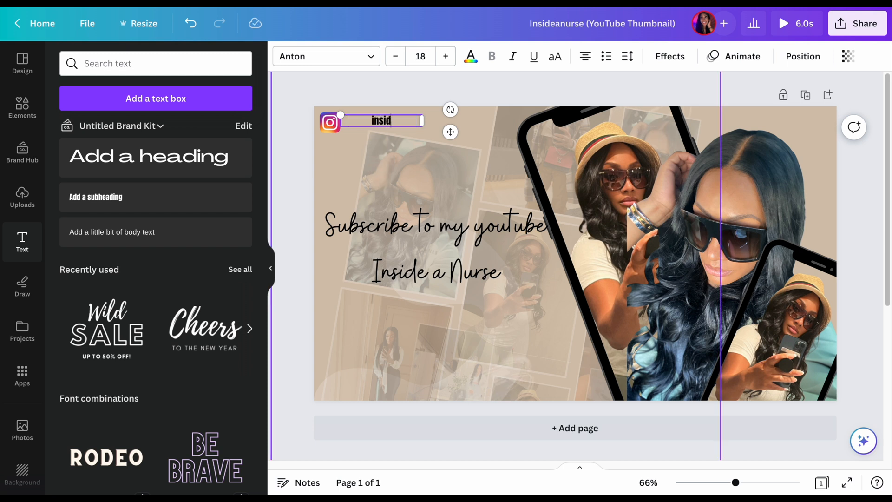
type("eanurse")
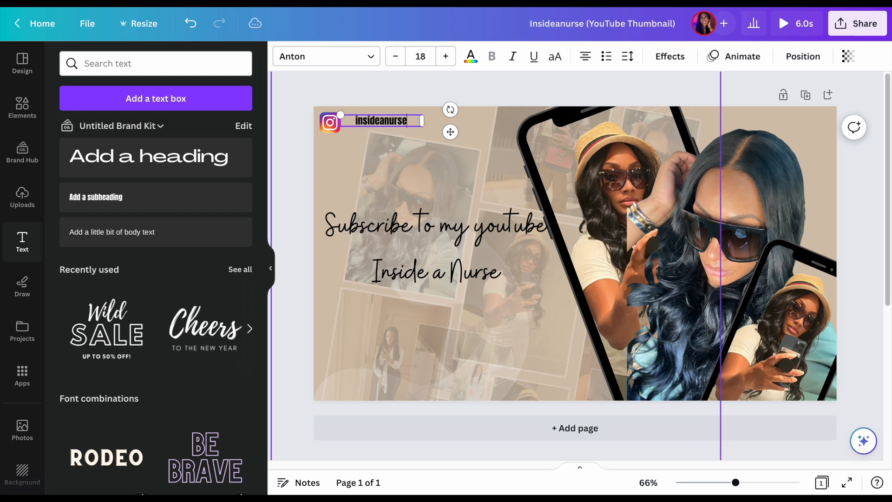
left_click(356, 121)
type("@")
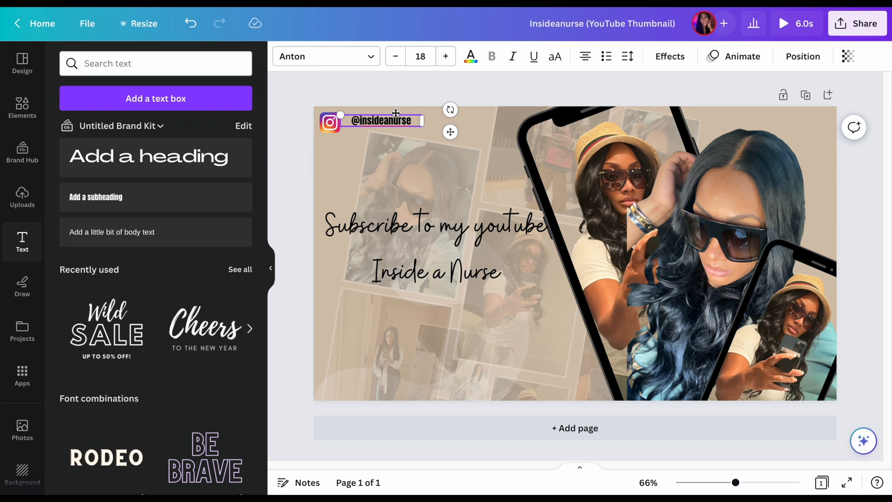
left_click_drag(447, 136, 445, 137)
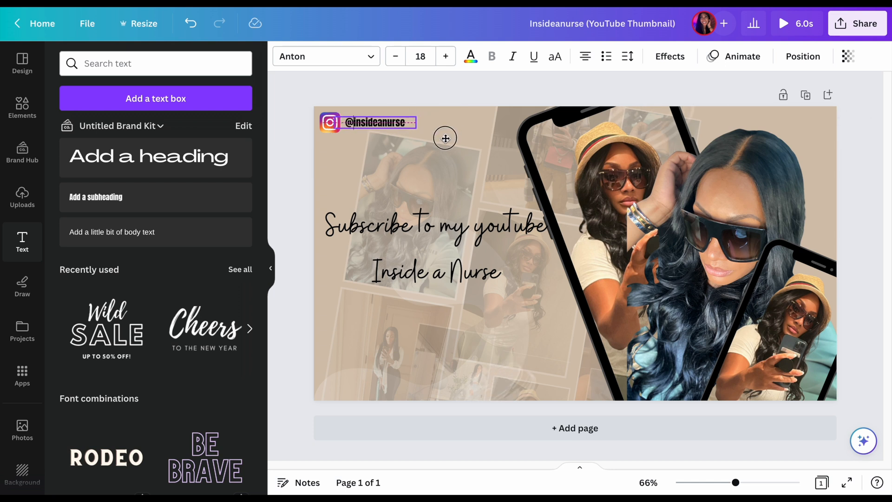
left_click(365, 167)
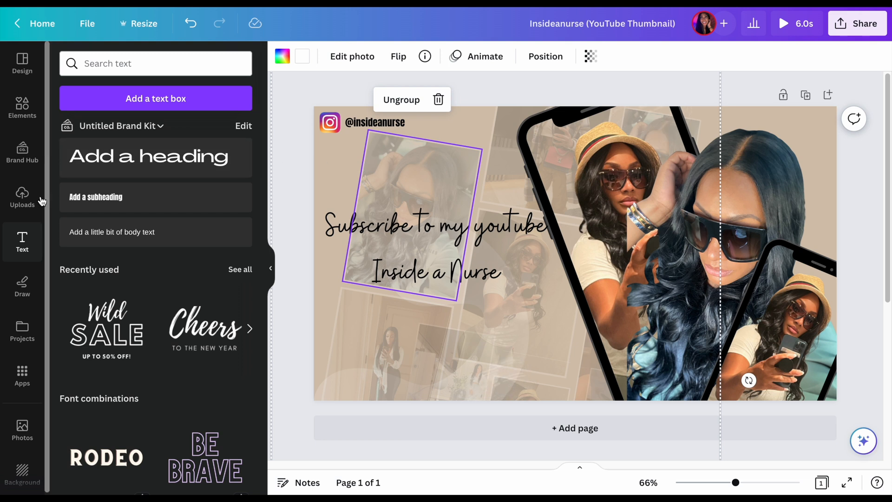
Search the elements for "Tiktok logo" and add the black logo with the TikTok wordmark to the page
left_click(29, 106)
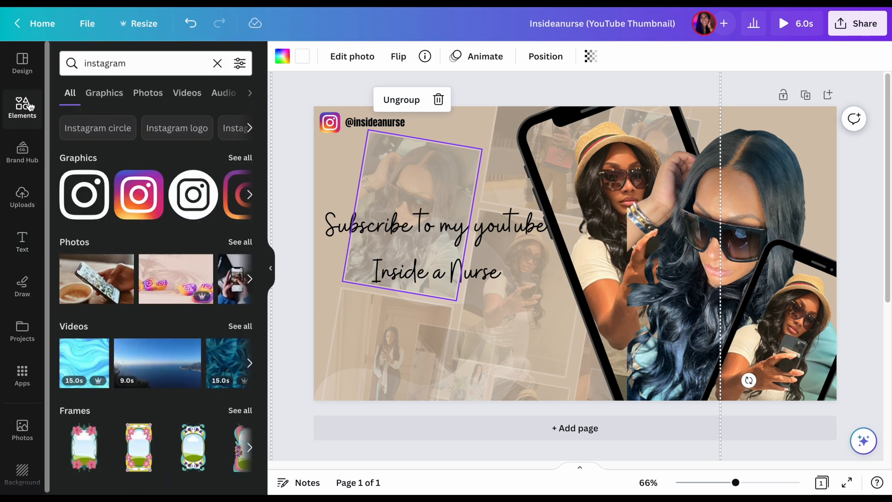
left_click(122, 63)
double_click(122, 63)
type("tiktok")
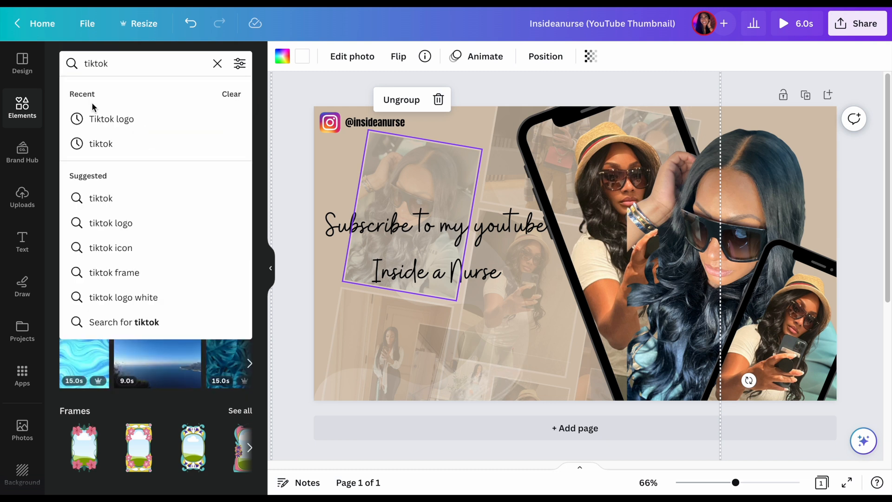
left_click(92, 119)
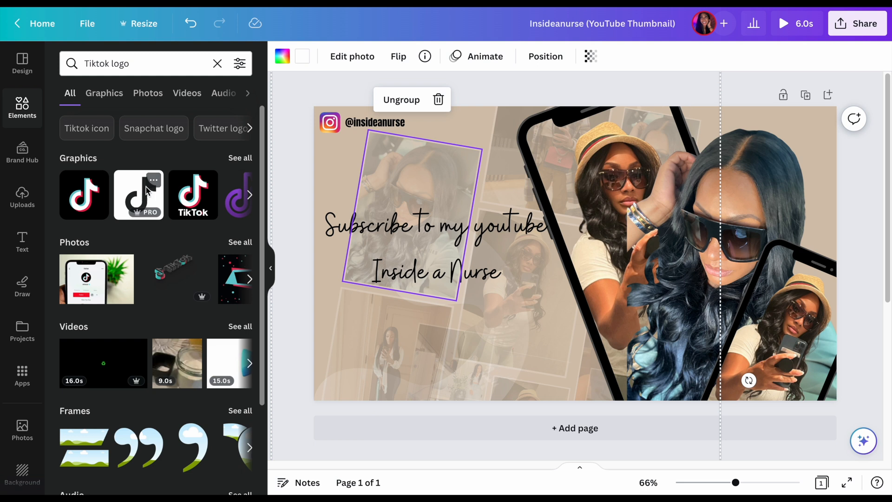
left_click(188, 203)
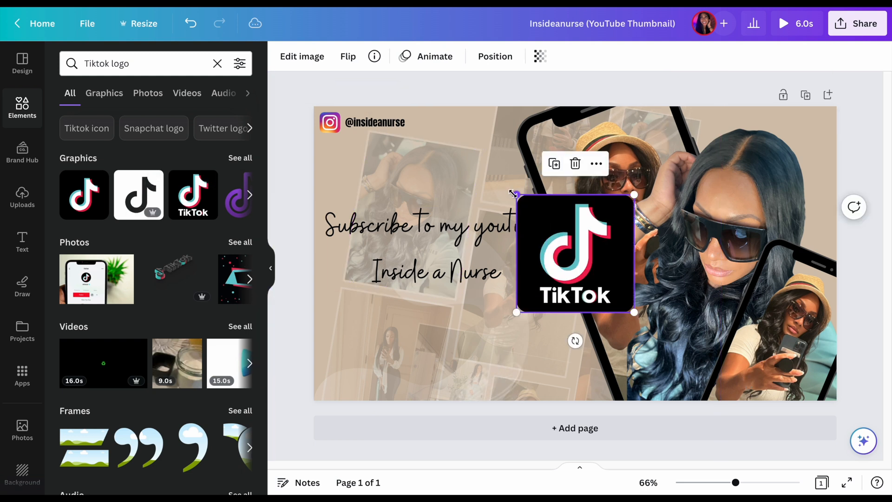
Shrink the TikTok logo to about the Instagram logo's size and align it beneath that logo
left_click_drag(513, 194, 343, 162)
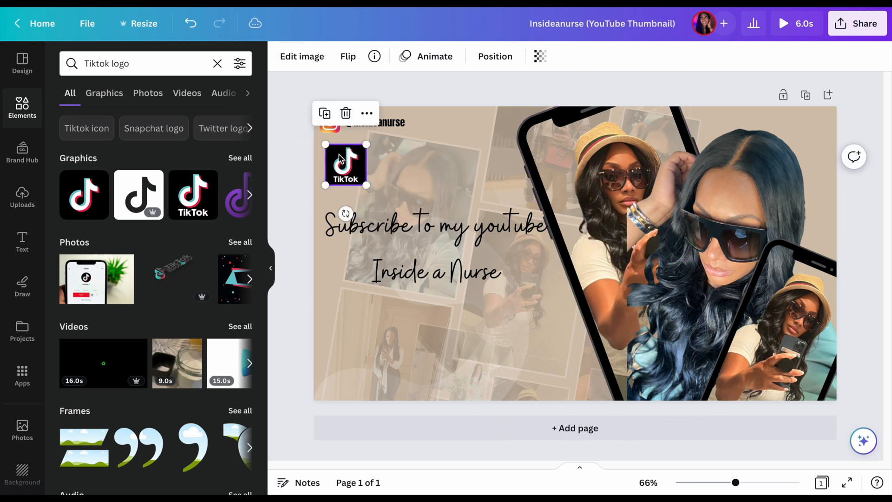
left_click(333, 125)
left_click(334, 126)
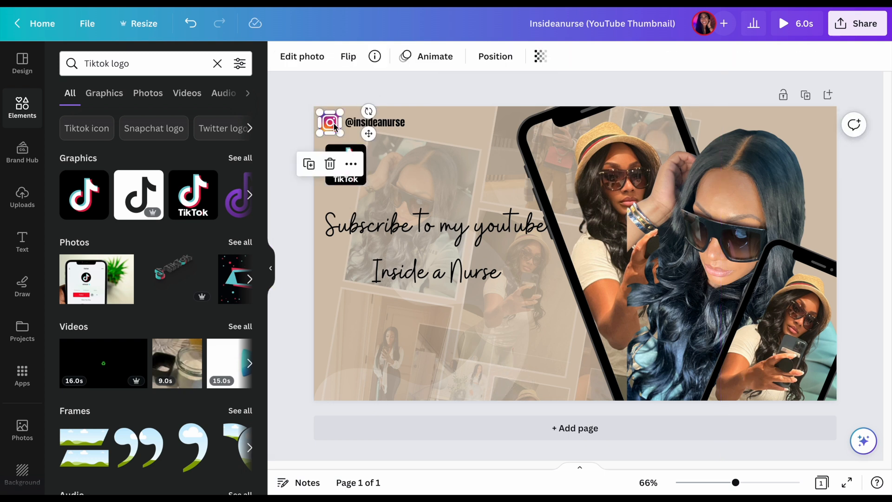
left_click(362, 181)
left_click_drag(366, 185, 345, 200)
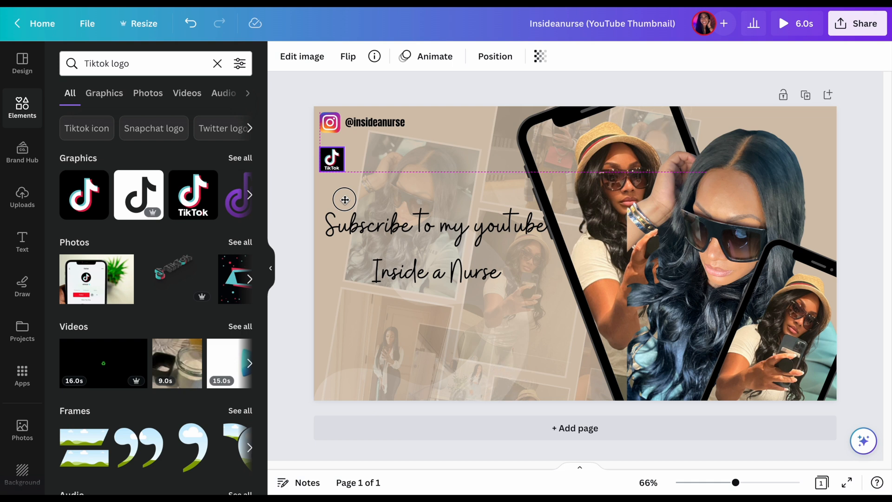
left_click_drag(345, 200, 344, 200)
left_click(396, 180)
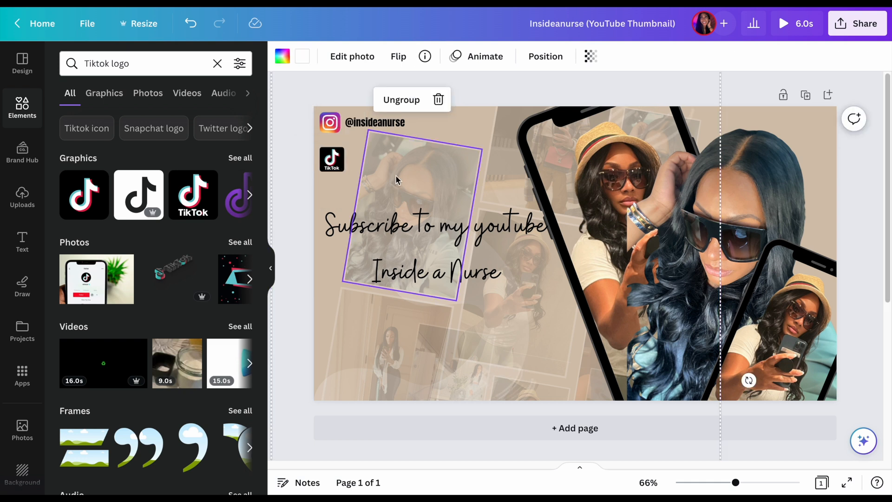
Add a second subheading text box beside the TikTok logo, aligned beneath the Instagram handle
left_click(36, 243)
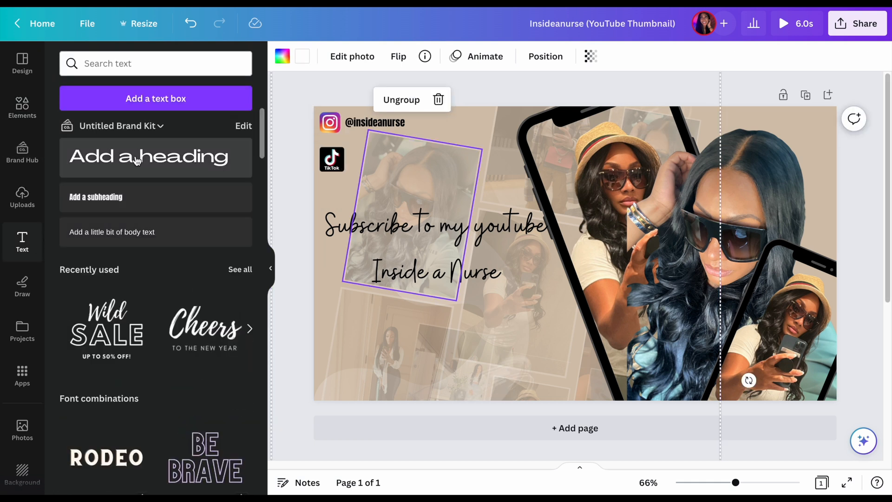
left_click(135, 195)
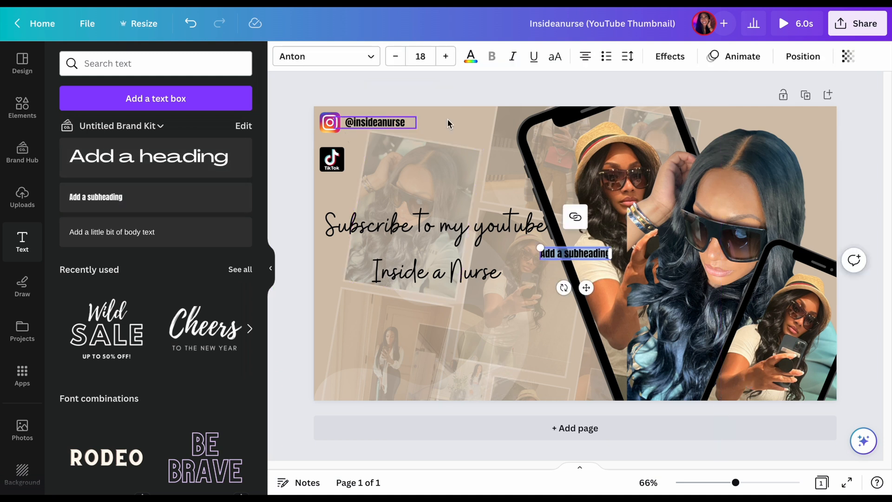
left_click_drag(586, 288, 400, 199)
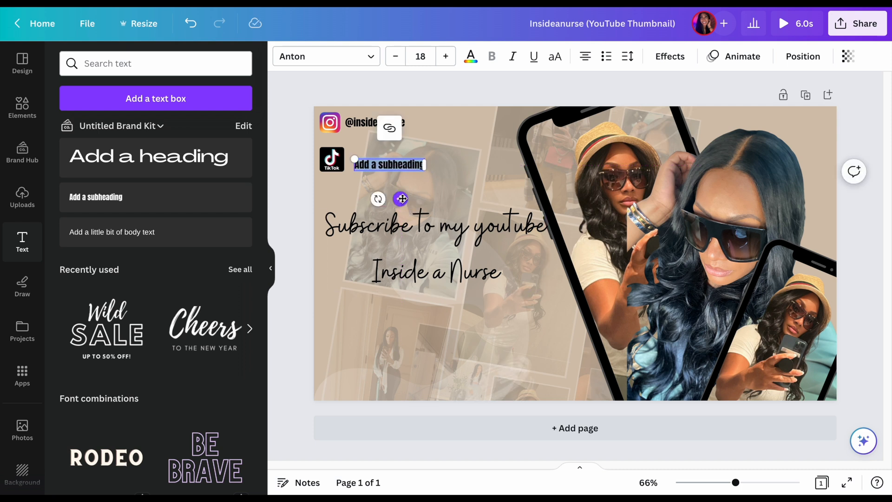
left_click_drag(402, 199, 399, 192)
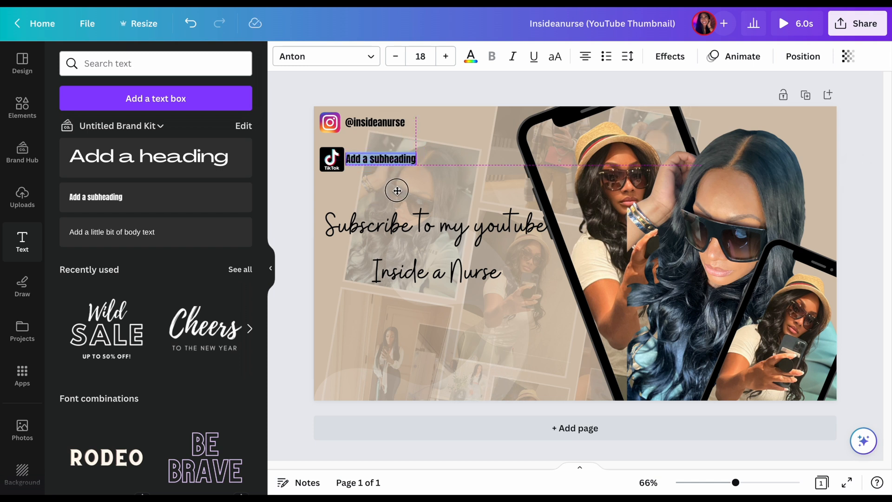
left_click_drag(397, 191, 396, 190)
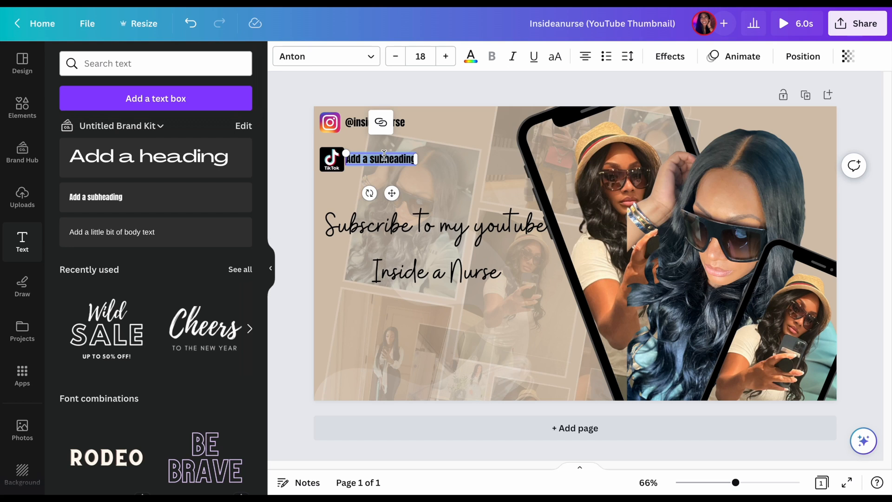
type("@ins")
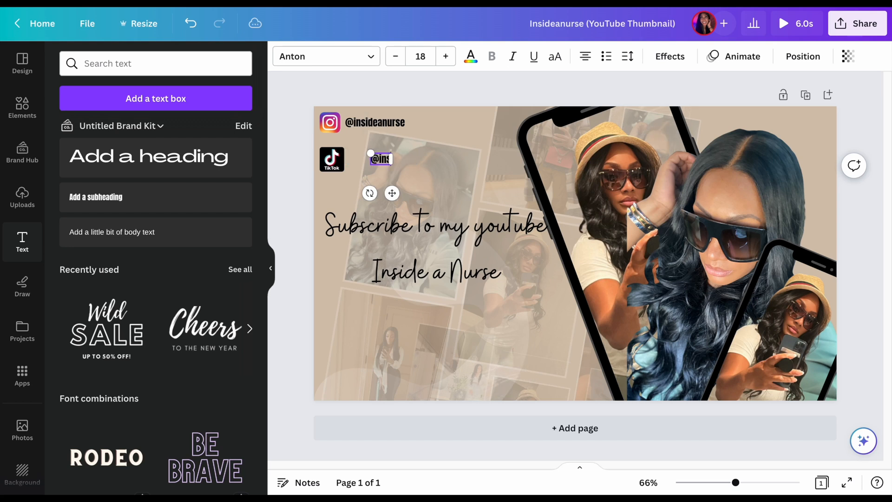
type("ideanurse")
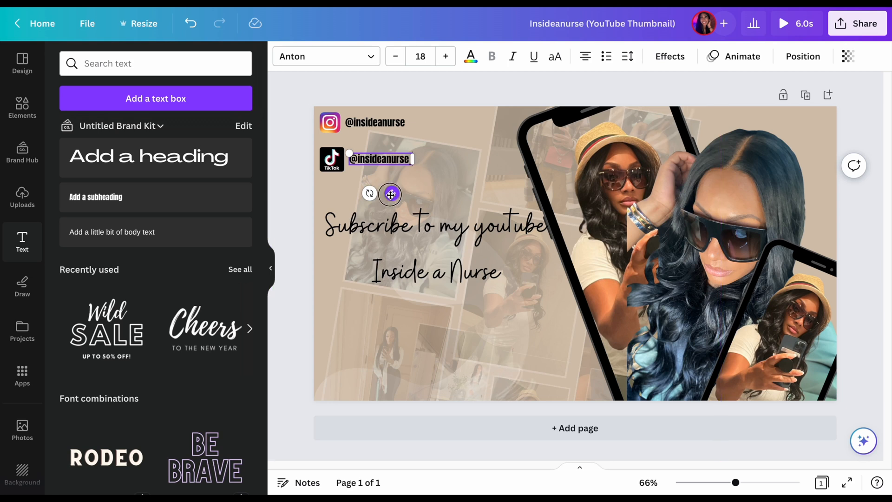
left_click_drag(390, 193, 392, 194)
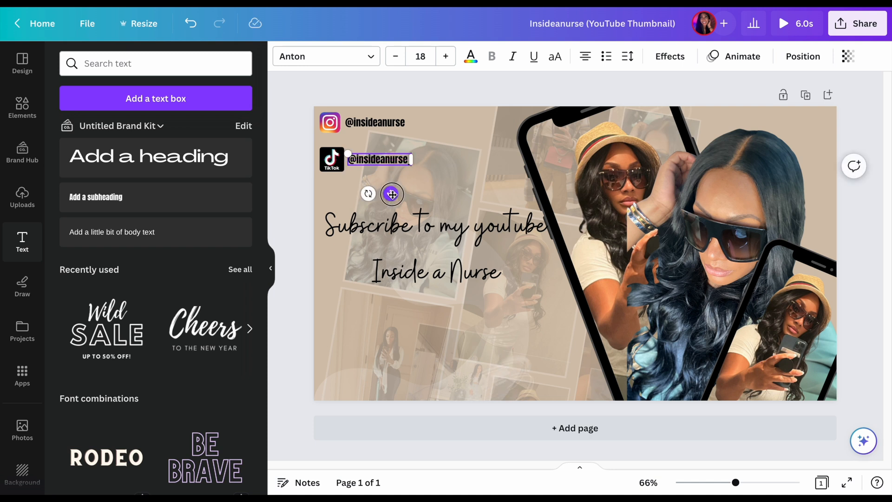
Shrink the TikTok logo slightly so it leaves a small gap before its handle
left_click(331, 159)
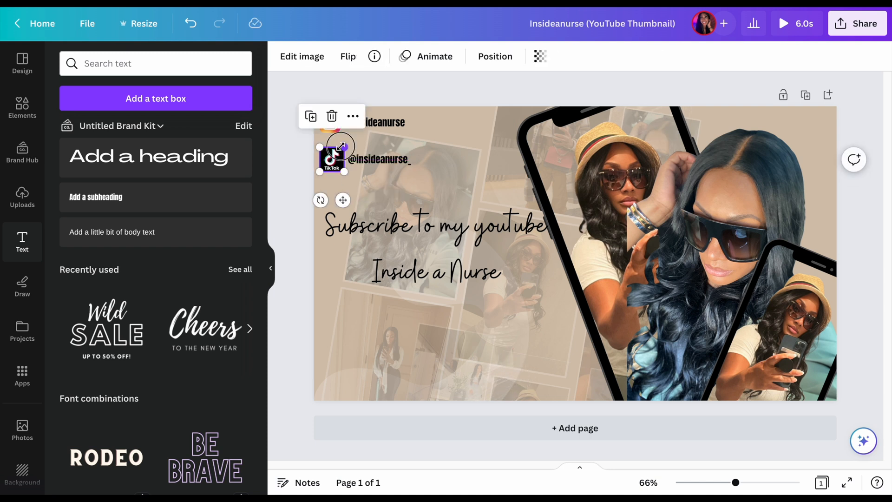
left_click_drag(341, 146, 342, 148)
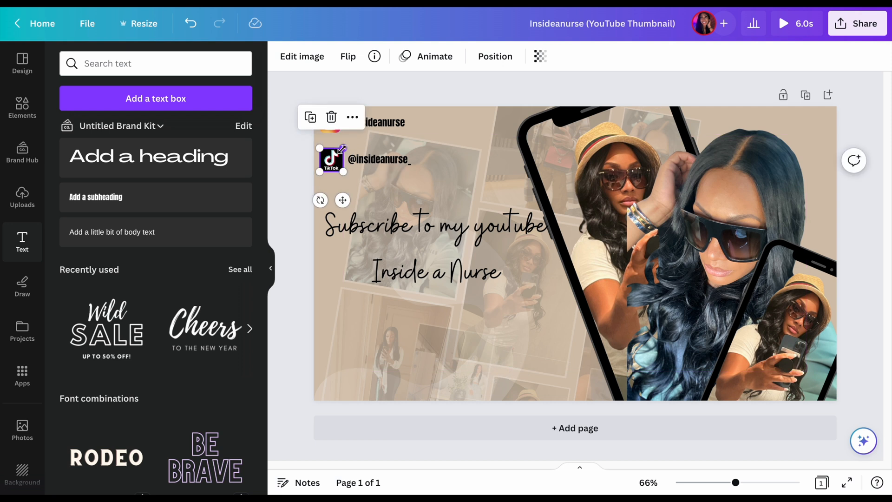
left_click(420, 157)
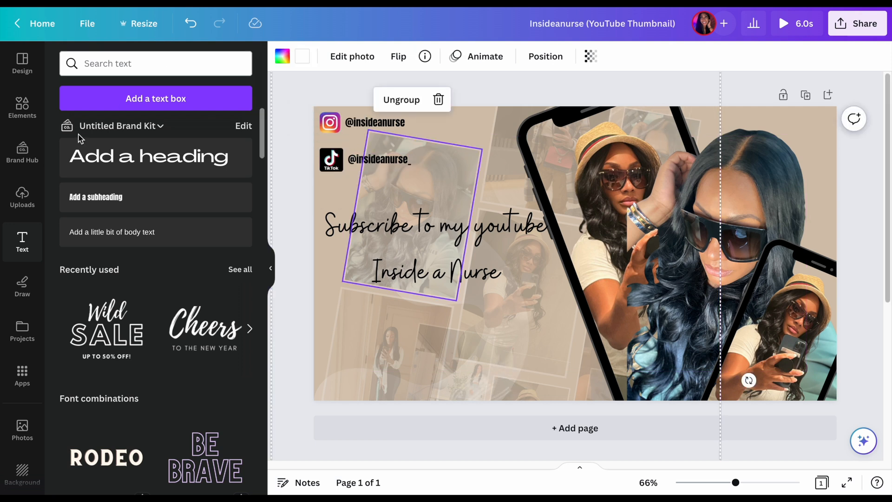
Search the graphic elements library for "twitter"
left_click(29, 112)
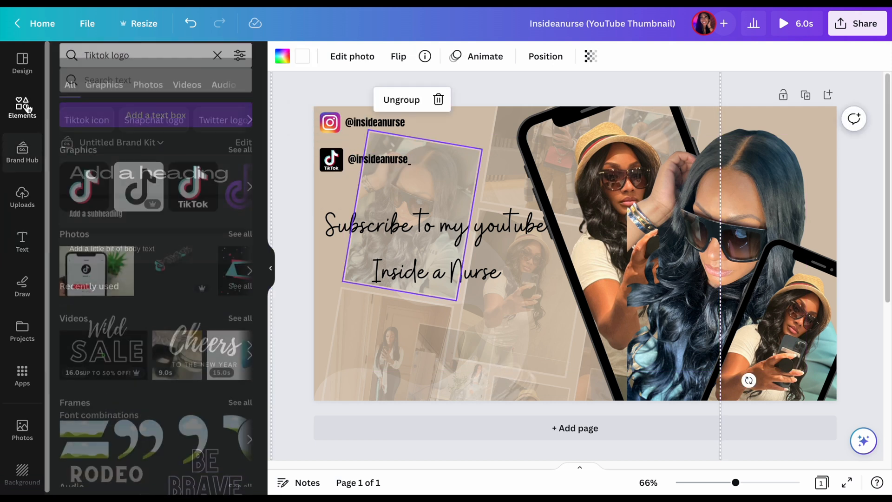
double_click(122, 60)
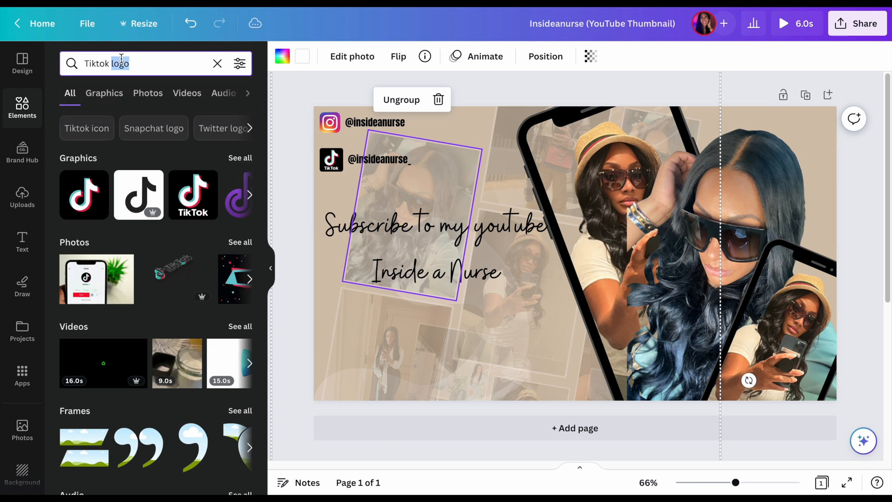
triple_click(122, 60)
type("twotte")
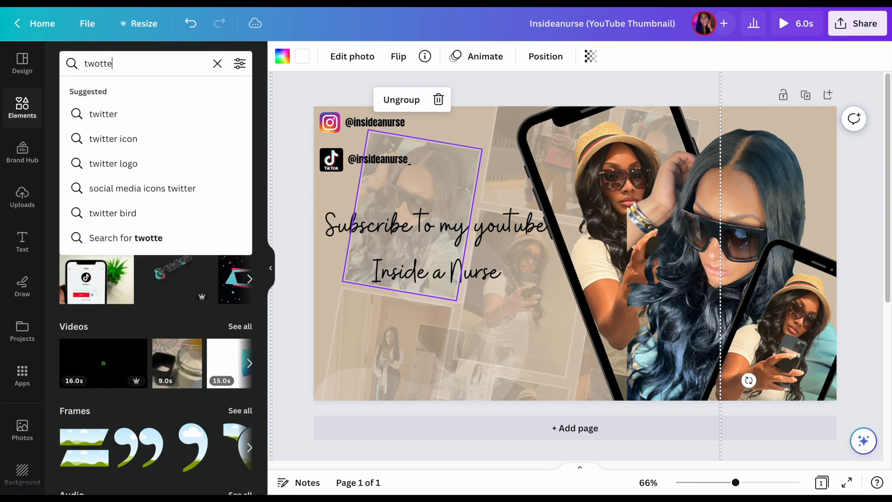
key("BackSpace")
key("BackSpace")
key("BackSpace")
key("BackSpace")
type("itter")
key("Return")
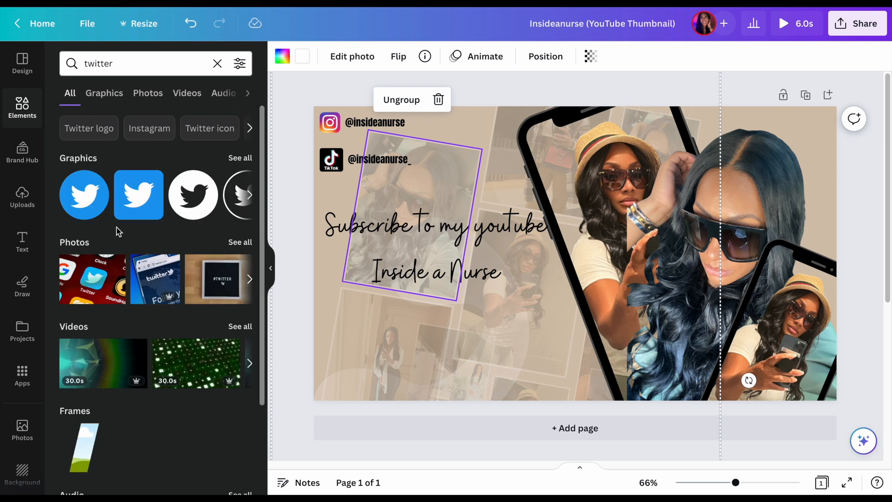
Search the elements for "youtube" and add the red rounded-square YouTube logo to the thumbnail
double_click(132, 65)
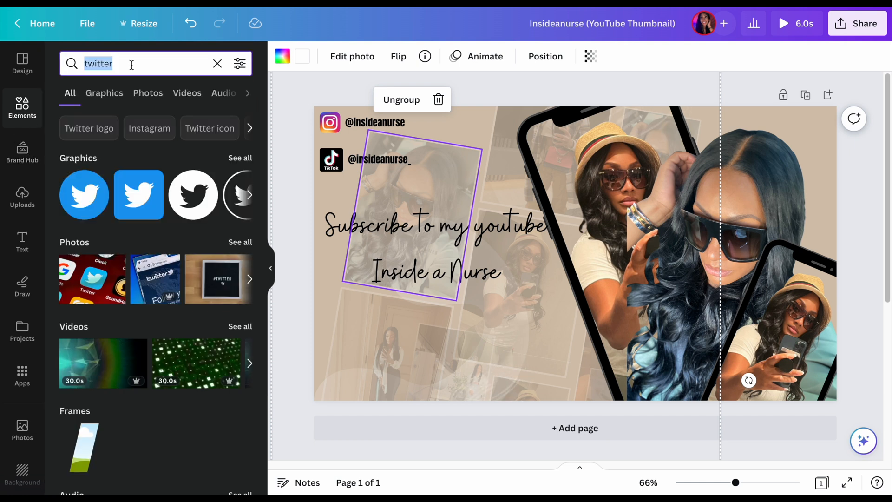
type("youtube")
key("Return")
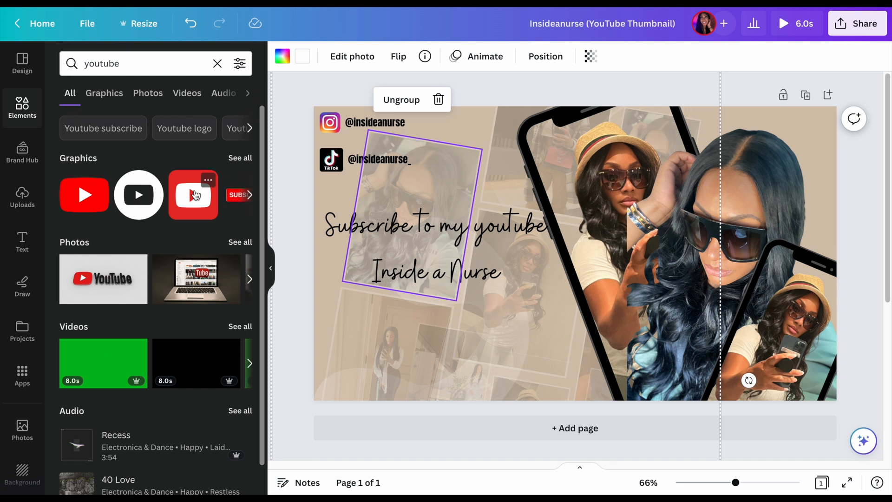
left_click(196, 195)
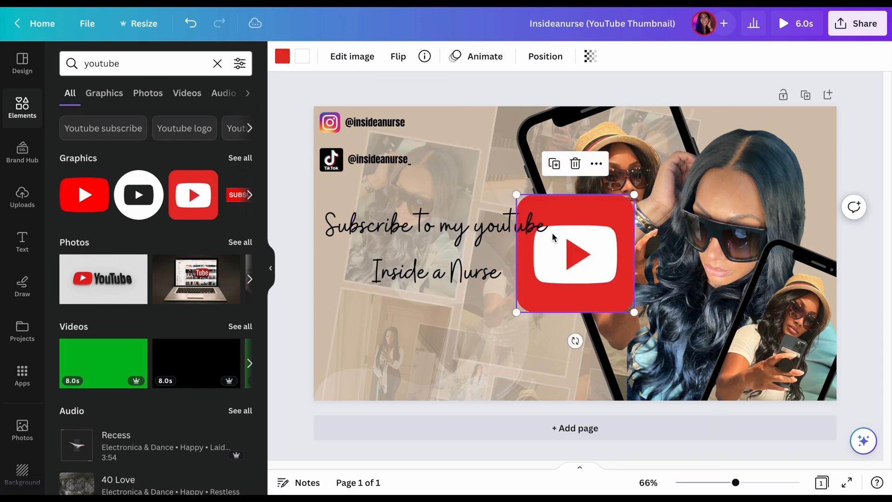
Shrink the YouTube logo to about the TikTok logo's size and place it close beneath that logo
left_click_drag(634, 195, 342, 204)
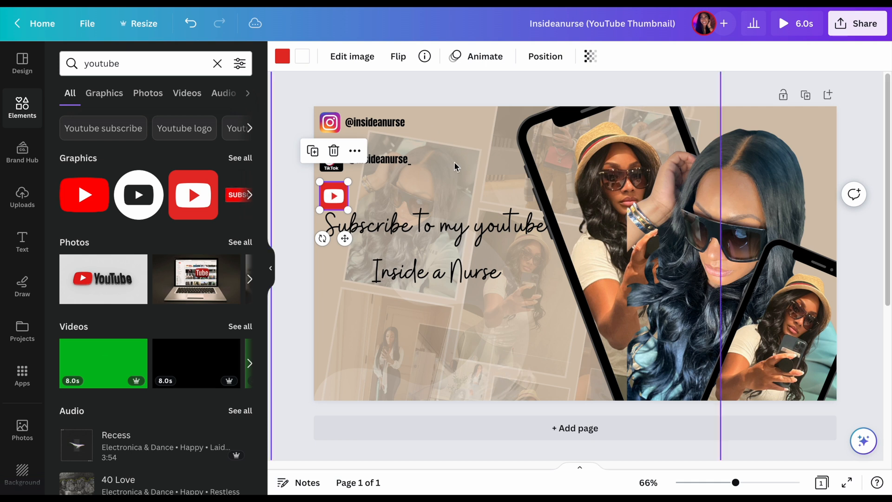
left_click(375, 195)
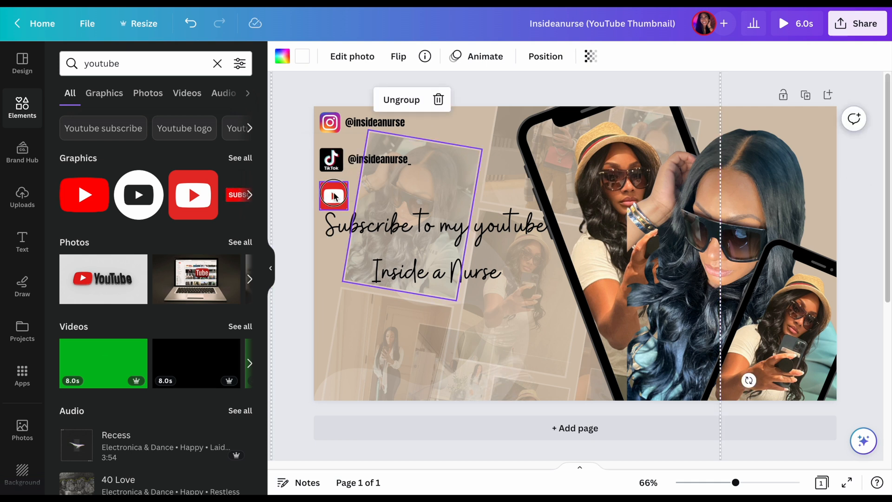
left_click_drag(335, 195, 333, 180)
left_click(327, 219)
left_click(331, 183)
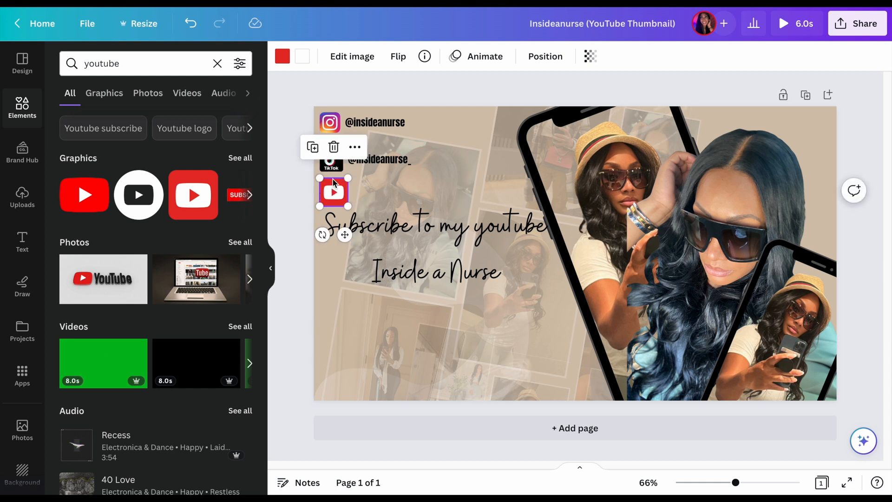
Copy the Instagram handle text, paste it, and place the duplicate beside the YouTube logo
left_click(379, 123)
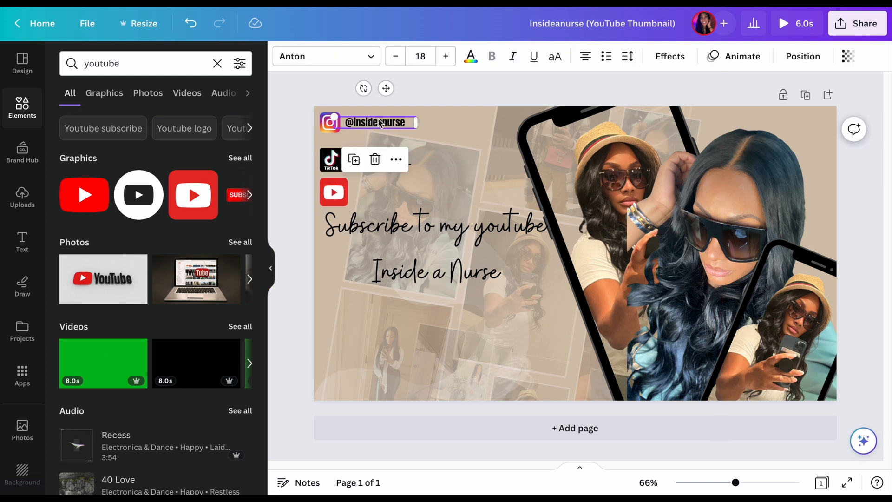
right_click(375, 123)
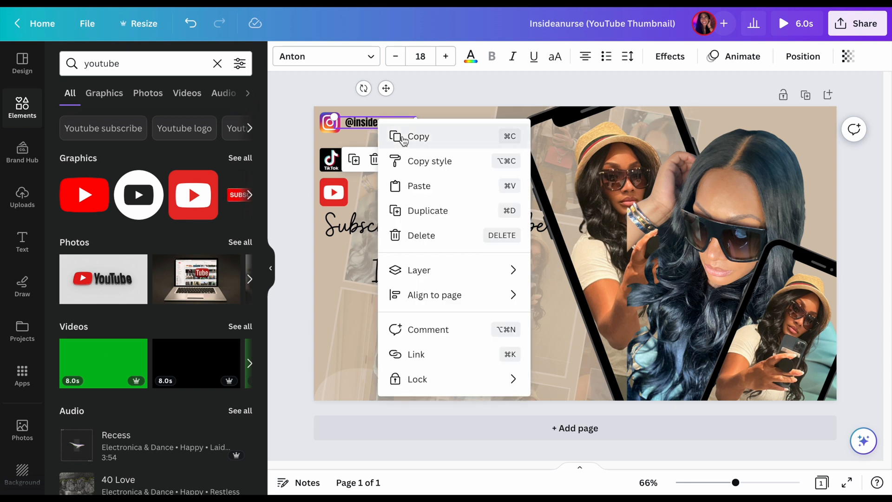
left_click(403, 135)
left_click(369, 199)
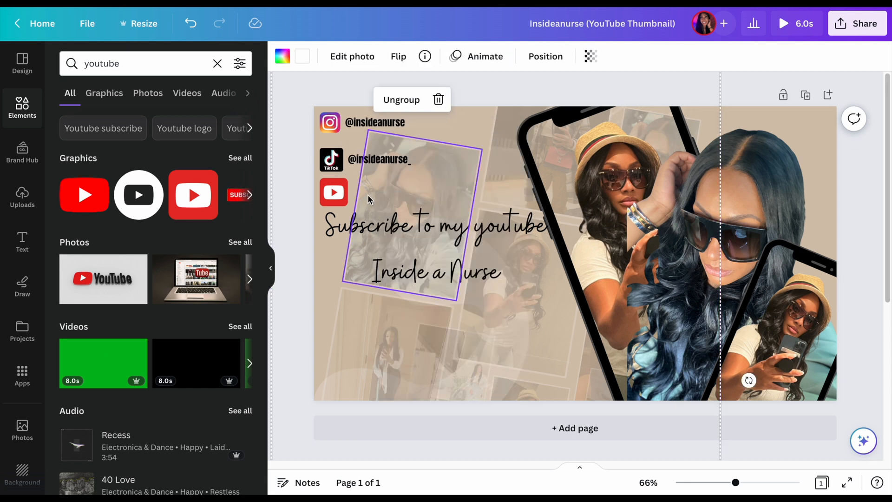
right_click(353, 191)
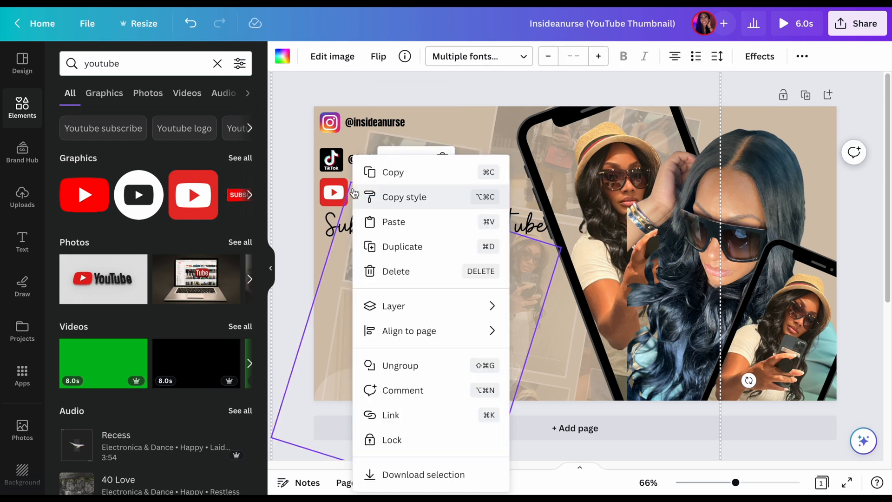
left_click(379, 222)
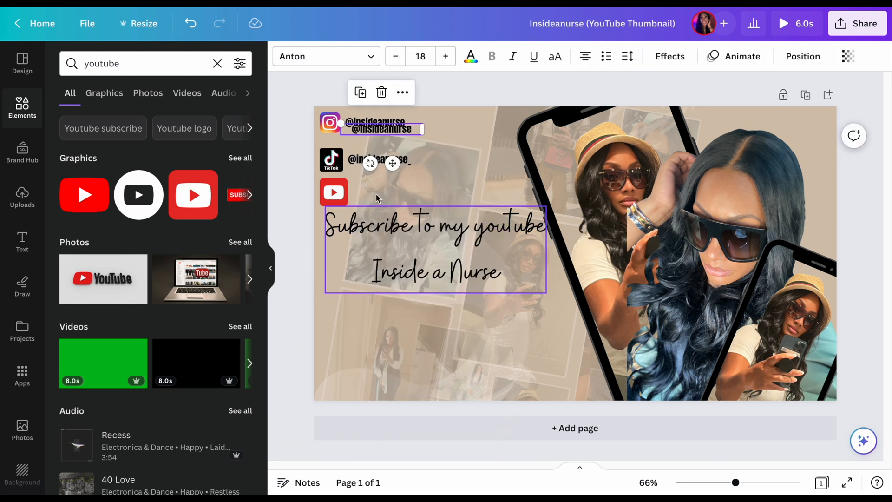
left_click_drag(392, 163, 392, 223)
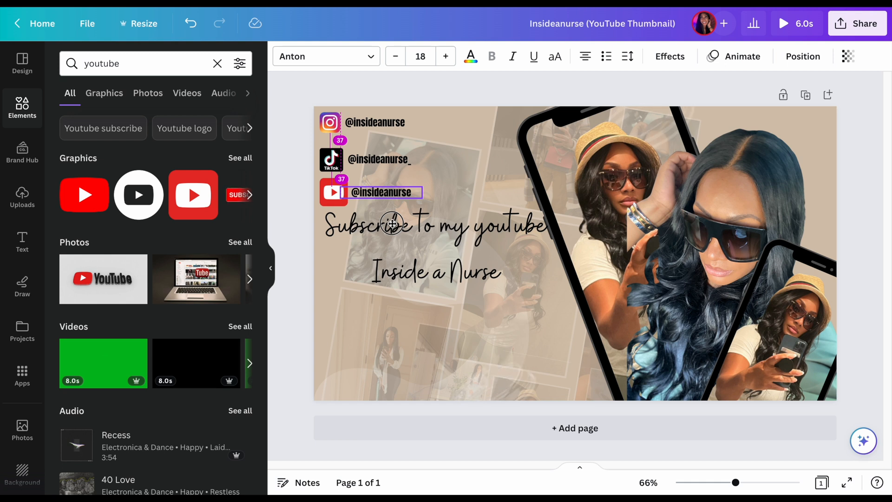
left_click_drag(392, 224, 392, 225)
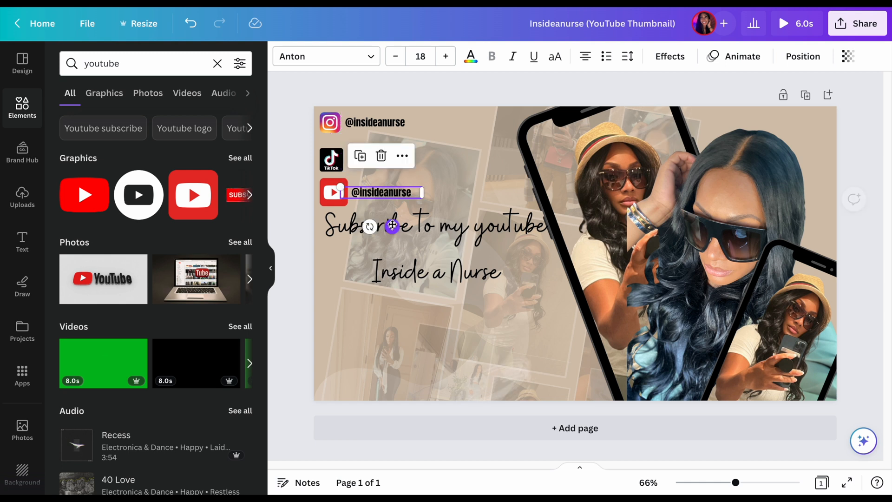
left_click(442, 143)
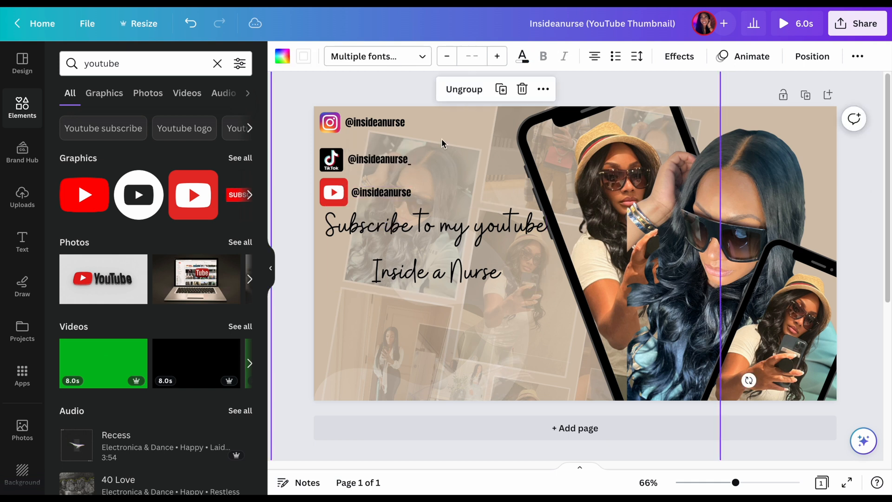
Change the Instagram handle's font to Open Sauce and nudge it away from the Instagram logo to leave a small gap
left_click(394, 123)
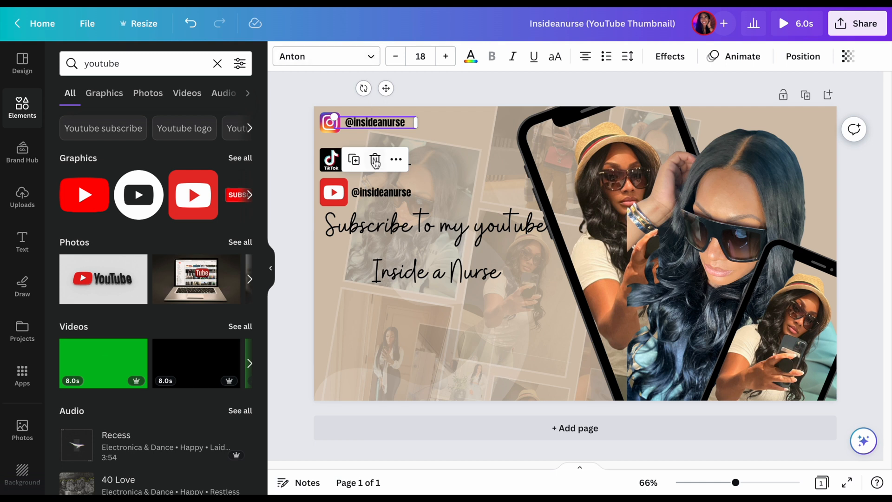
left_click(366, 66)
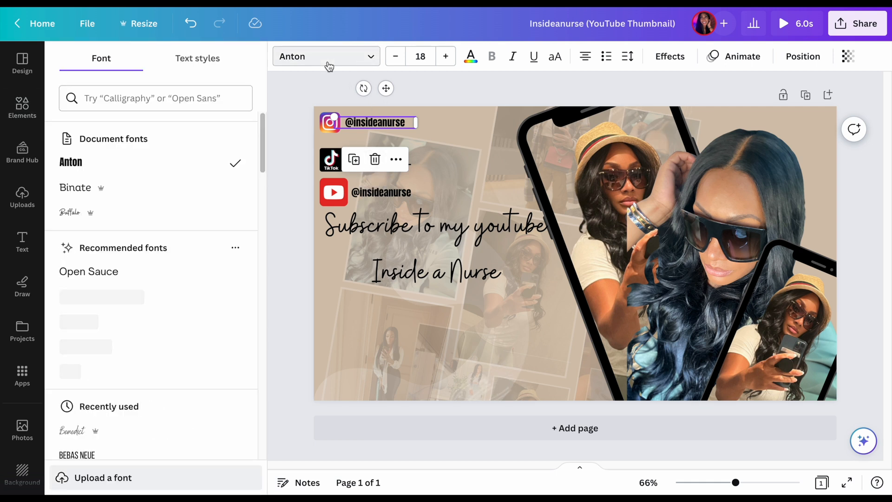
left_click(87, 271)
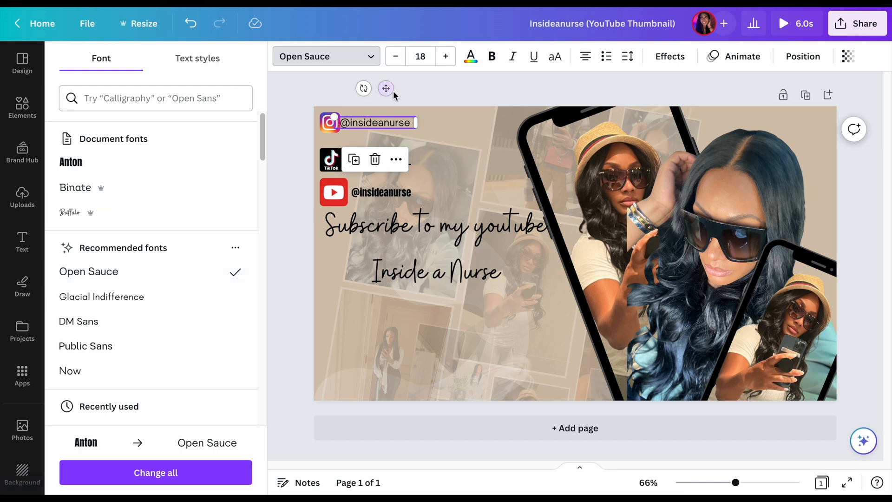
left_click(440, 88)
left_click(454, 134)
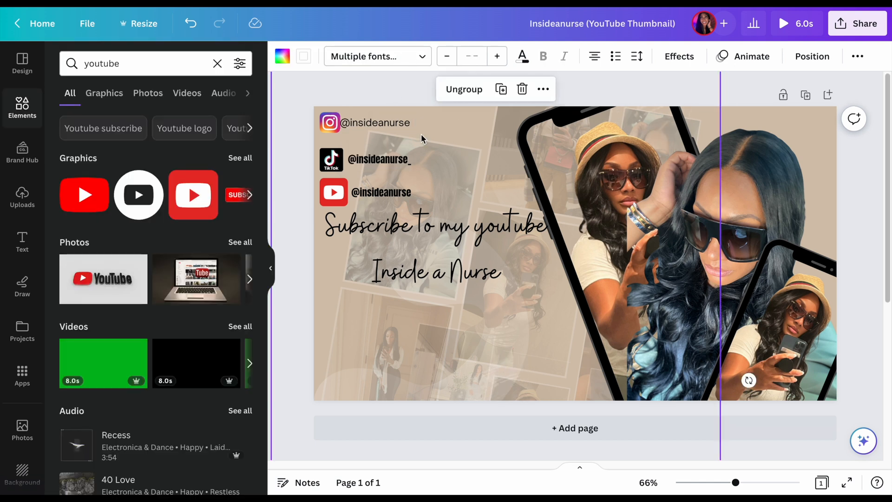
left_click_drag(389, 124, 385, 123)
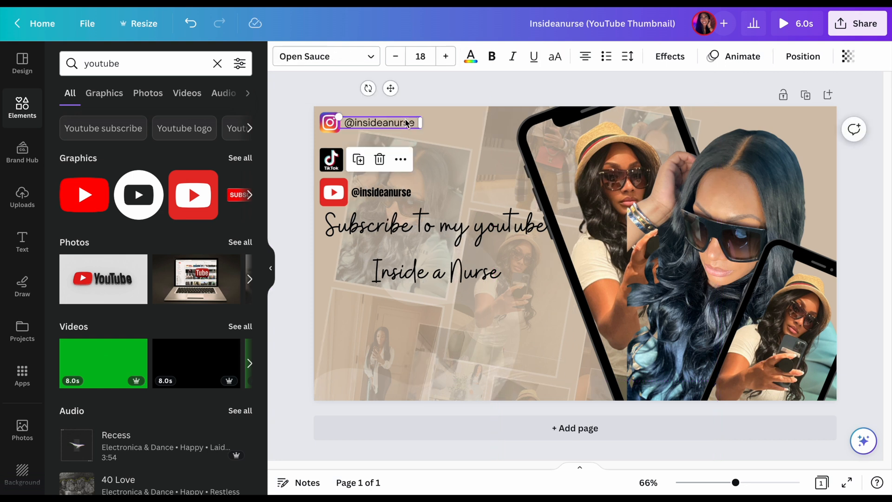
left_click(439, 111)
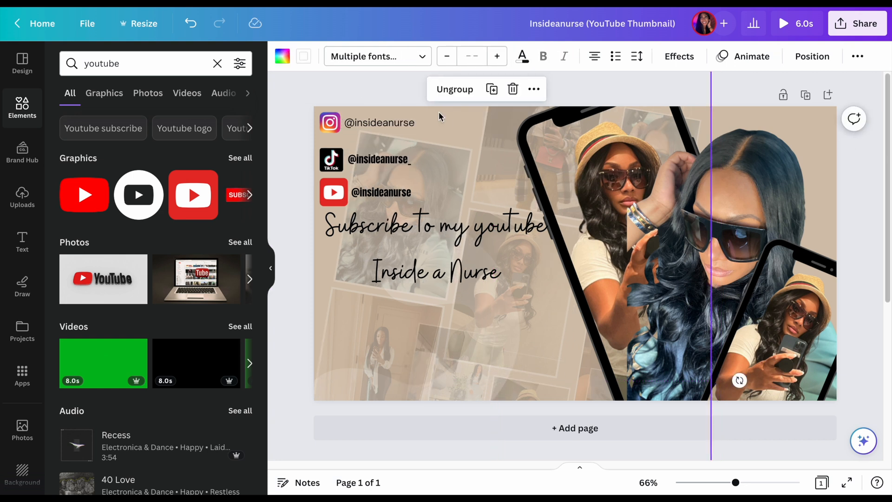
Set the TikTok handle's font to Open Sauce and shift it slightly away from the TikTok logo
left_click(396, 160)
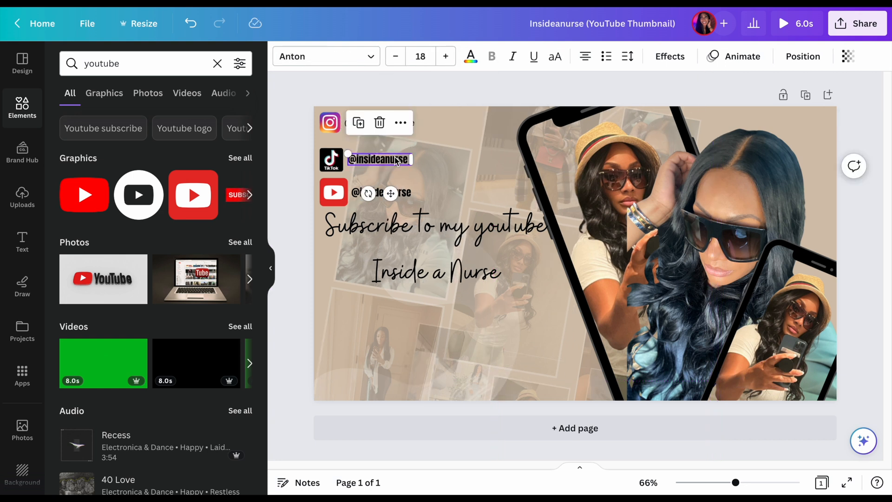
left_click(370, 61)
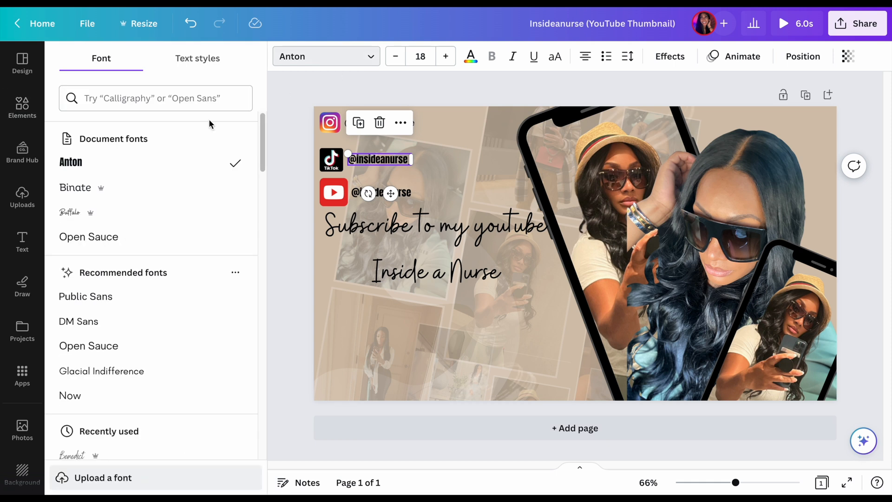
left_click(126, 237)
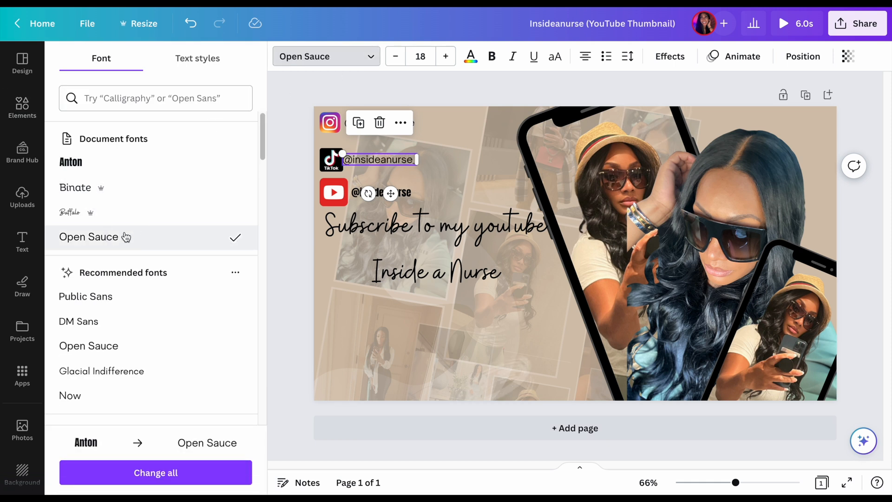
left_click_drag(390, 190, 392, 191)
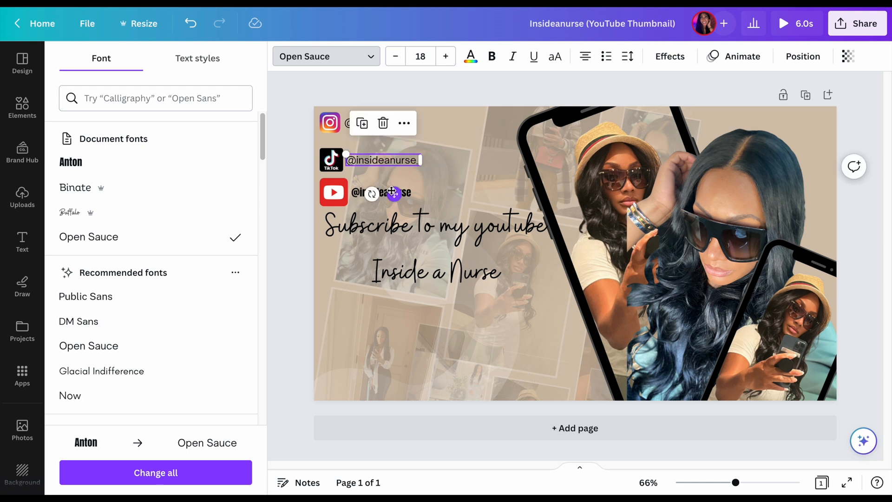
left_click(484, 105)
Switch the YouTube handle's font to Open Sauce
left_click(411, 197)
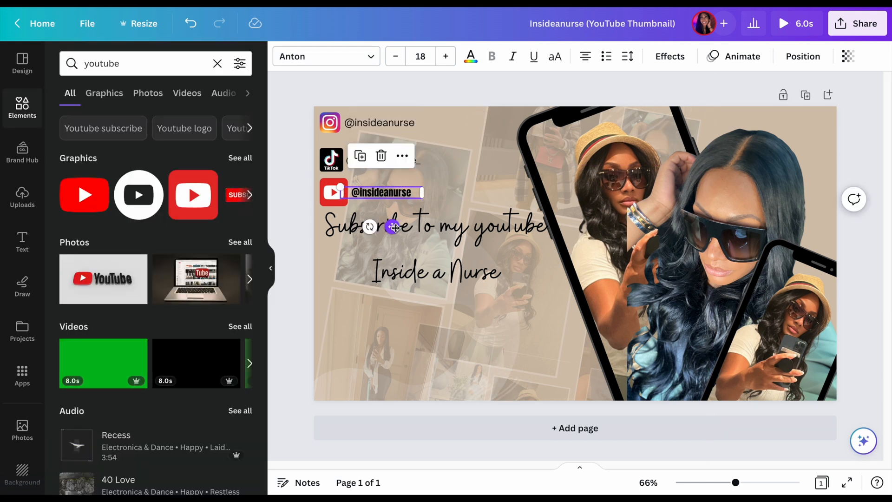
left_click(378, 57)
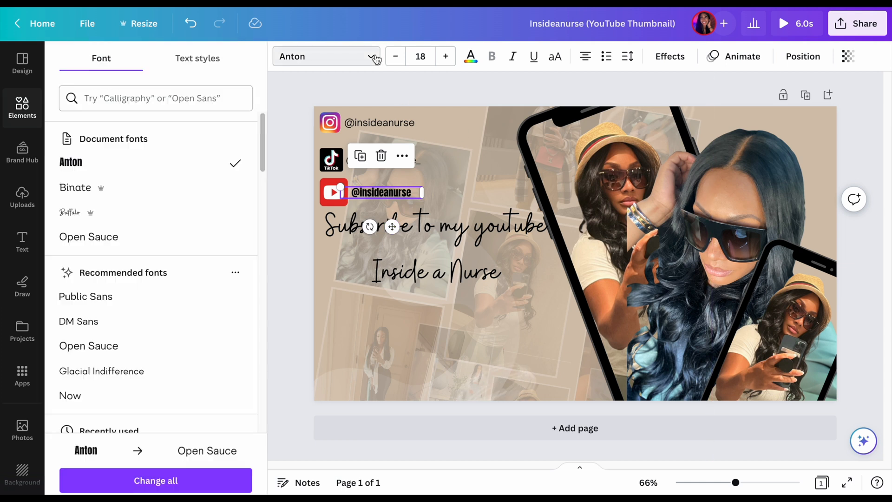
left_click(110, 232)
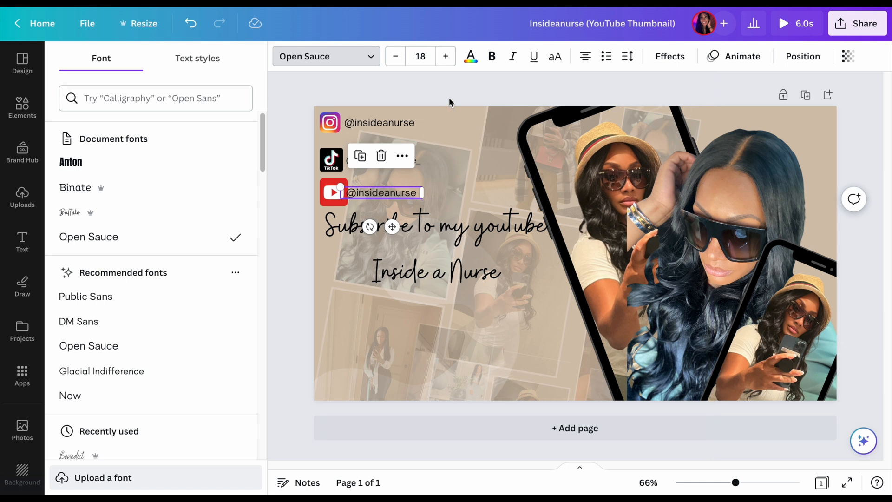
key("Escape")
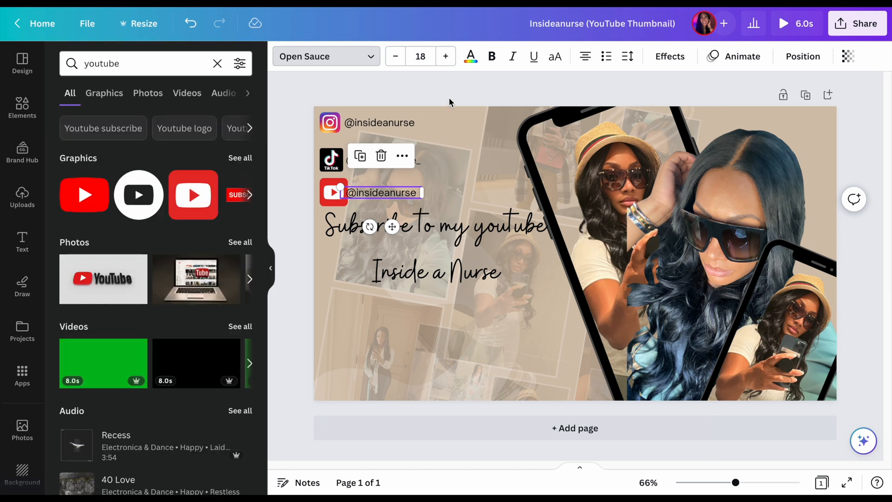
Move the "Subscribe to my youtube Inside a Nurse" text down to leave space beneath the YouTube logo
left_click(301, 316)
left_click_drag(479, 211, 475, 237)
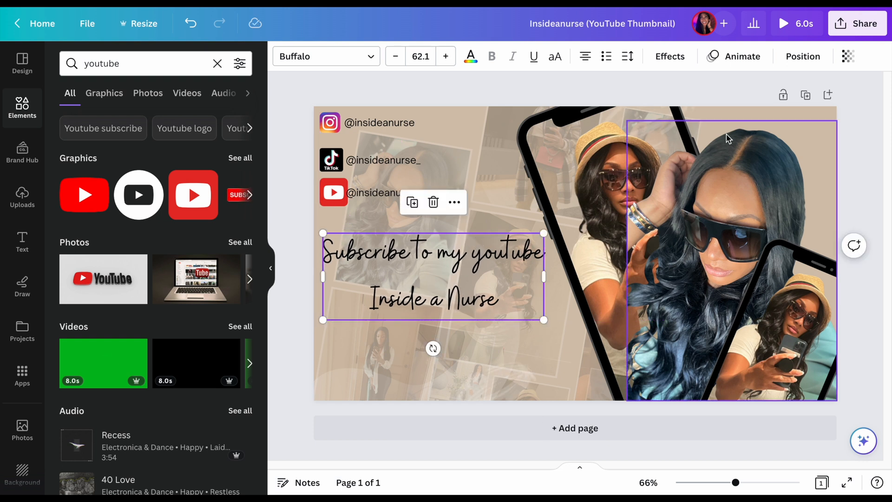
left_click(455, 270)
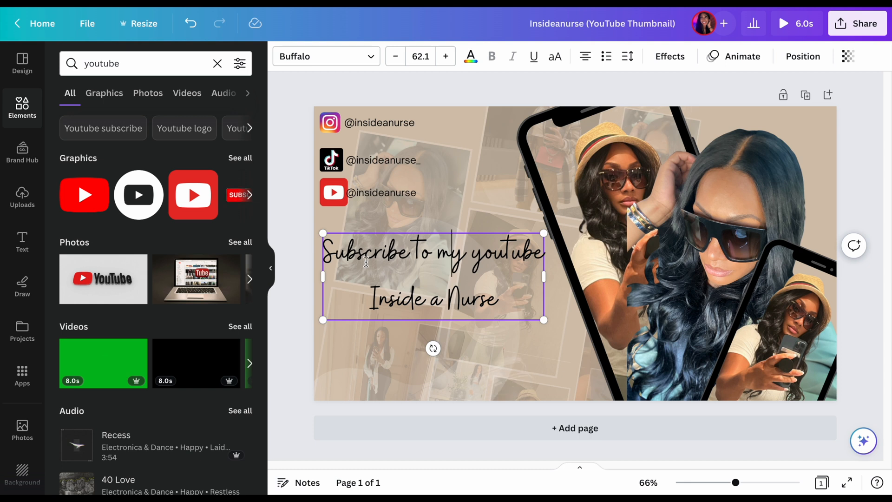
Nudge the YouTube handle away from the YouTube logo to leave a small gap between them
left_click(365, 198)
left_click_drag(365, 198, 369, 199)
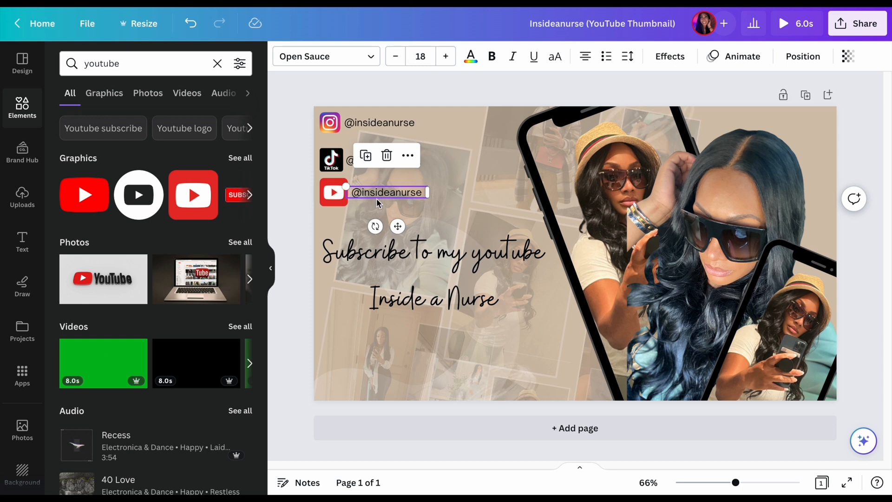
left_click(343, 297)
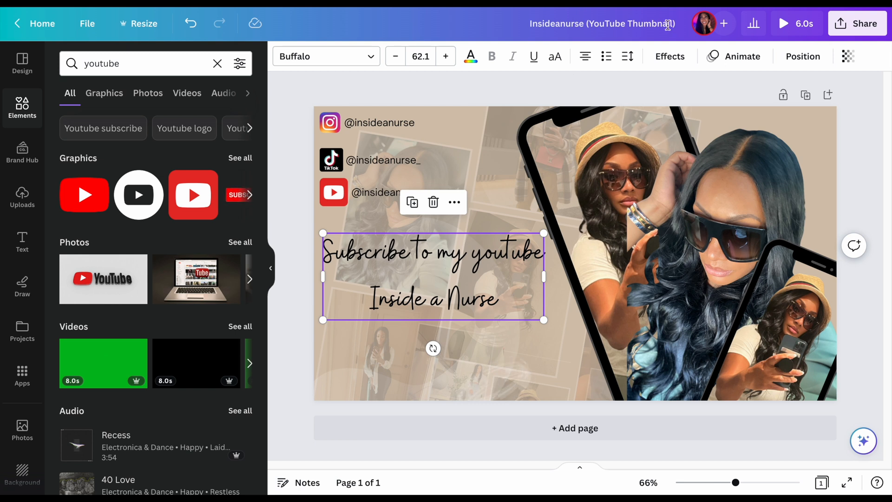
Try the Shadow, Lift, Hollow and Splice text effects on the "Subscribe to my youtube Inside a Nurse" text
left_click(667, 59)
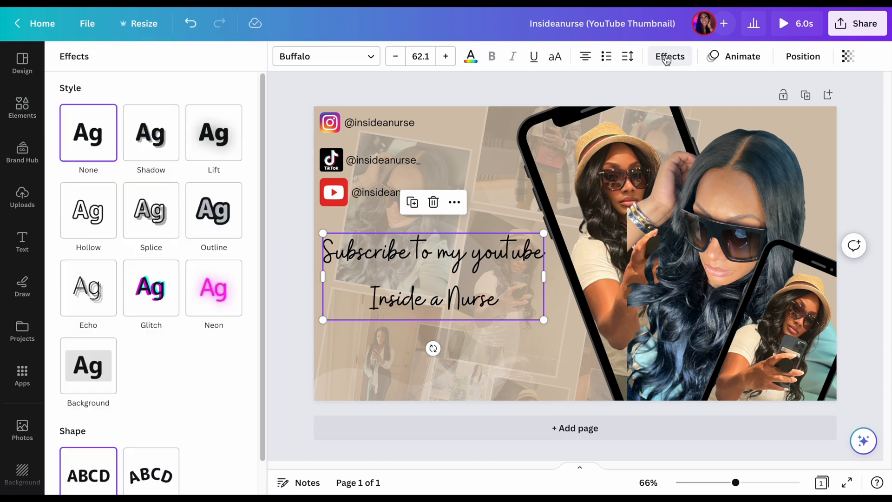
left_click(157, 135)
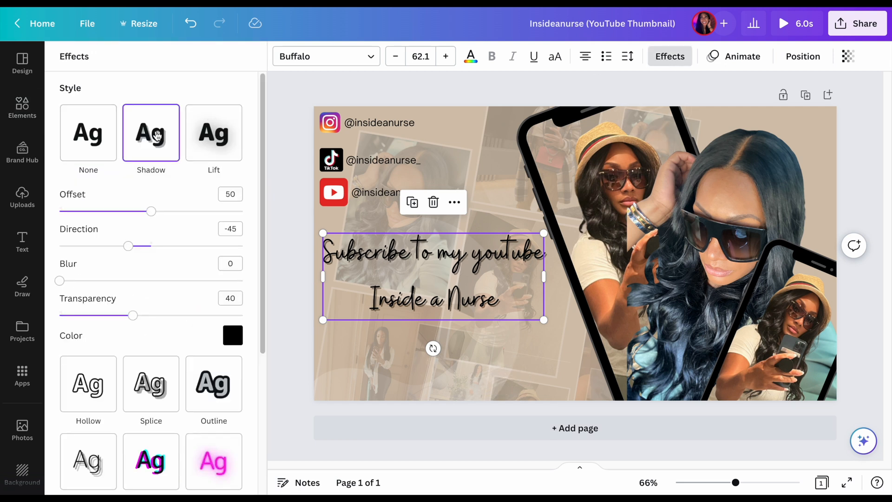
left_click(214, 125)
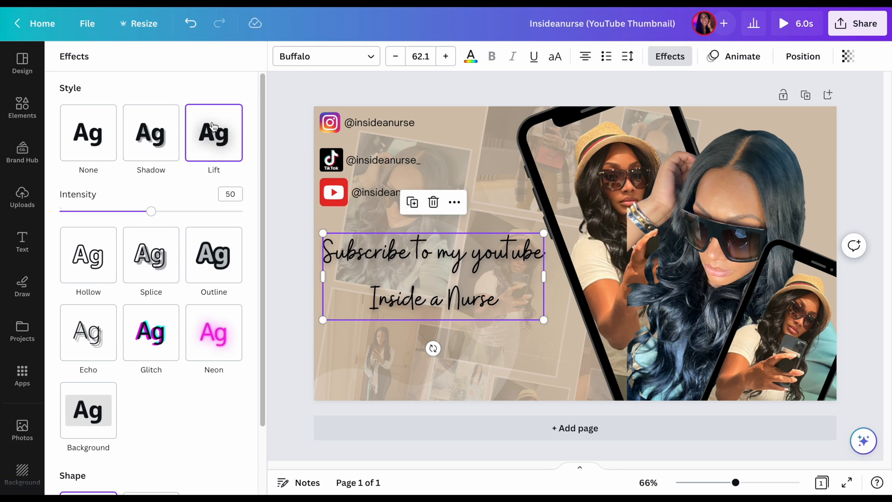
left_click(87, 232)
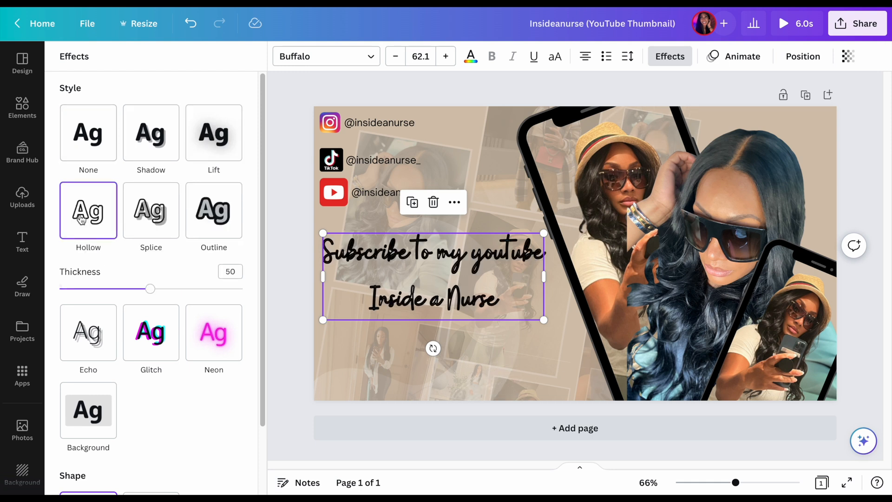
left_click(134, 223)
Try an Outline effect on the subscribe text with thickness 167 and the tan colour from the colour palette
left_click(214, 213)
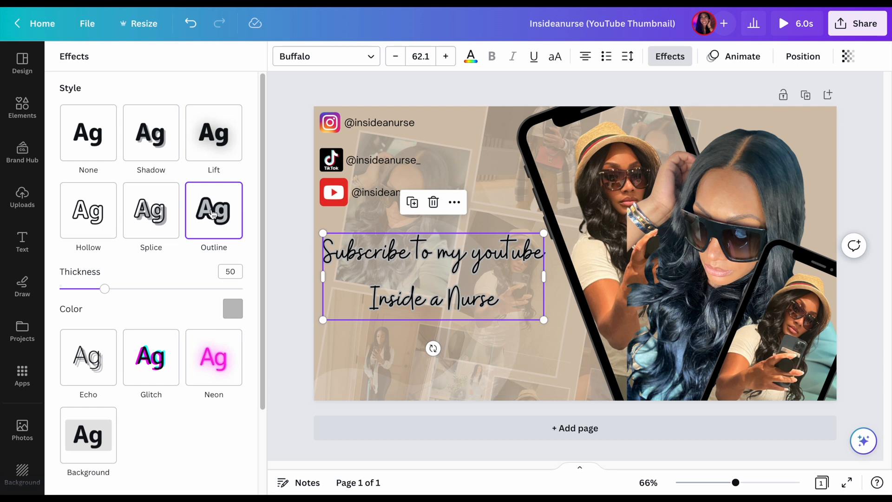
left_click_drag(105, 289, 213, 299)
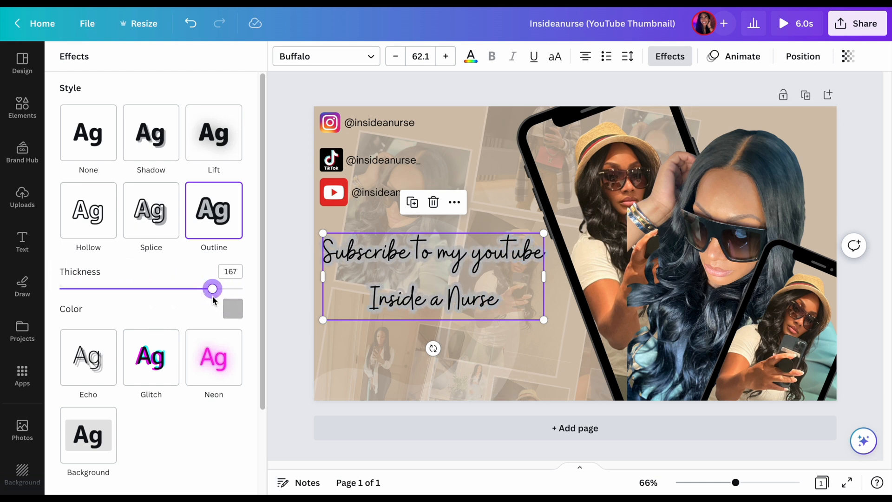
left_click(233, 309)
left_click(158, 247)
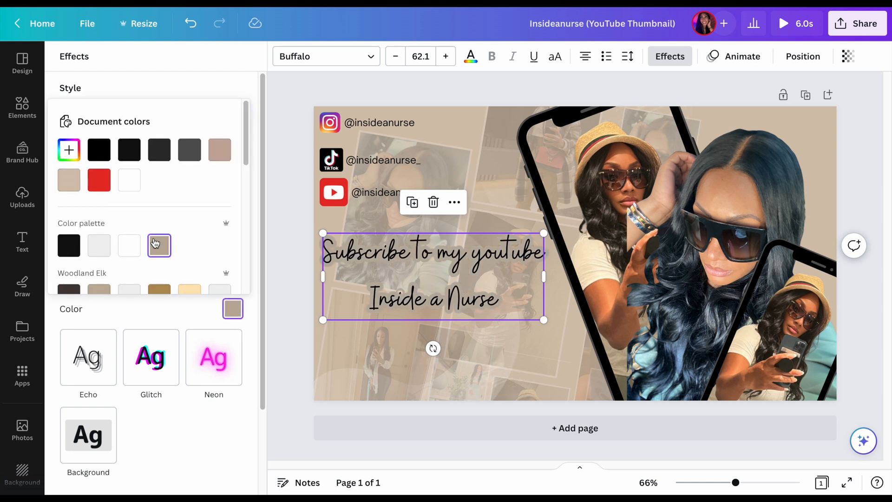
Try white and red as the subscribe text's outline colour, ending on the light grey from the colour palette
left_click(124, 246)
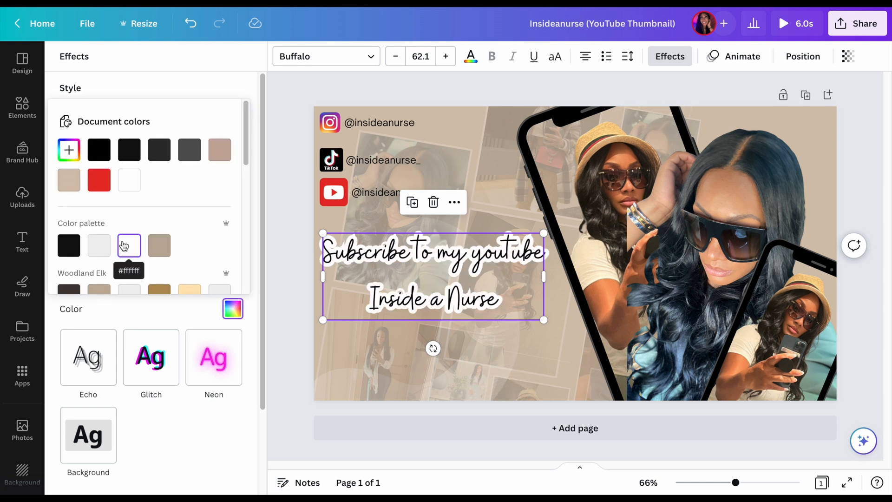
left_click(99, 247)
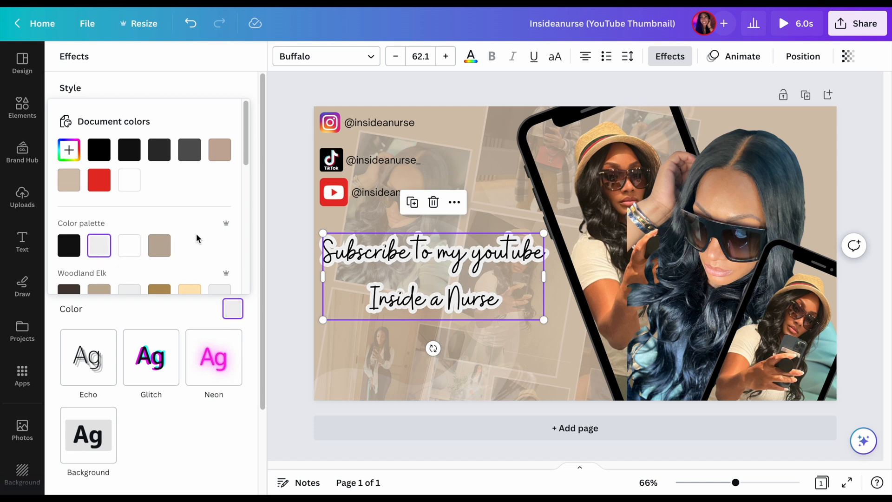
scroll(197, 238, "down", 1)
left_click(99, 136)
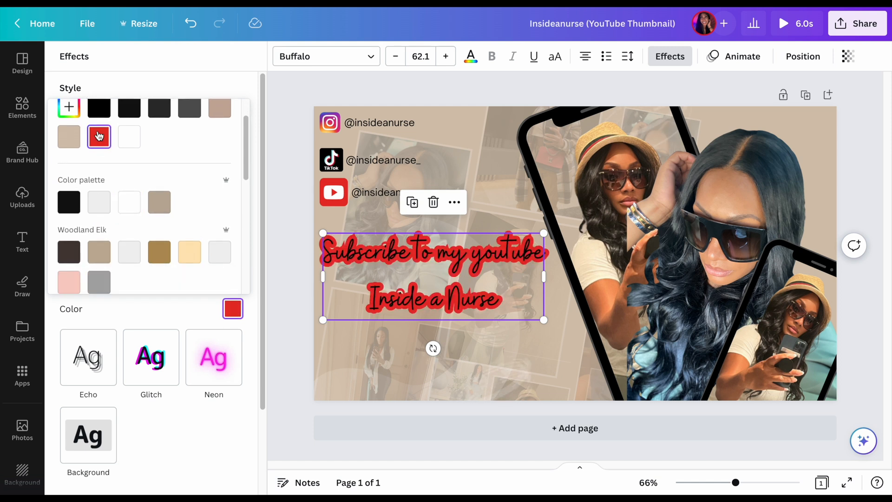
left_click(125, 205)
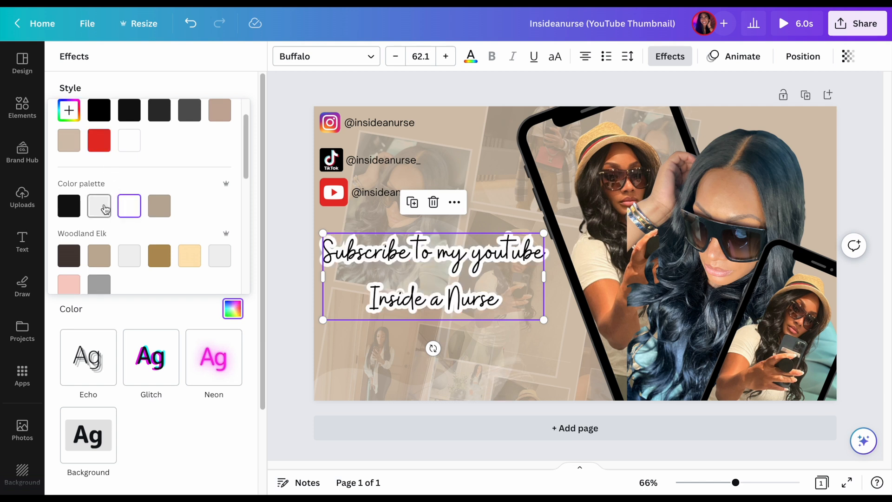
left_click(99, 203)
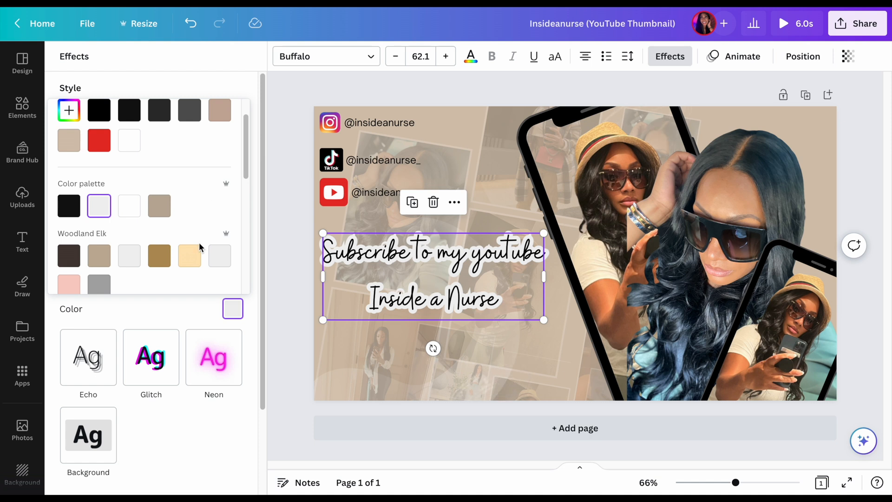
scroll(199, 243, "down", 3)
scroll(199, 241, "down", 2)
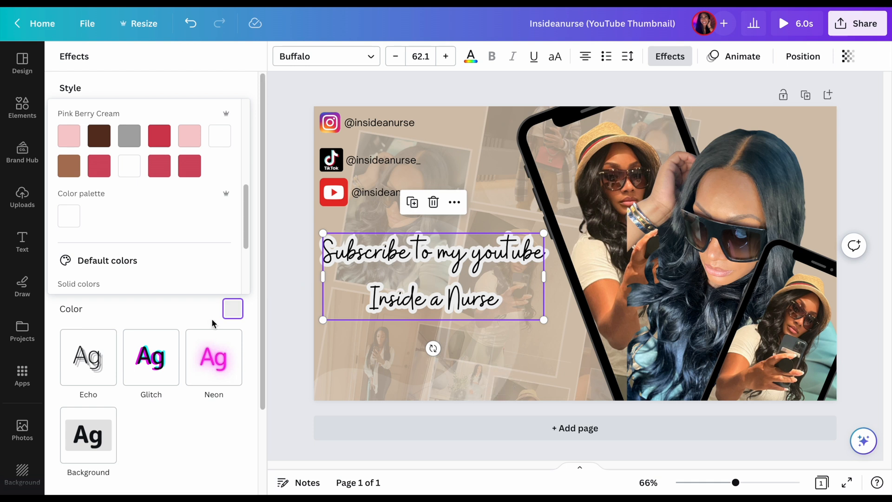
scroll(166, 363, "up", 3)
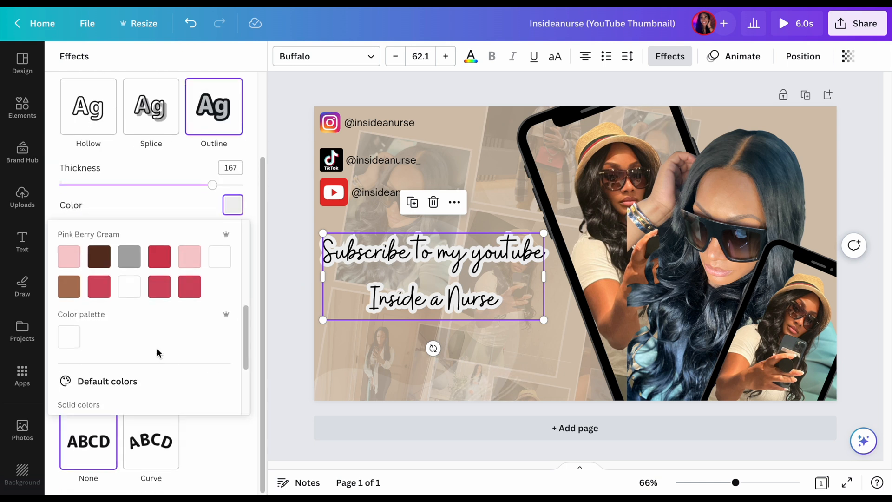
scroll(158, 364, "up", 5)
scroll(157, 365, "down", 5)
key("Escape")
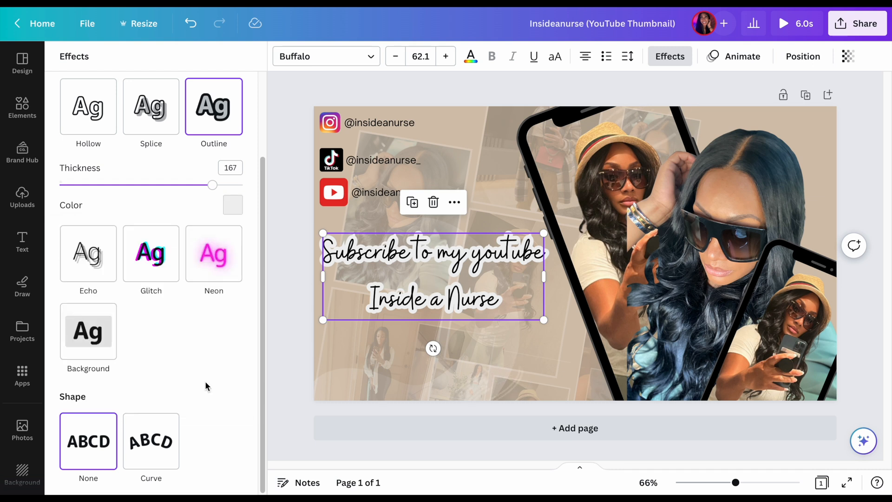
Apply the Background effect to the subscribe text and colour it with the palette's tan
left_click(87, 329)
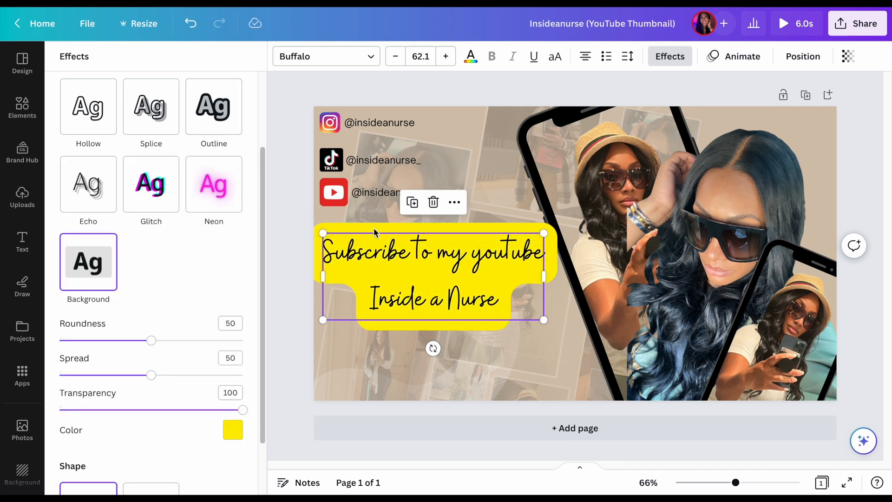
left_click(229, 437)
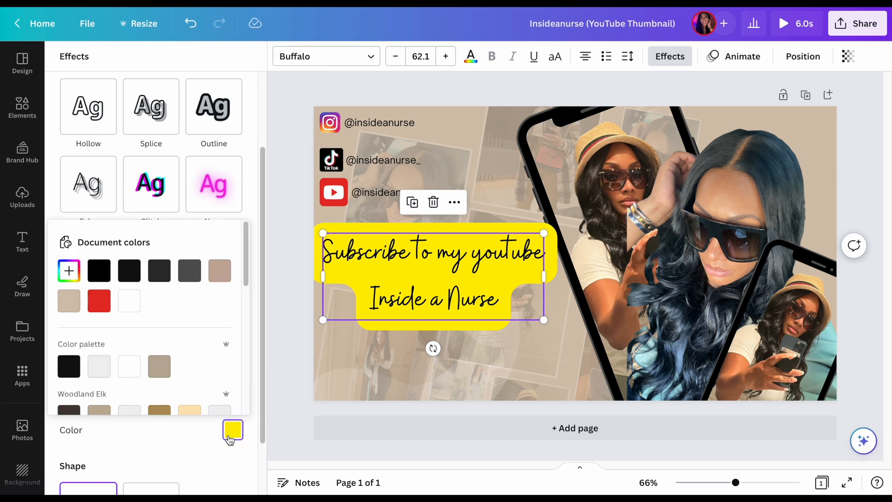
left_click(163, 369)
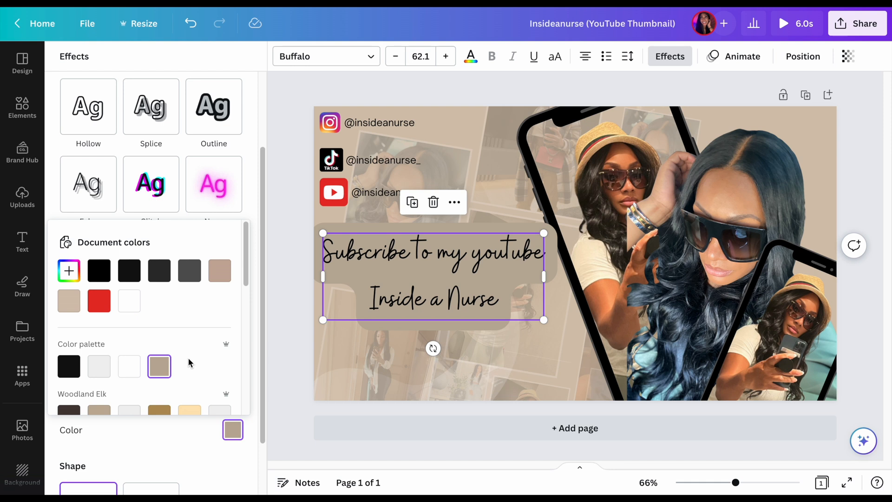
left_click(173, 440)
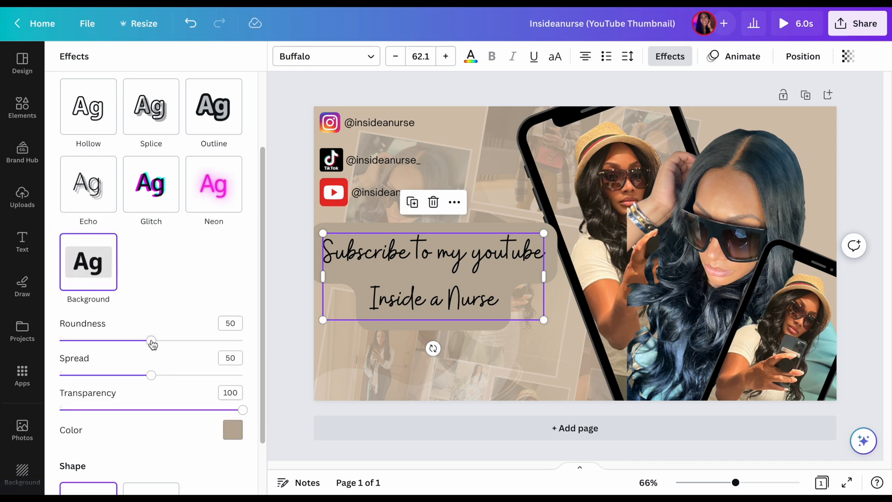
Set the text background's roundness to 22 and its spread to 0
left_click_drag(153, 344, 52, 340)
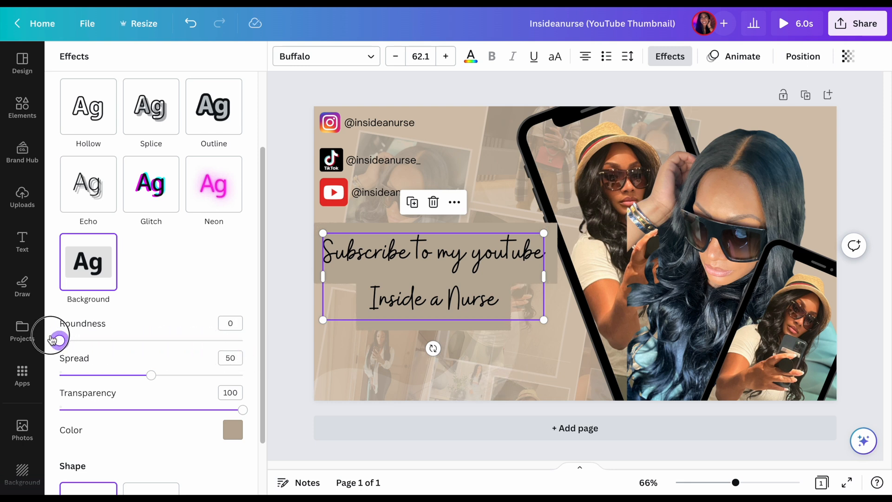
left_click_drag(52, 340, 102, 335)
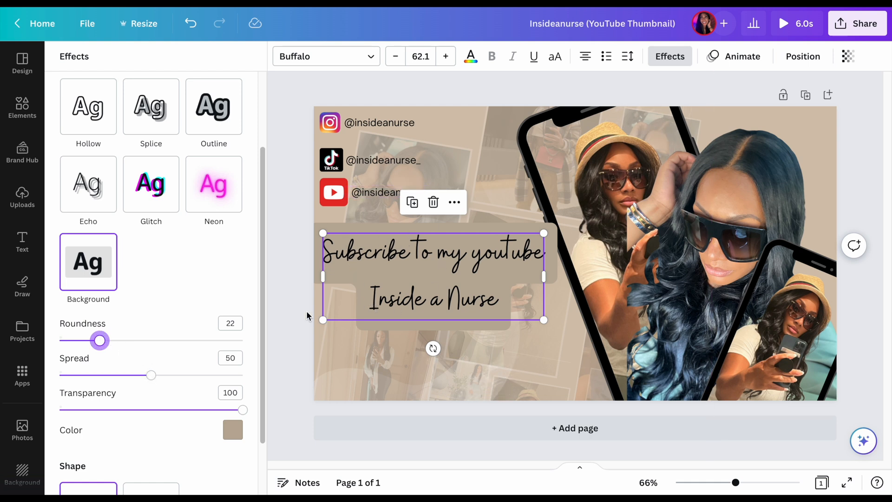
left_click_drag(151, 375, 2, 428)
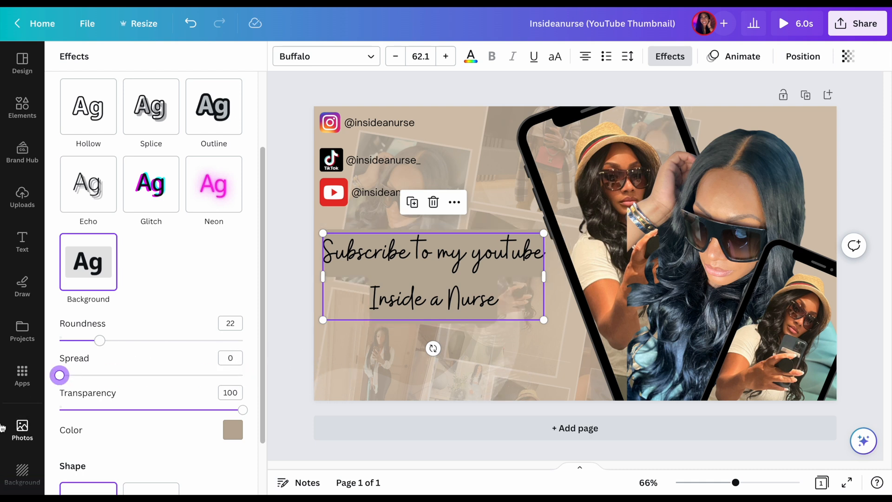
Try a black background behind the subscribe text with its transparency set to 31
scroll(133, 442, "down", 2)
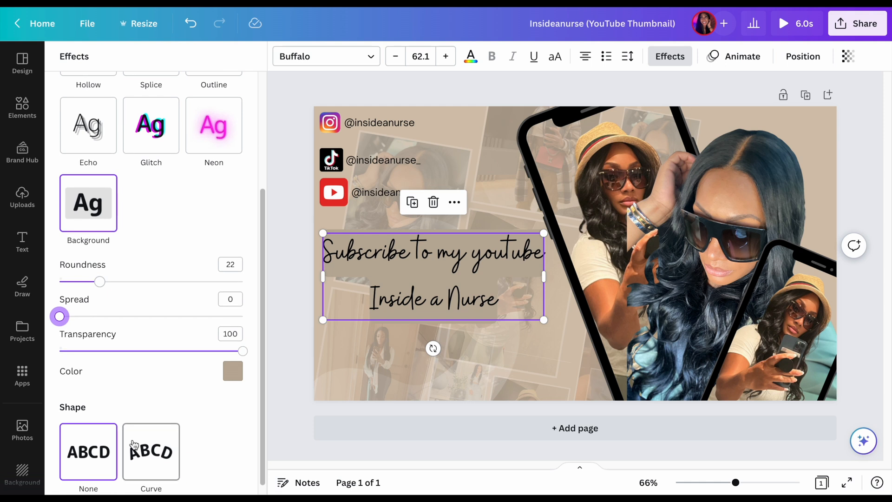
left_click_drag(243, 351, 268, 360)
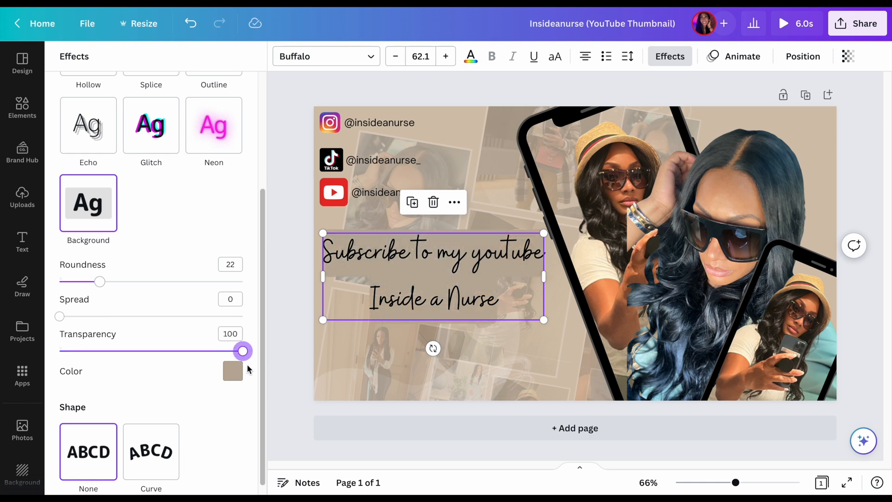
left_click(233, 371)
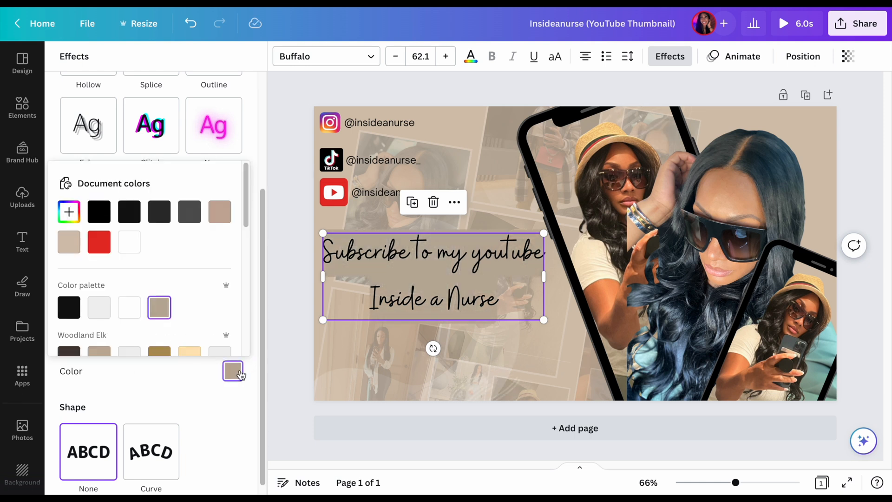
left_click(101, 209)
left_click(194, 379)
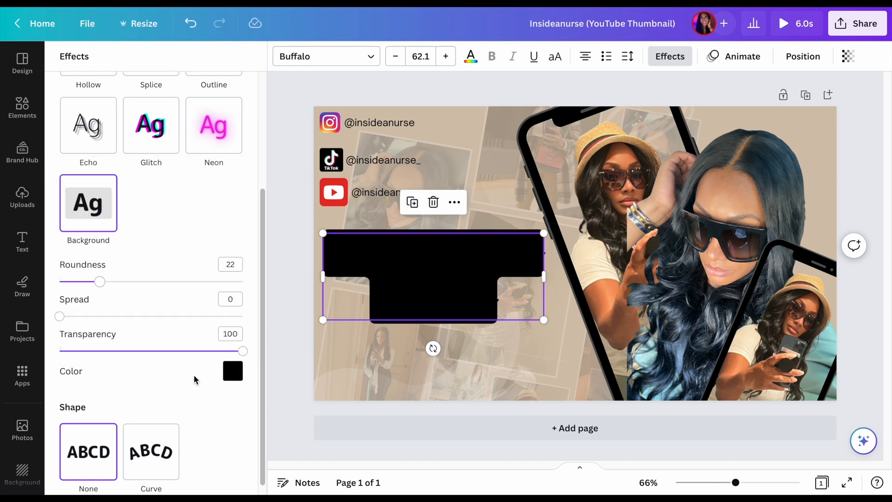
left_click_drag(234, 351, 116, 350)
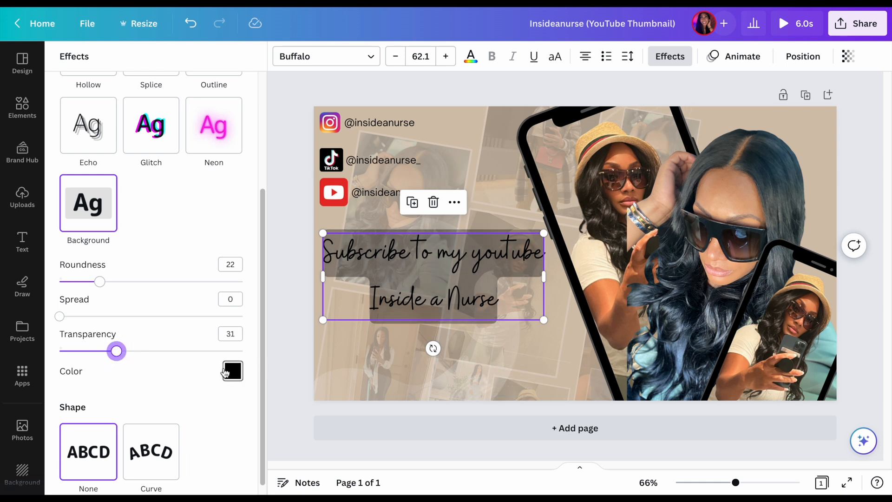
Change the text background's colour to white and set its transparency to 36
left_click(232, 371)
left_click(124, 253)
left_click(257, 353)
left_click_drag(257, 355, 125, 350)
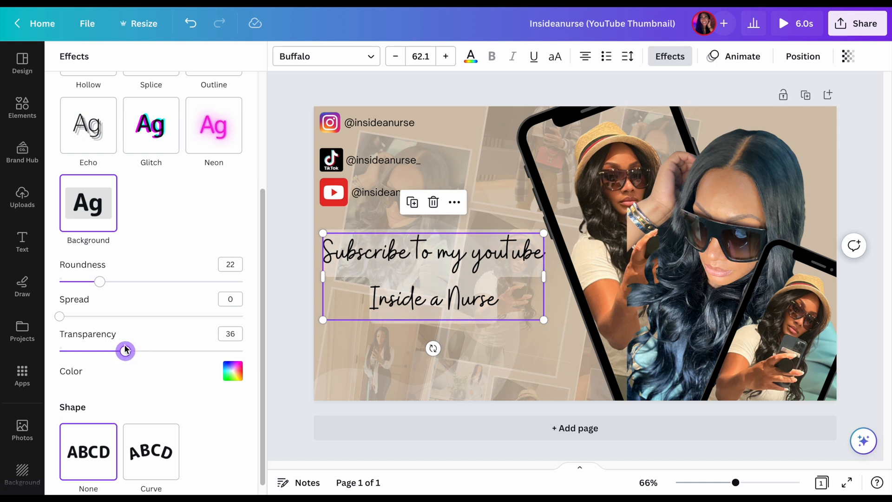
Try the Curve shape on the subscribe text with a curve value of 52
scroll(168, 360, "down", 1)
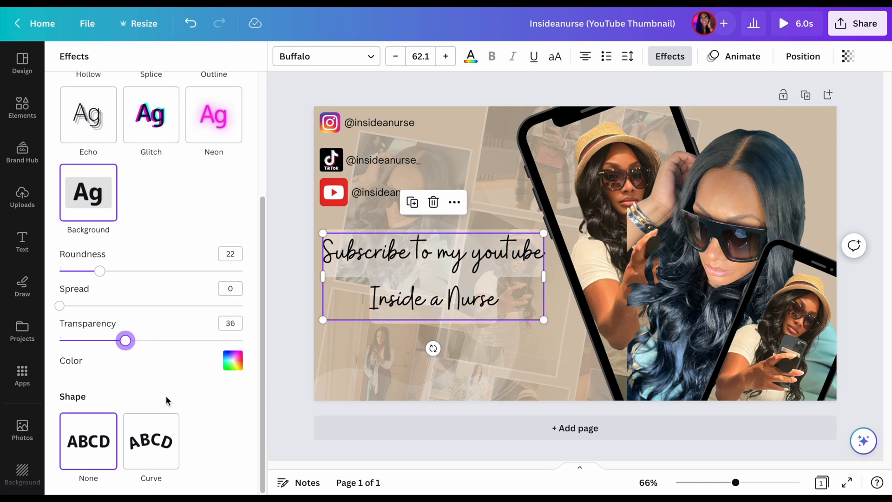
left_click(151, 440)
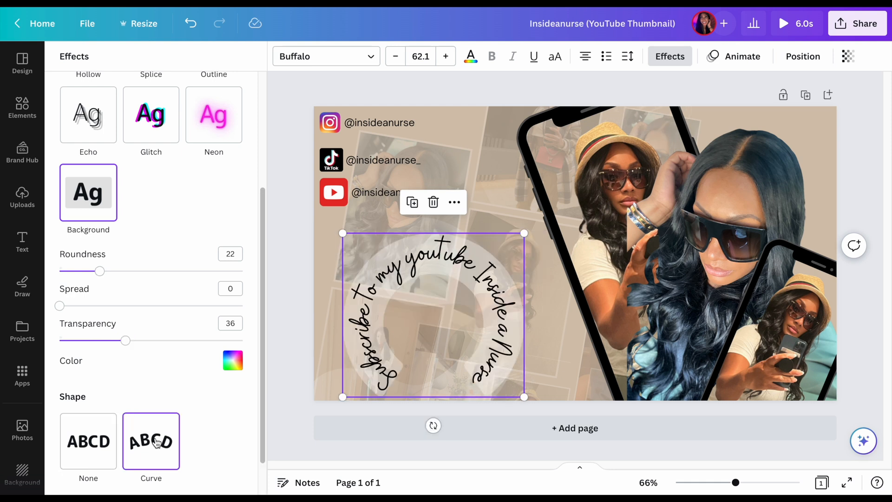
scroll(156, 442, "down", 1)
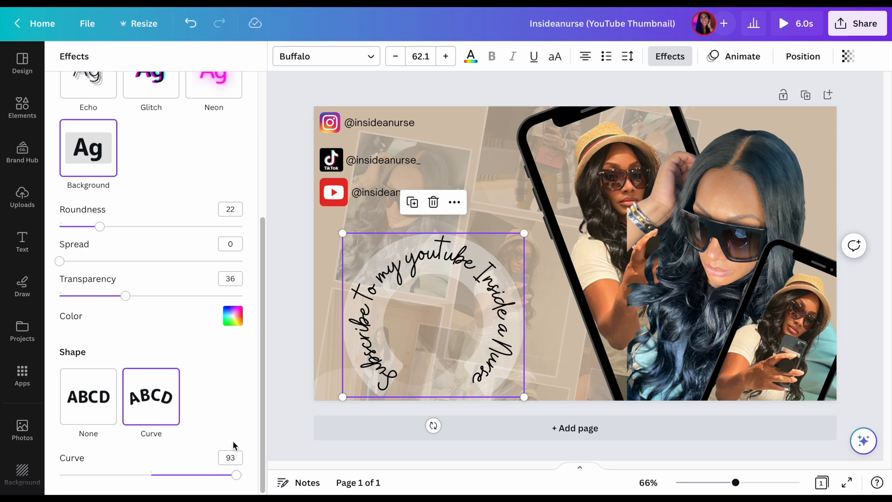
left_click(237, 475)
left_click_drag(237, 475, 200, 484)
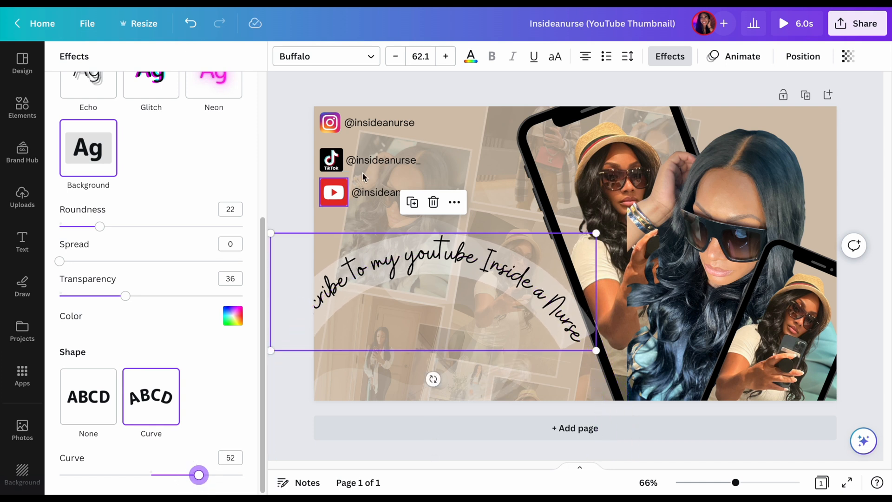
Reduce the curved subscribe text's font size to 46.1 and set its shape back to None
left_click(402, 64)
left_click(403, 65)
left_click(404, 65)
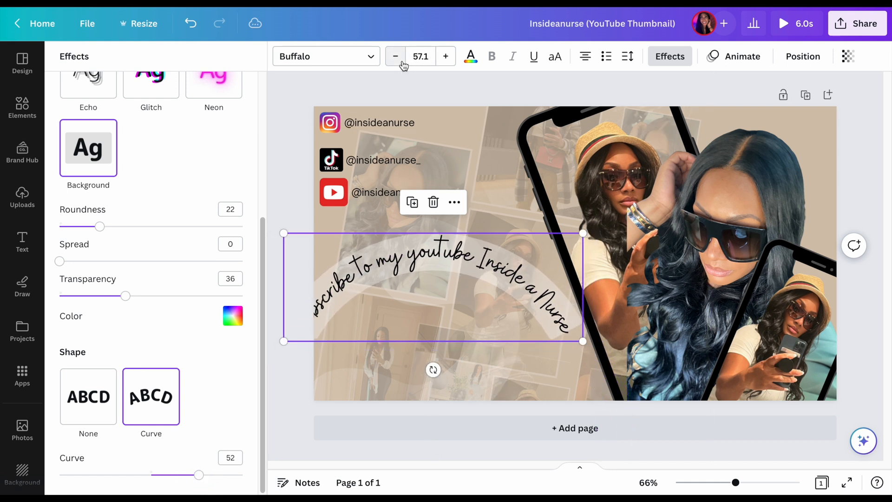
left_click(404, 66)
left_click(403, 66)
left_click(404, 65)
left_click(404, 65)
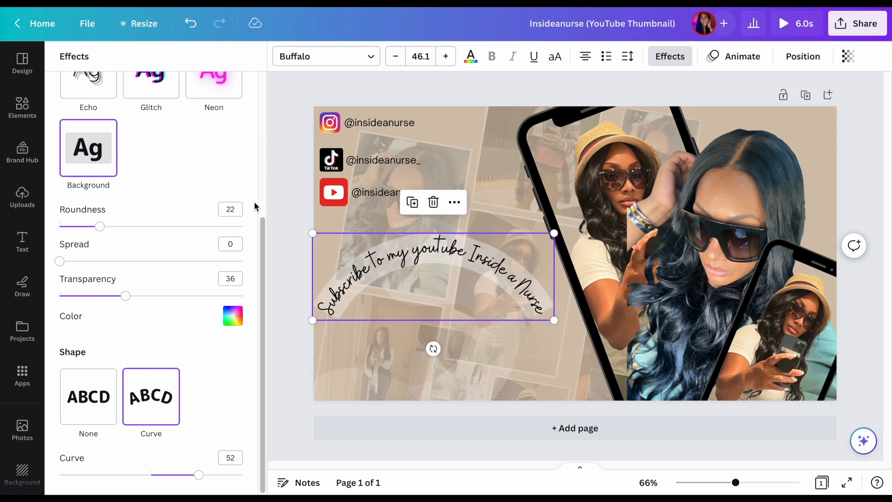
left_click(96, 392)
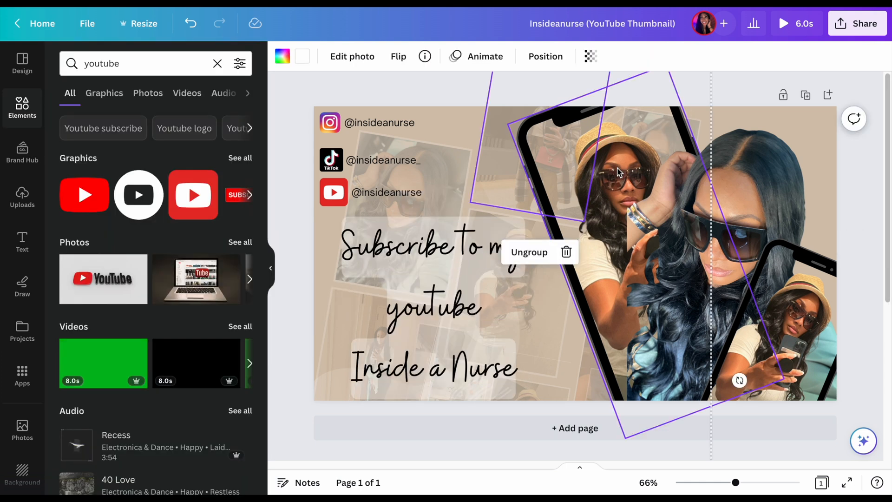
Shrink the larger phone mockup behind the woman's portrait and shift it up and to the left
left_click(645, 111)
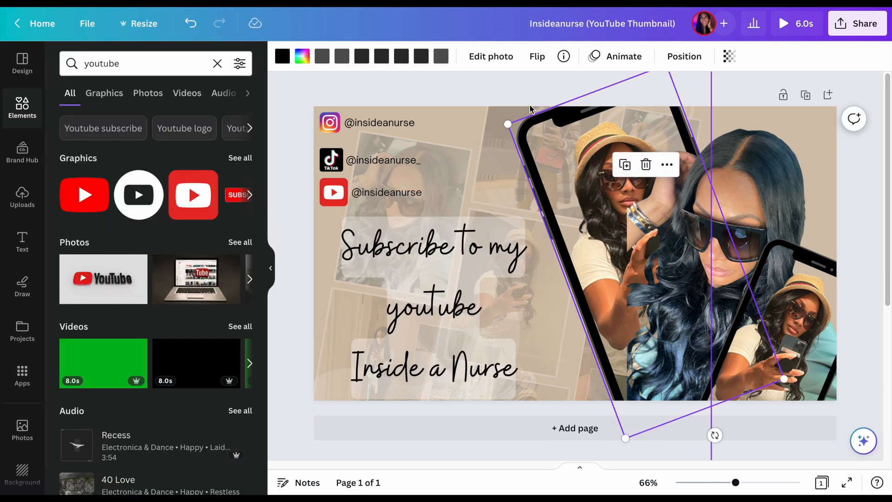
left_click_drag(507, 121, 558, 139)
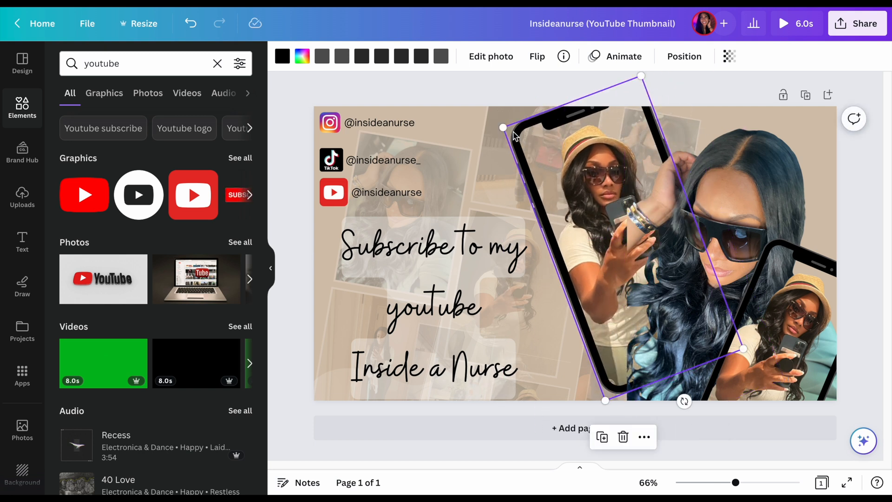
left_click_drag(506, 124, 559, 152)
left_click_drag(638, 321, 617, 286)
Enlarge the portrait of the woman in sunglasses to about 574 wide so it overlaps the larger phone
left_click(725, 209)
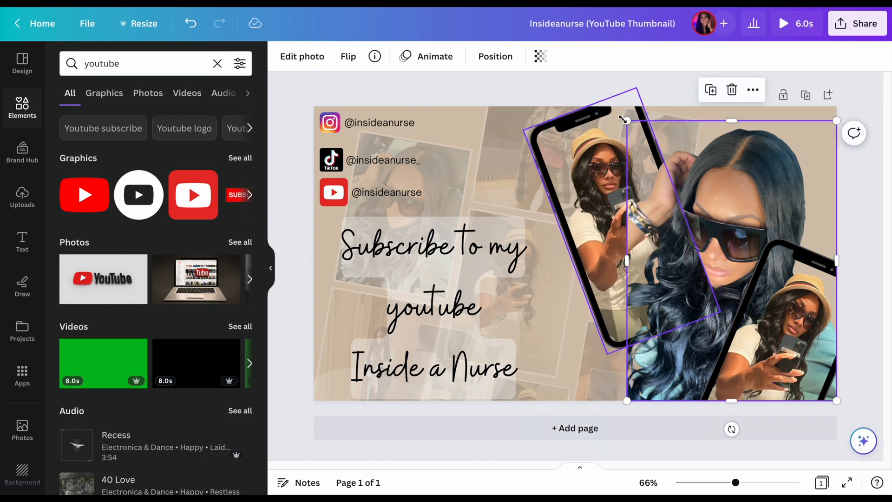
left_click_drag(627, 120, 580, 102)
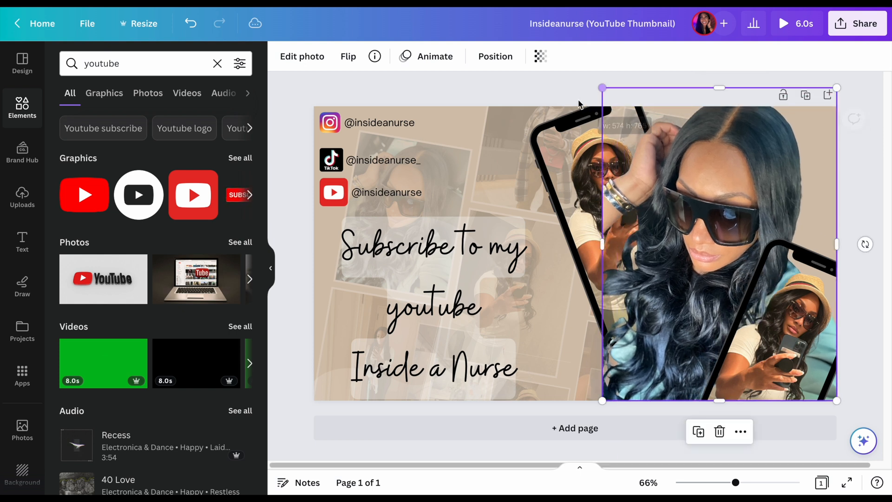